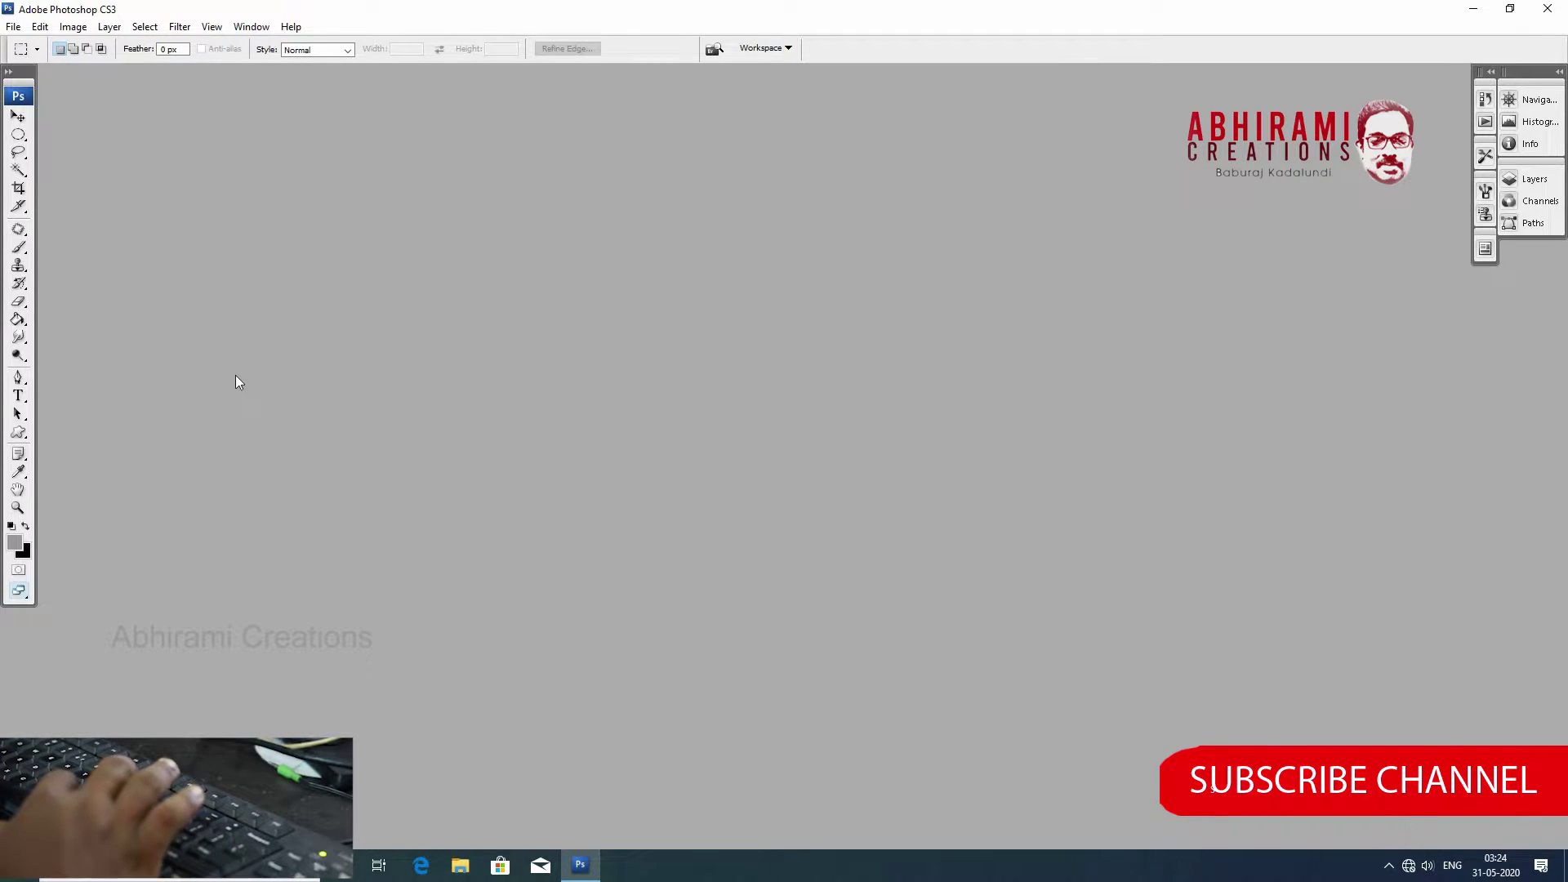
Dismiss the Open dialog, create a white 1280×720 px, 200 ppi RGB document, and centre its window.
double_click(423, 354)
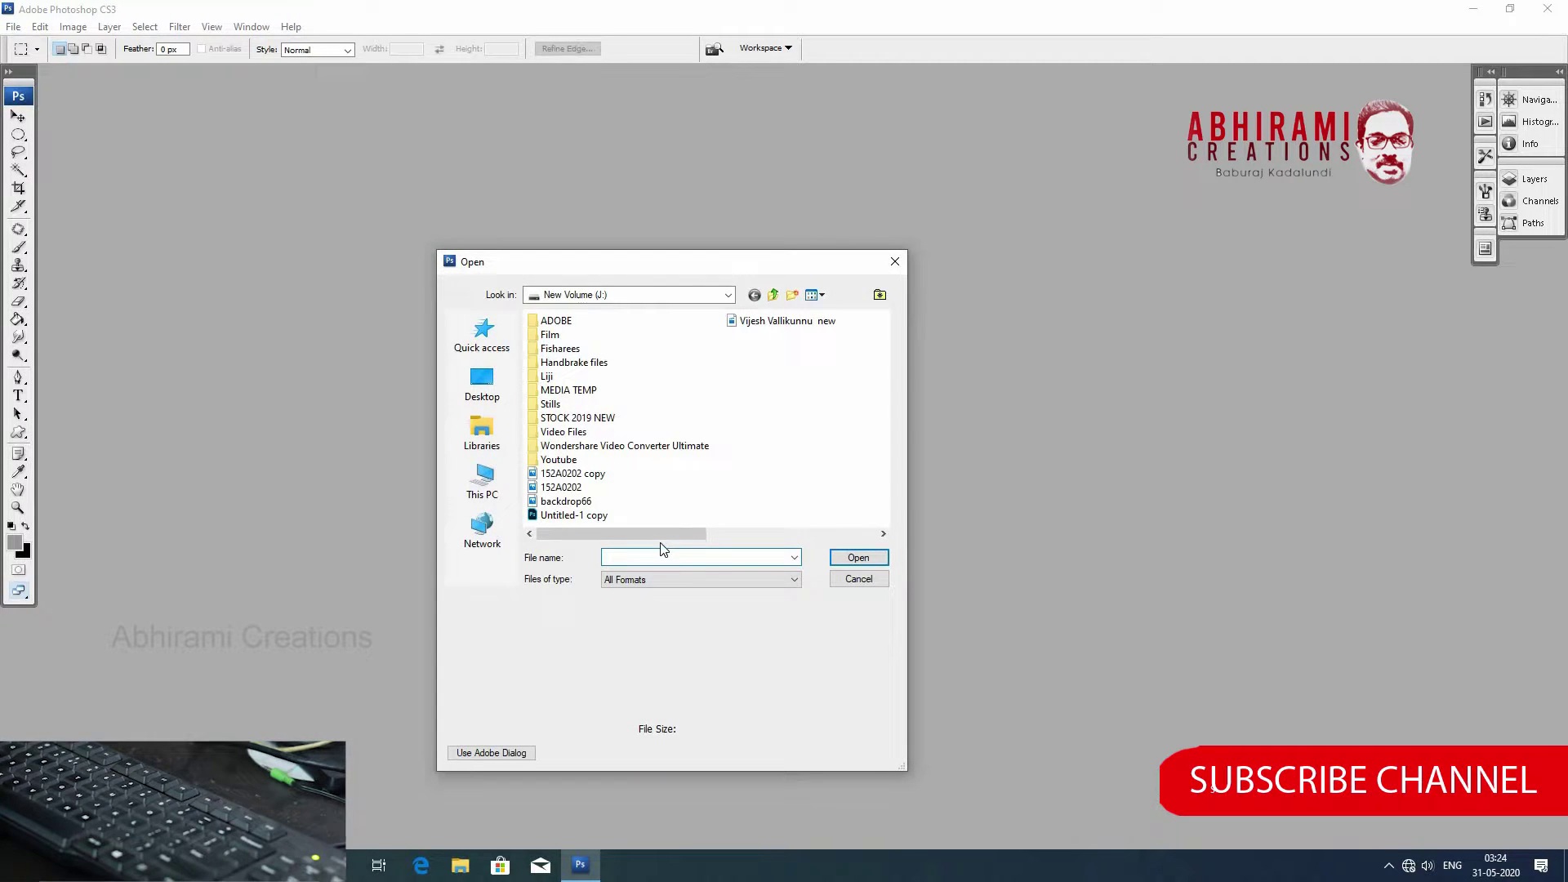
click(896, 261)
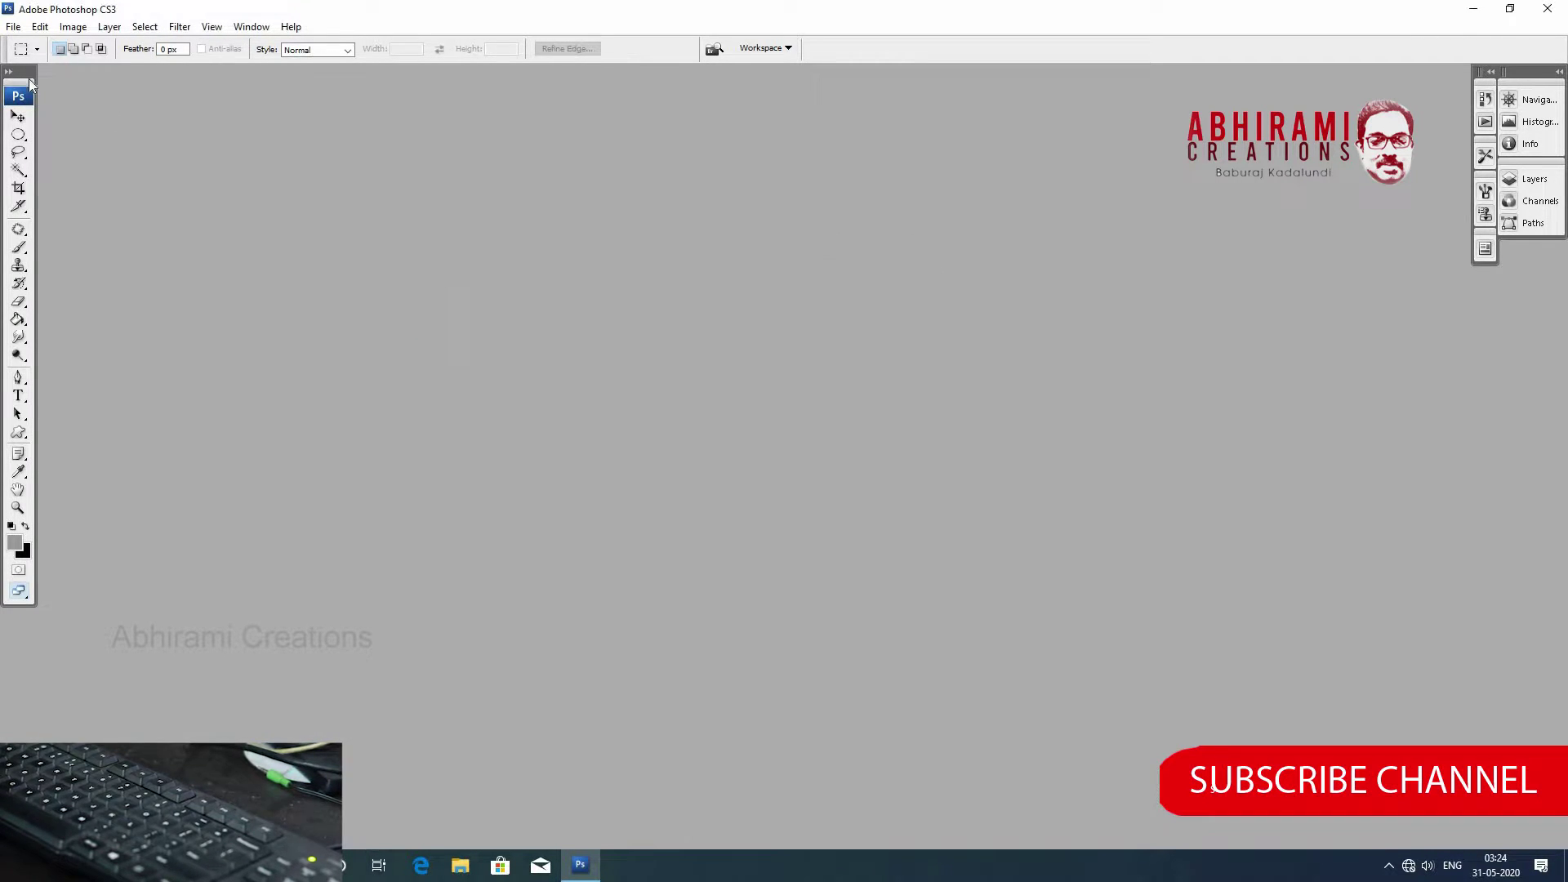
click(16, 29)
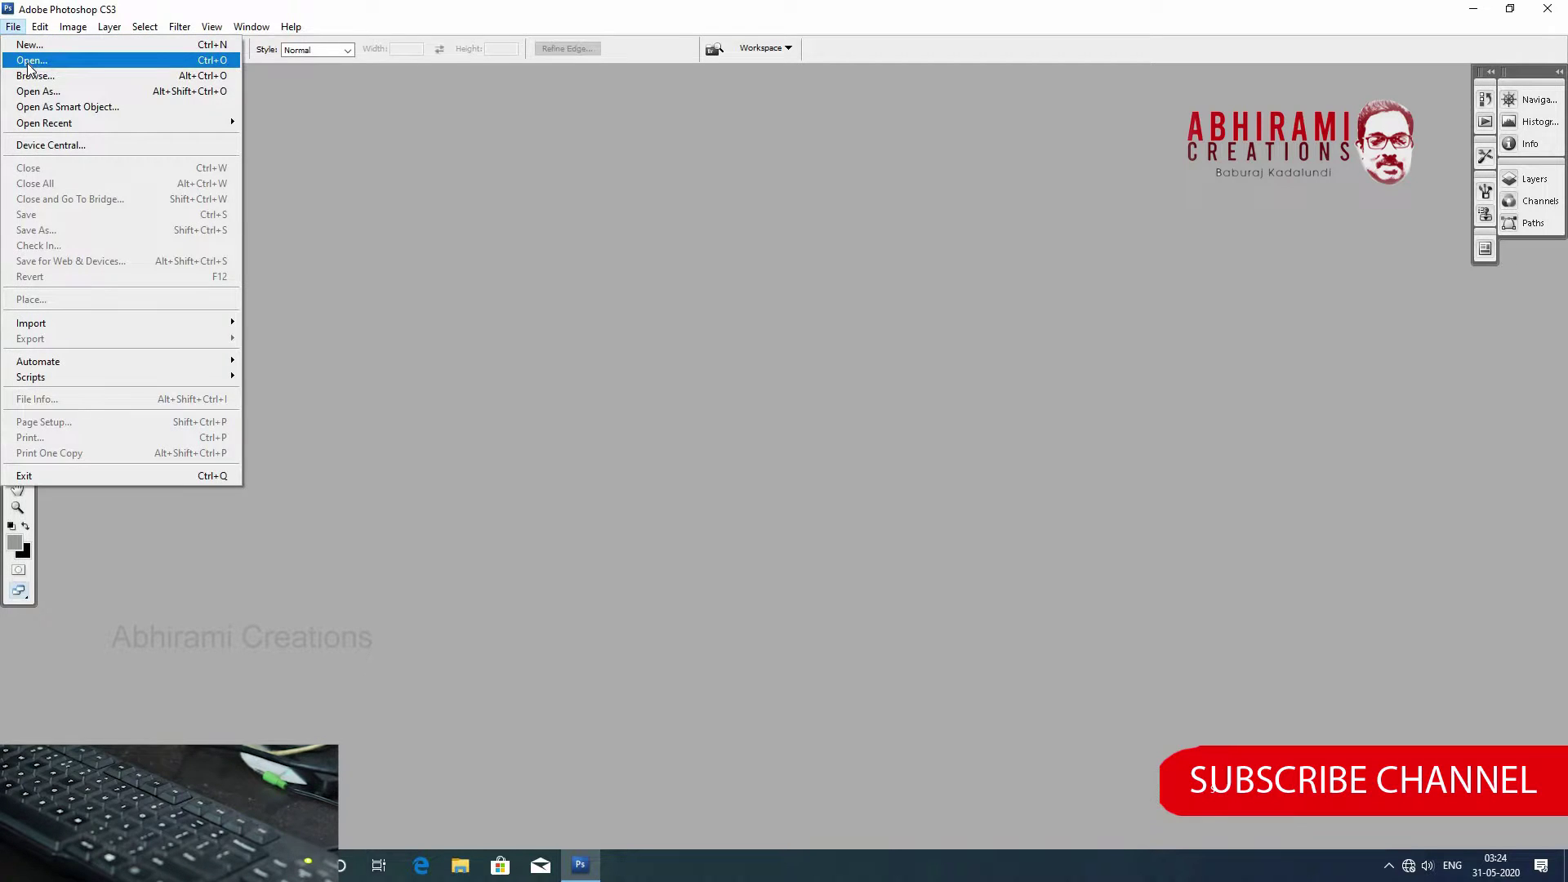
click(29, 45)
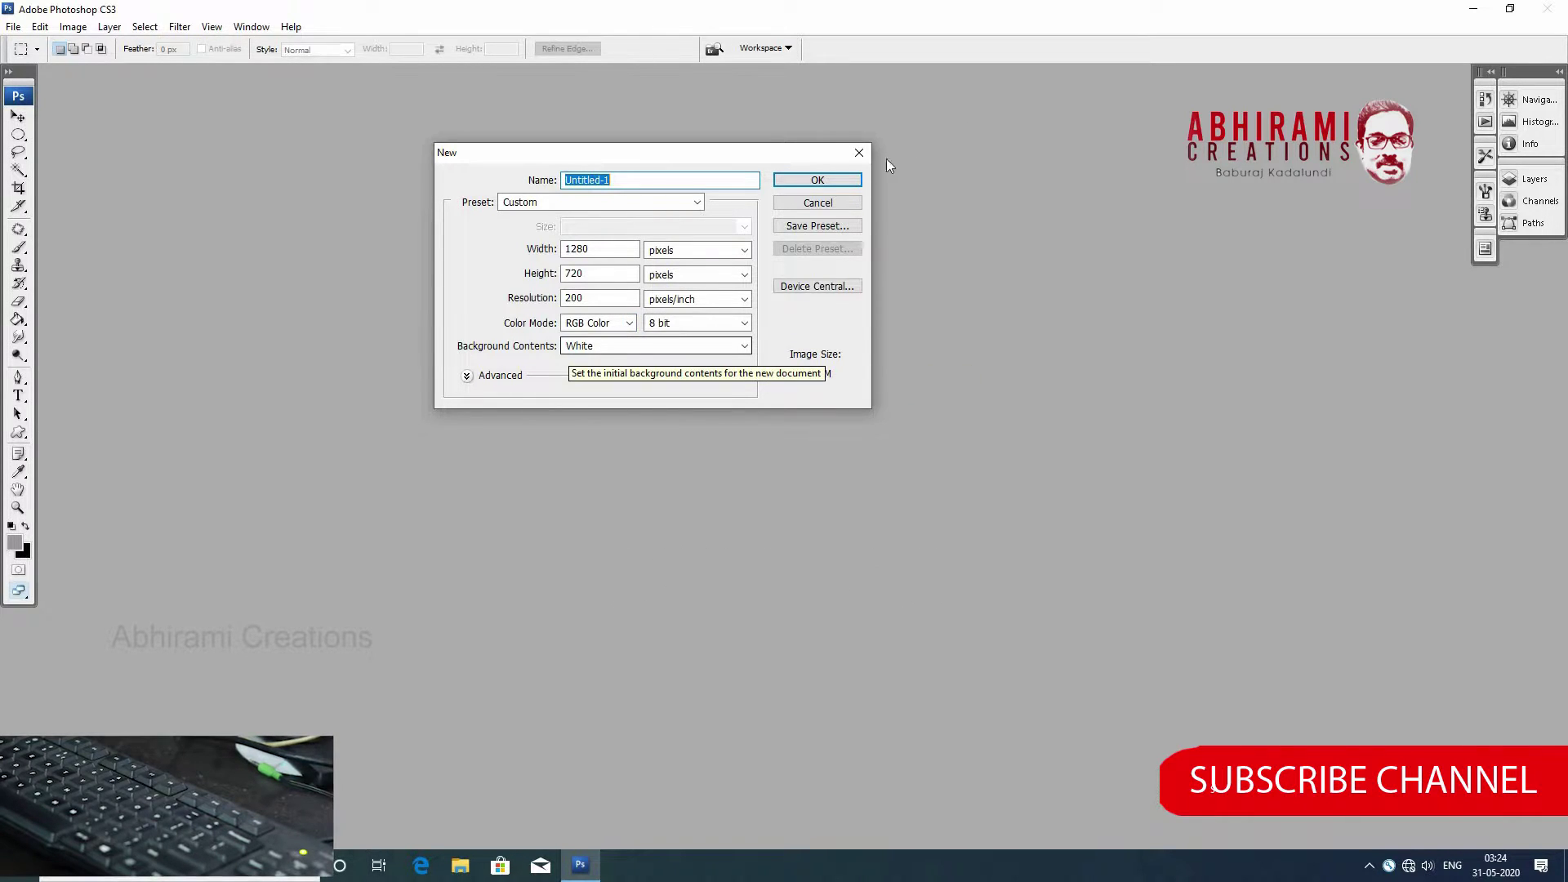
click(815, 180)
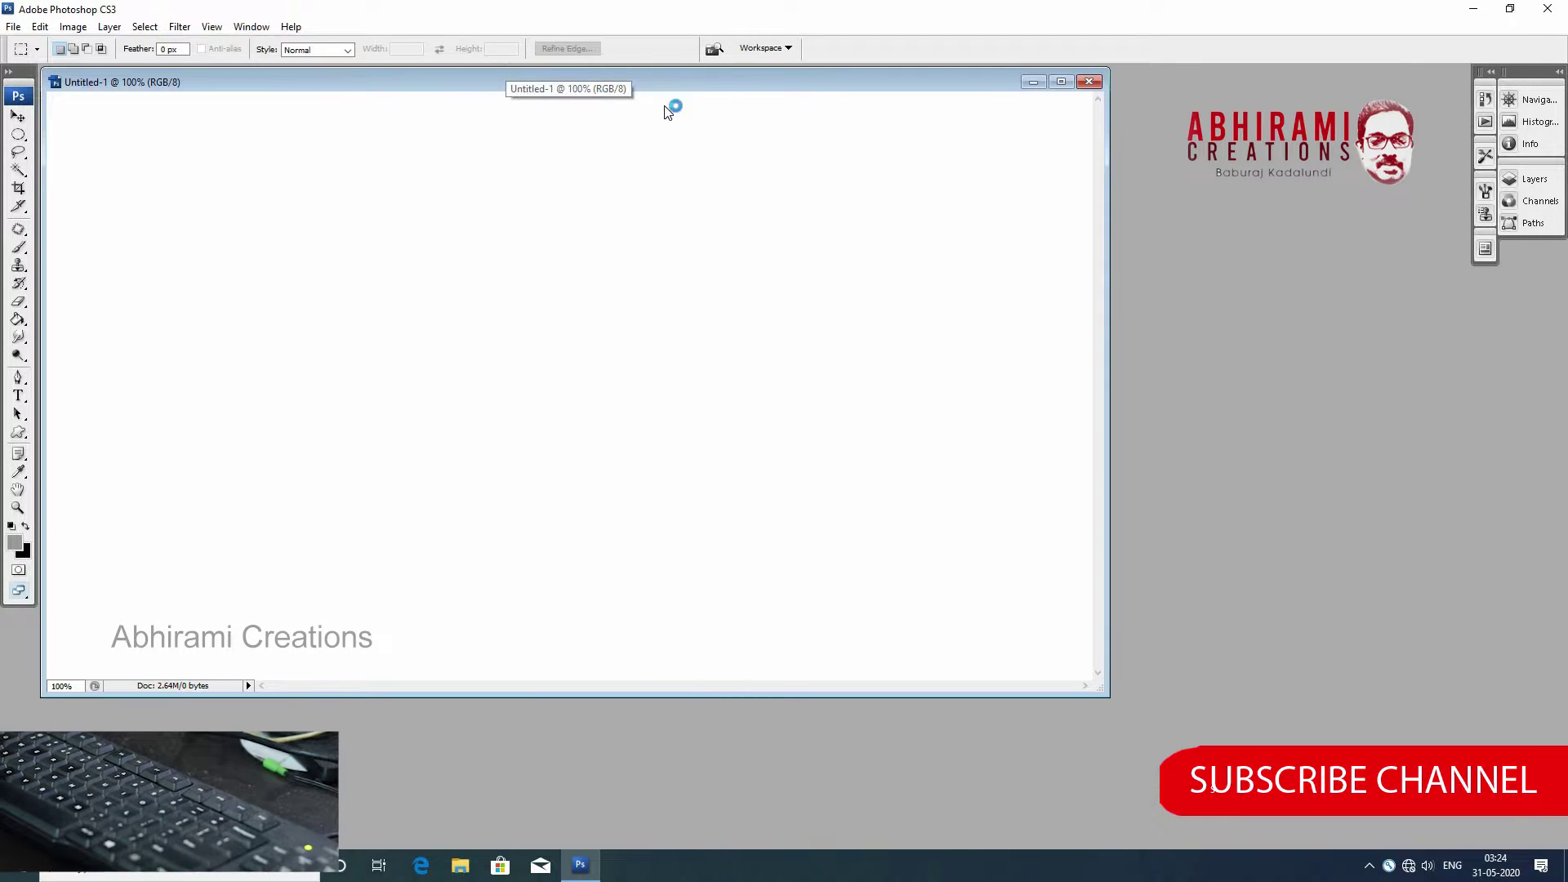
drag(501, 74, 726, 120)
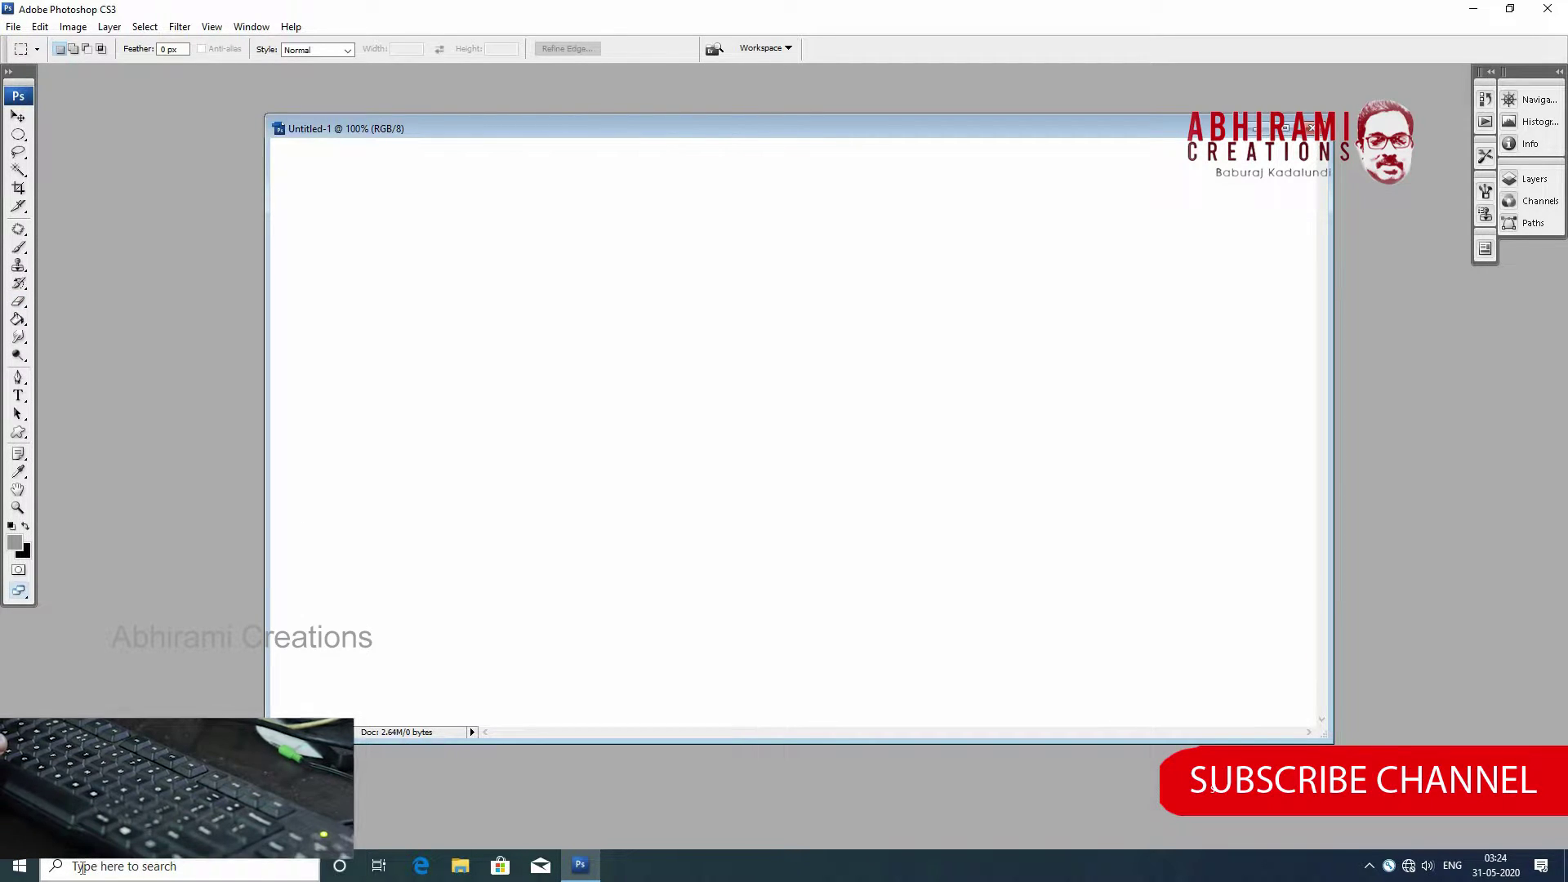
Search Windows for 'char' and launch Character Map from the results.
click(82, 867)
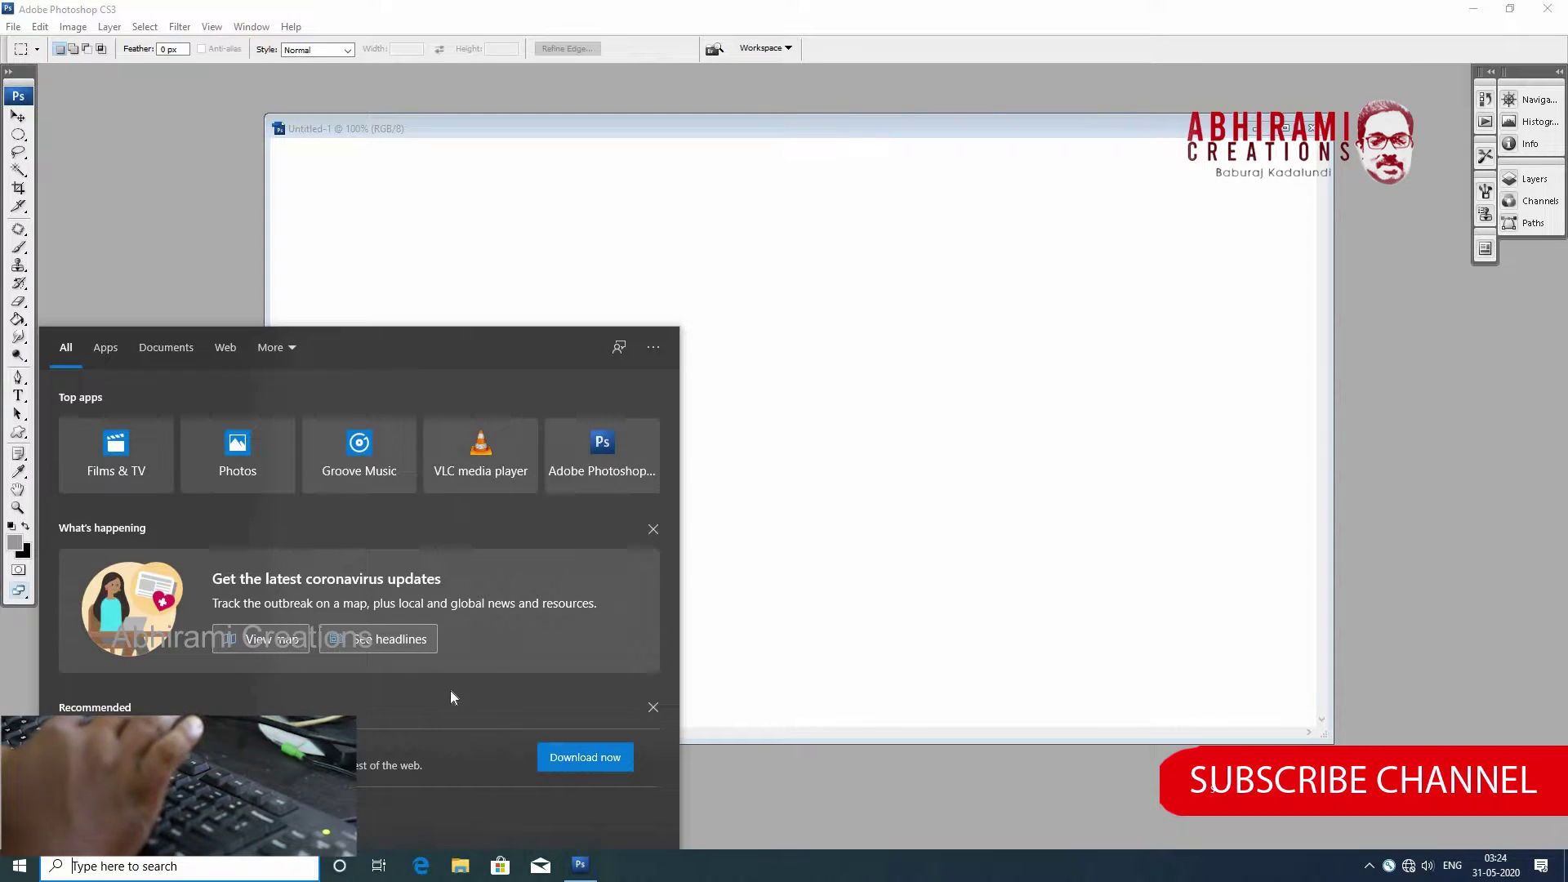
text(char)
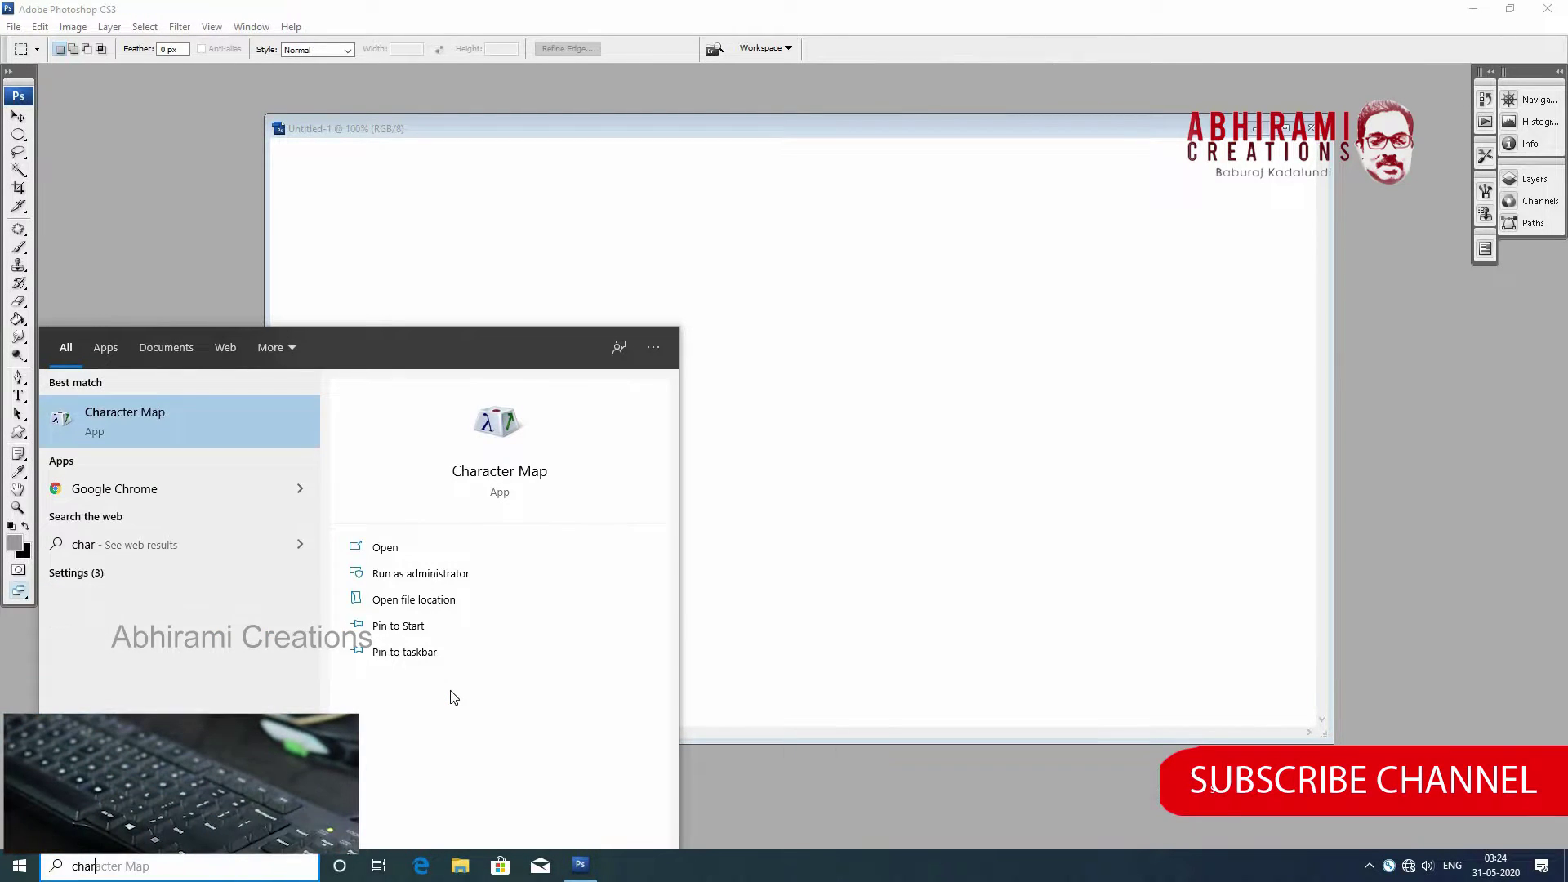
click(131, 421)
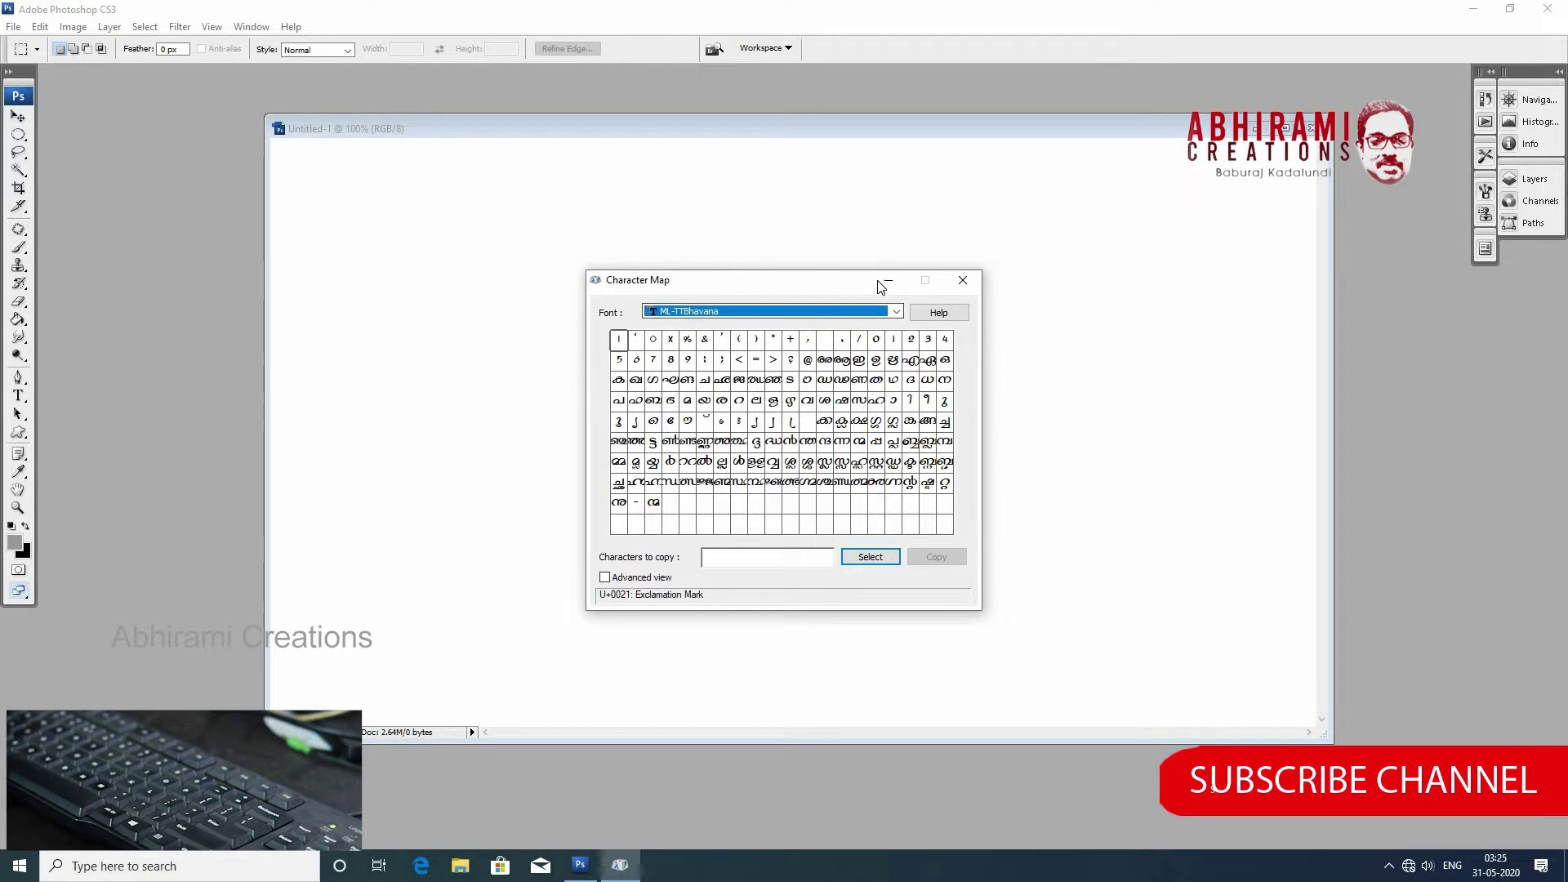
Move Character Map left of the canvas and start the title with the ഏ and ന glyphs.
drag(898, 286, 985, 285)
drag(804, 292, 437, 306)
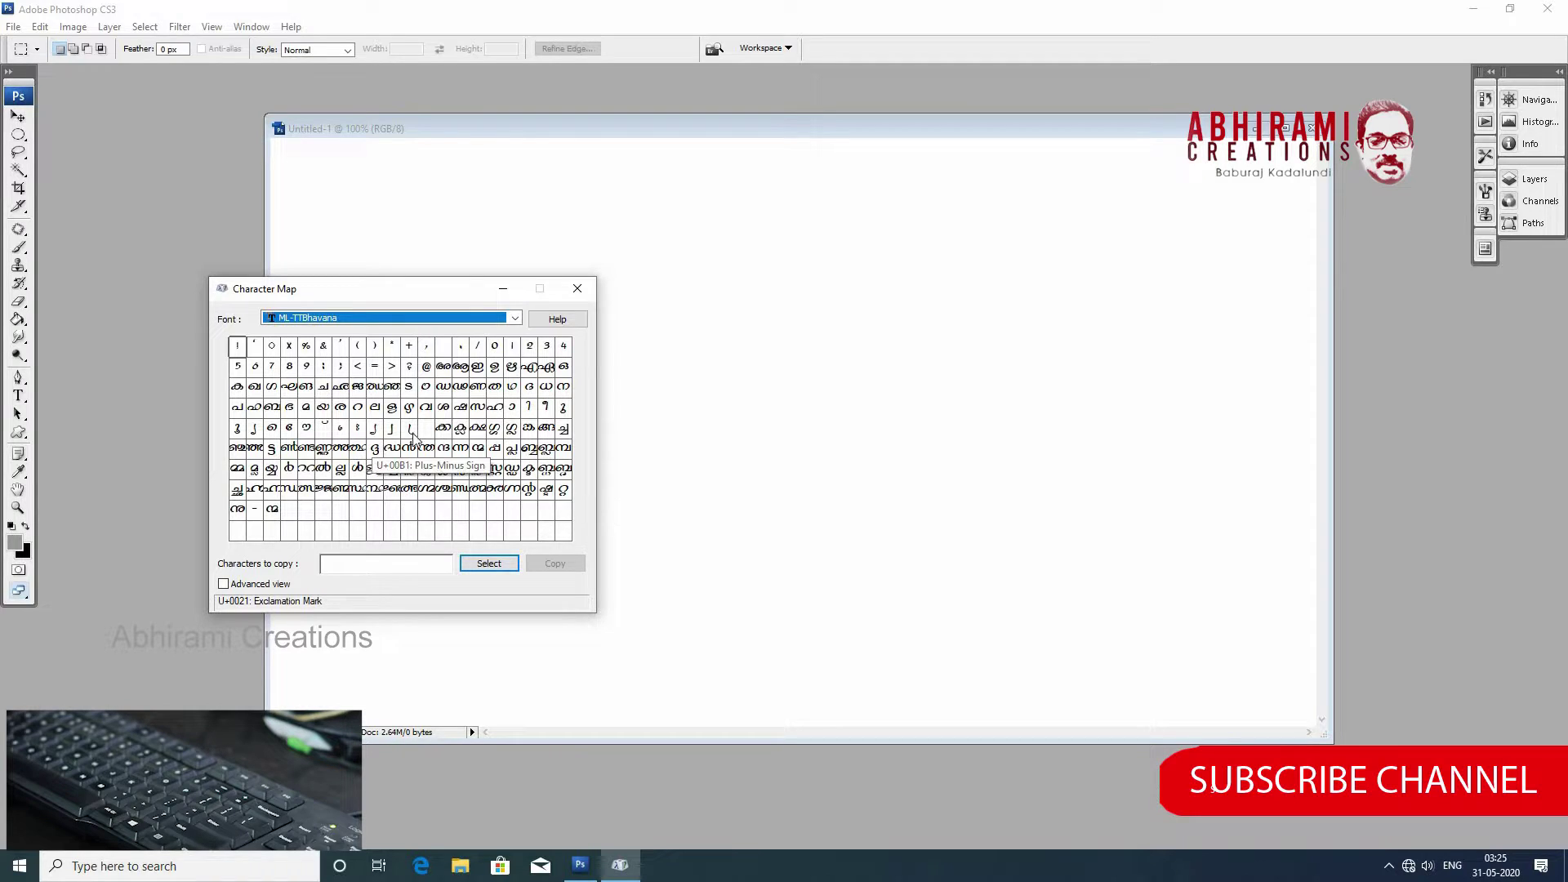
click(529, 366)
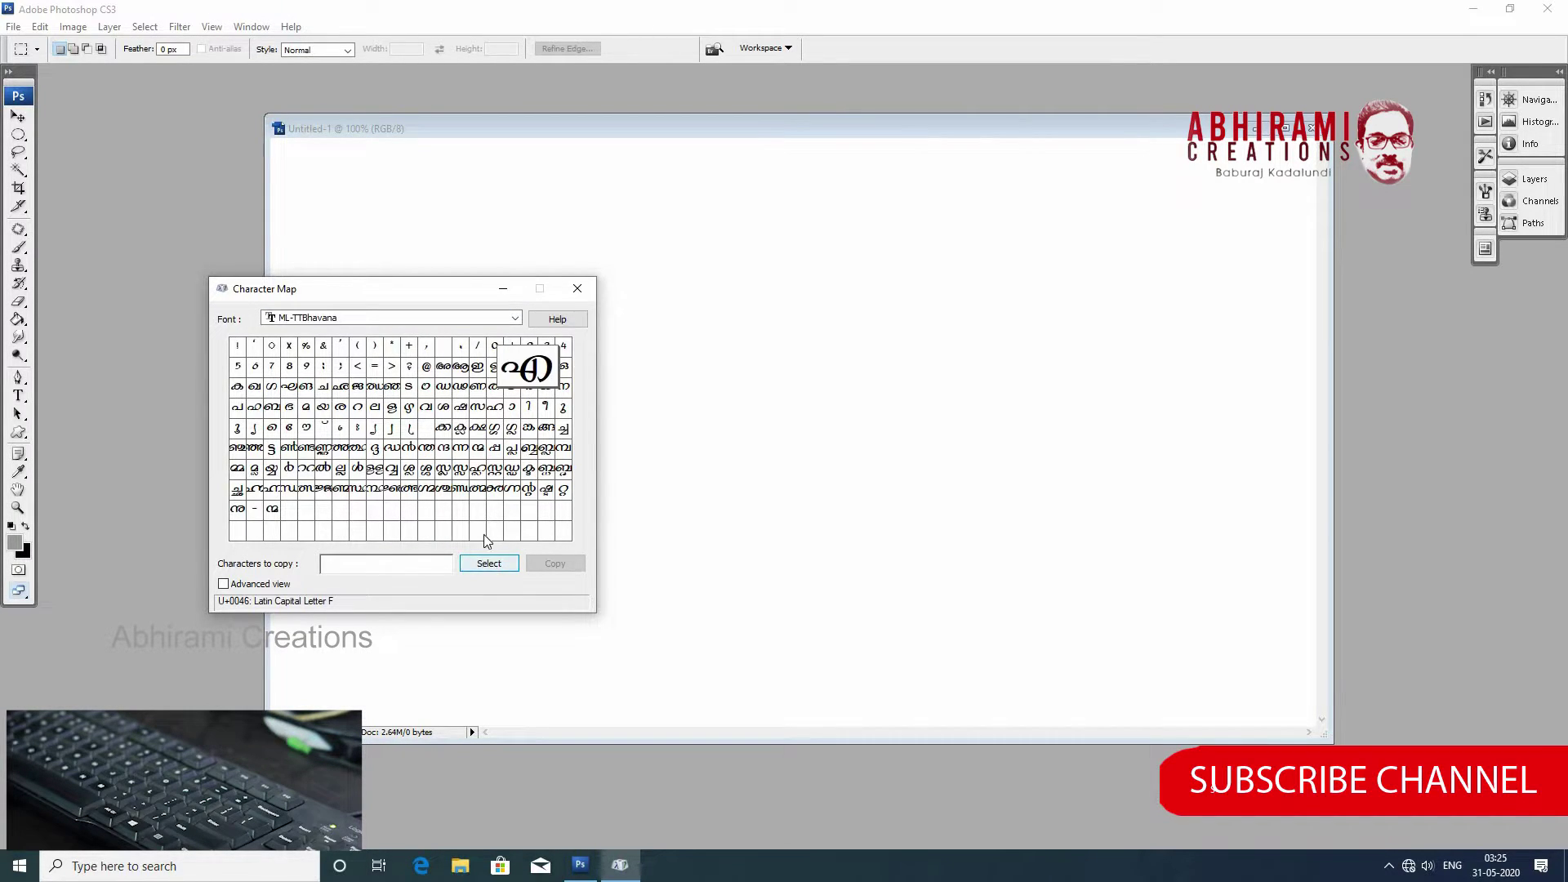
click(493, 568)
key(shift+m)
click(488, 564)
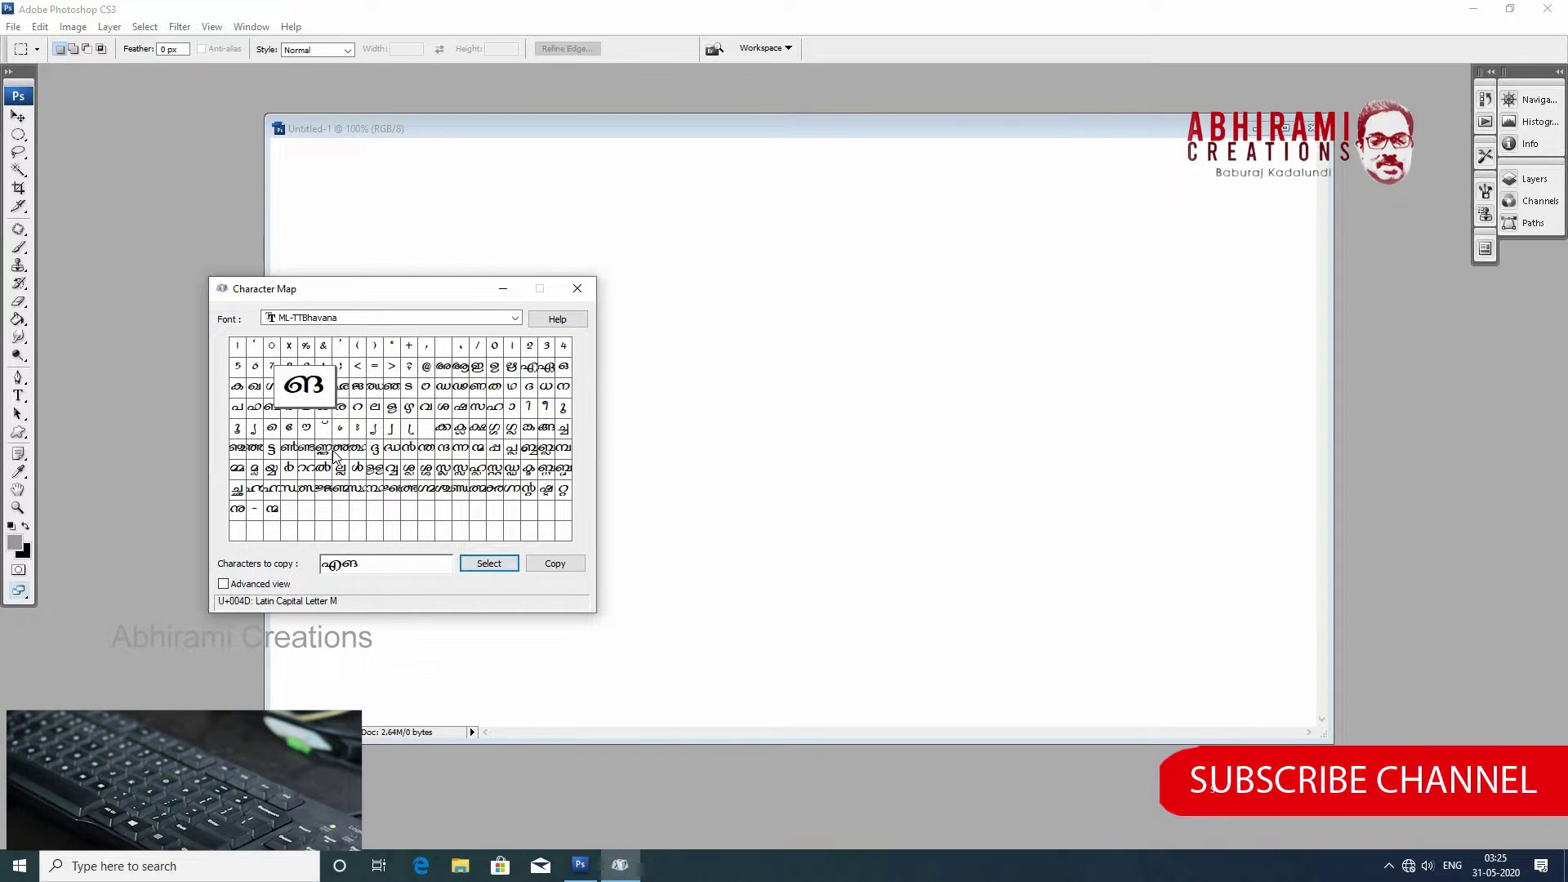
key(s)
click(496, 566)
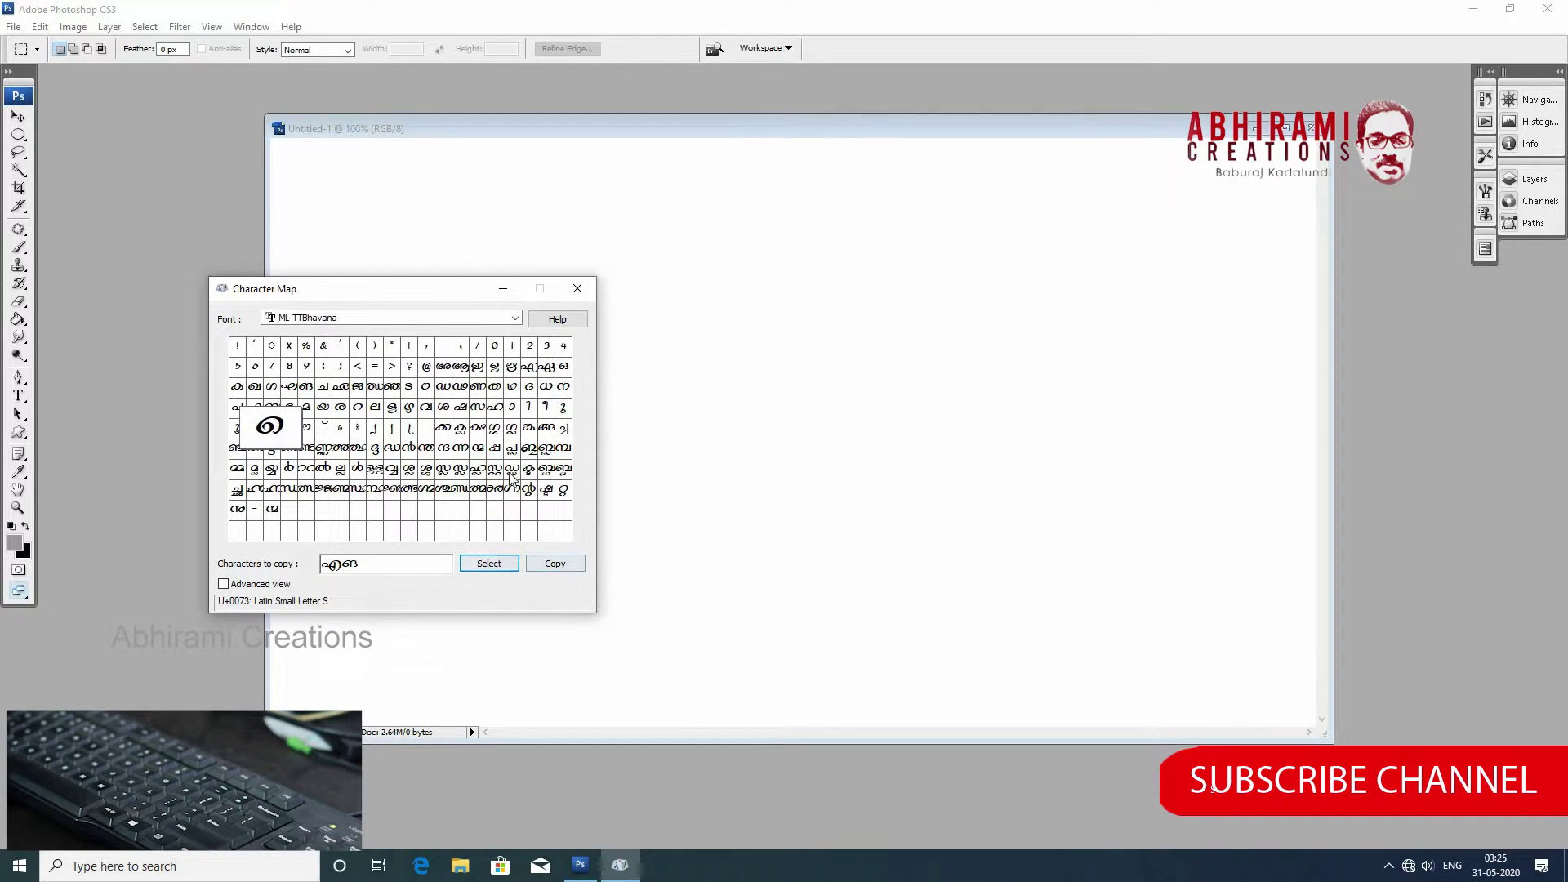
key(backslash)
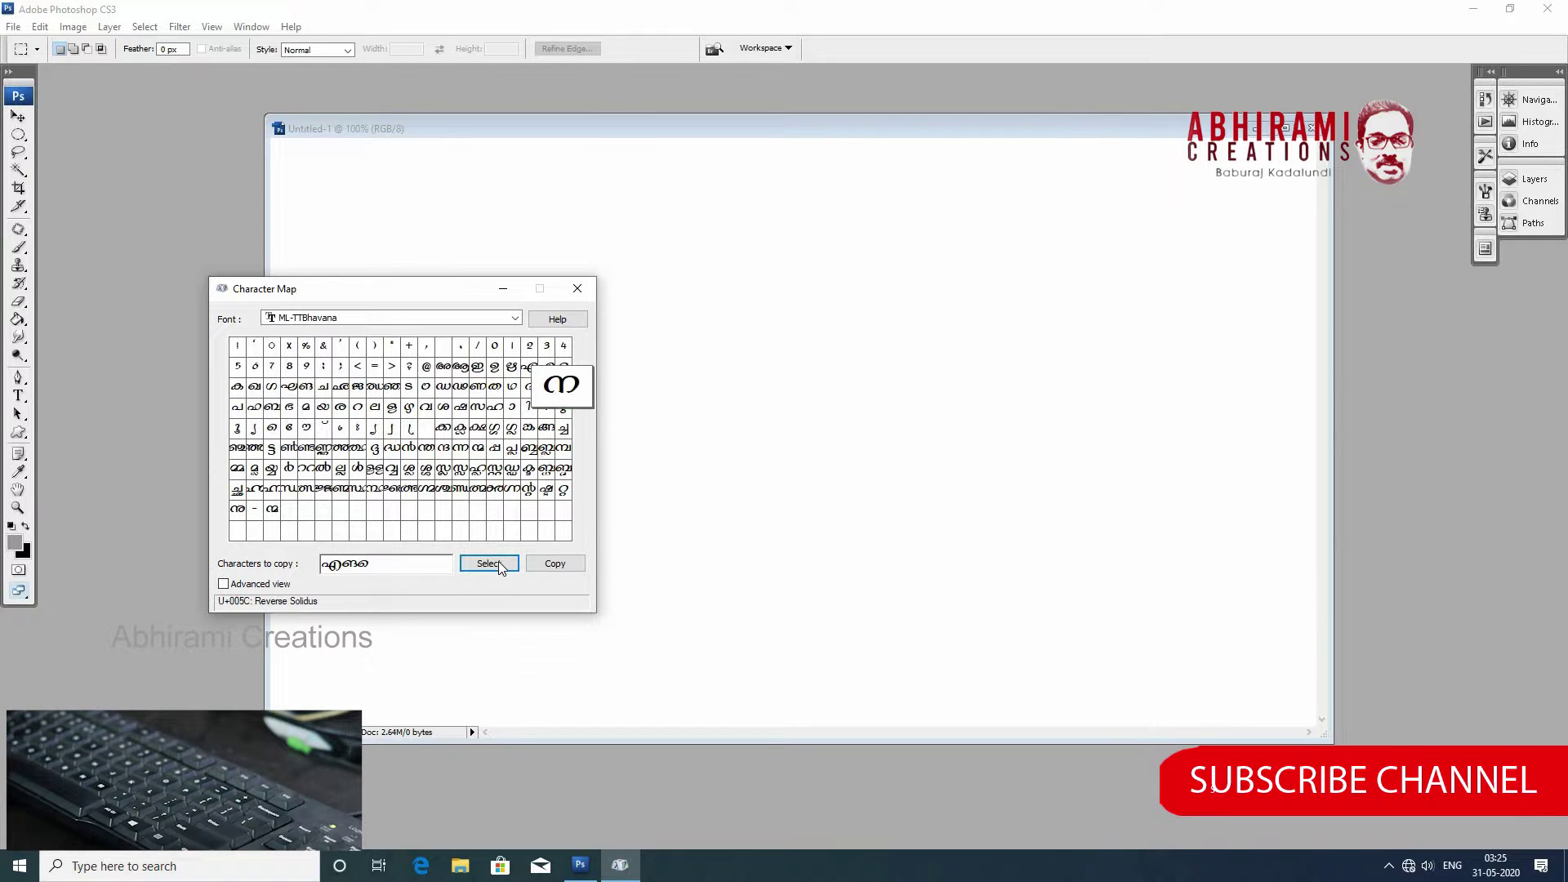
click(497, 566)
Append the മ, ല and ശ glyphs and the ാ vowel sign to the title.
key(a)
click(490, 565)
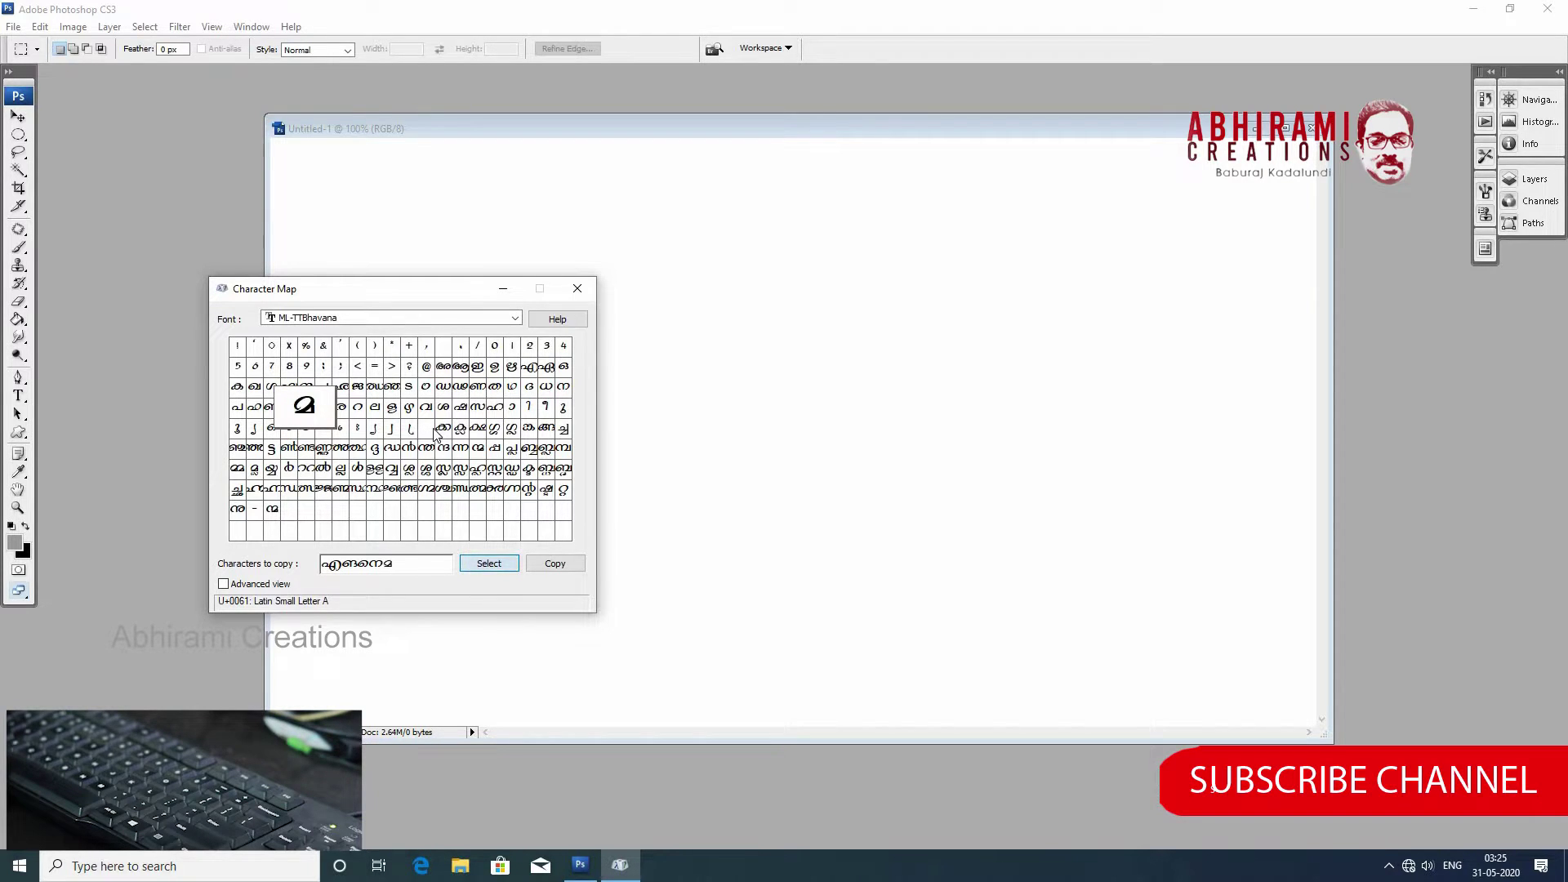
key(e)
click(468, 555)
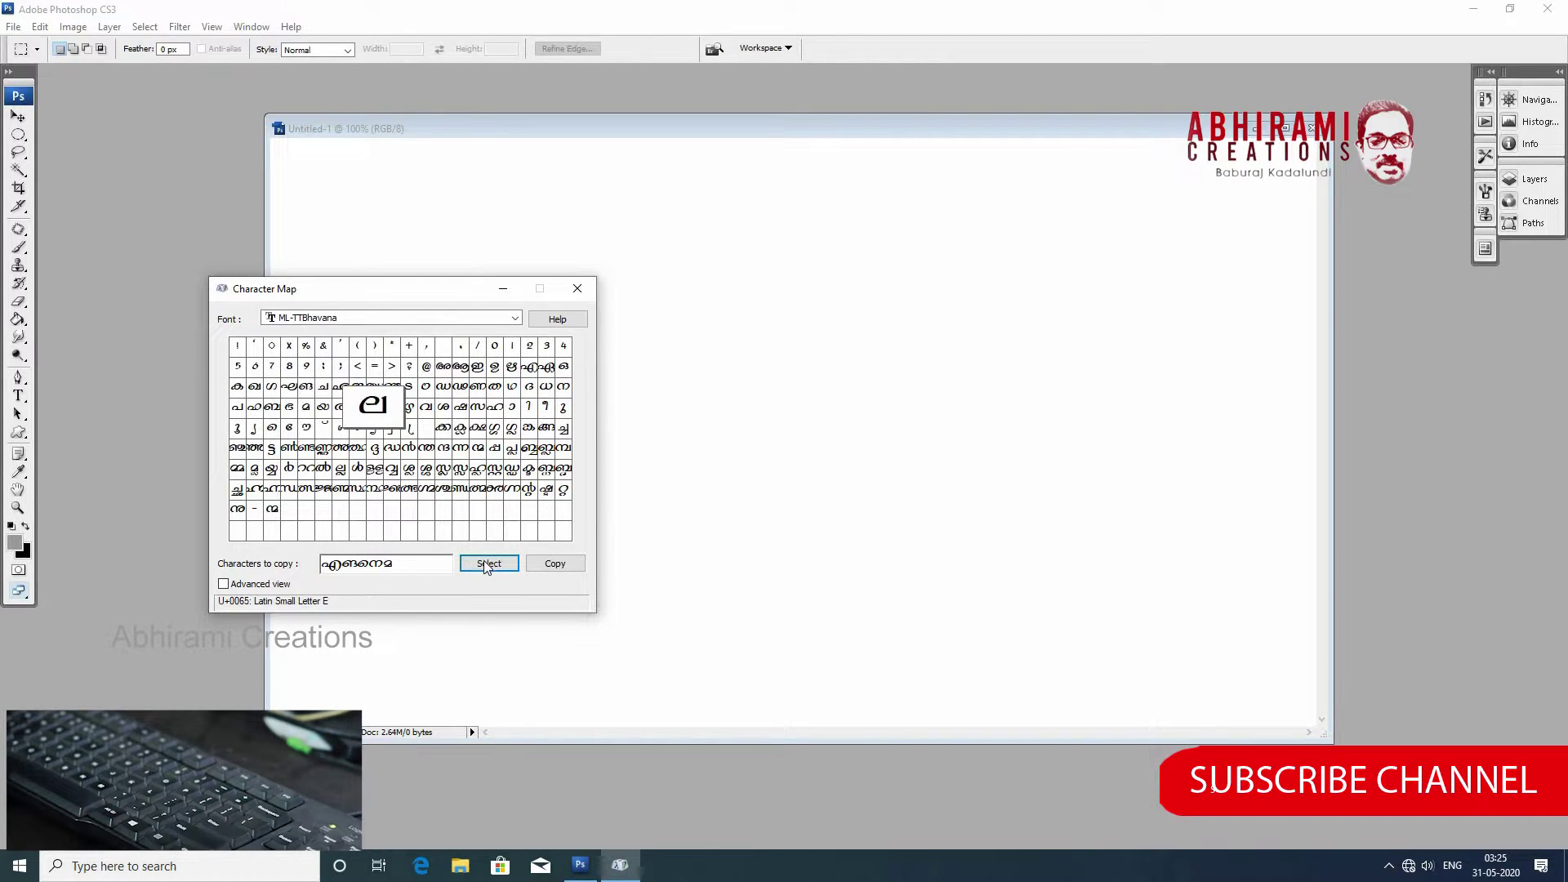
key(i)
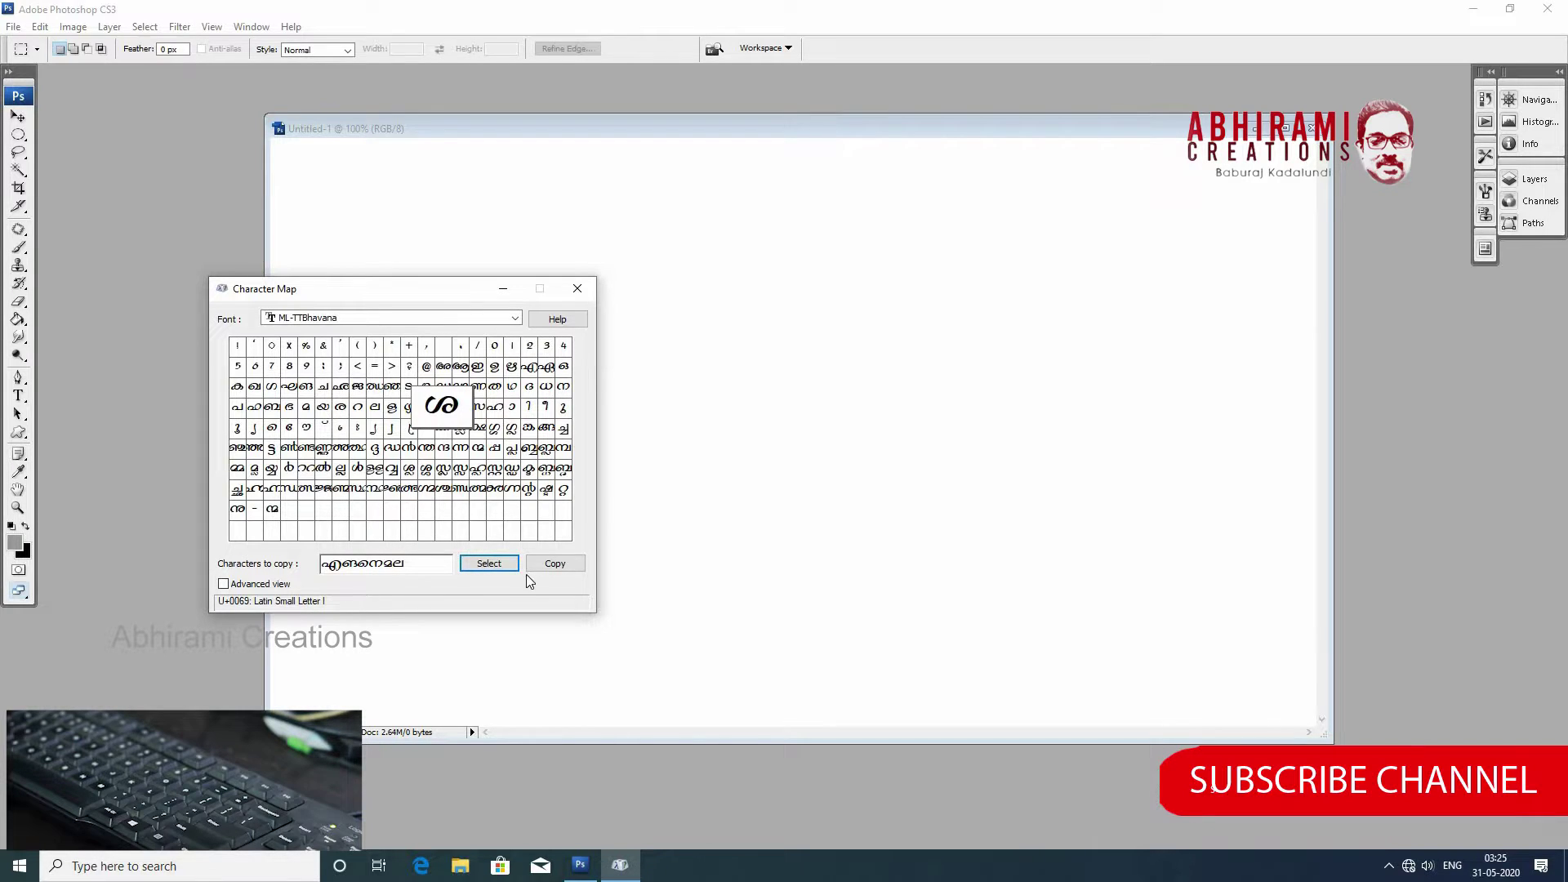
key(b)
click(490, 565)
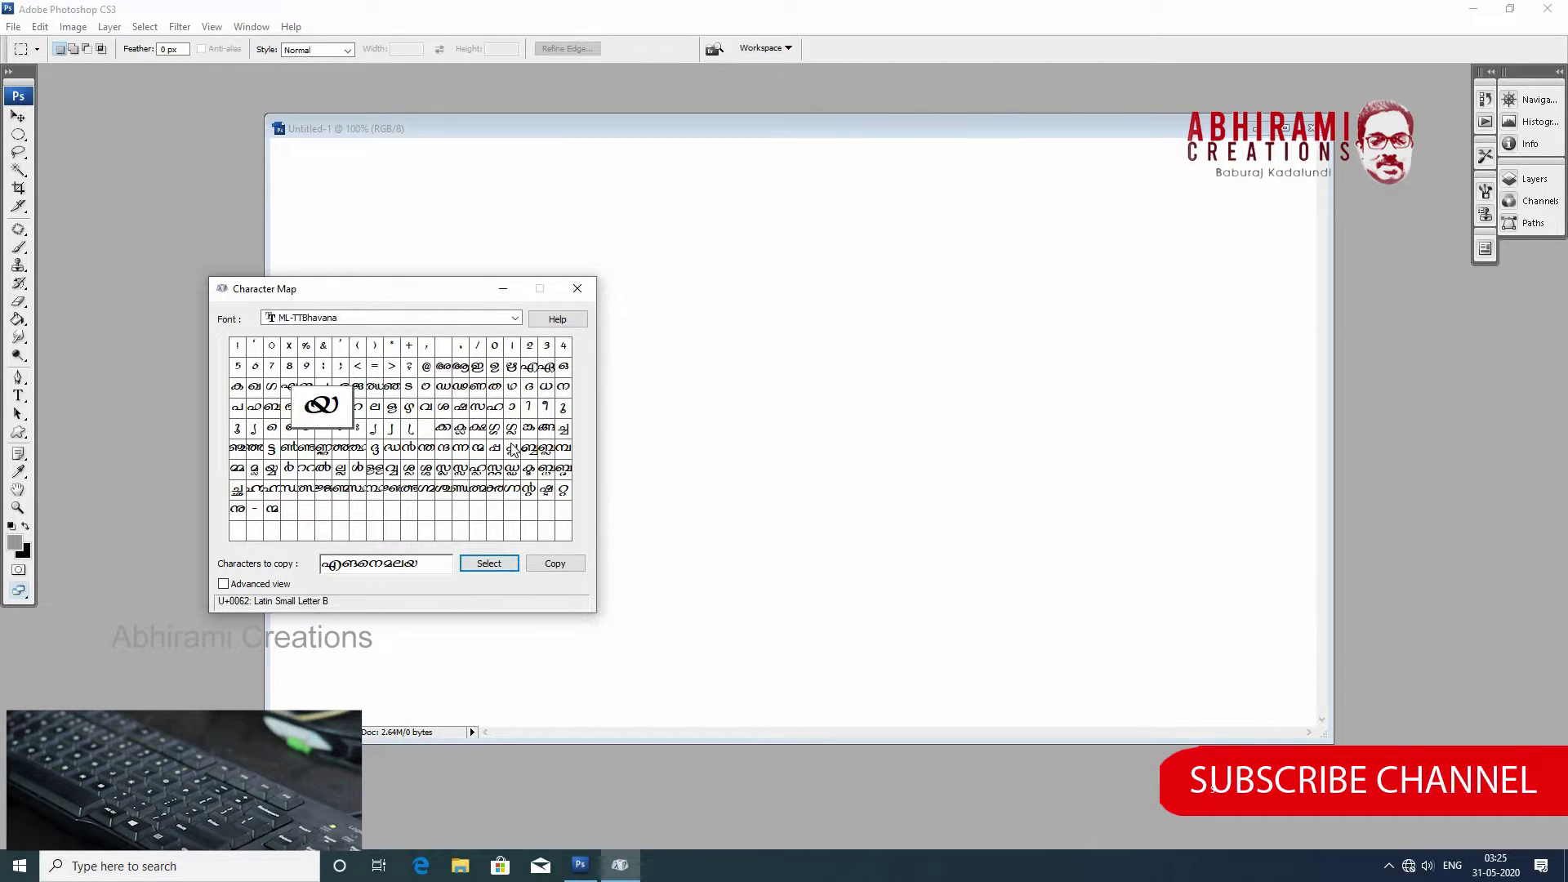
key(m)
key(Return)
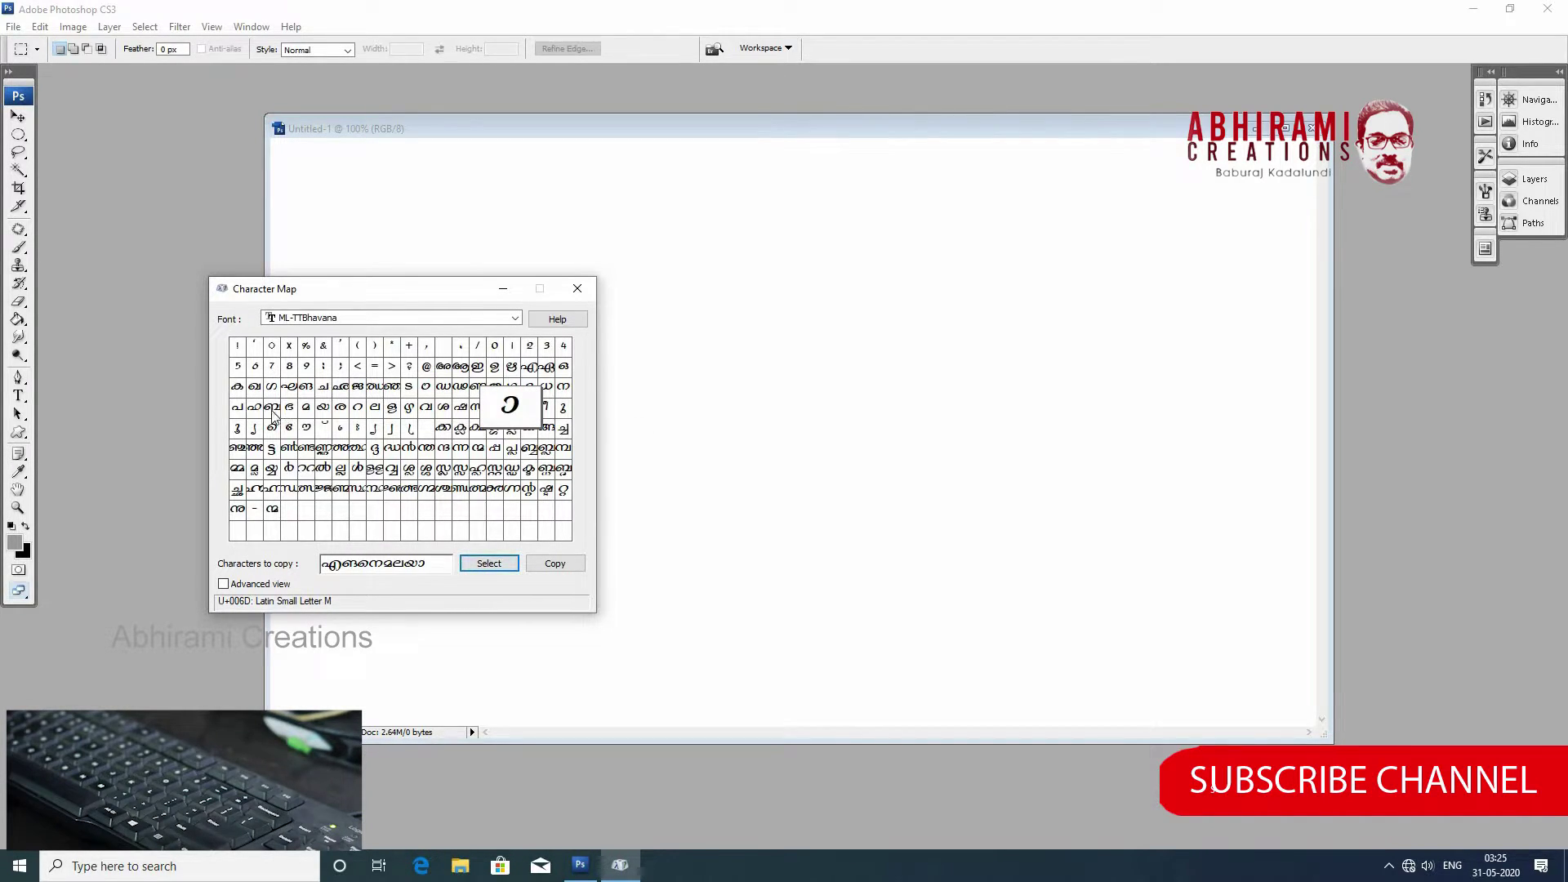
key(shift+j)
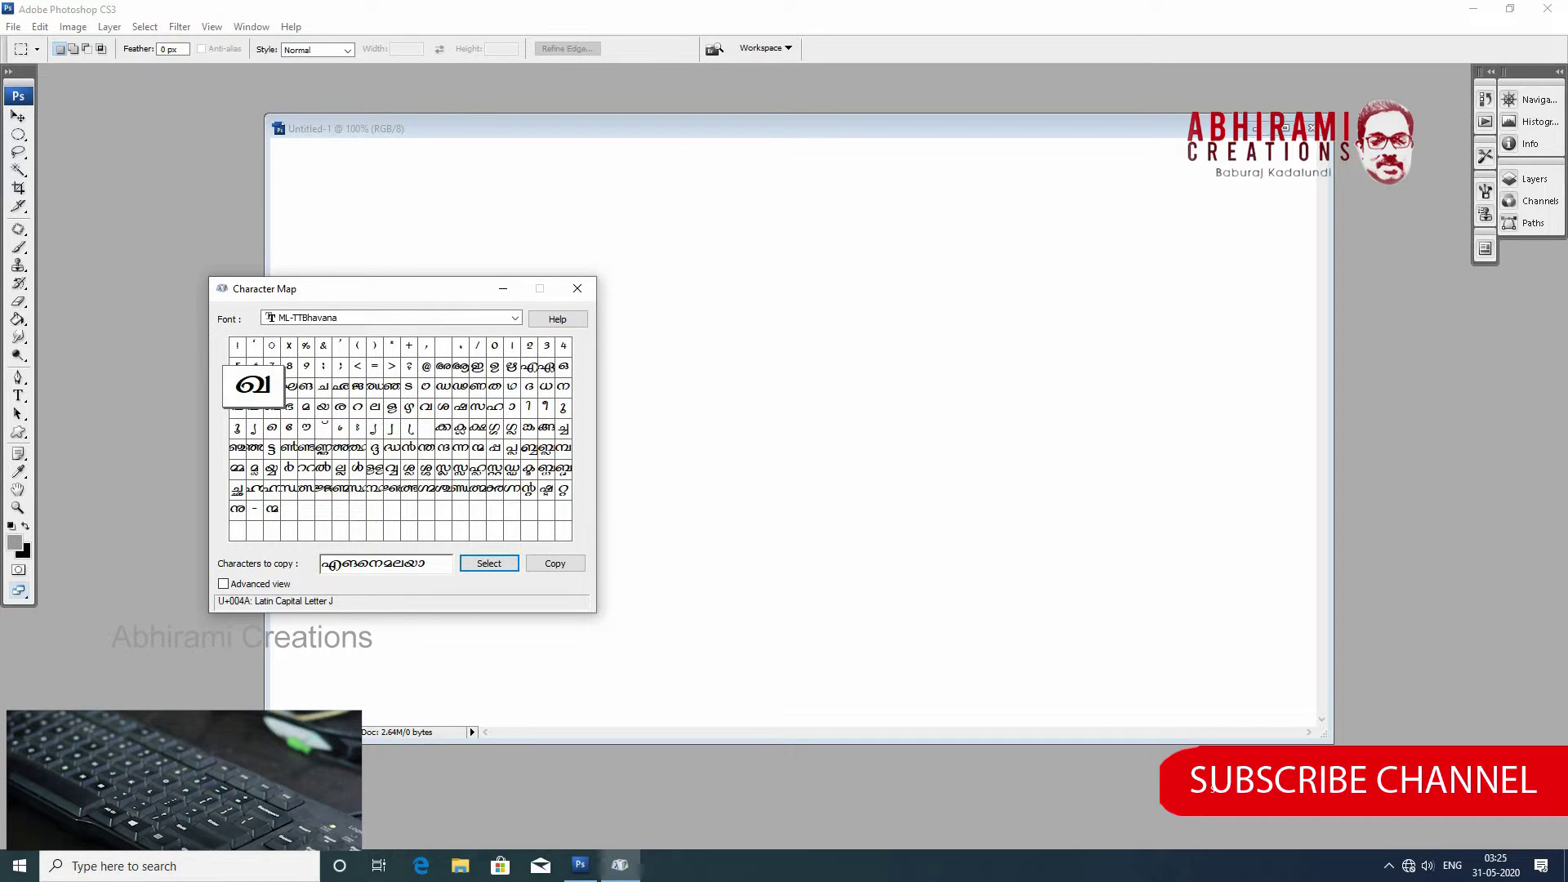
key(Return)
key(shift+s)
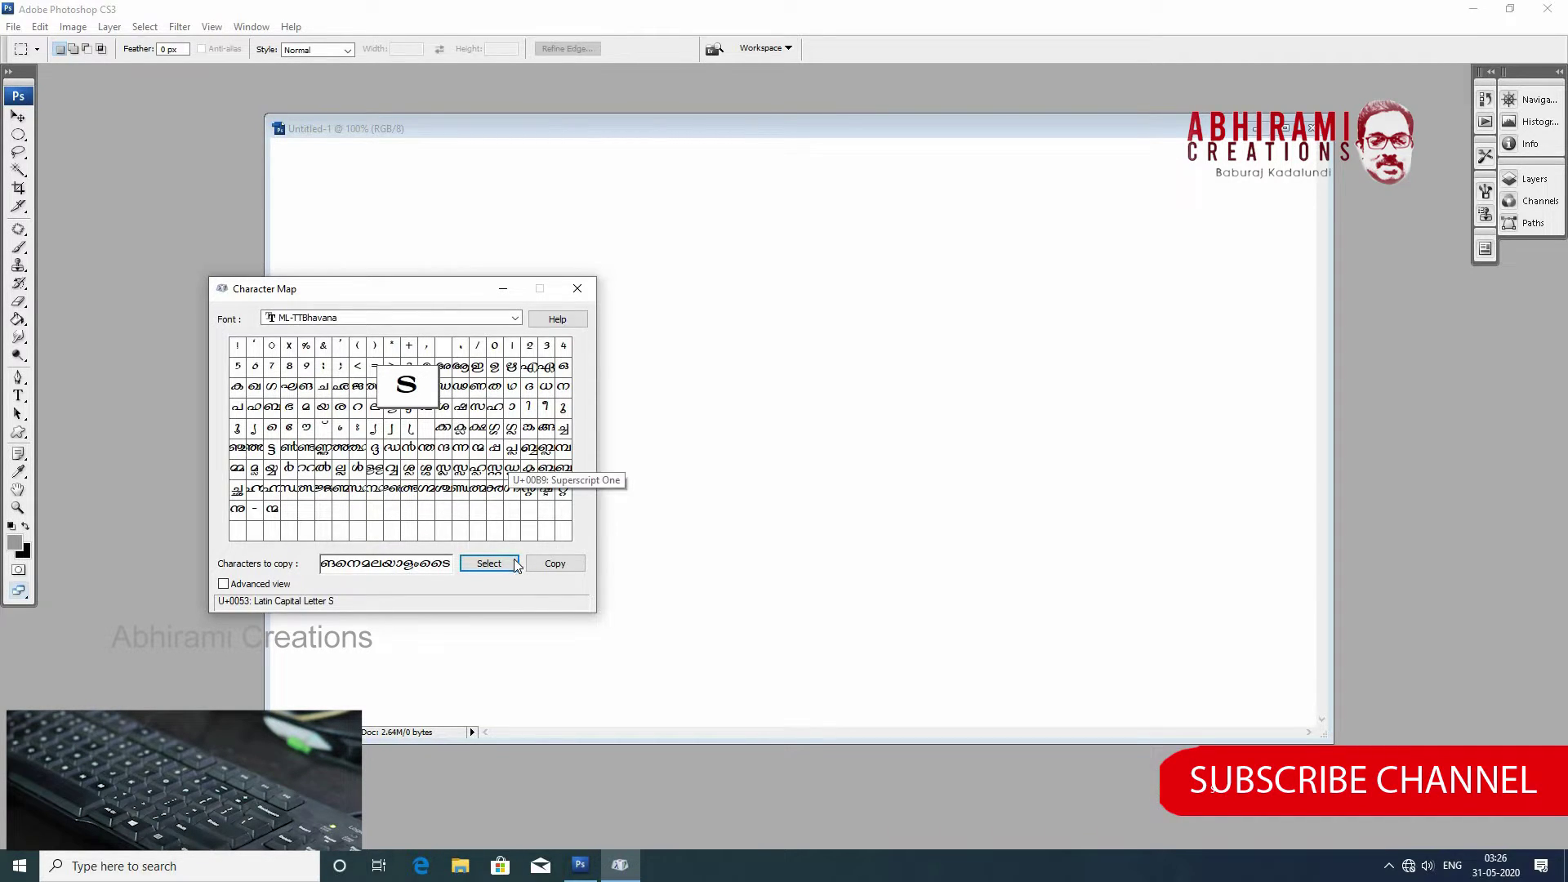
Finish the title with the conjunct and ം glyphs, then copy the whole phrase.
click(511, 449)
key(Left)
key(Left)
key(Left)
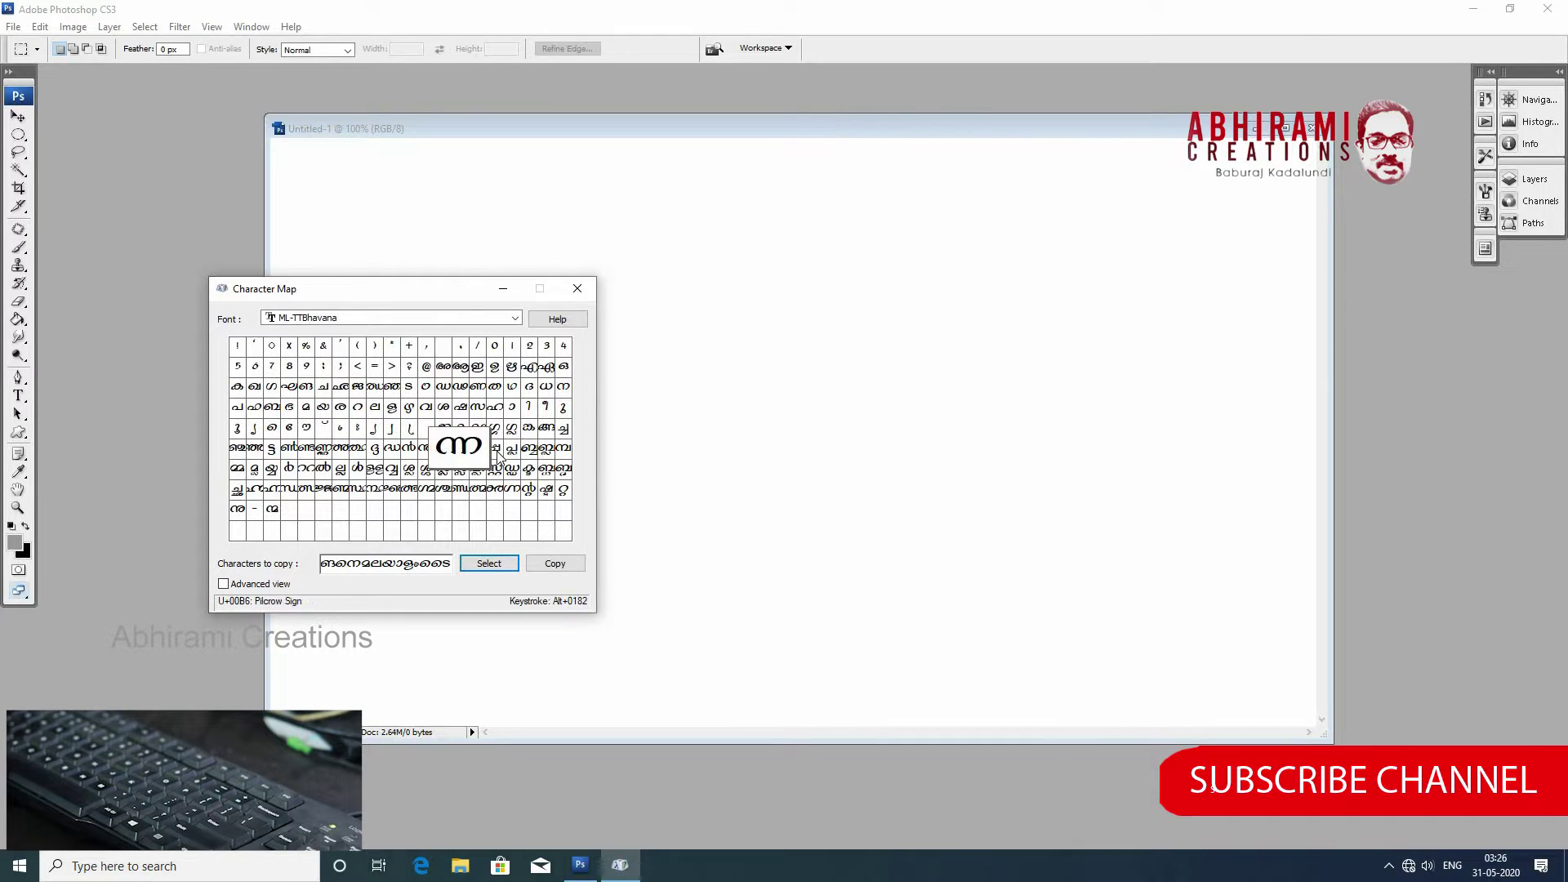
click(339, 427)
click(488, 564)
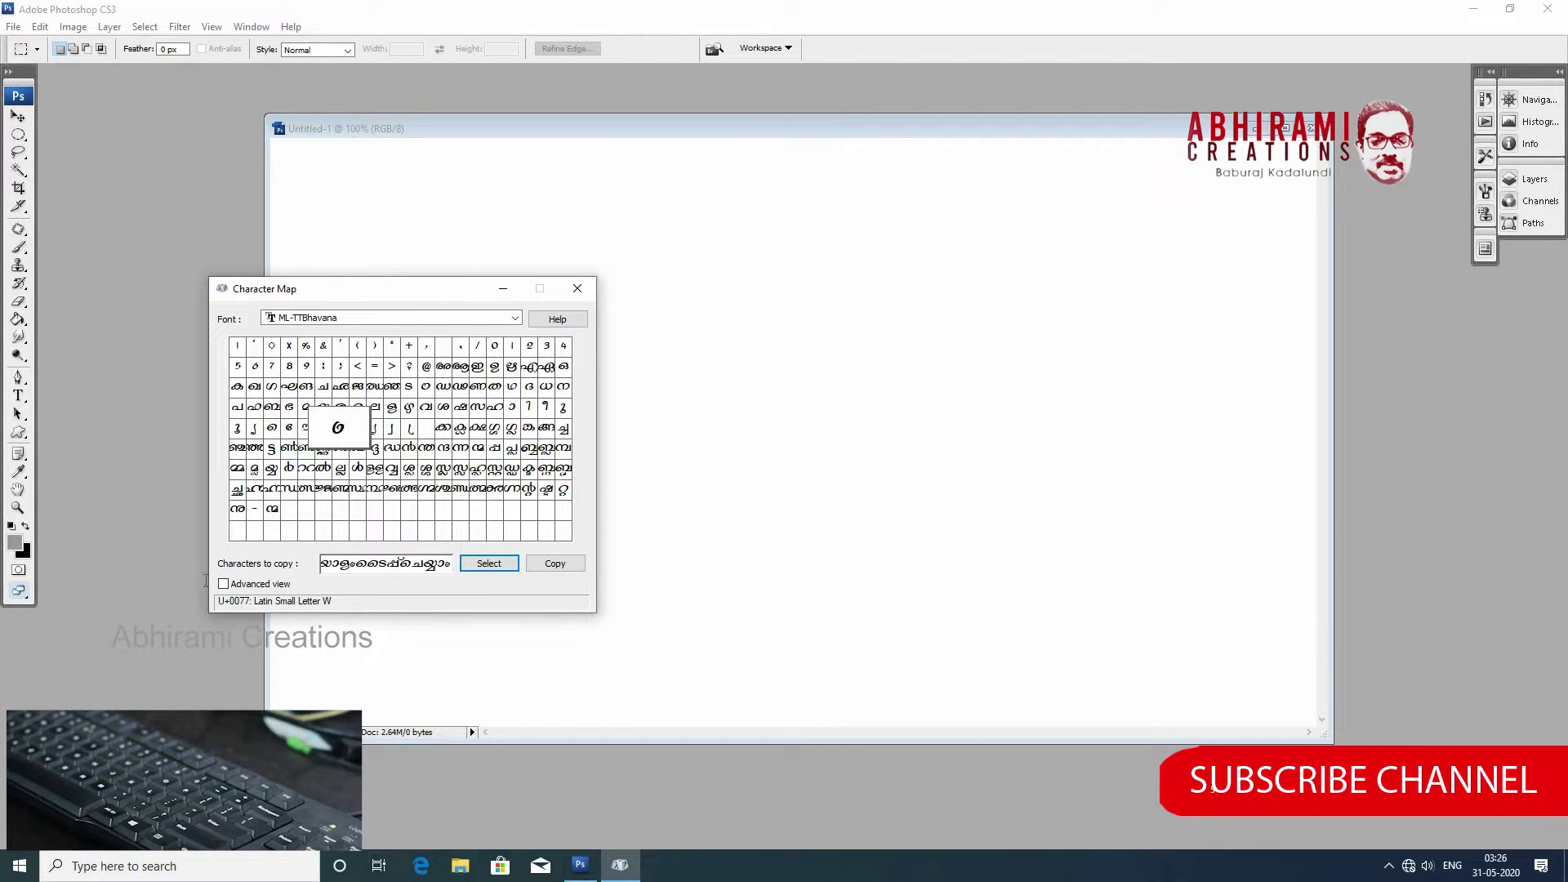
drag(449, 563, 322, 564)
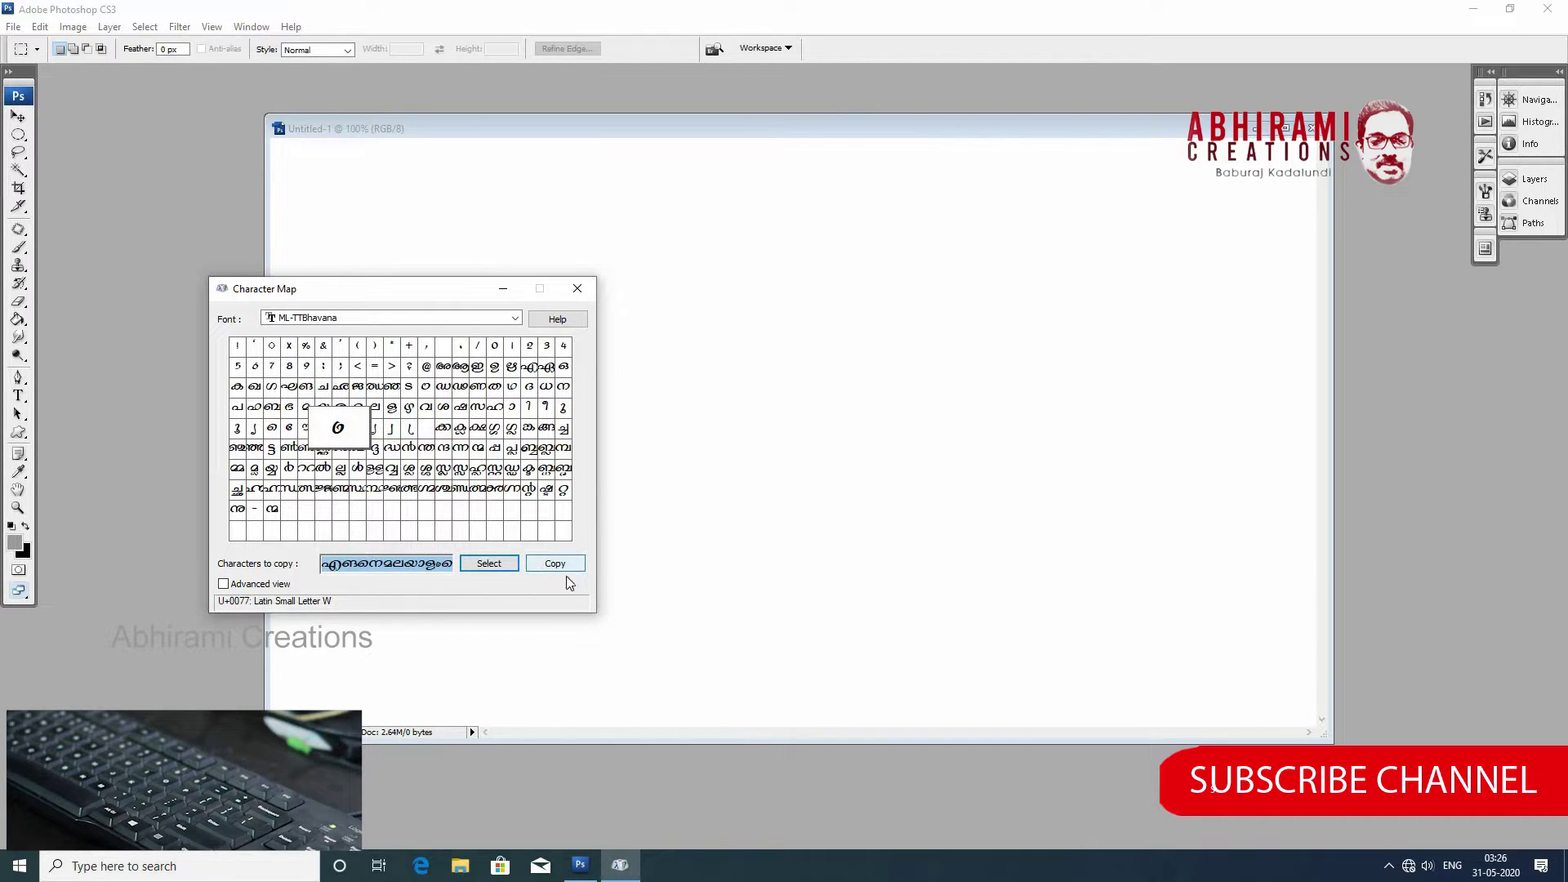
click(540, 565)
Paste the copied Malayalam title onto the canvas as ML-TTKaumudi text.
click(502, 289)
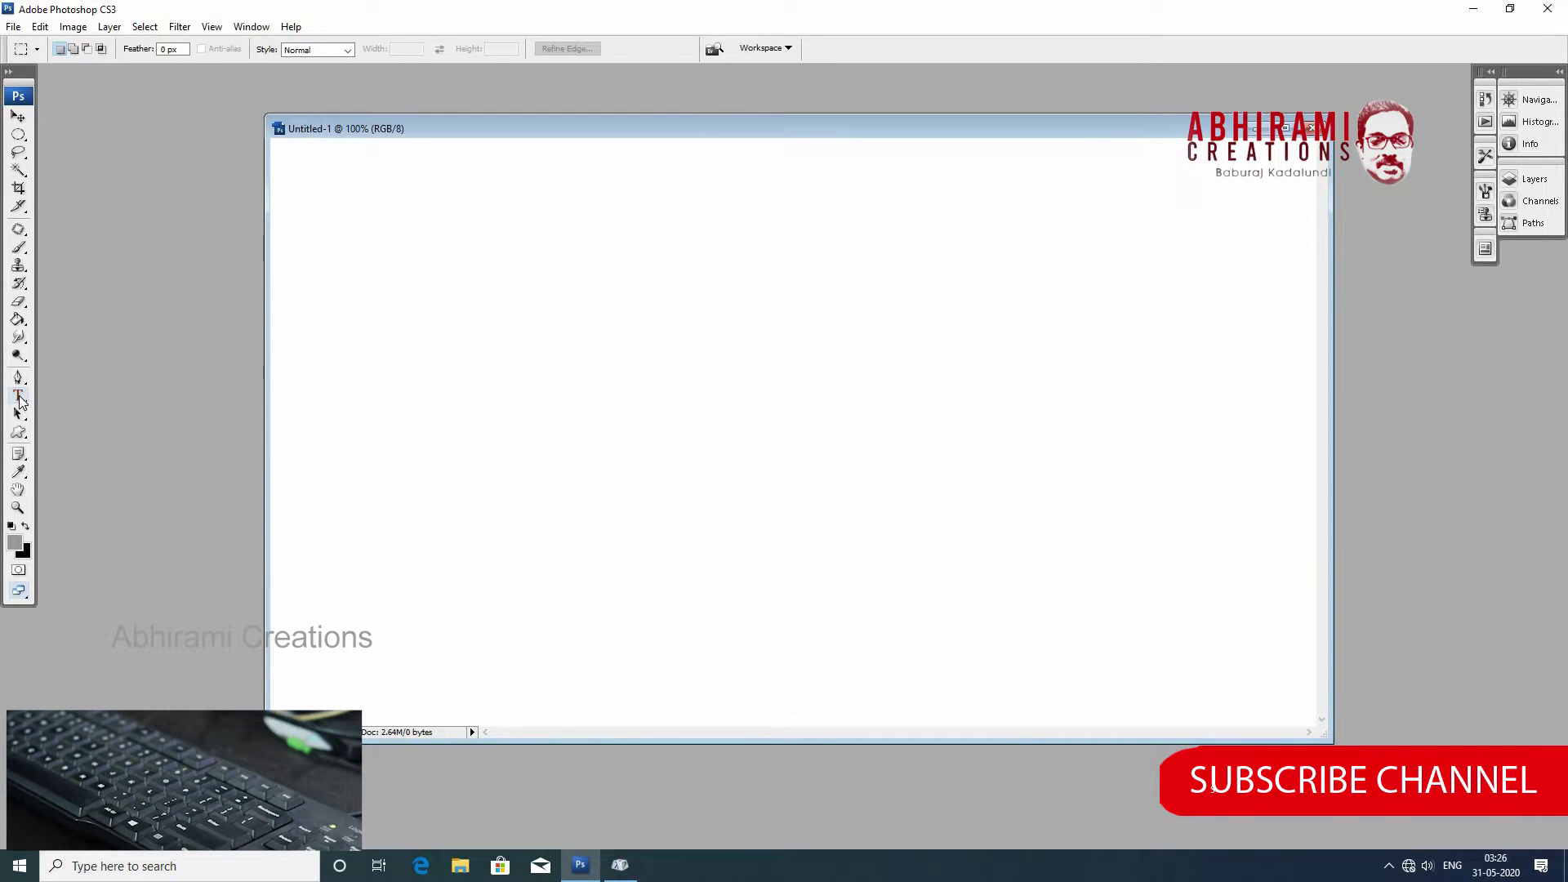
click(19, 397)
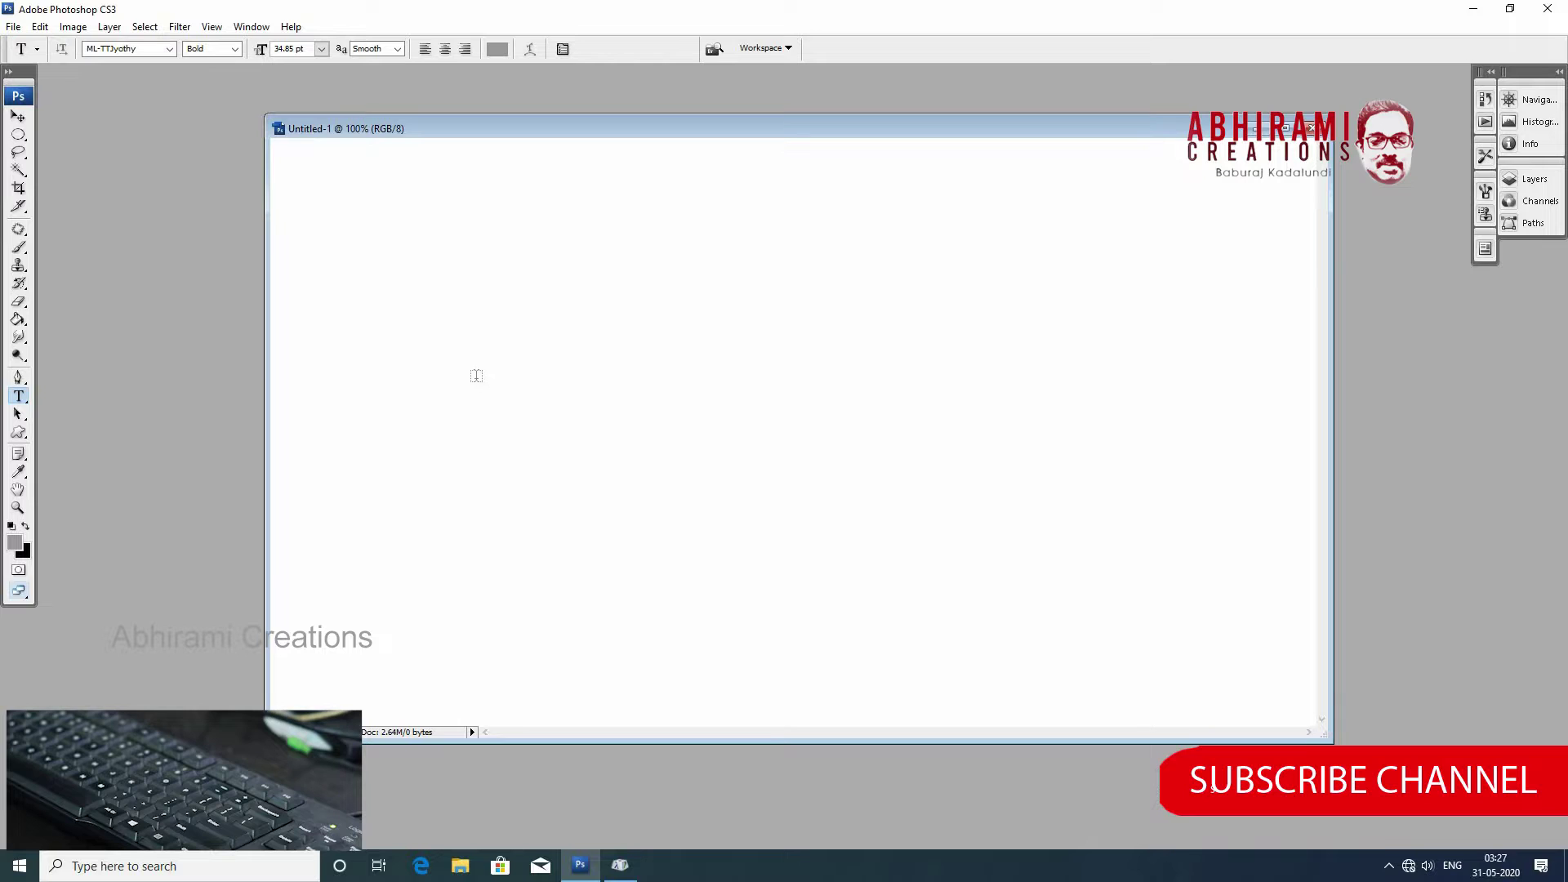
click(476, 375)
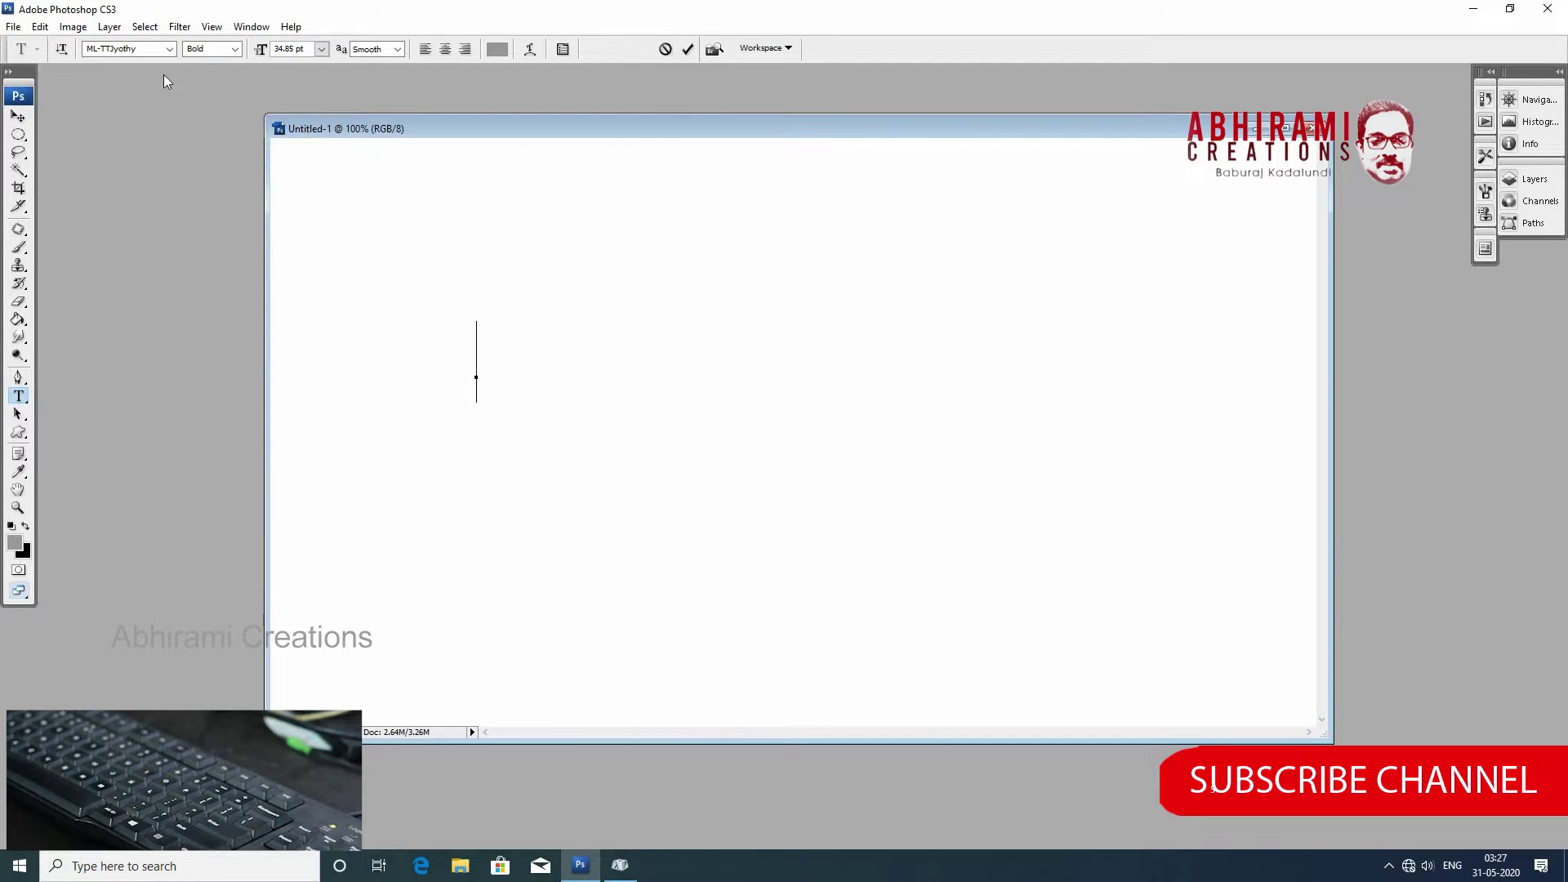
click(168, 49)
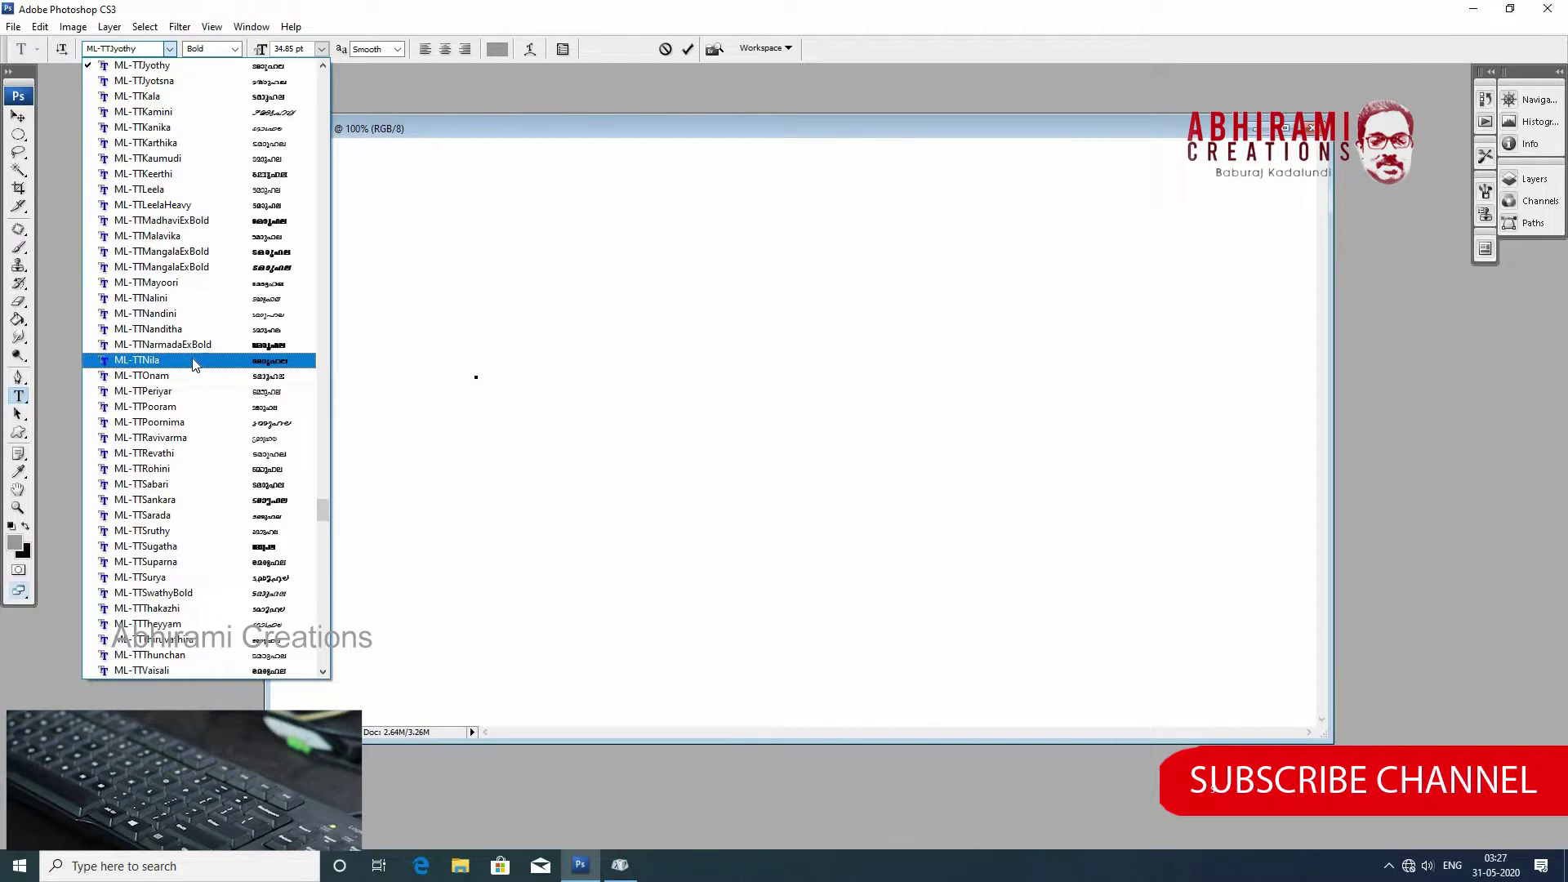
click(507, 385)
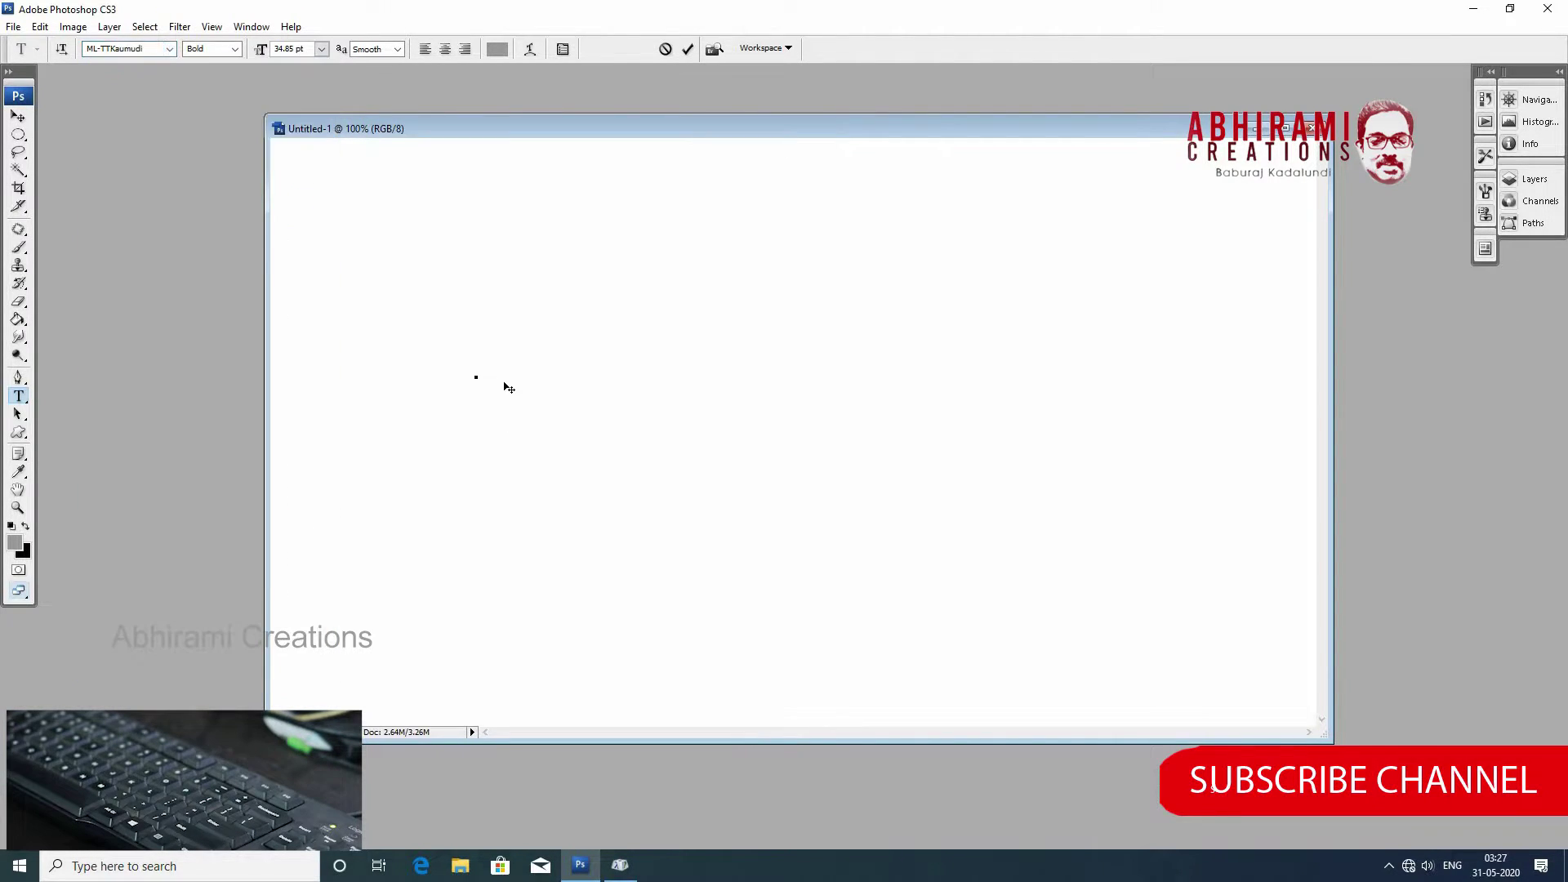
key(ctrl)
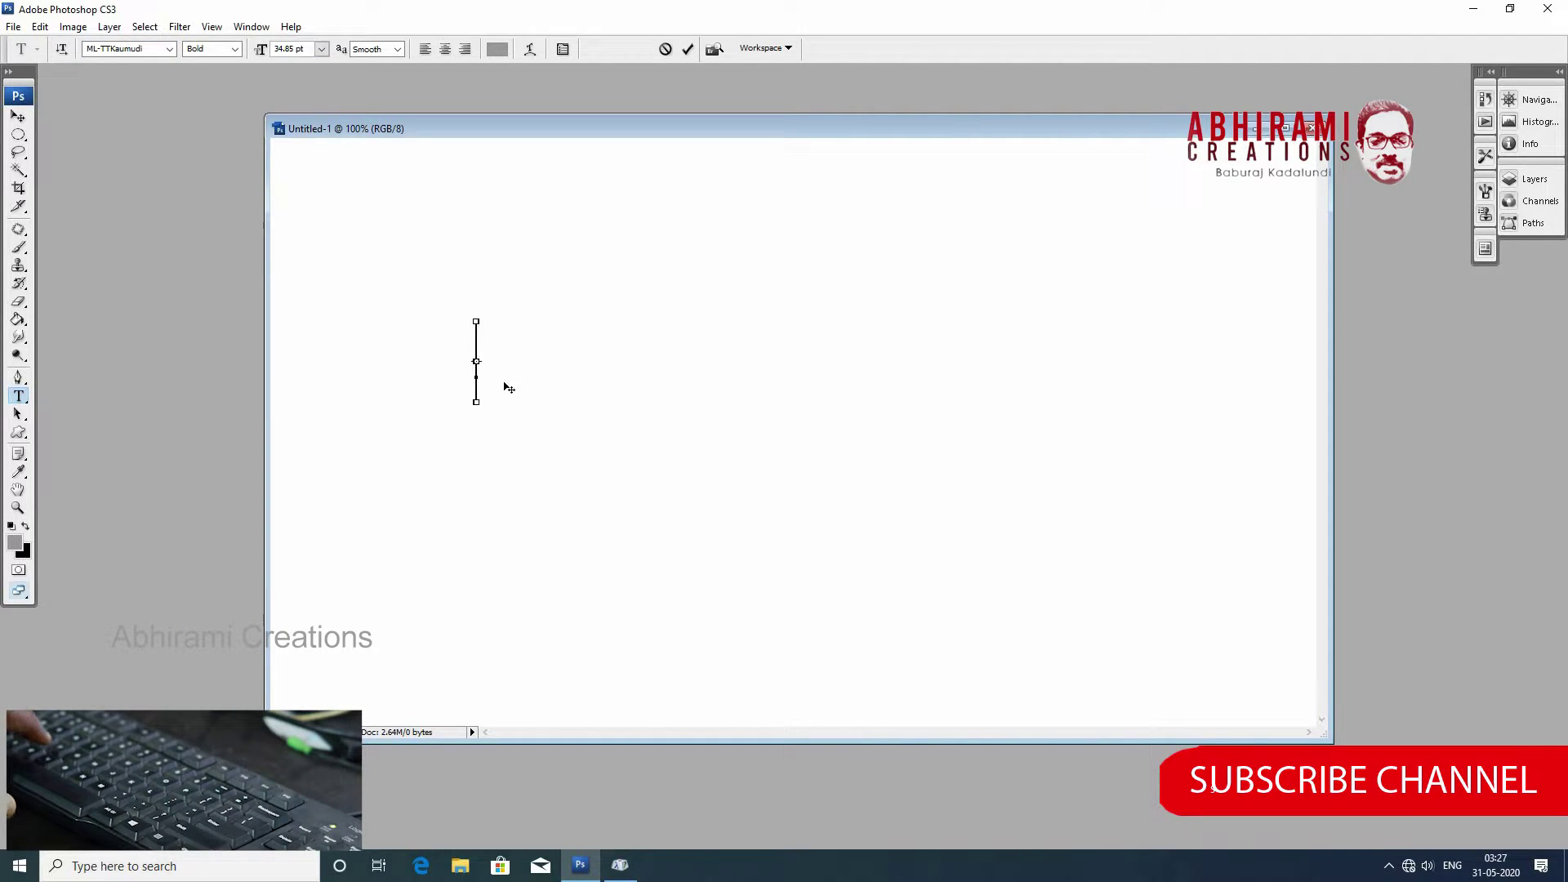
key(ctrl+v)
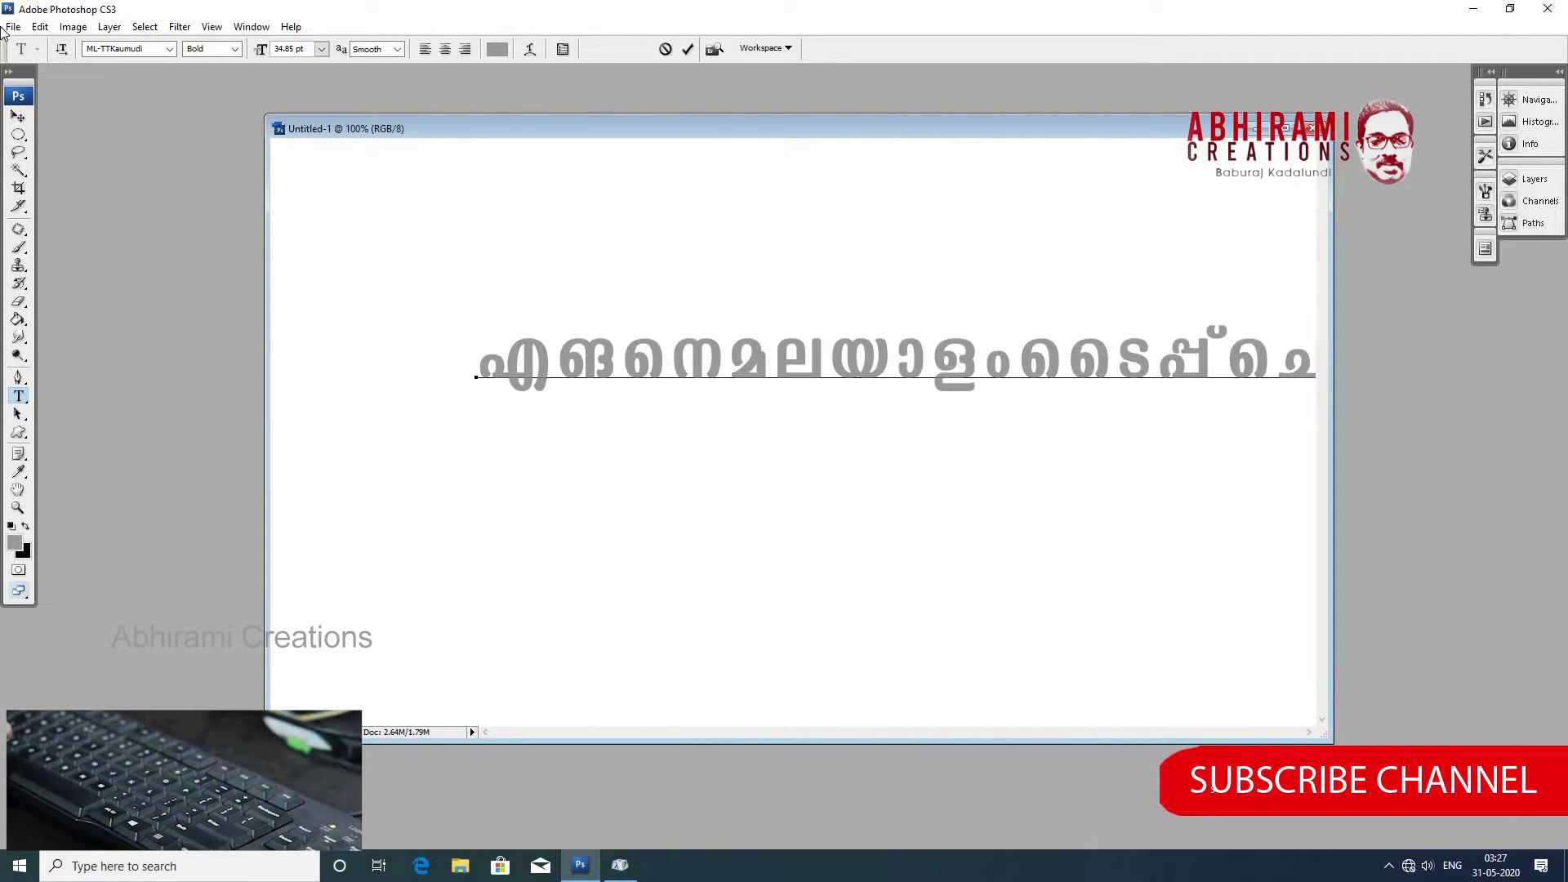
Commit the title and drag it left and up across the upper middle of the canvas.
key(ctrl+Return)
key(v)
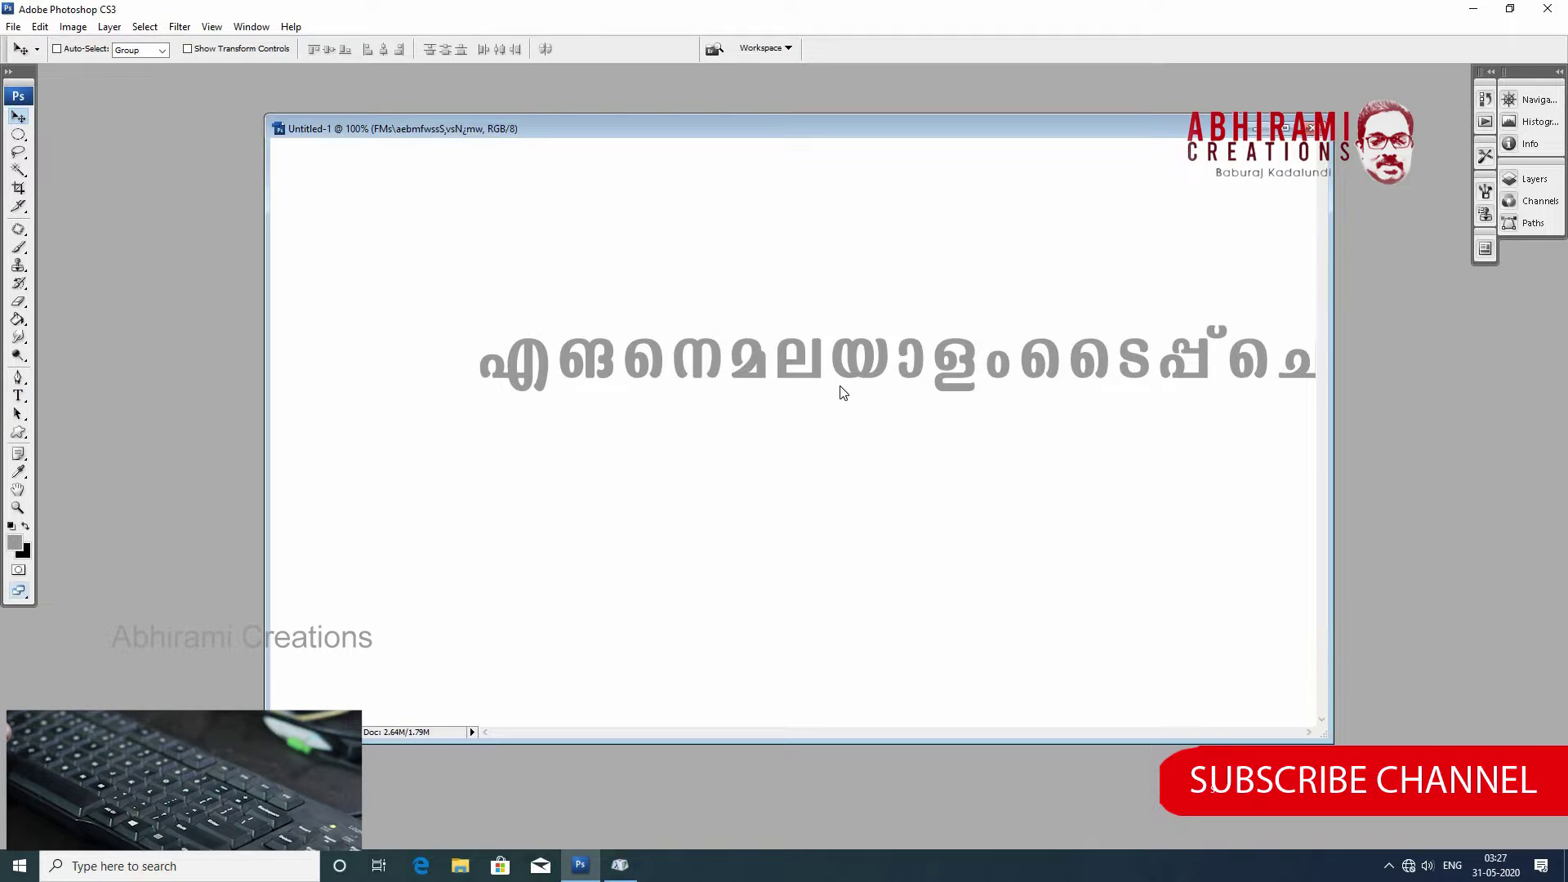
right_click(812, 374)
click(850, 384)
drag(795, 363, 679, 351)
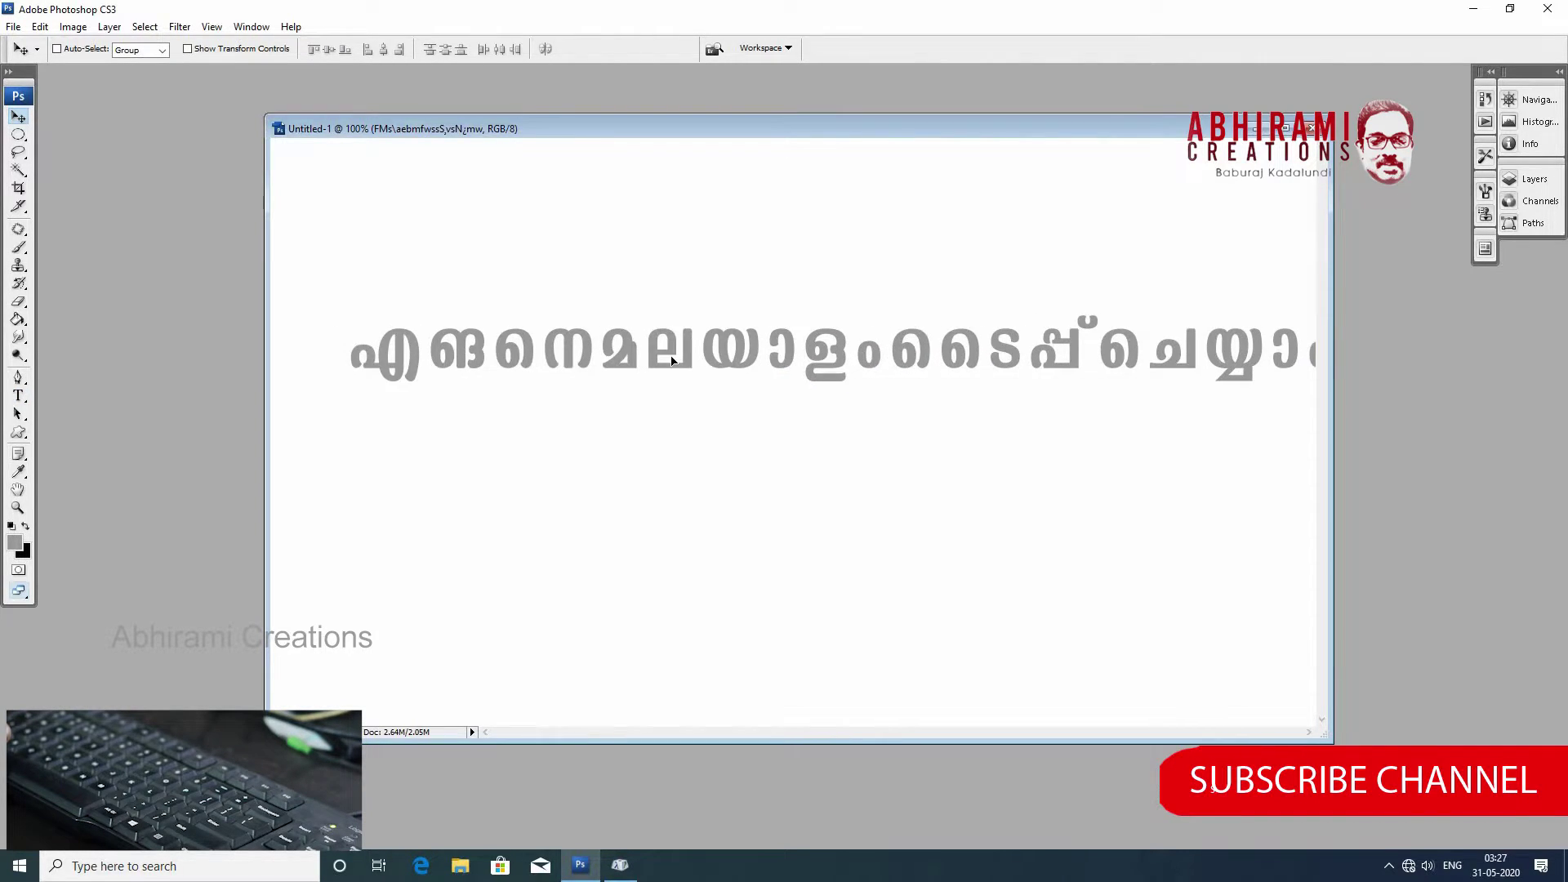
drag(665, 357, 645, 369)
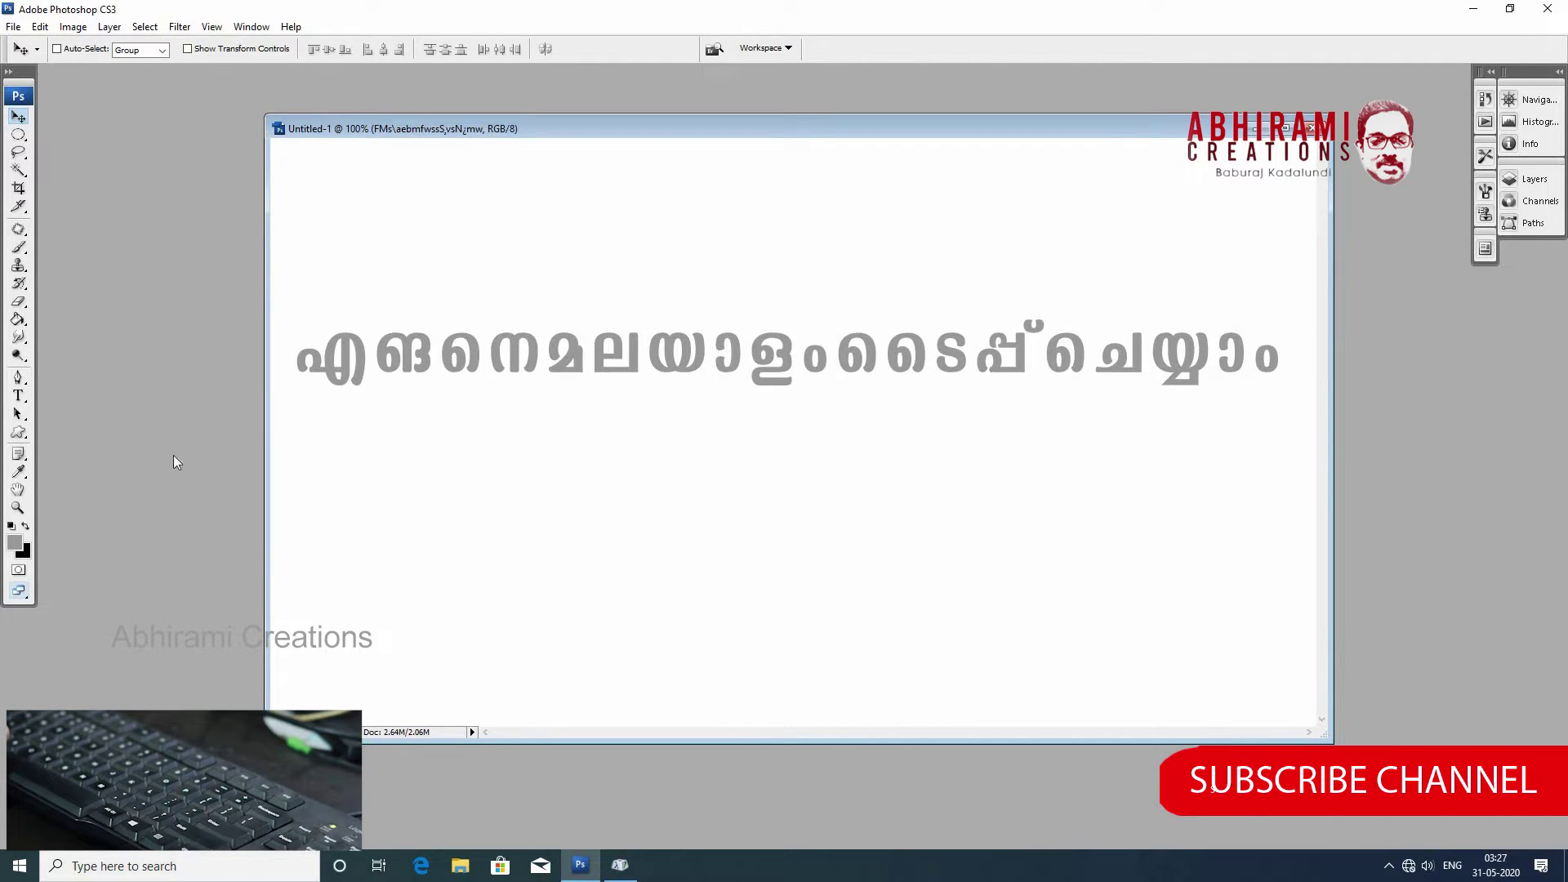
click(18, 396)
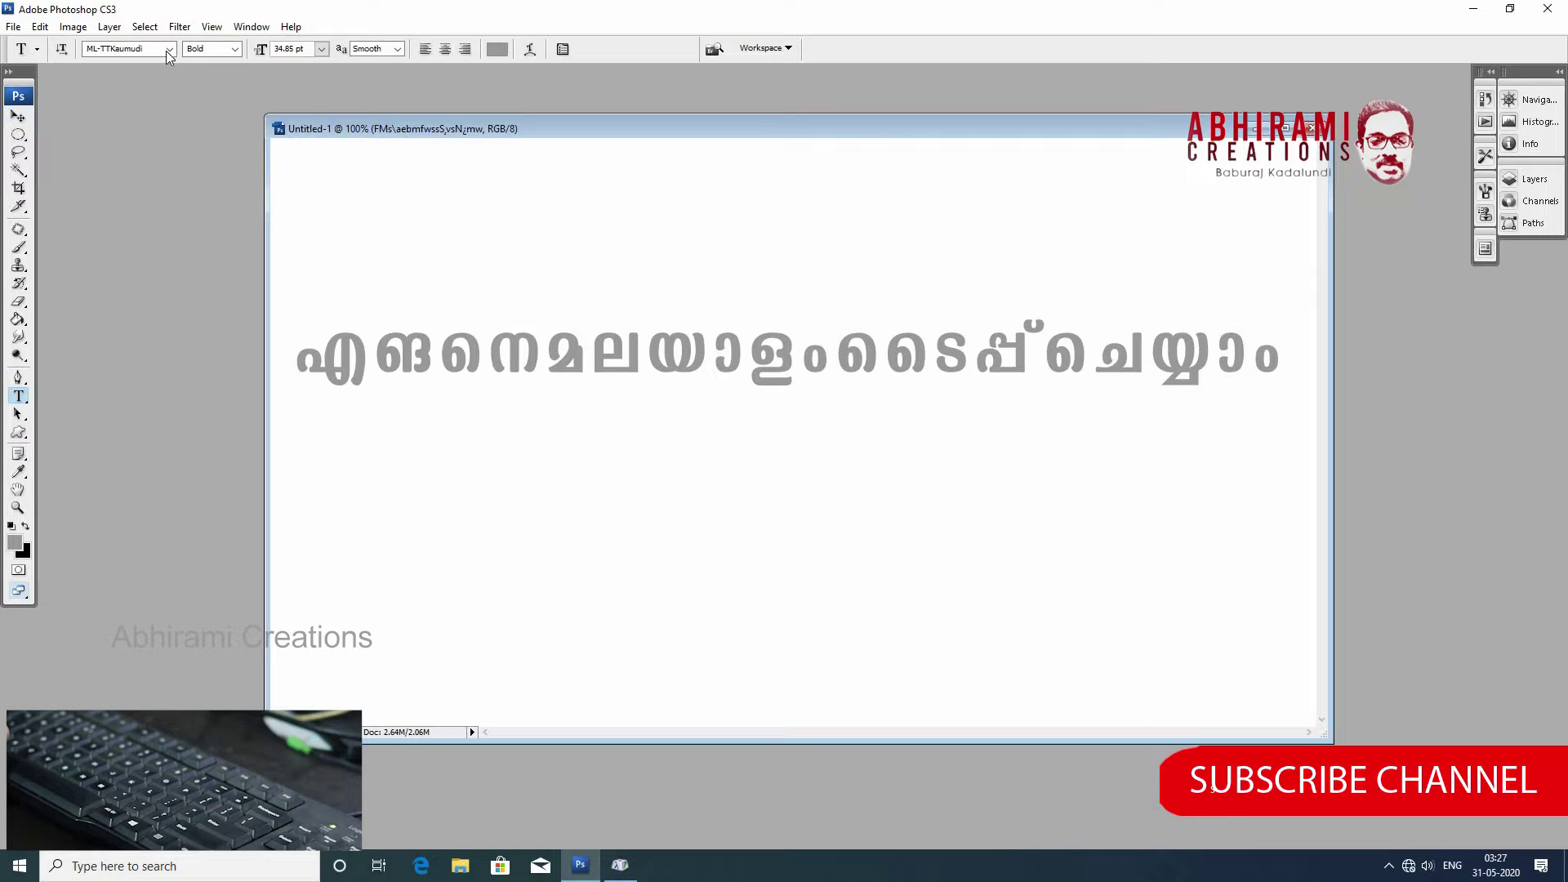
Switch the title to the Directions MT font, then delete that text layer.
click(169, 49)
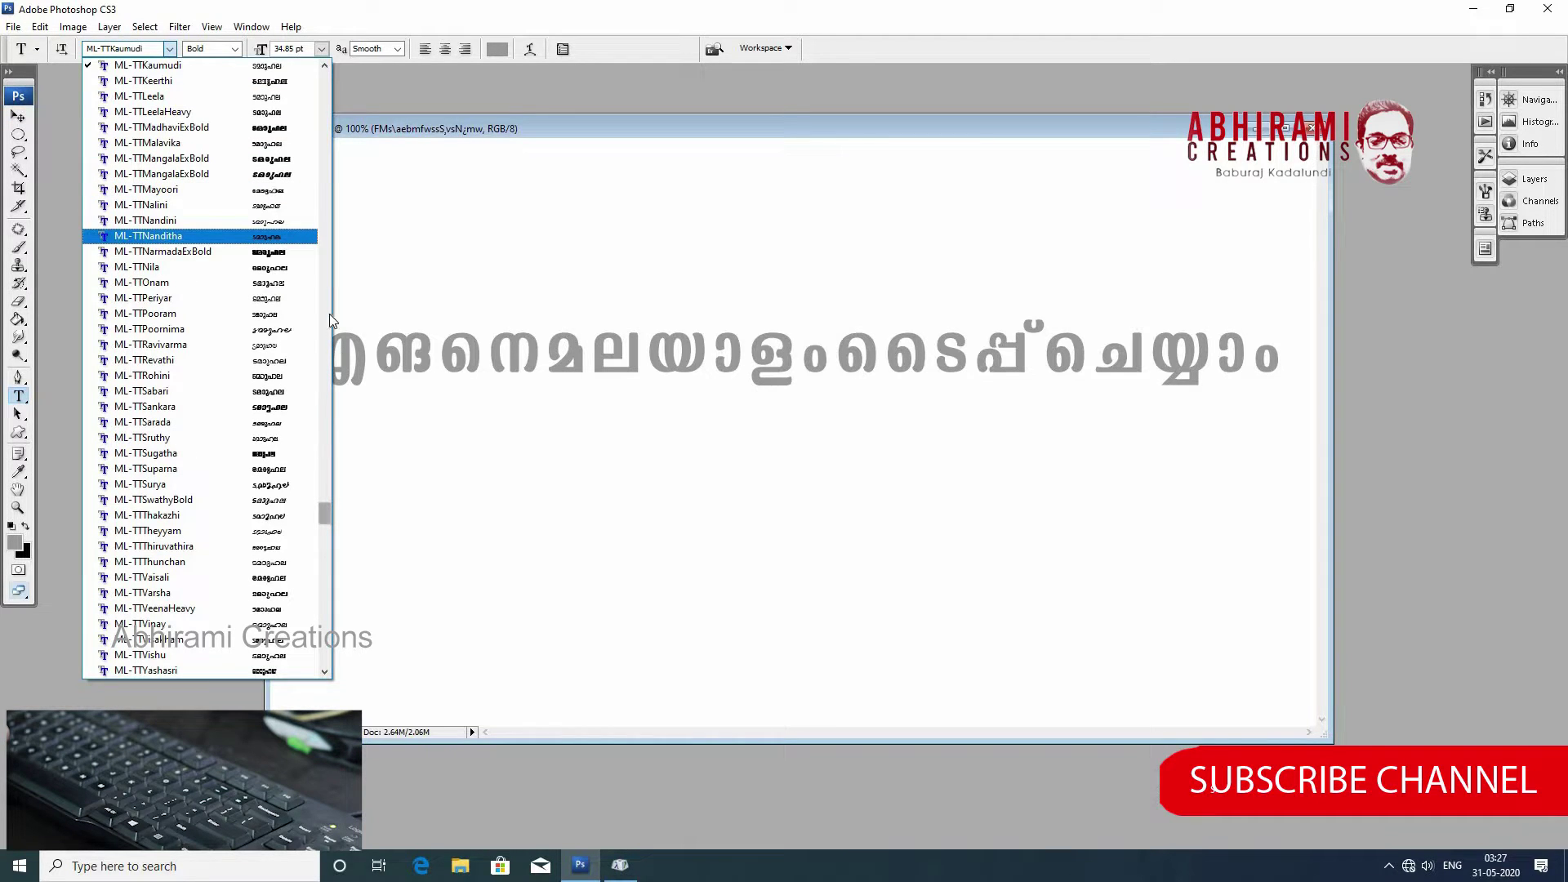
drag(325, 513, 325, 290)
click(145, 174)
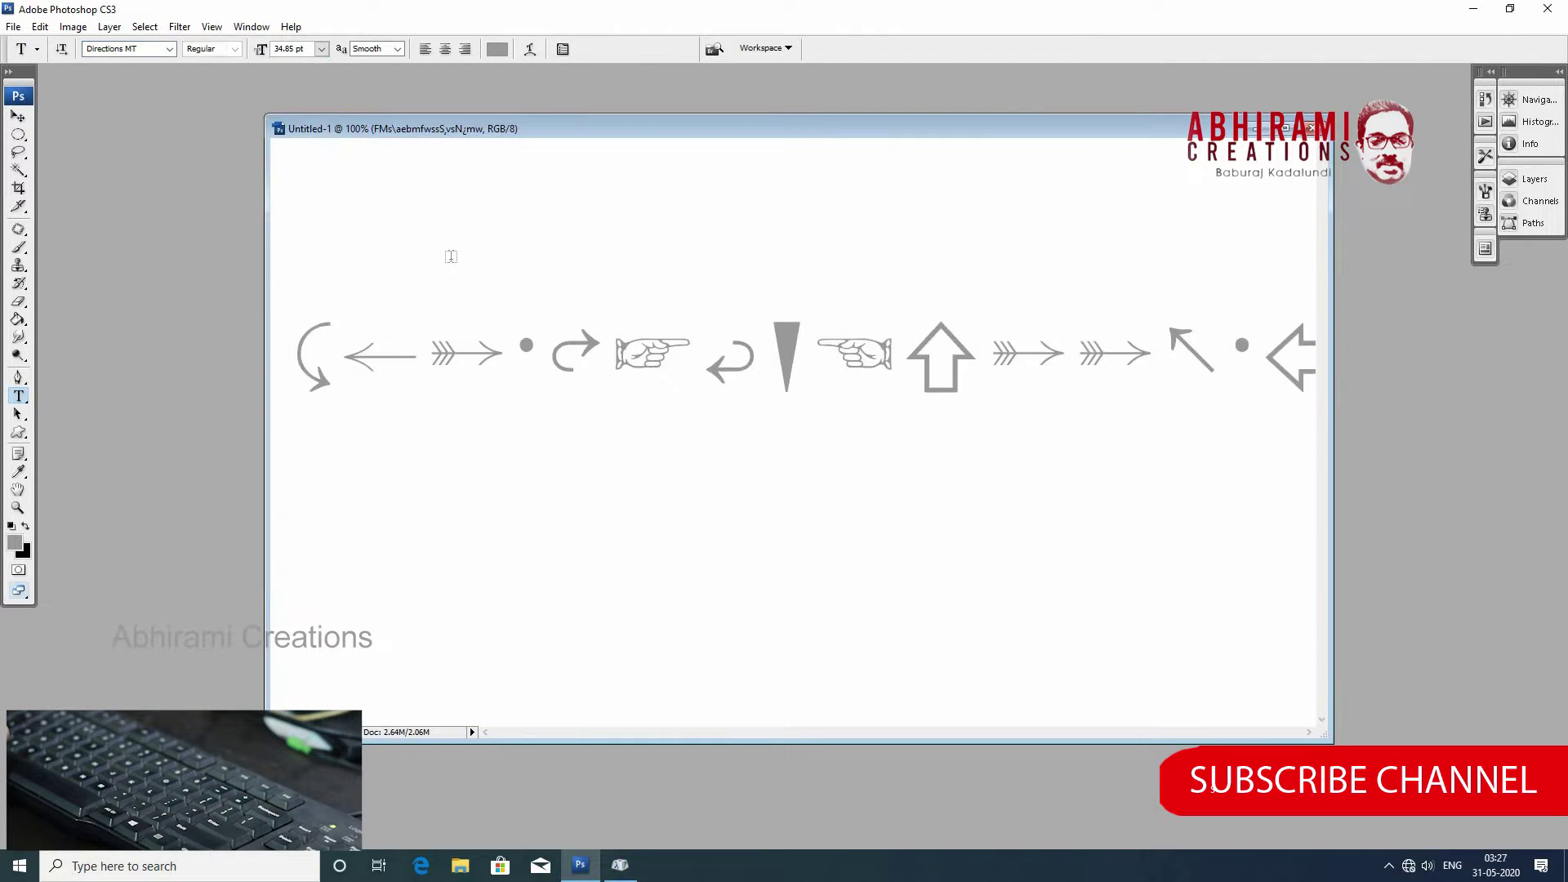
click(16, 118)
right_click(641, 355)
click(641, 355)
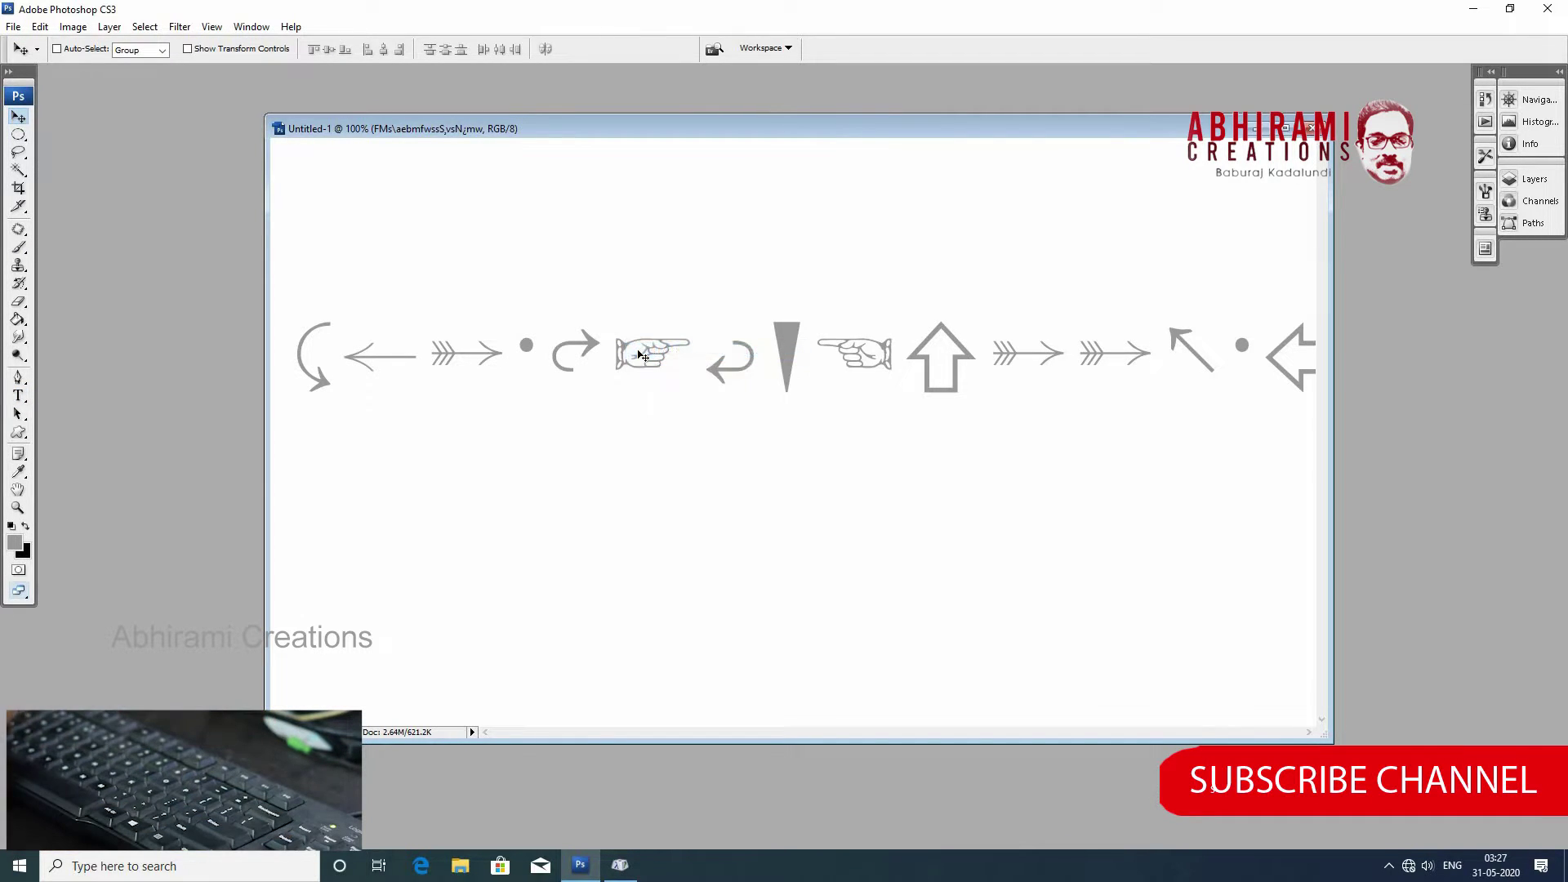
key(Delete)
Bring Character Map forward briefly, then return to the Photoshop document.
click(620, 867)
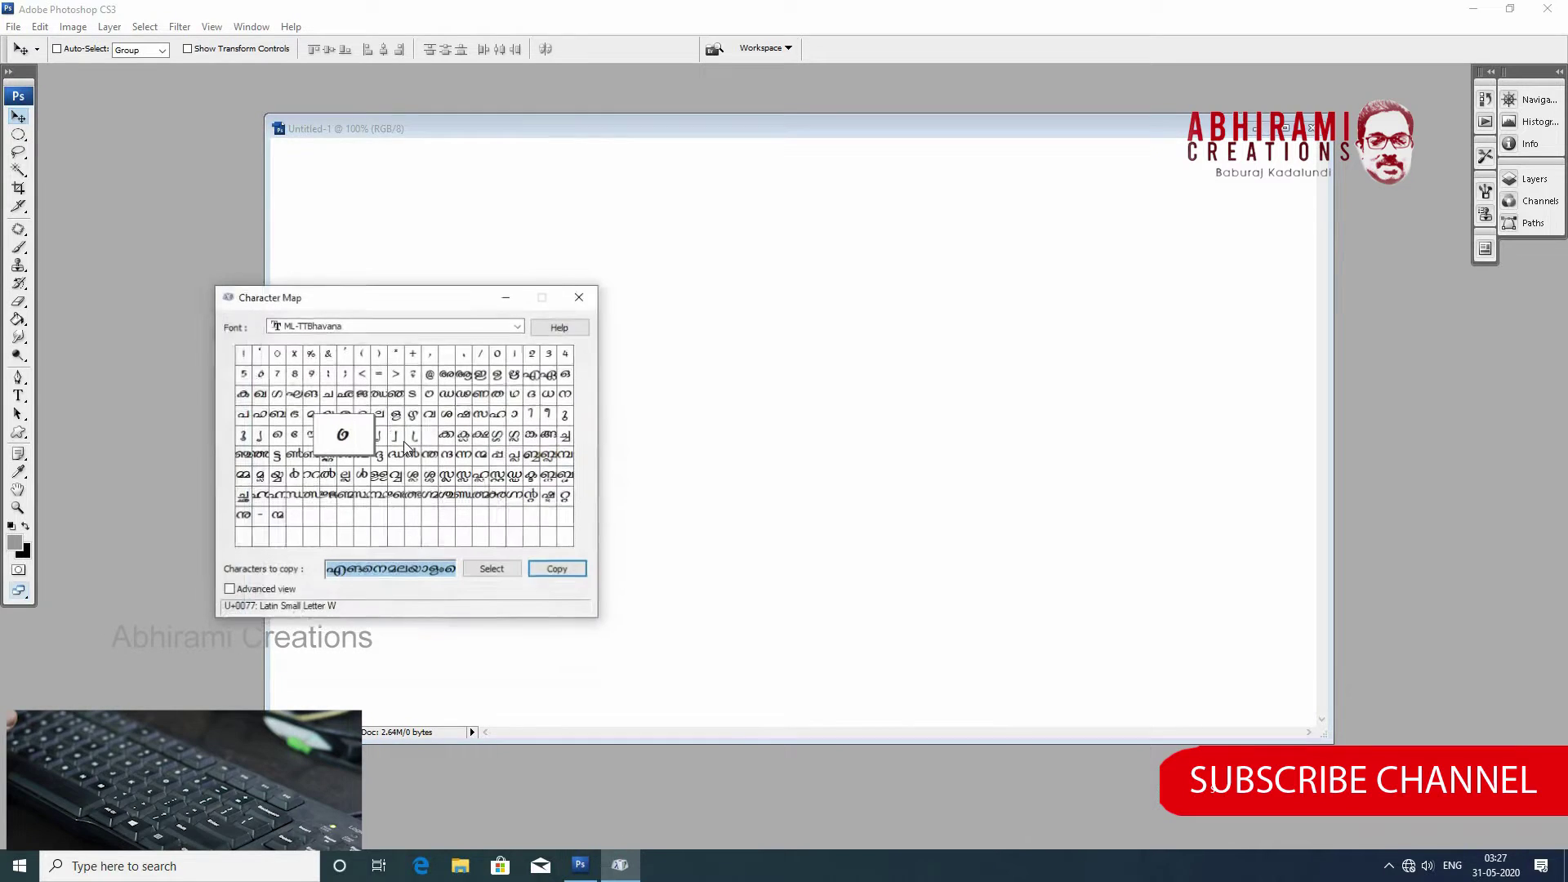
click(551, 571)
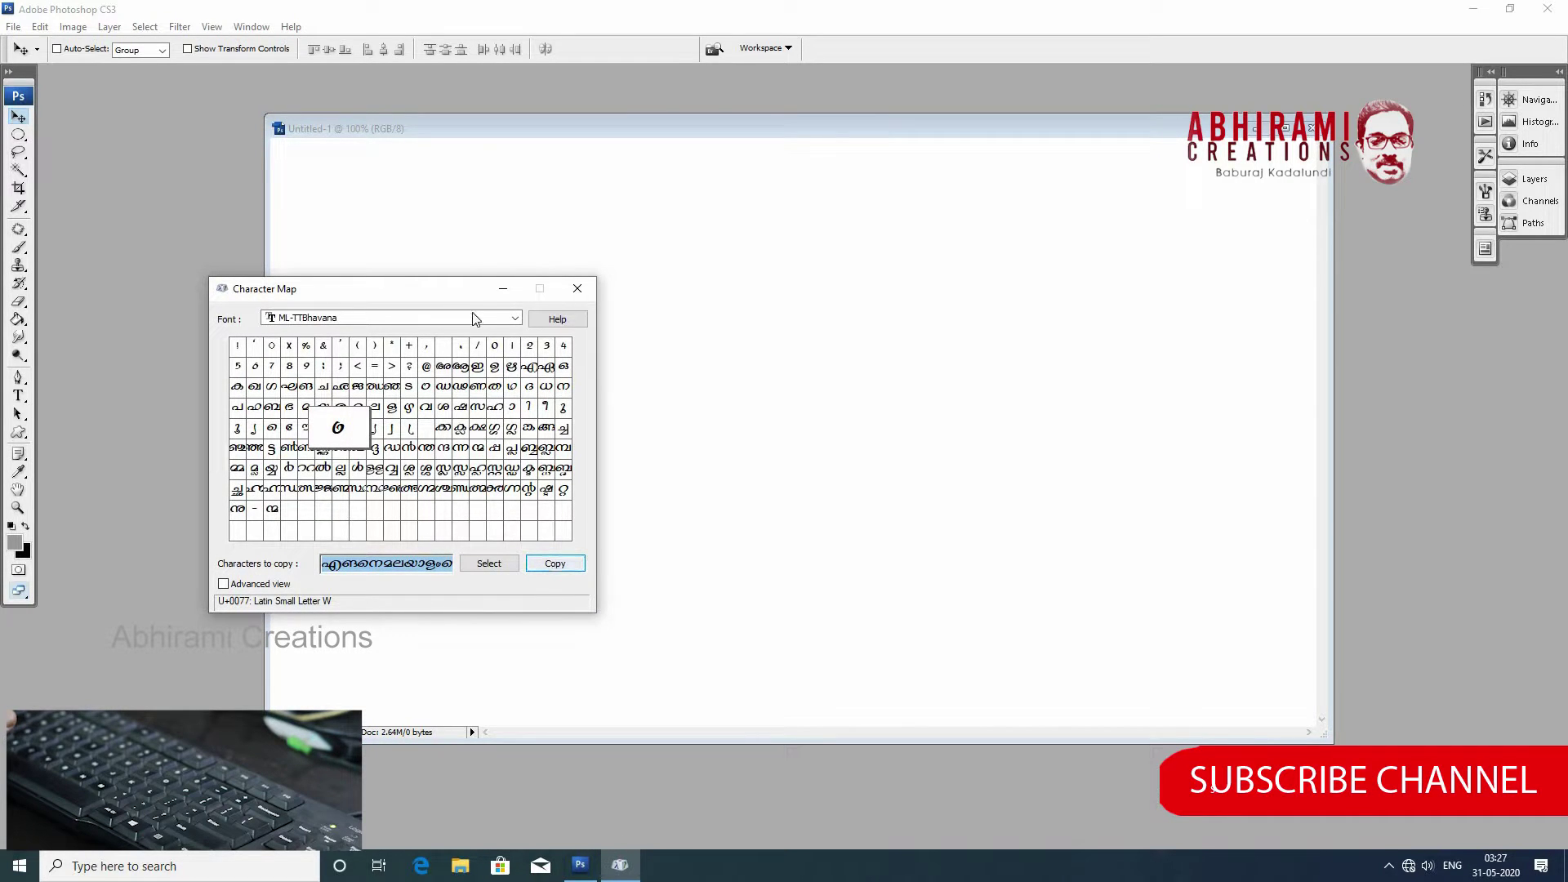
click(105, 389)
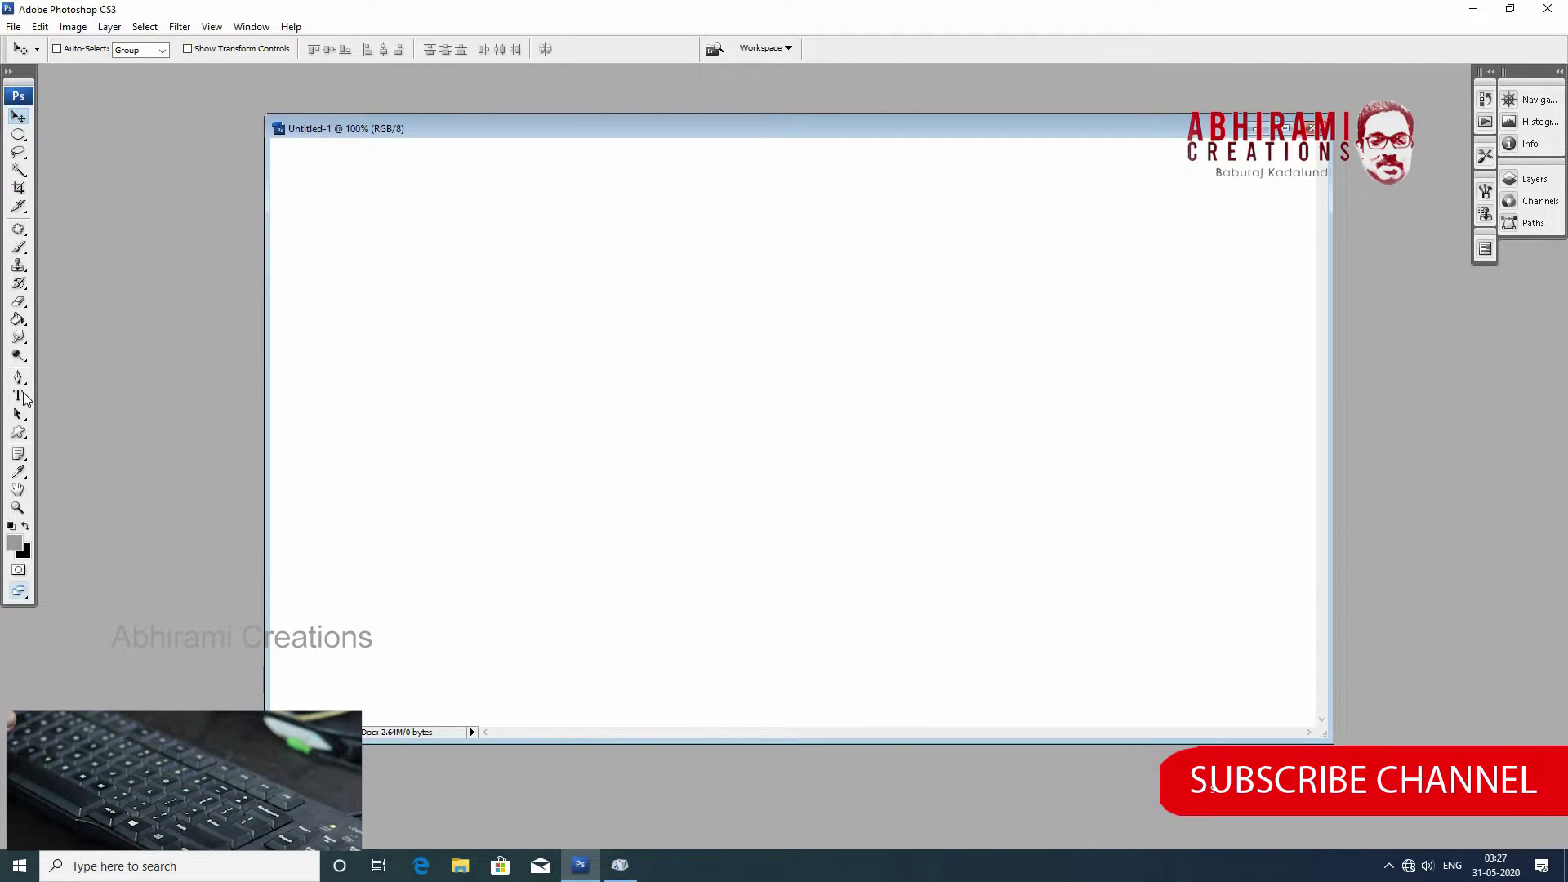
Paste the title into a new text line set in DizzyDomingoSH.
click(18, 396)
click(355, 391)
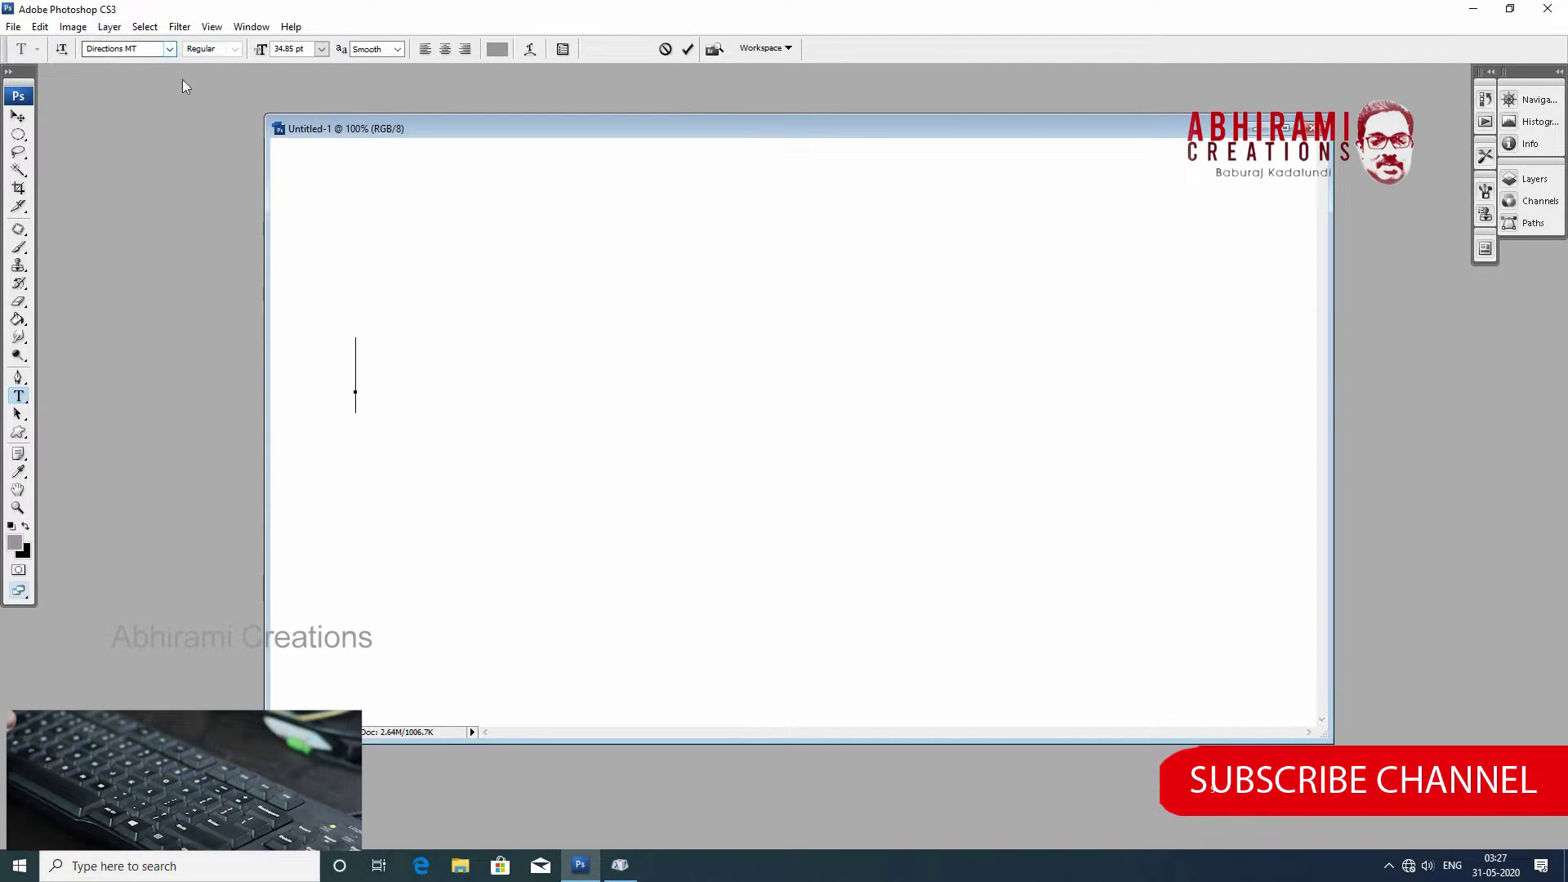
click(169, 49)
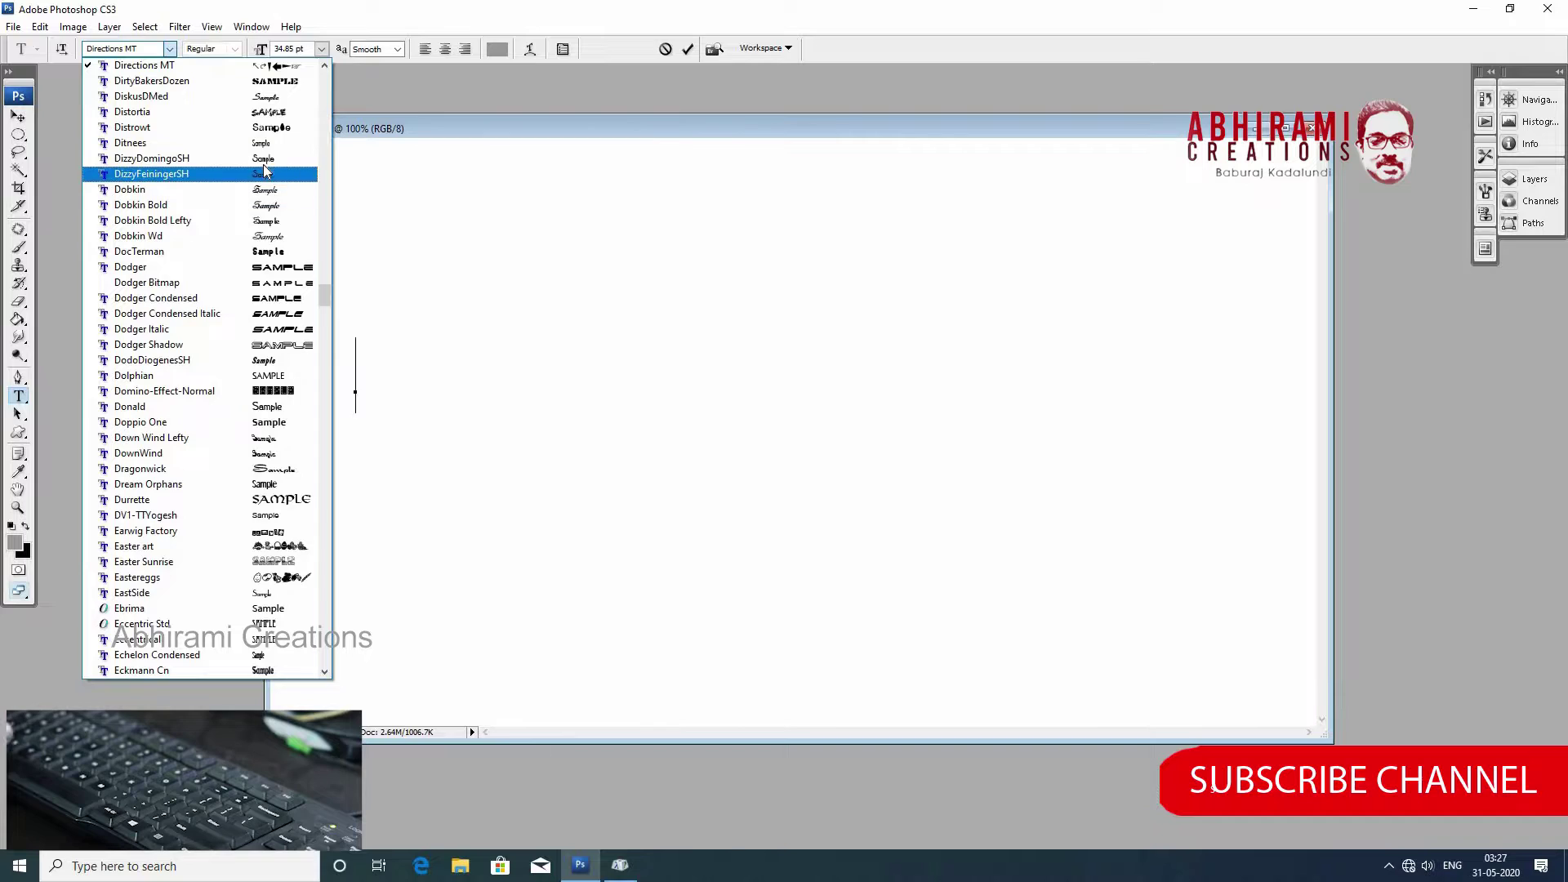
click(264, 160)
key(ctrl+v)
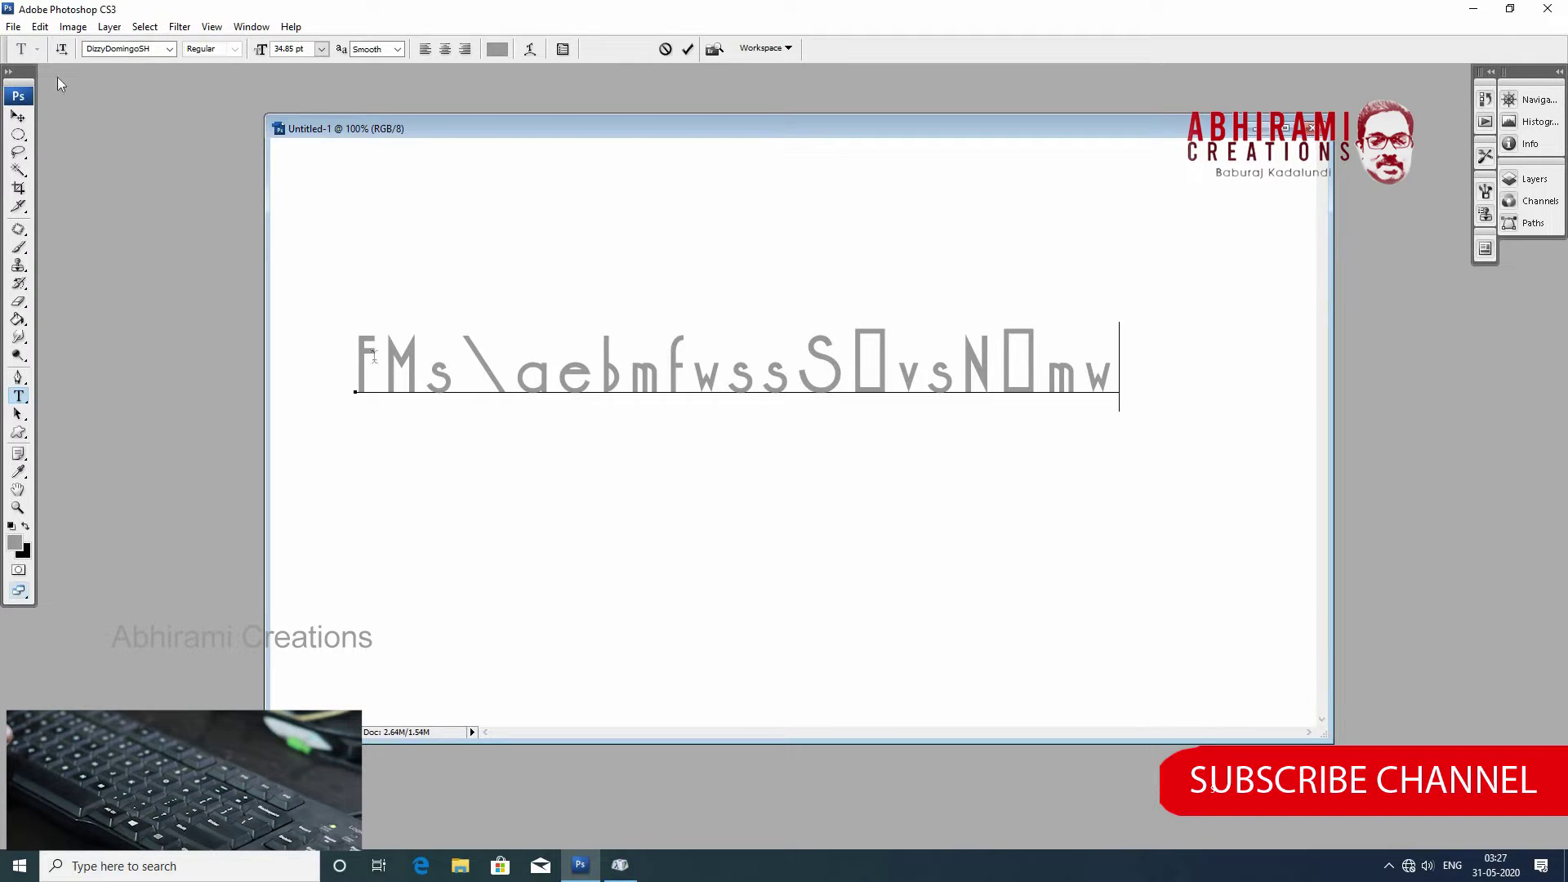
Scroll the font list down toward the ML-TT fonts, then commit the text.
click(164, 49)
click(170, 49)
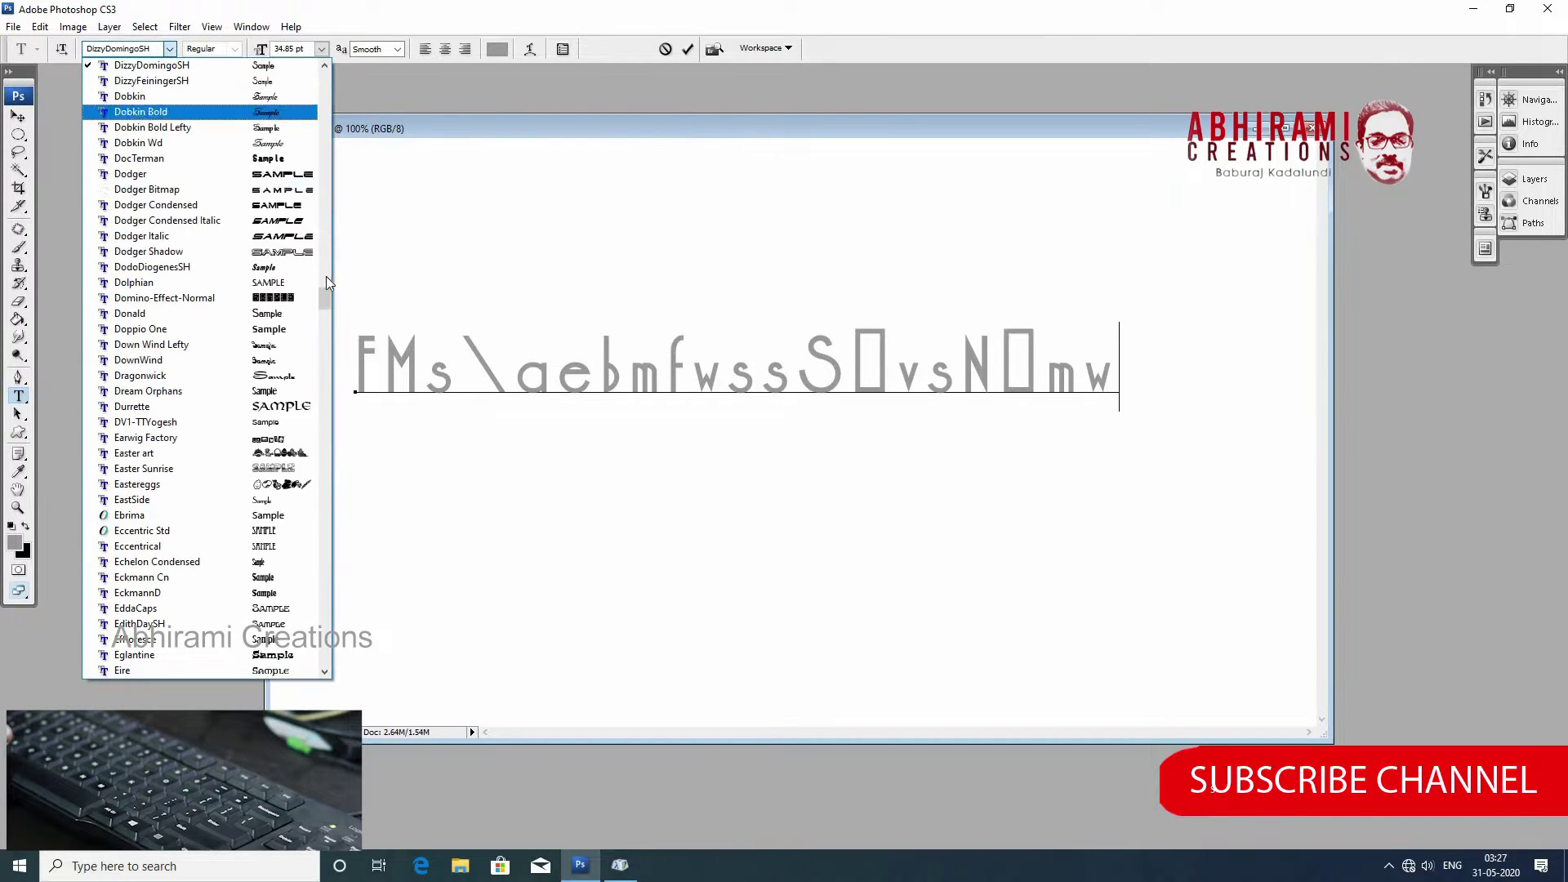
scroll(326, 302, down, 10)
scroll(314, 383, down, 10)
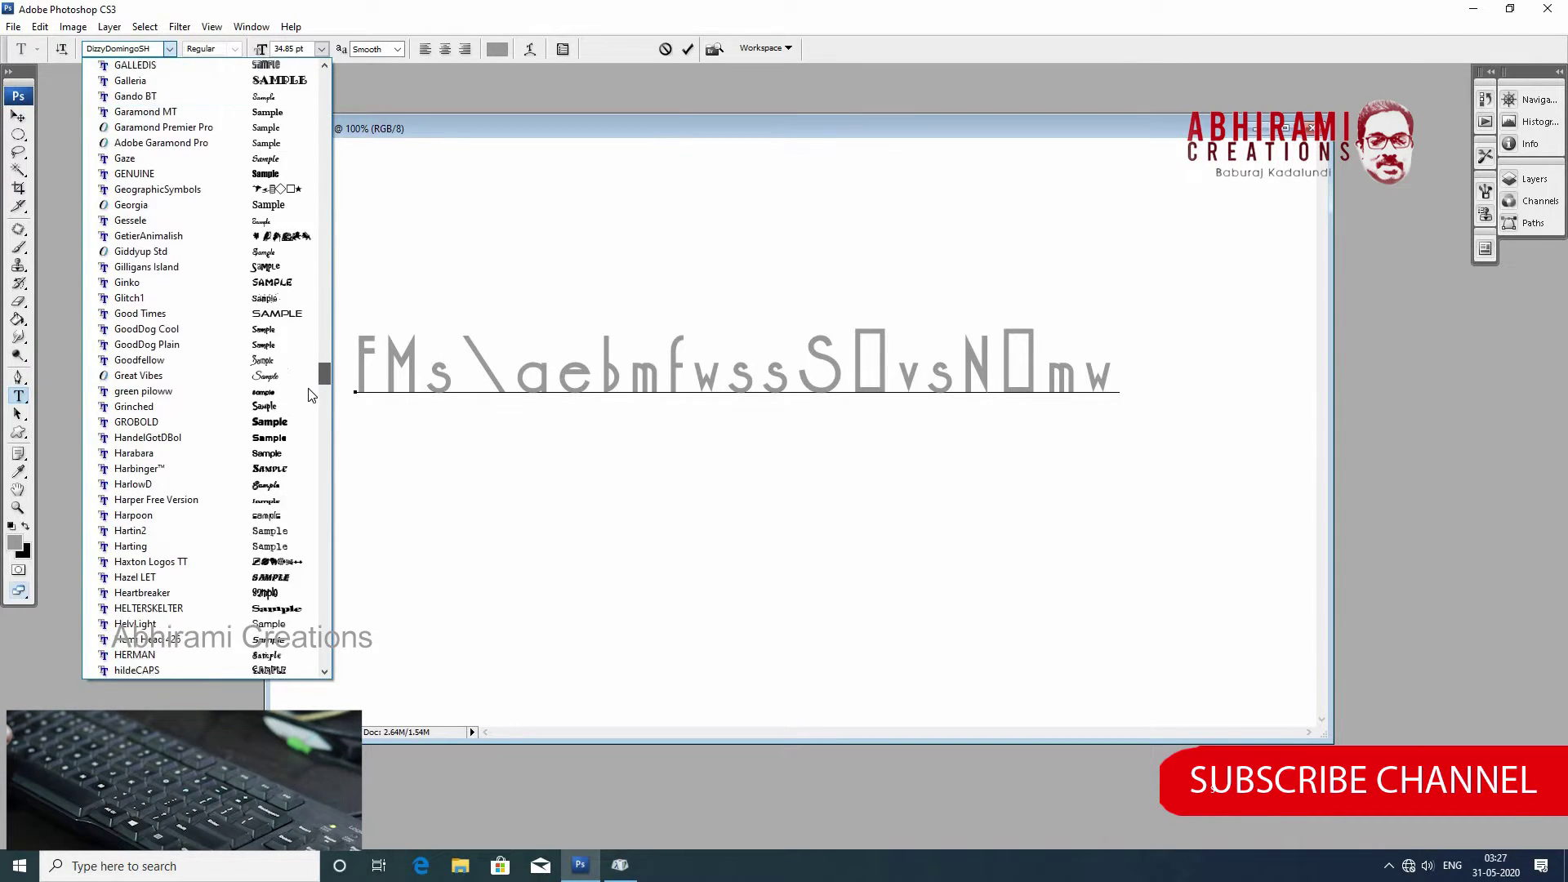
scroll(308, 400, down, 10)
scroll(308, 416, down, 10)
scroll(298, 441, down, 10)
scroll(294, 454, down, 5)
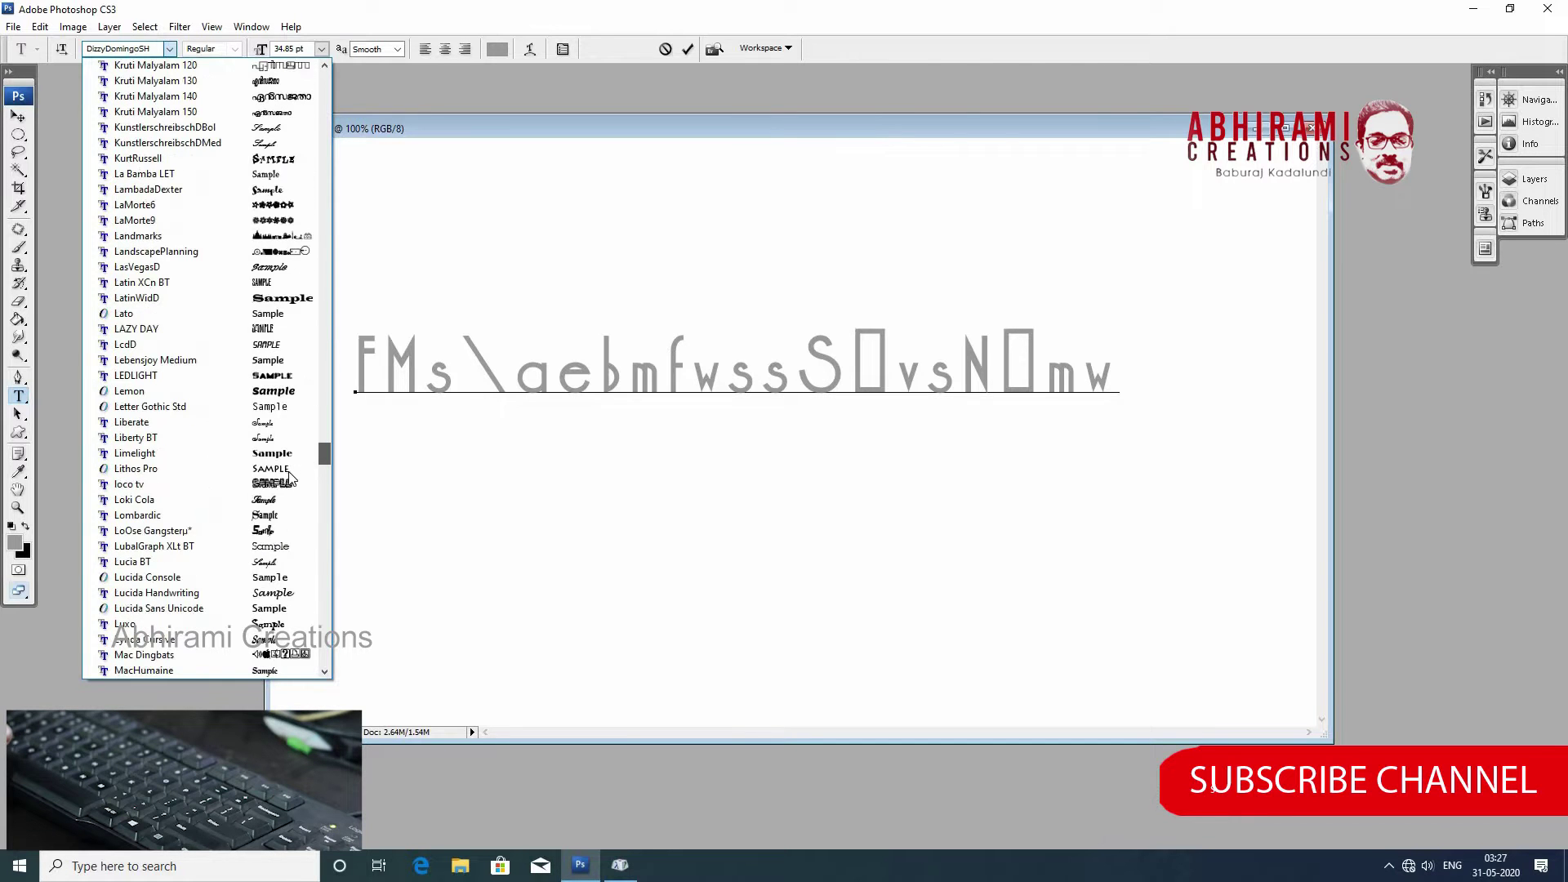
scroll(295, 465, down, 10)
scroll(287, 486, down, 10)
scroll(245, 482, down, 5)
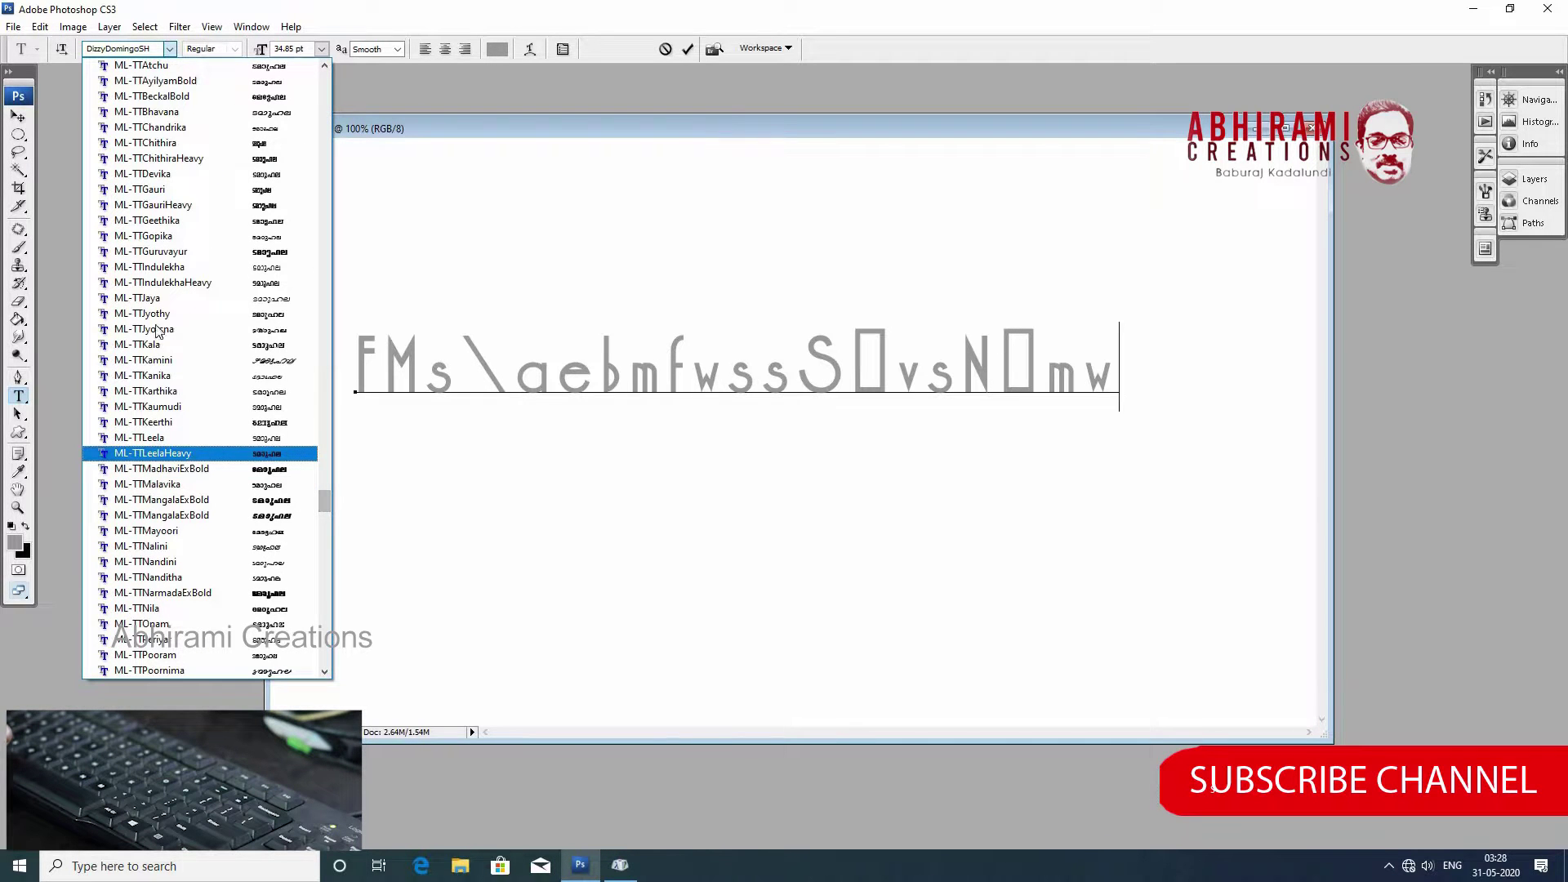
click(385, 417)
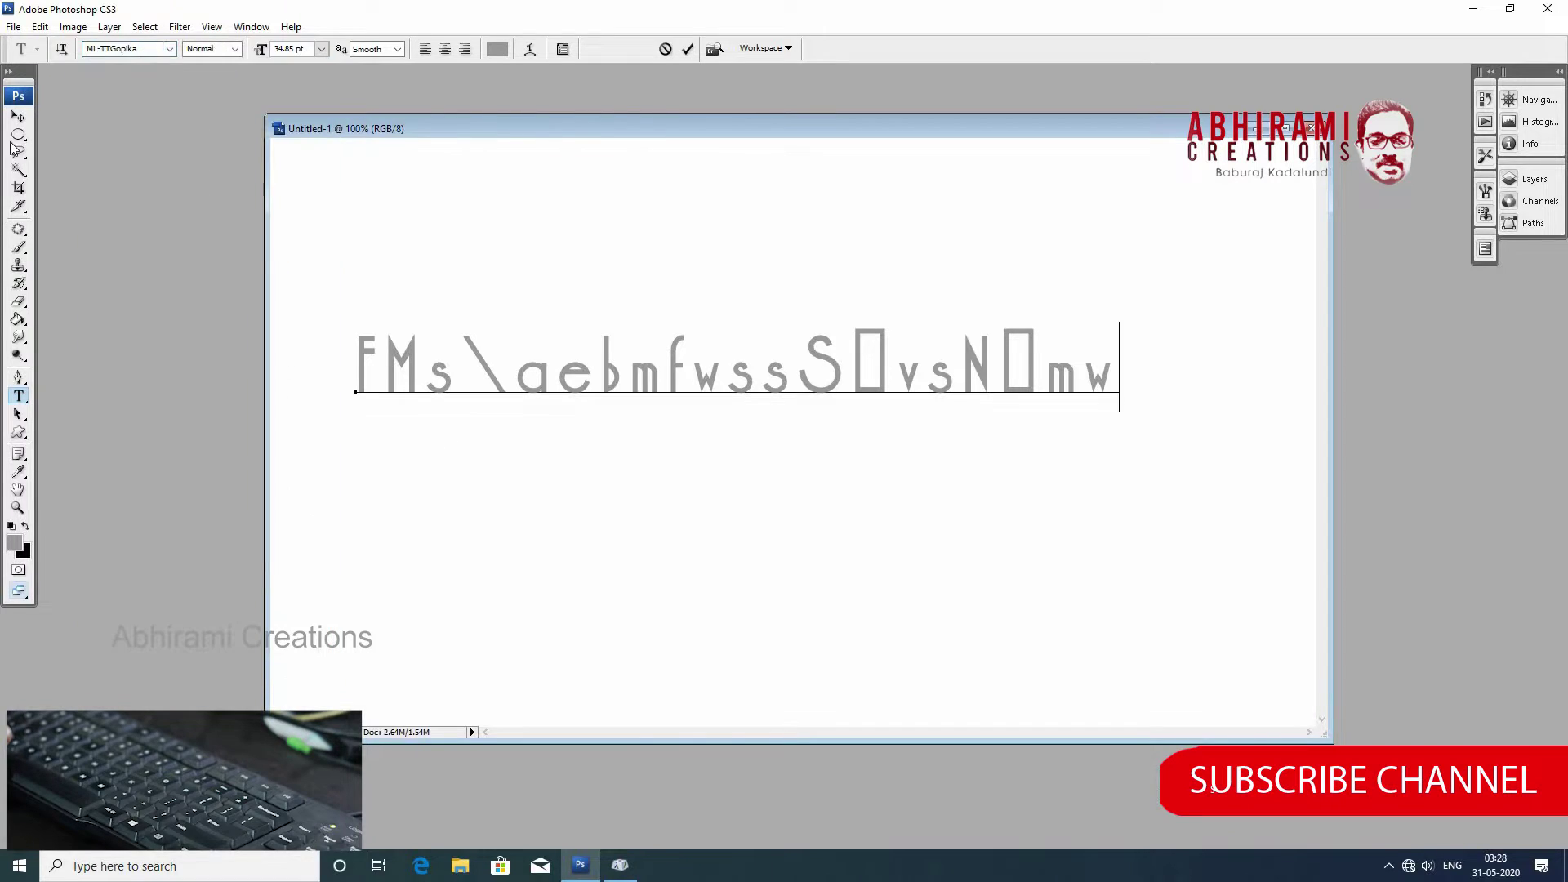
click(18, 117)
Delete the garbled Latin-letter text layer.
right_click(647, 395)
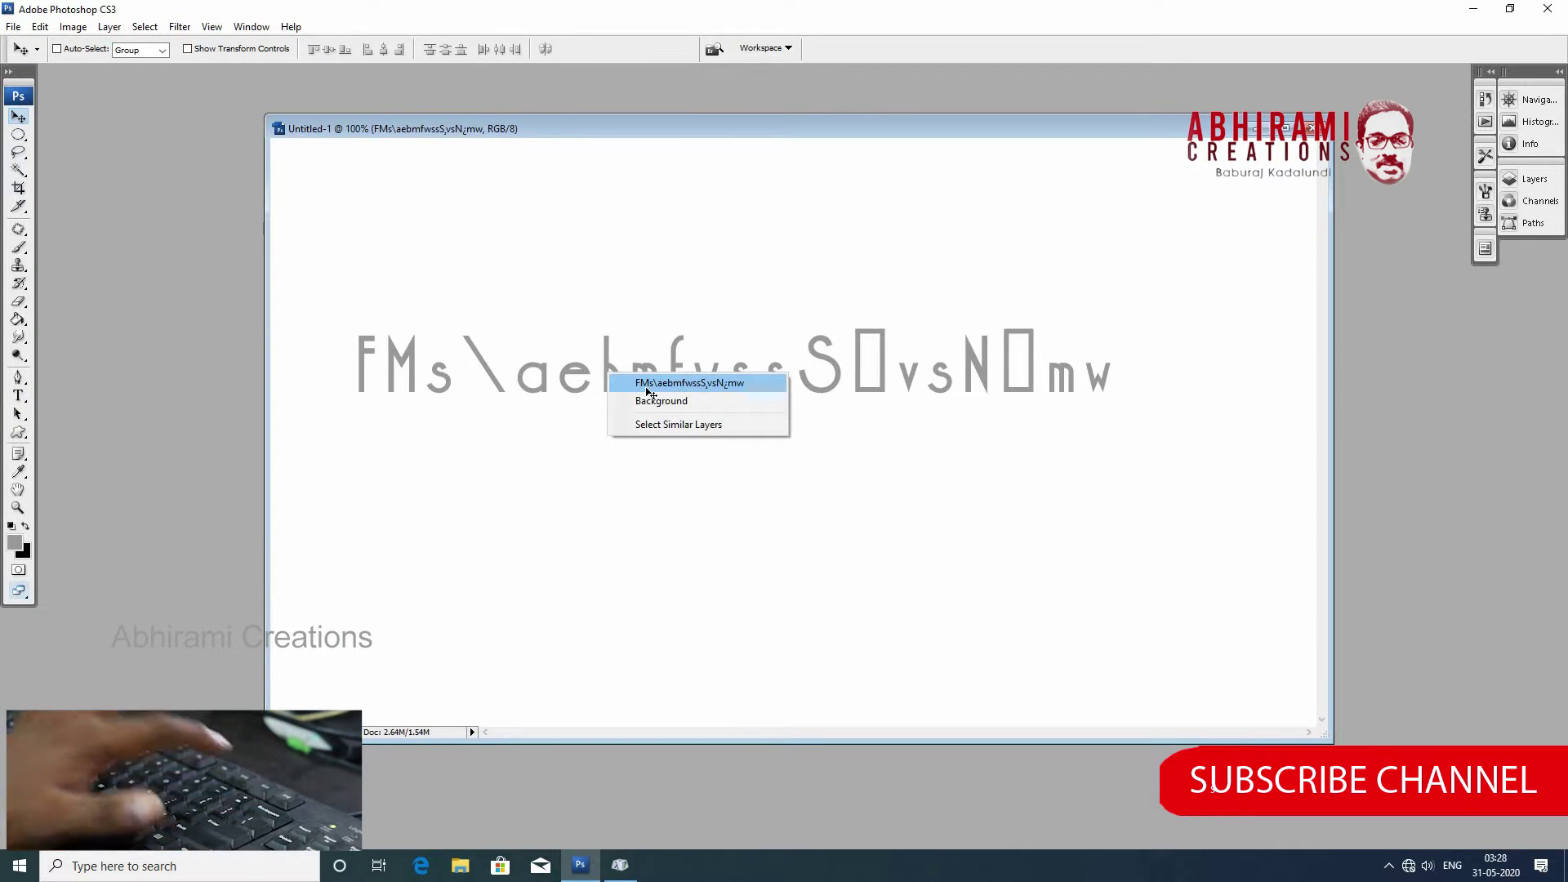
click(654, 400)
key(Delete)
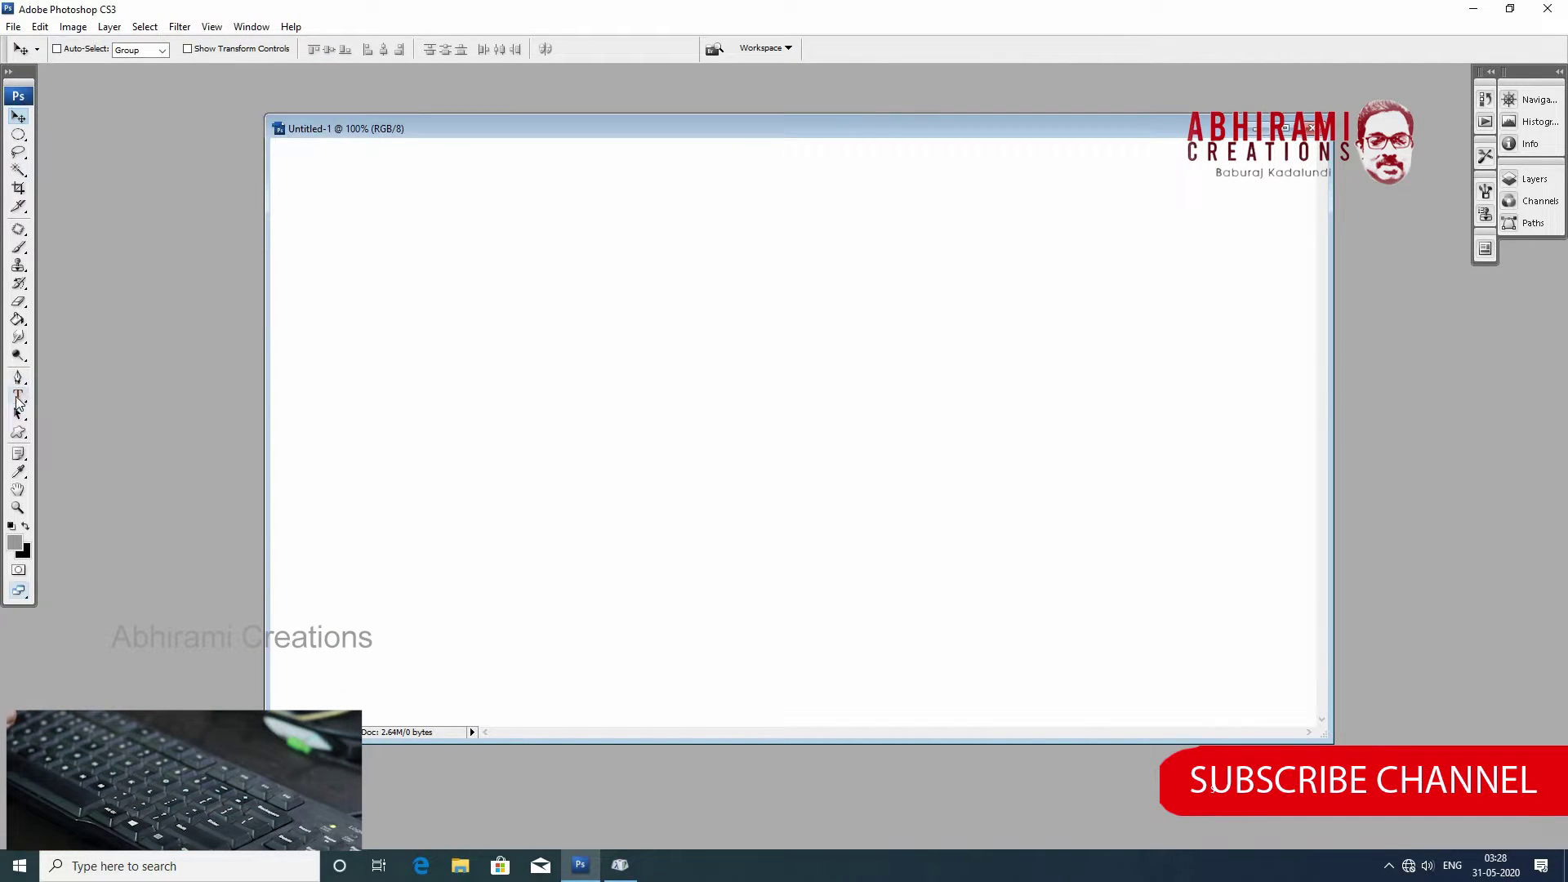
Paste the Malayalam title in ML-TTGopika and drag it up and left across the canvas.
click(18, 396)
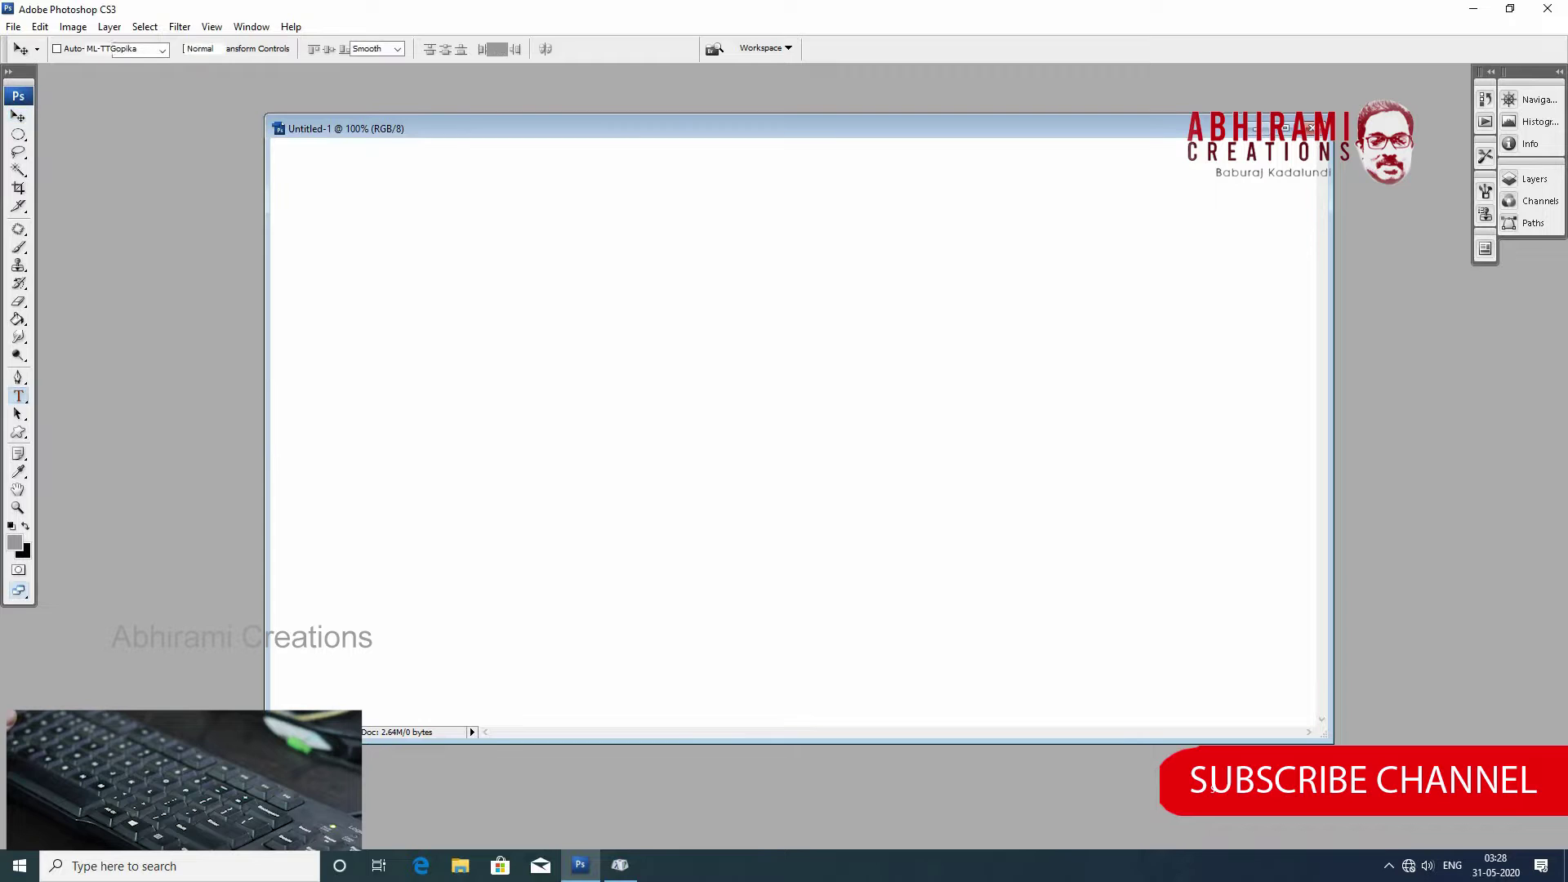
click(388, 389)
key(ctrl+v)
click(18, 116)
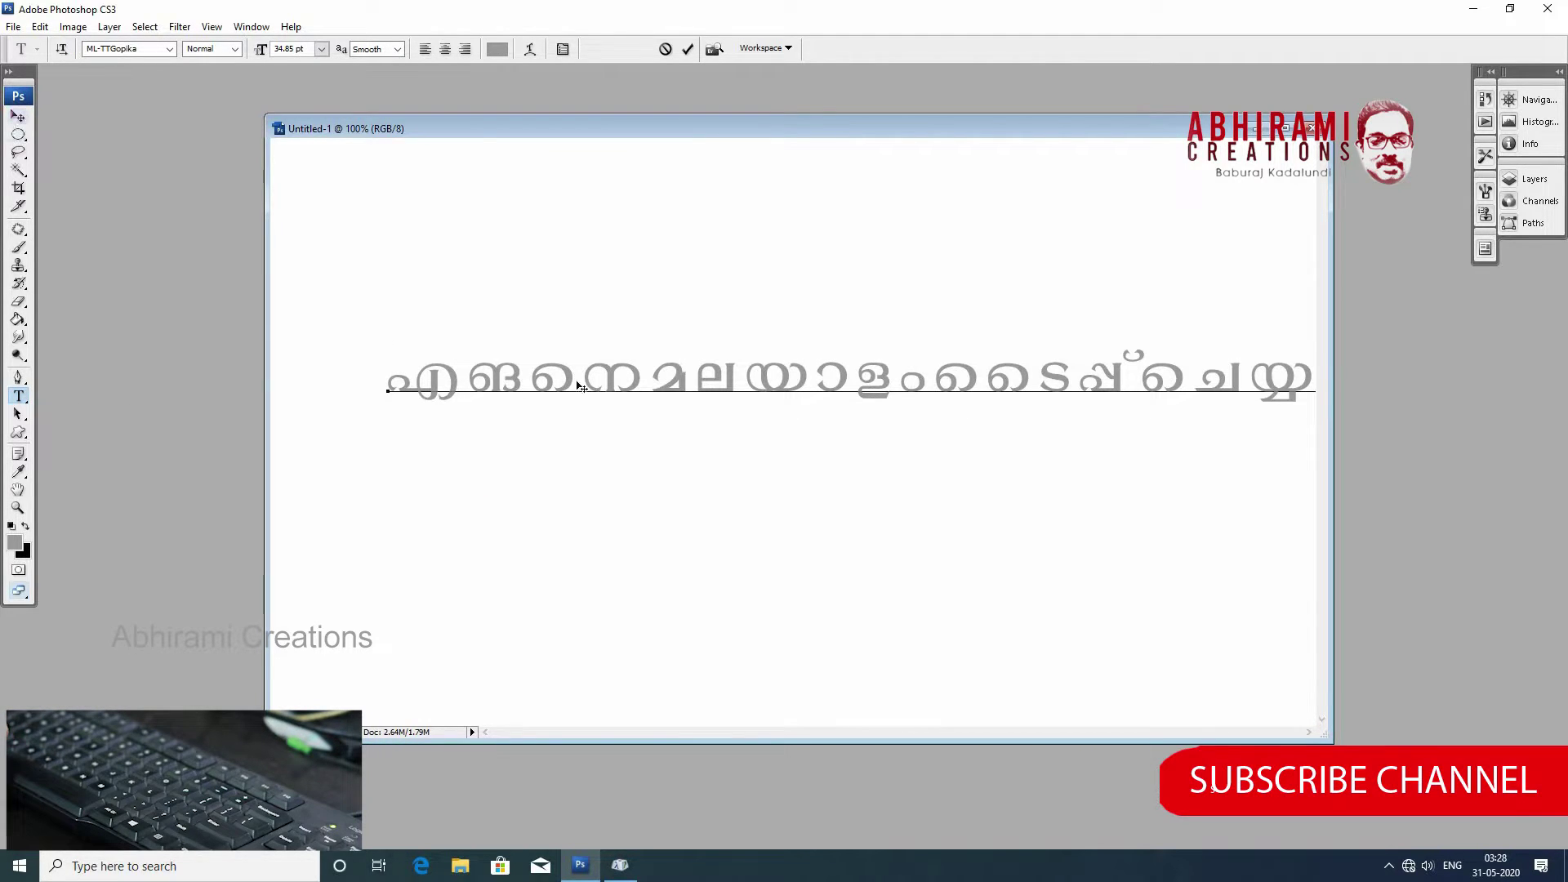
right_click(799, 384)
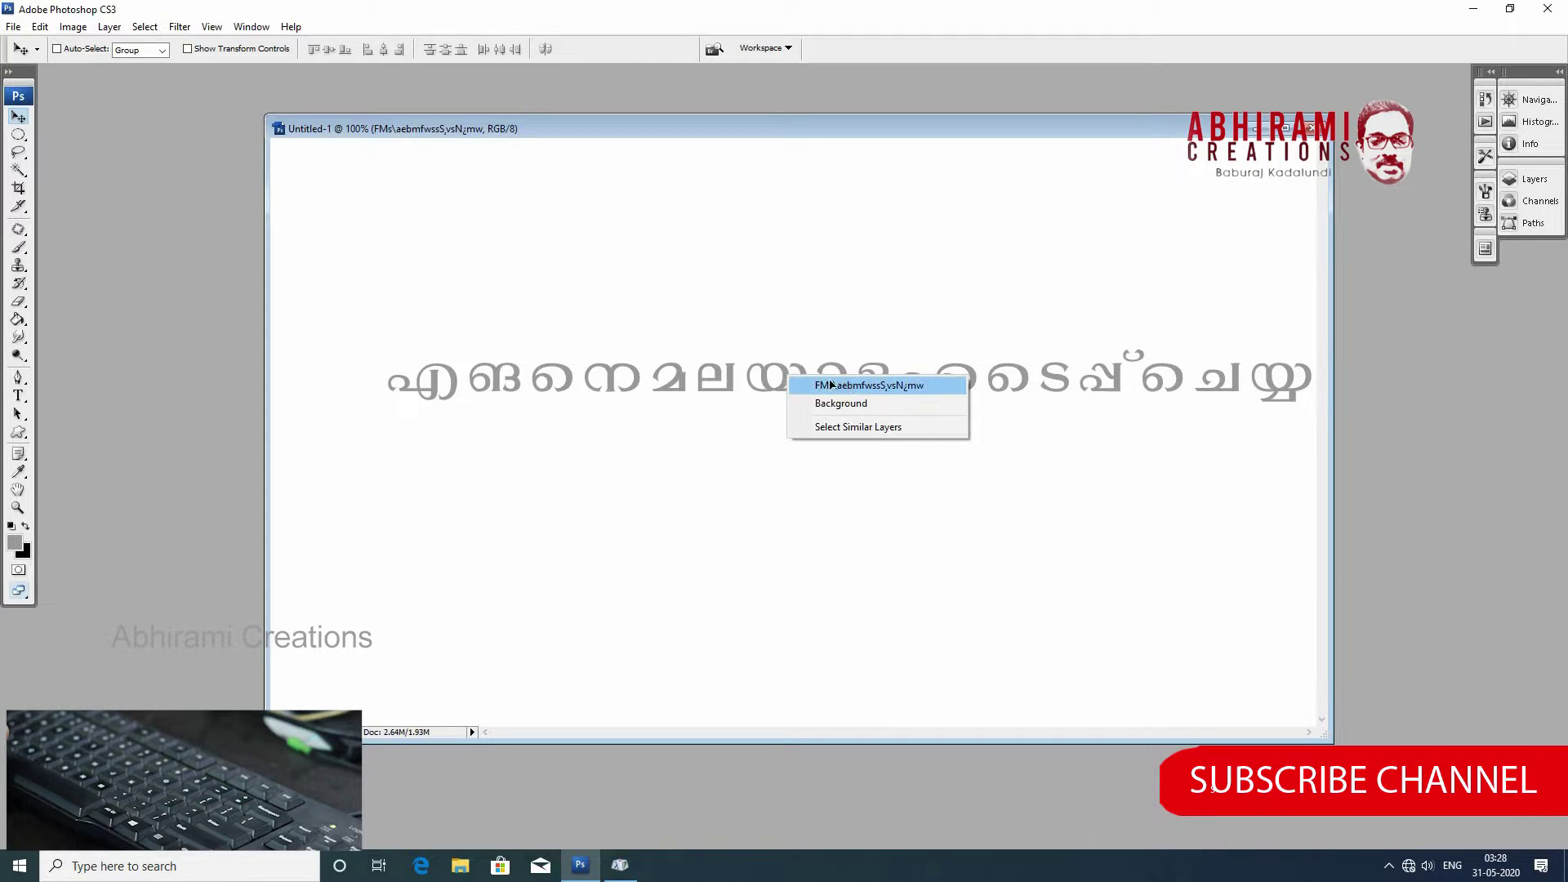
key(Escape)
drag(821, 377, 738, 341)
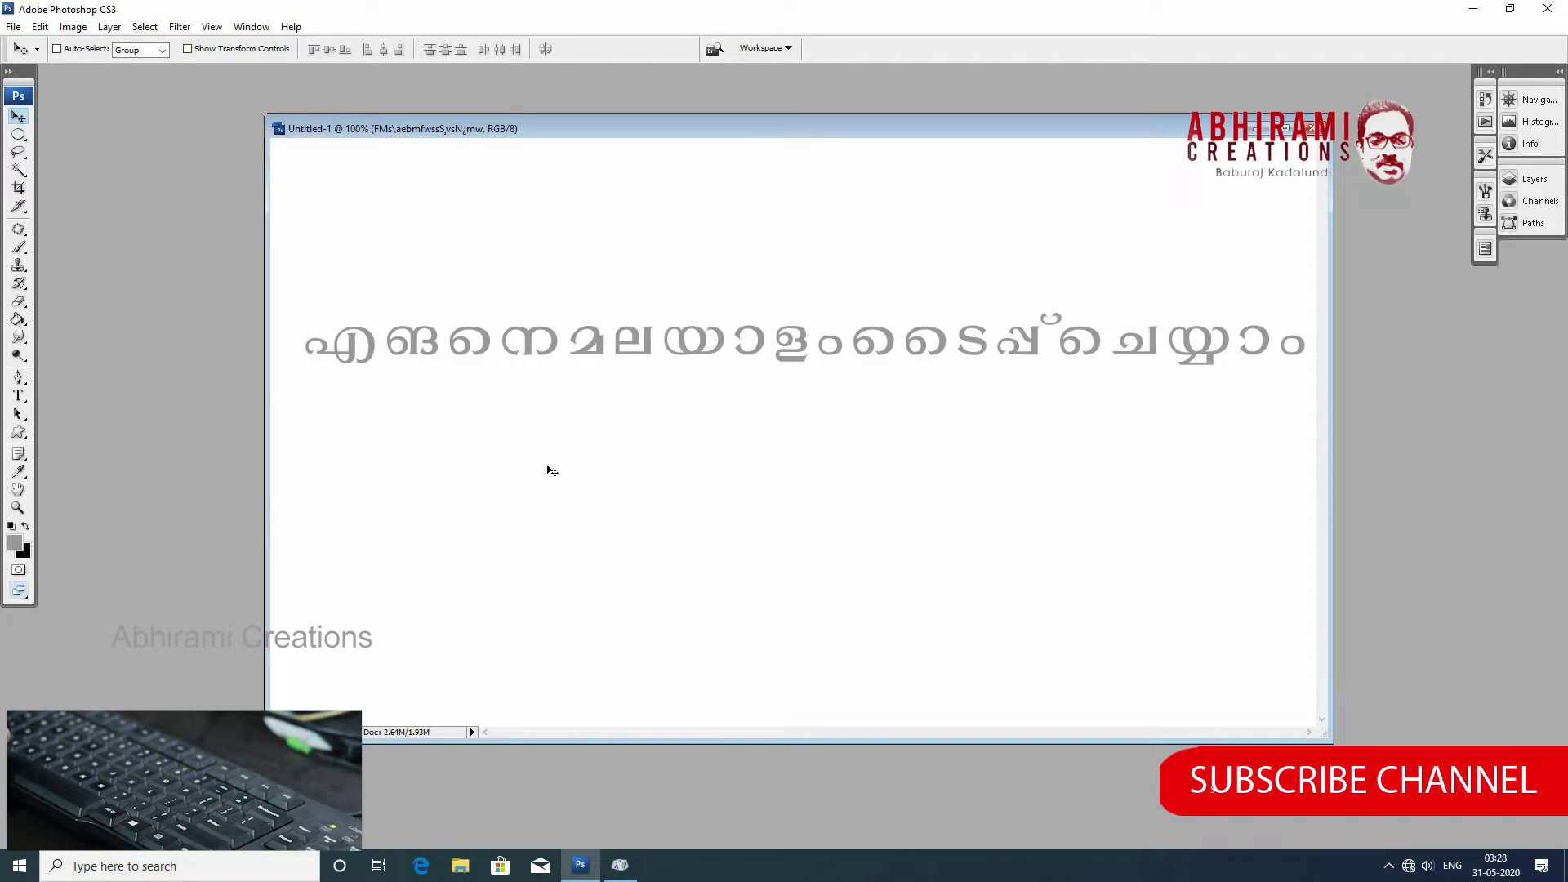
Try ML-TTGuruvayur on the title, then step down to ML-TTIndulekha Bold.
right_click(614, 368)
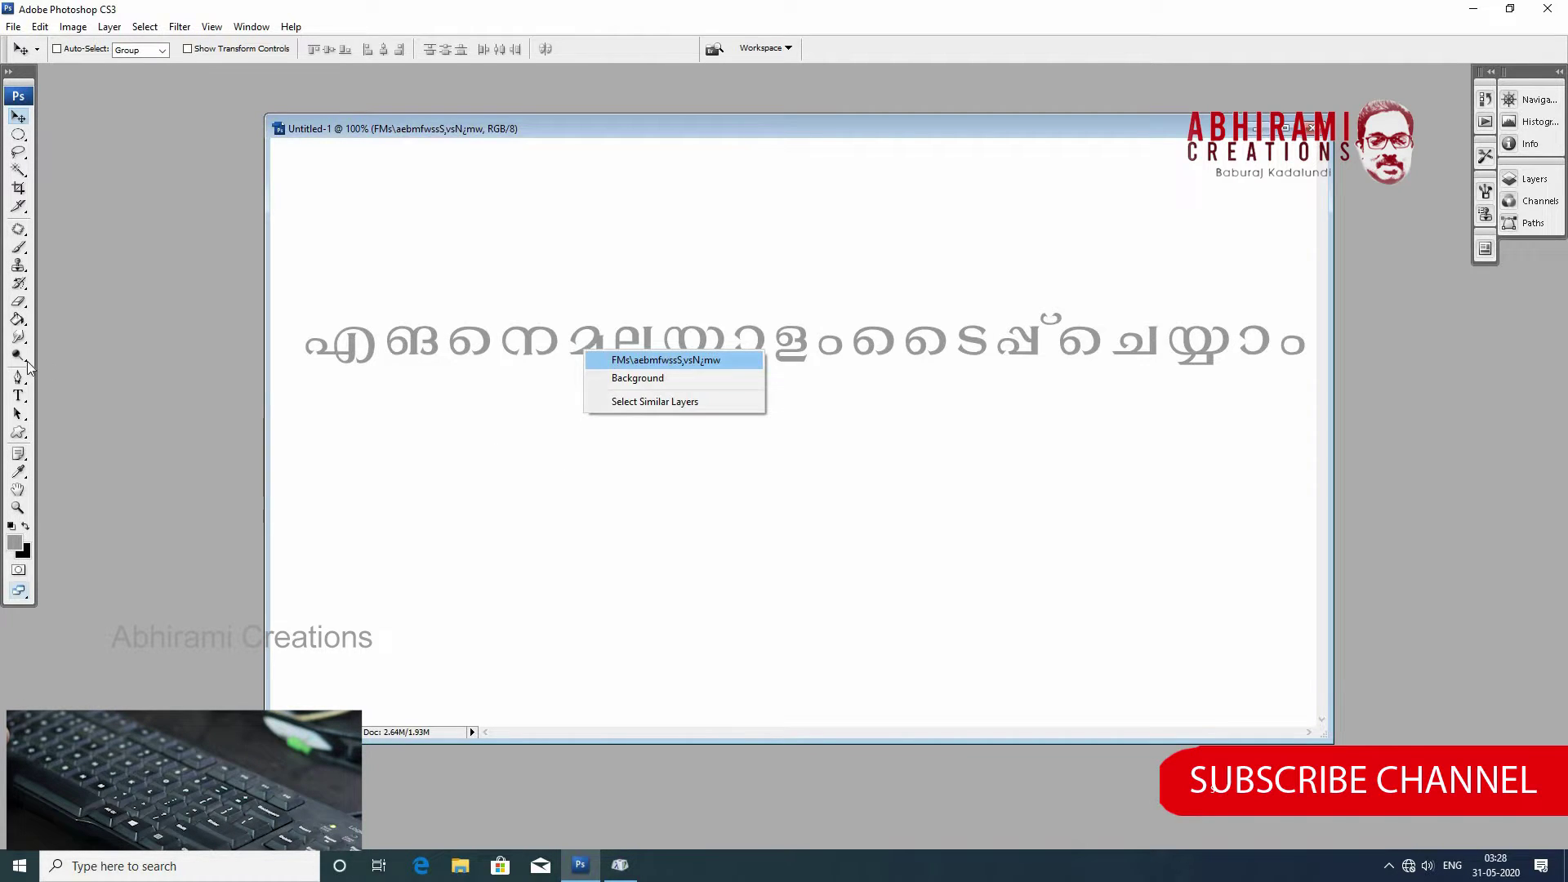
key(Escape)
key(t)
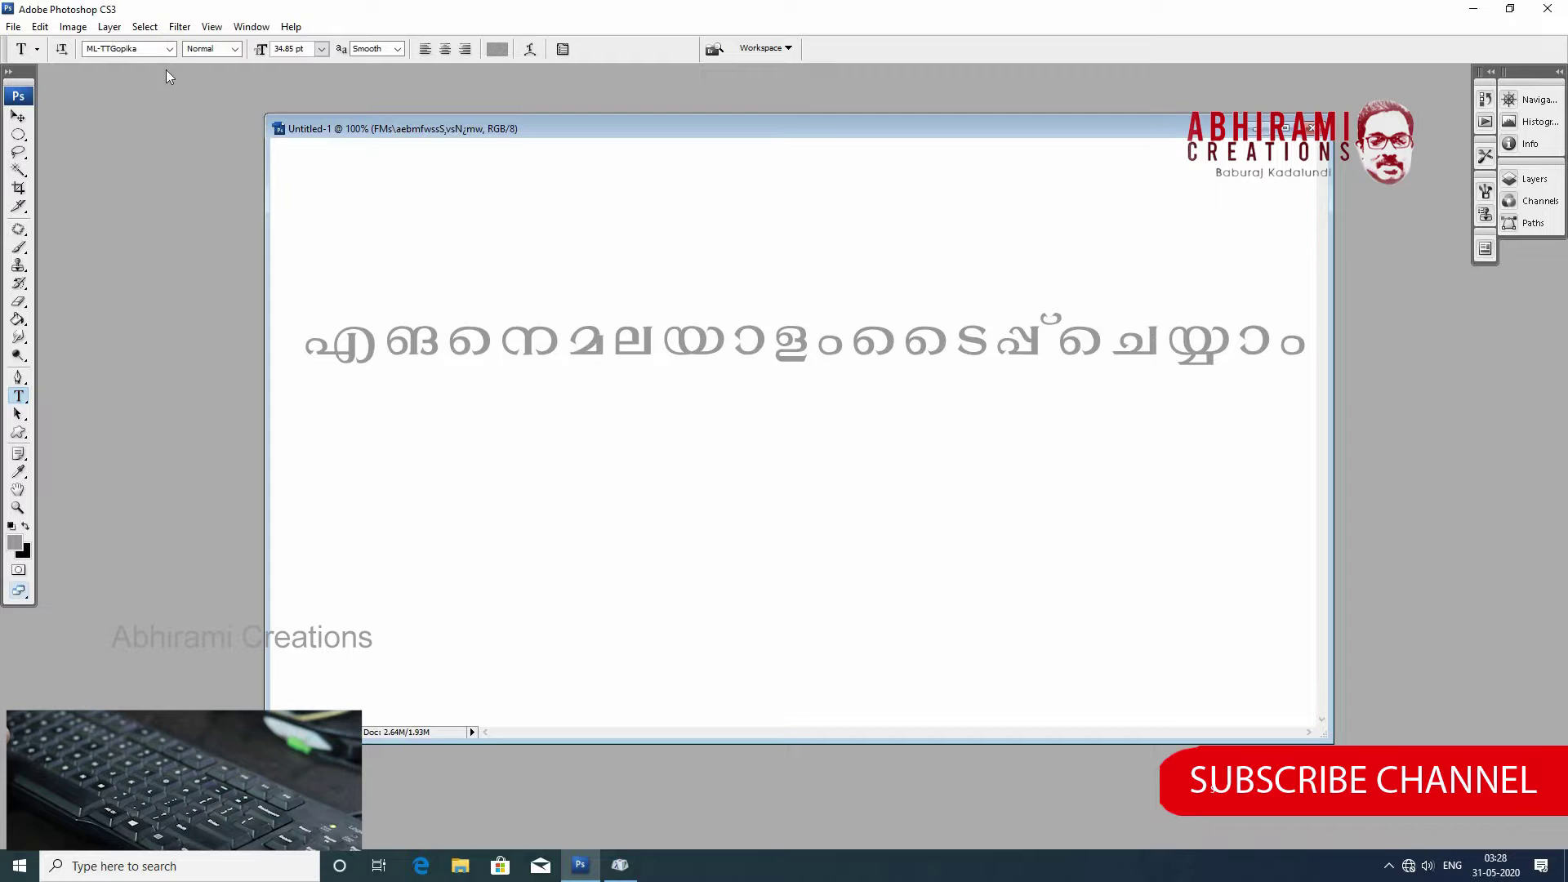
click(169, 49)
click(167, 81)
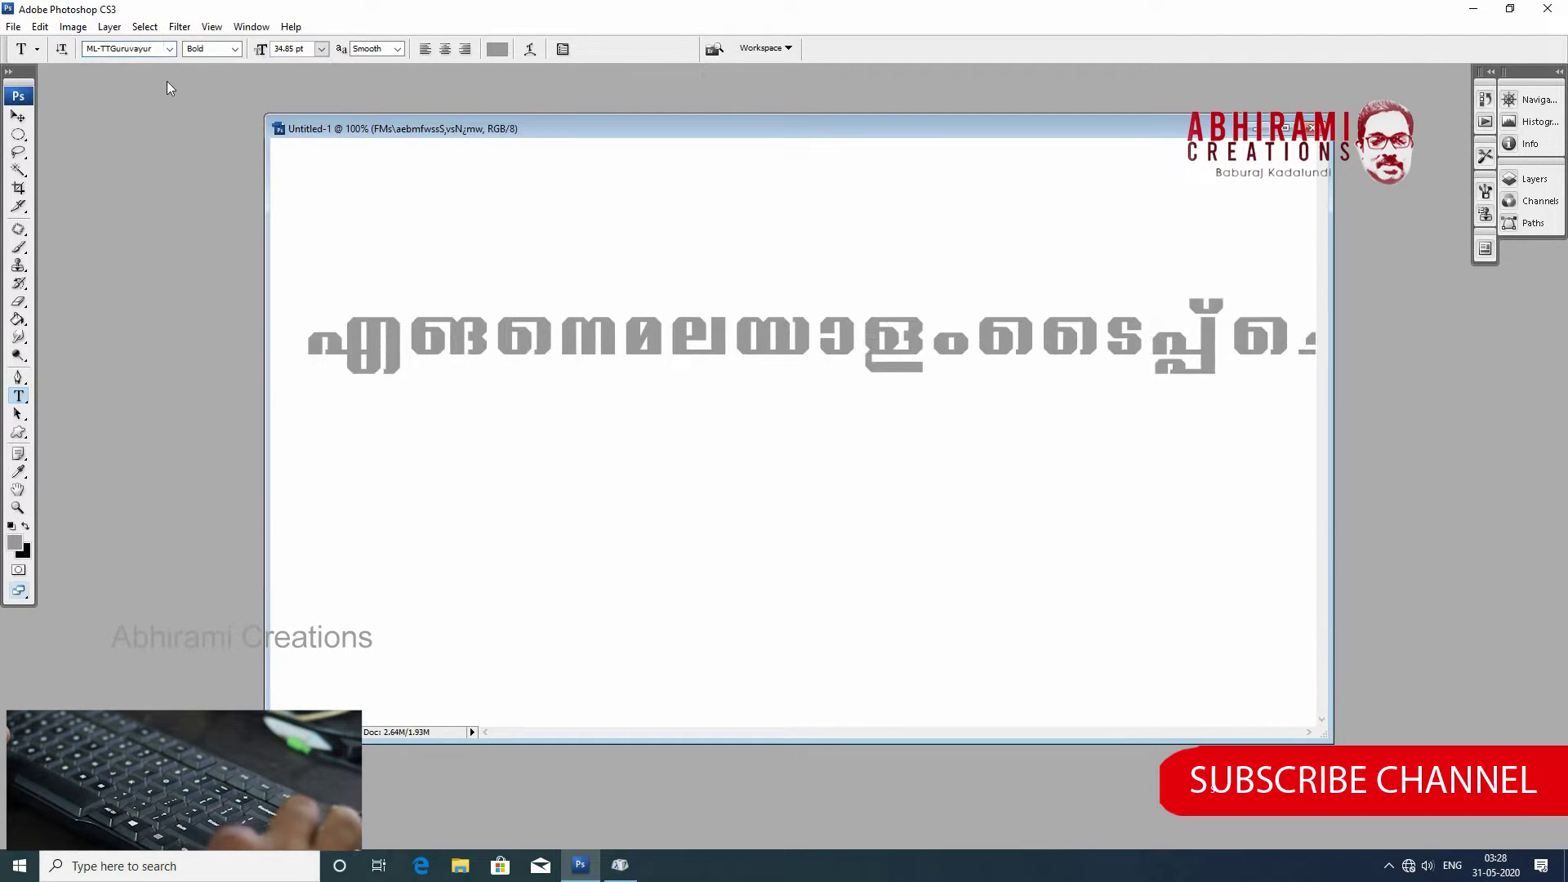
key(Down)
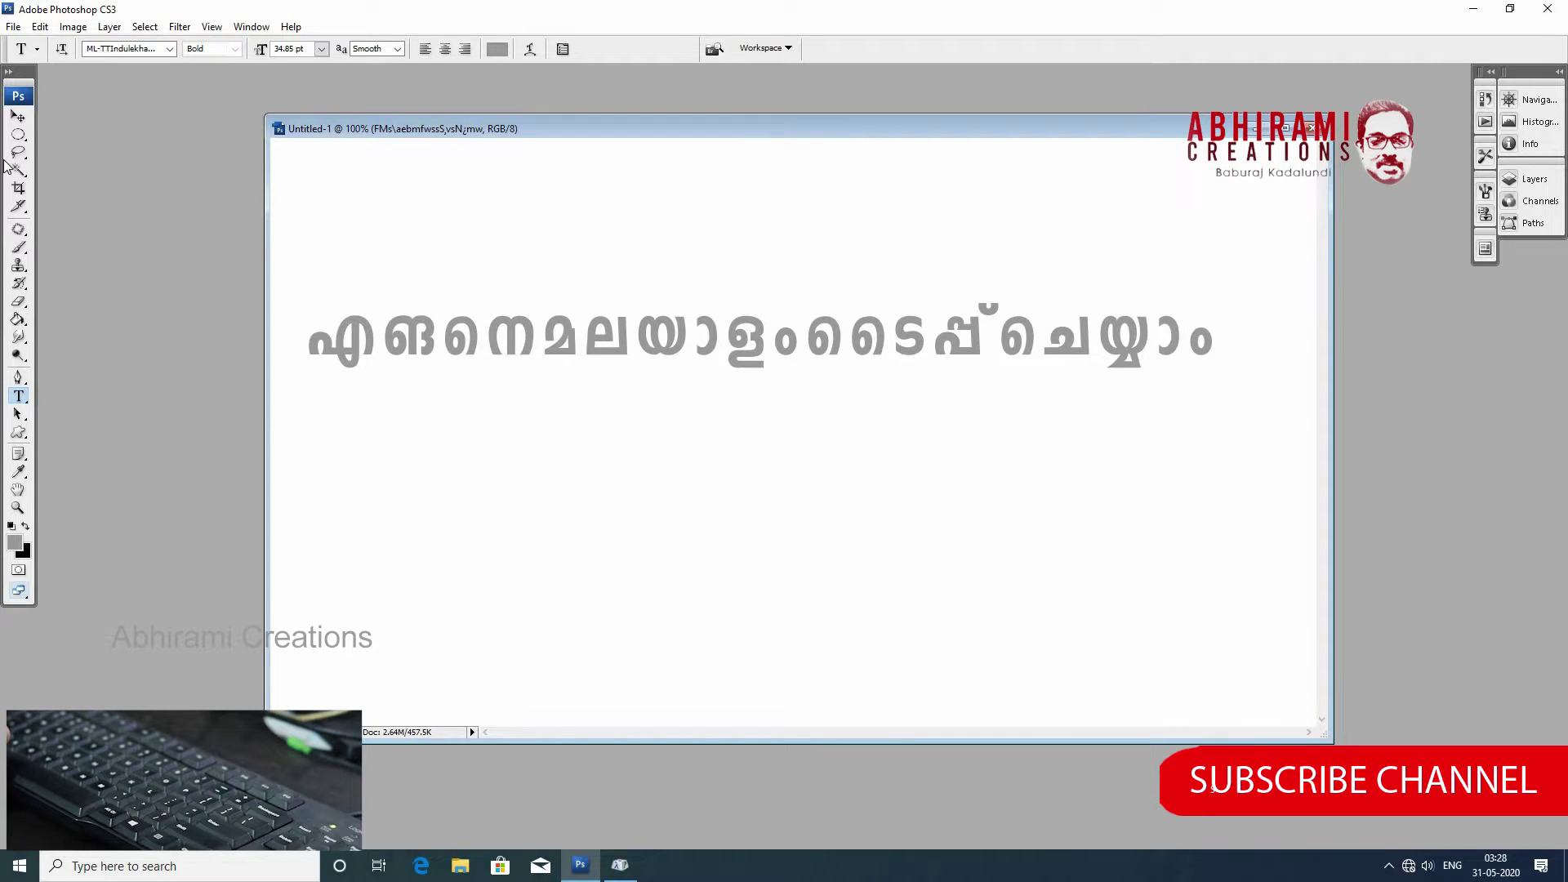
Break the title after each word into four lines, ending with ചെയ്യാം on its own line.
click(541, 340)
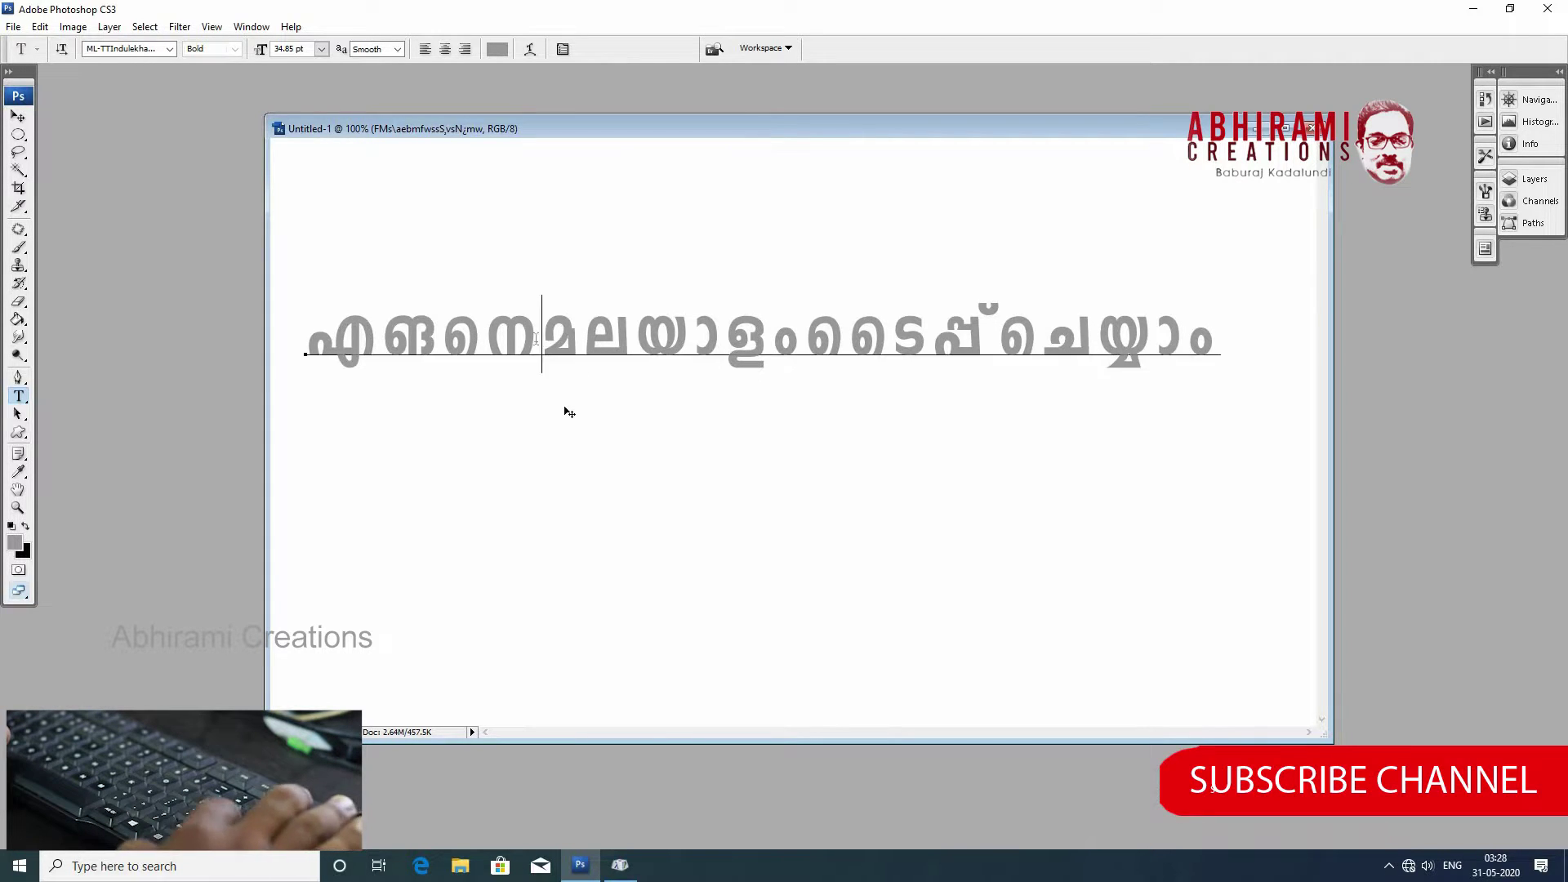
key(Return)
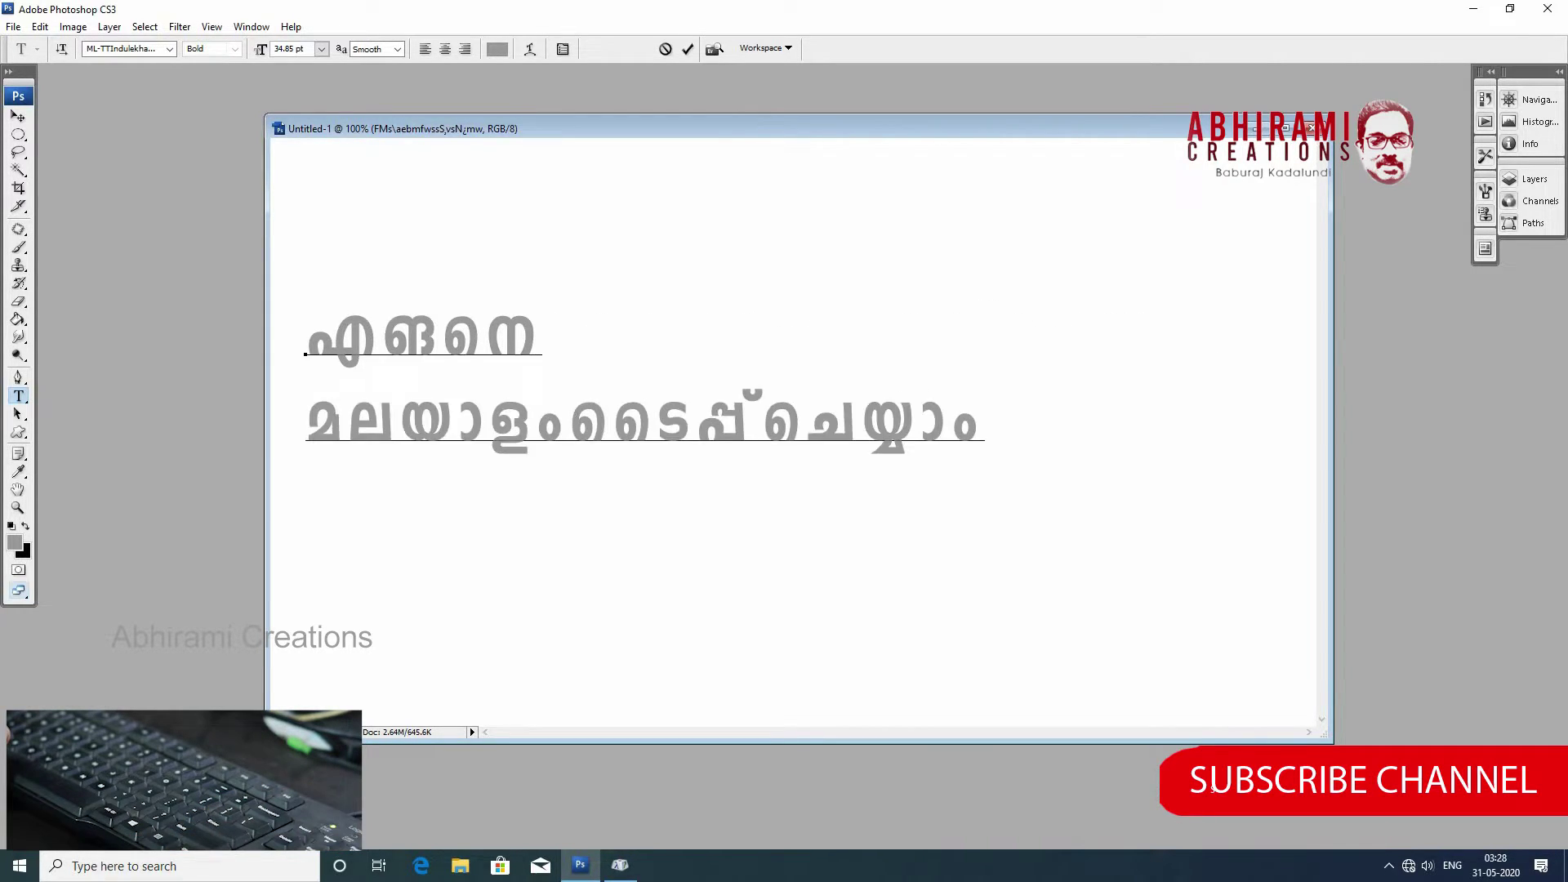
key(Right)
key(Right)
key(Right)
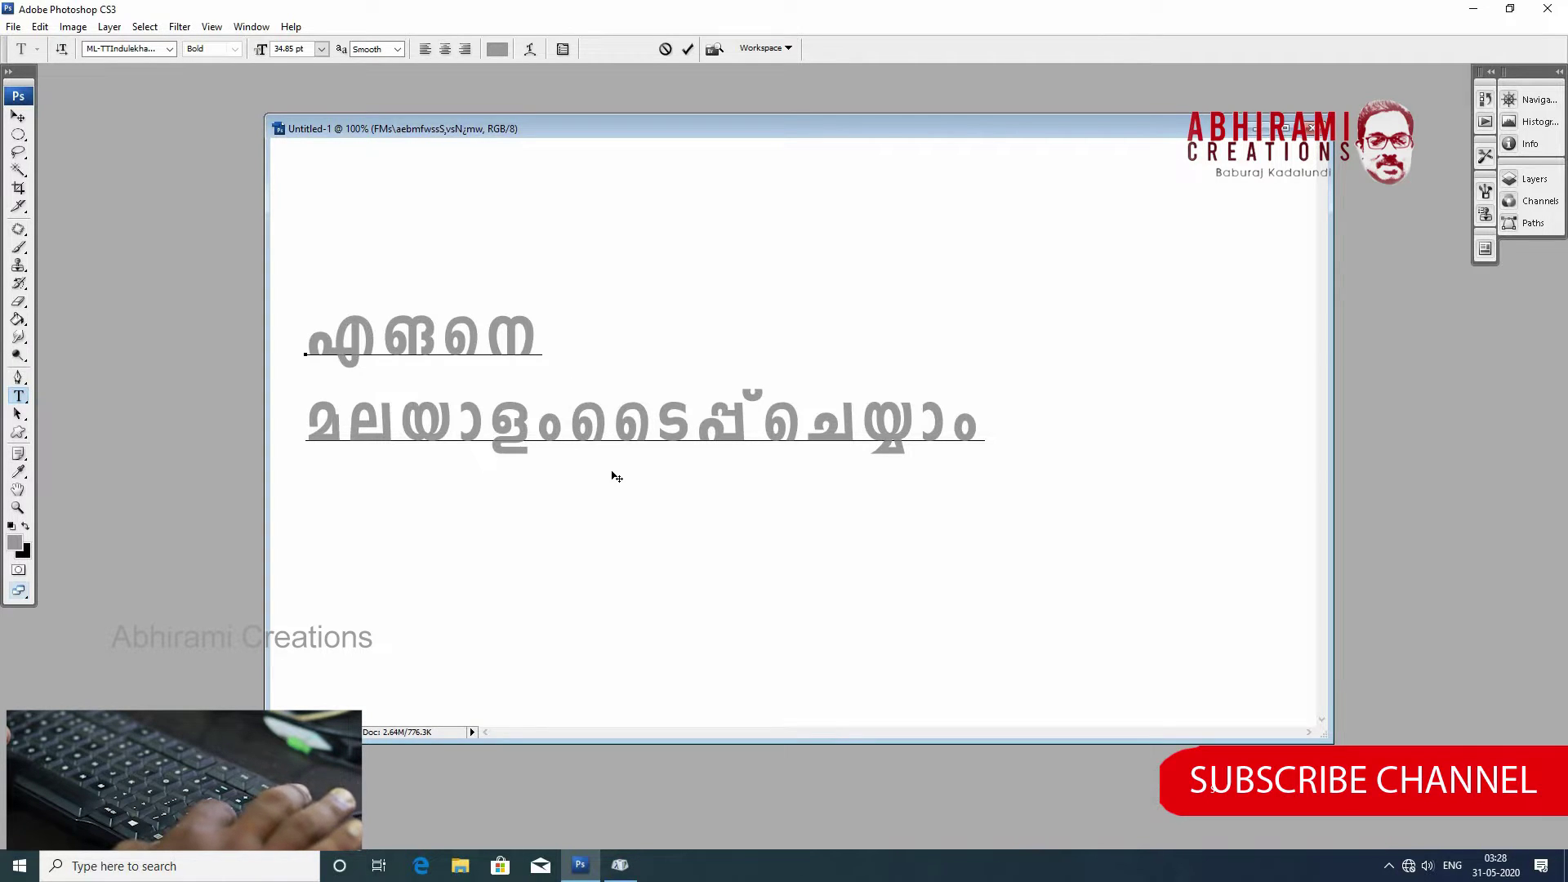
key(Return)
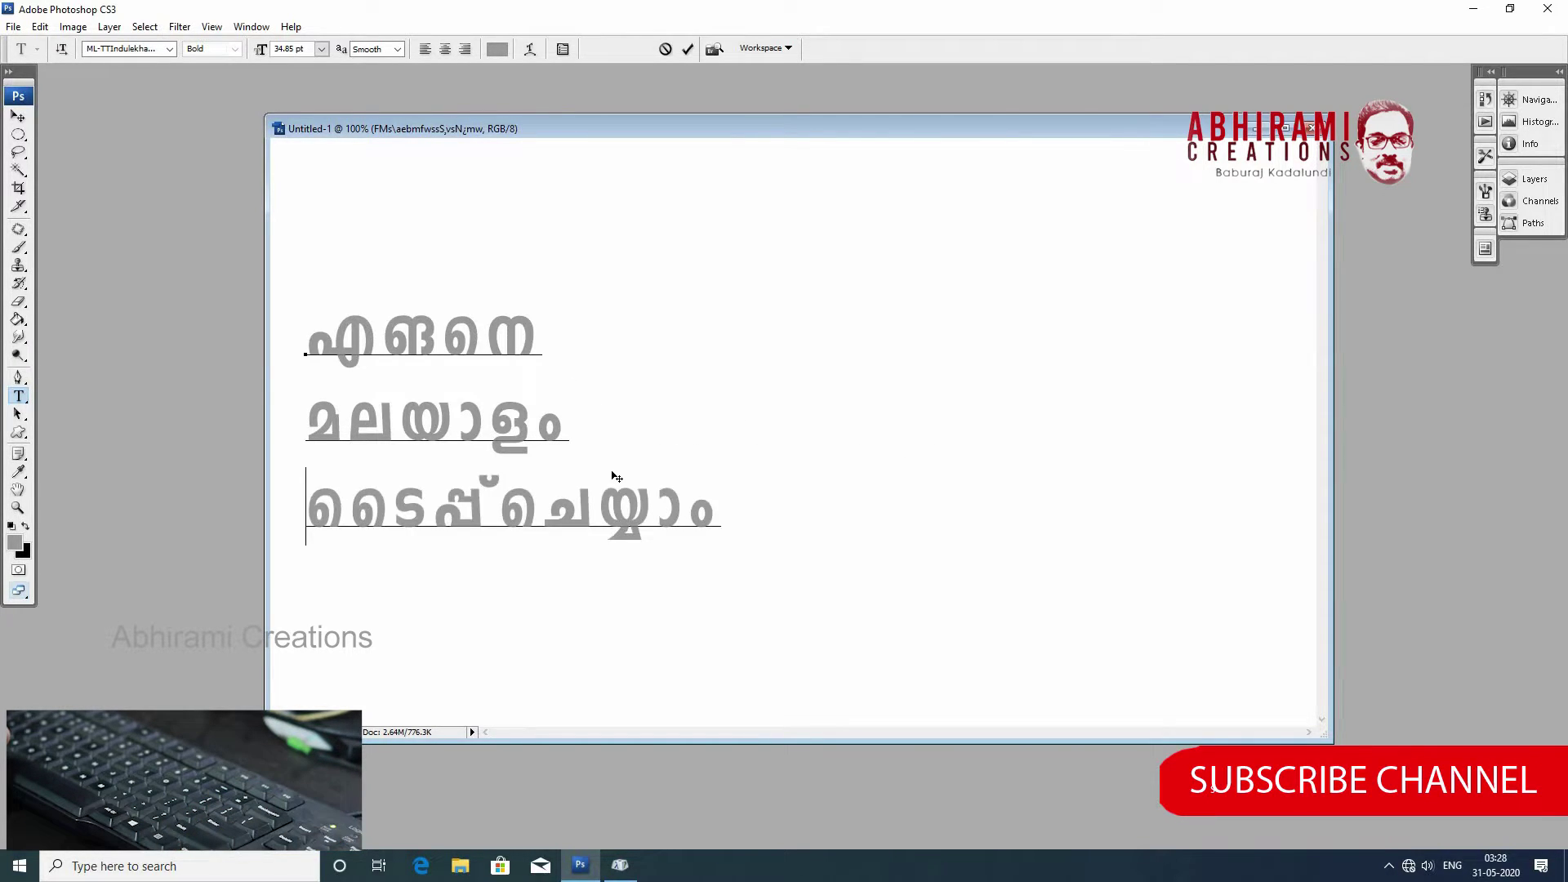
click(503, 500)
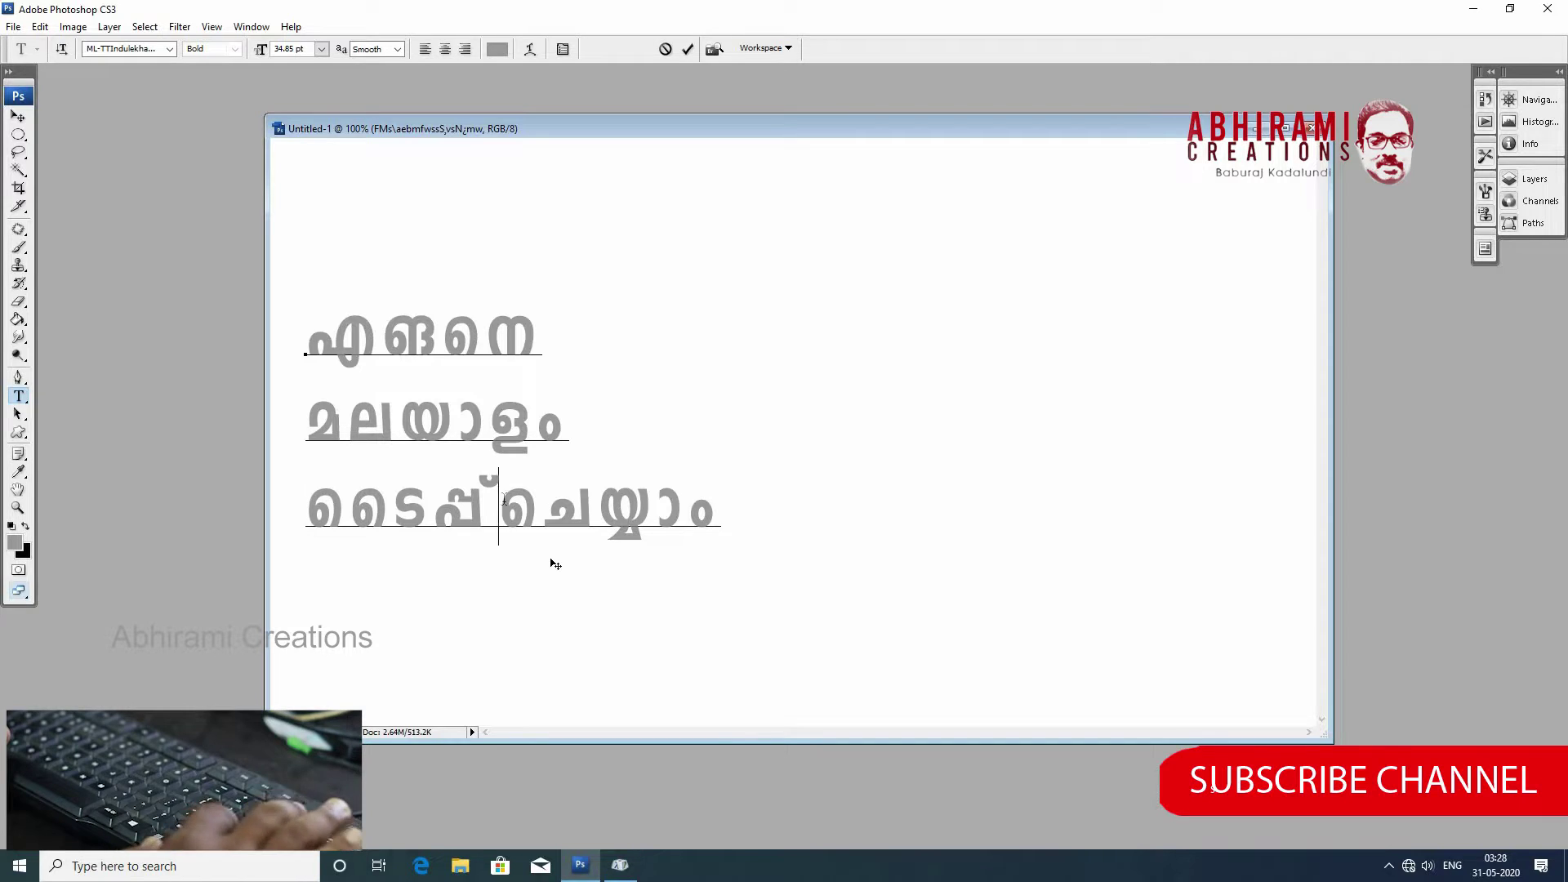
key(Return)
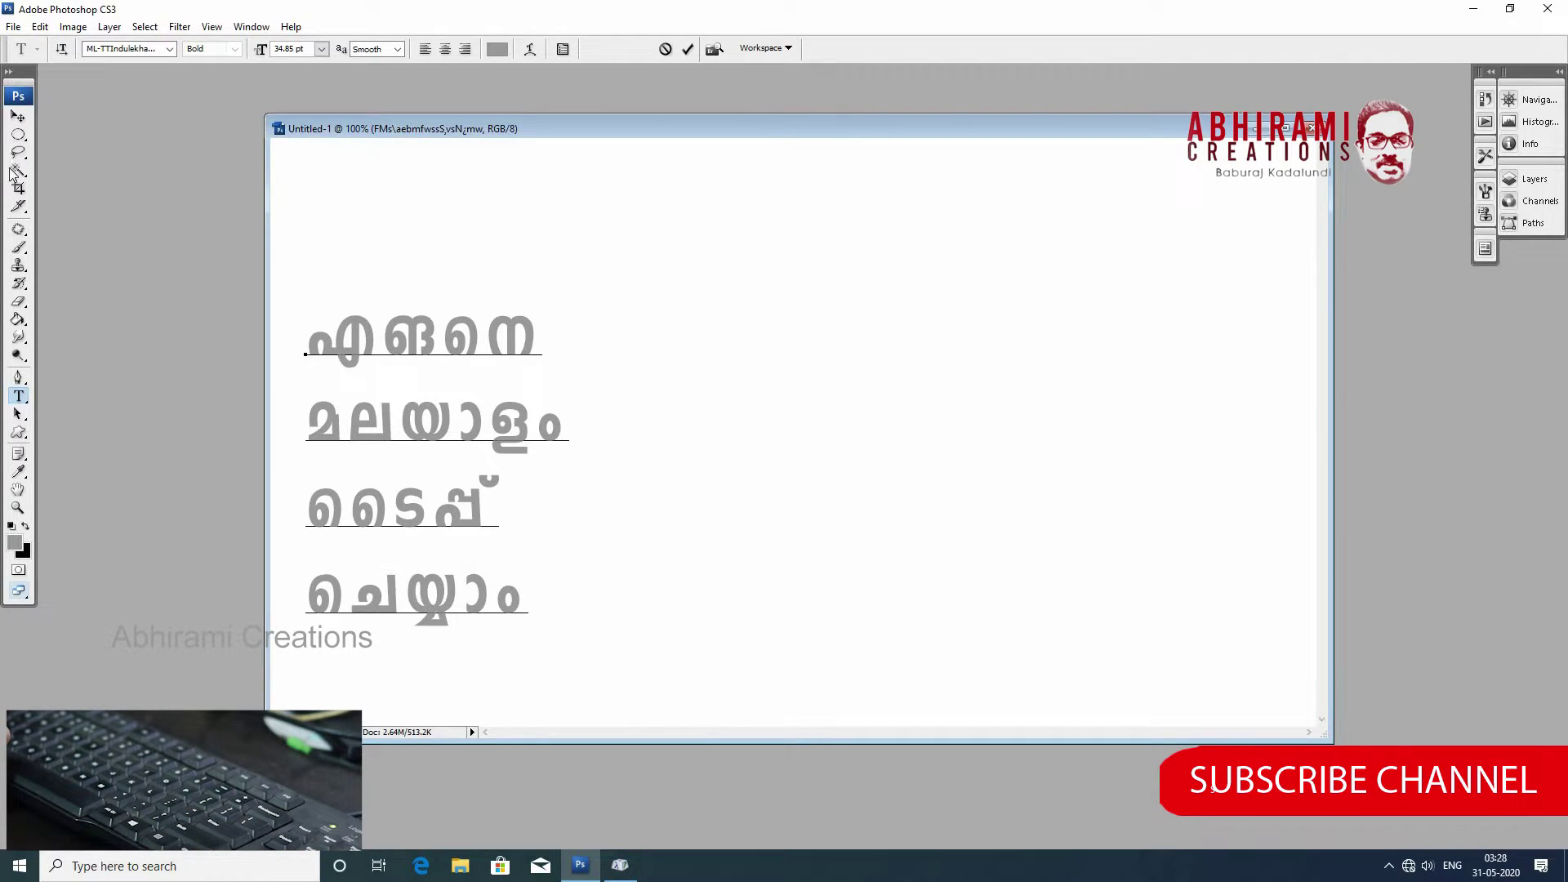
click(18, 117)
Drag the title to the canvas's right side, colour it black, and nudge it slightly lower.
drag(350, 402, 944, 351)
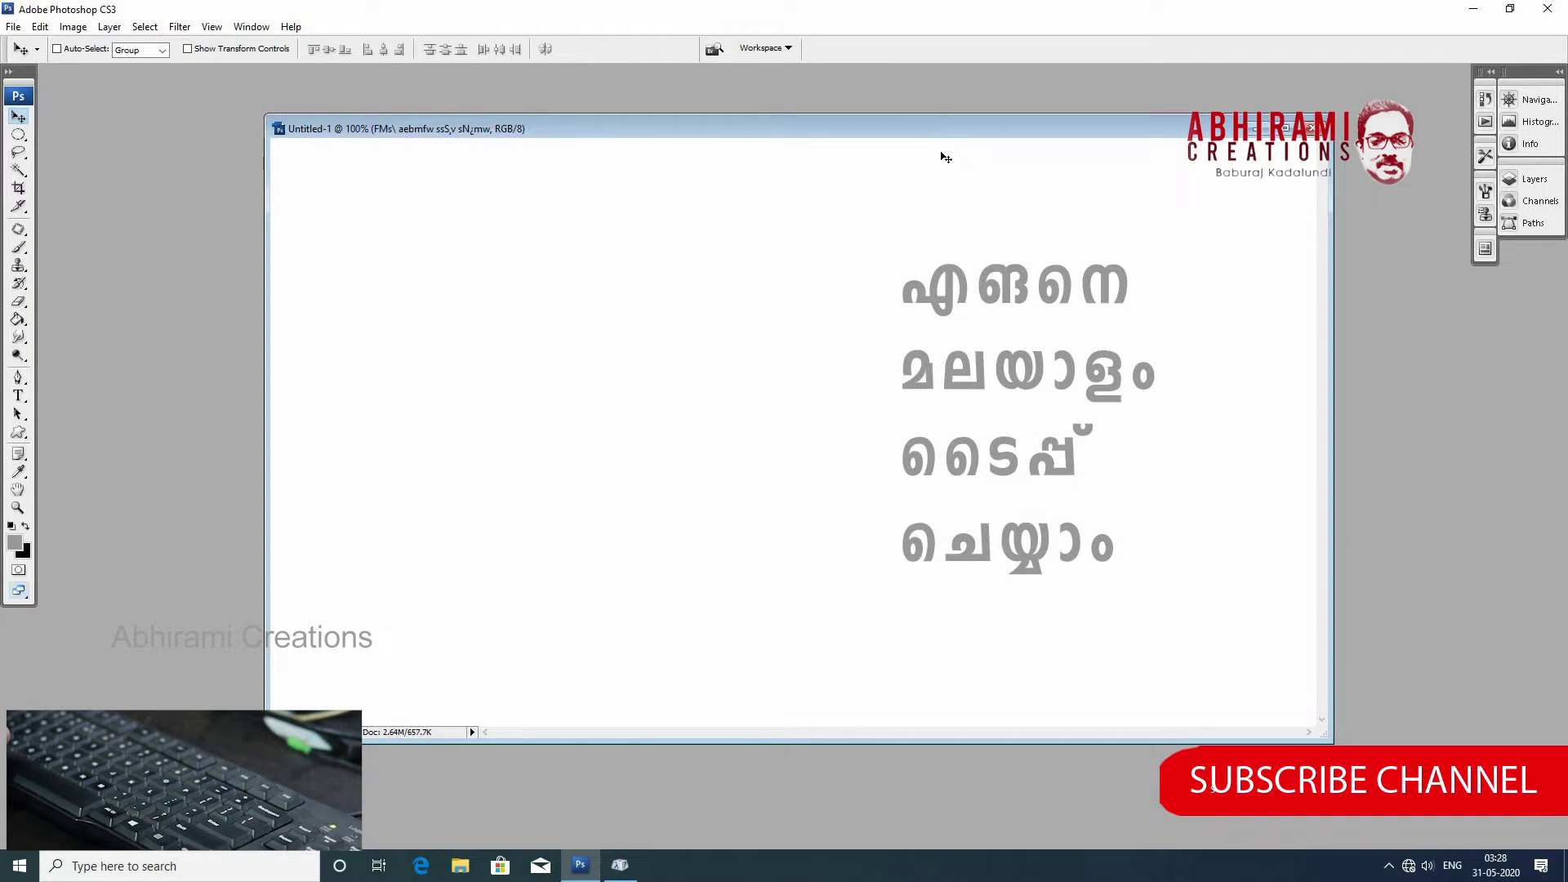
drag(832, 126, 710, 124)
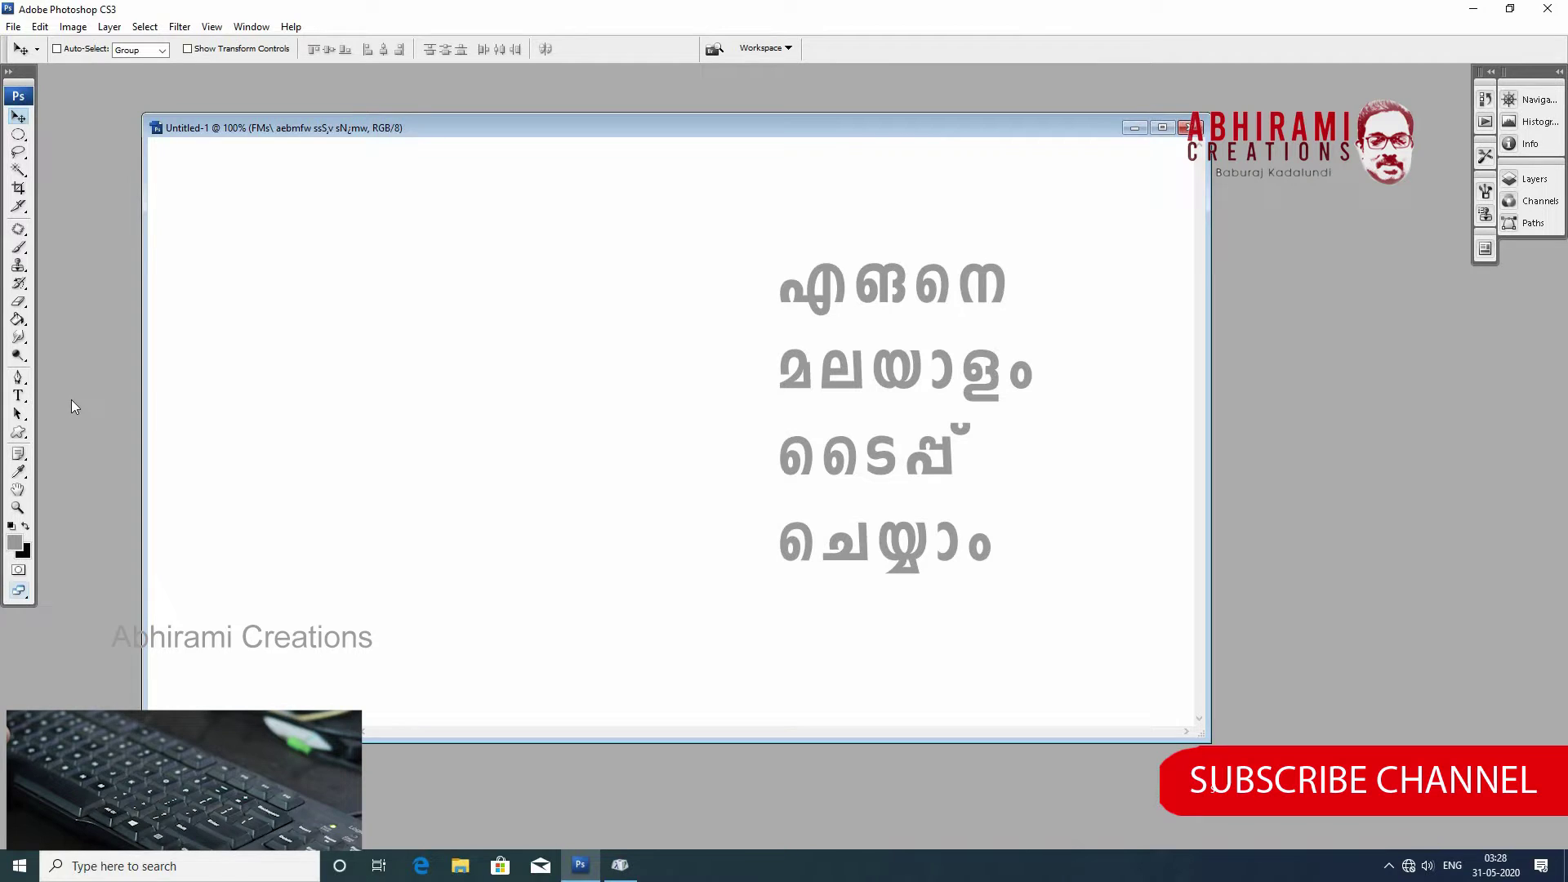
click(18, 396)
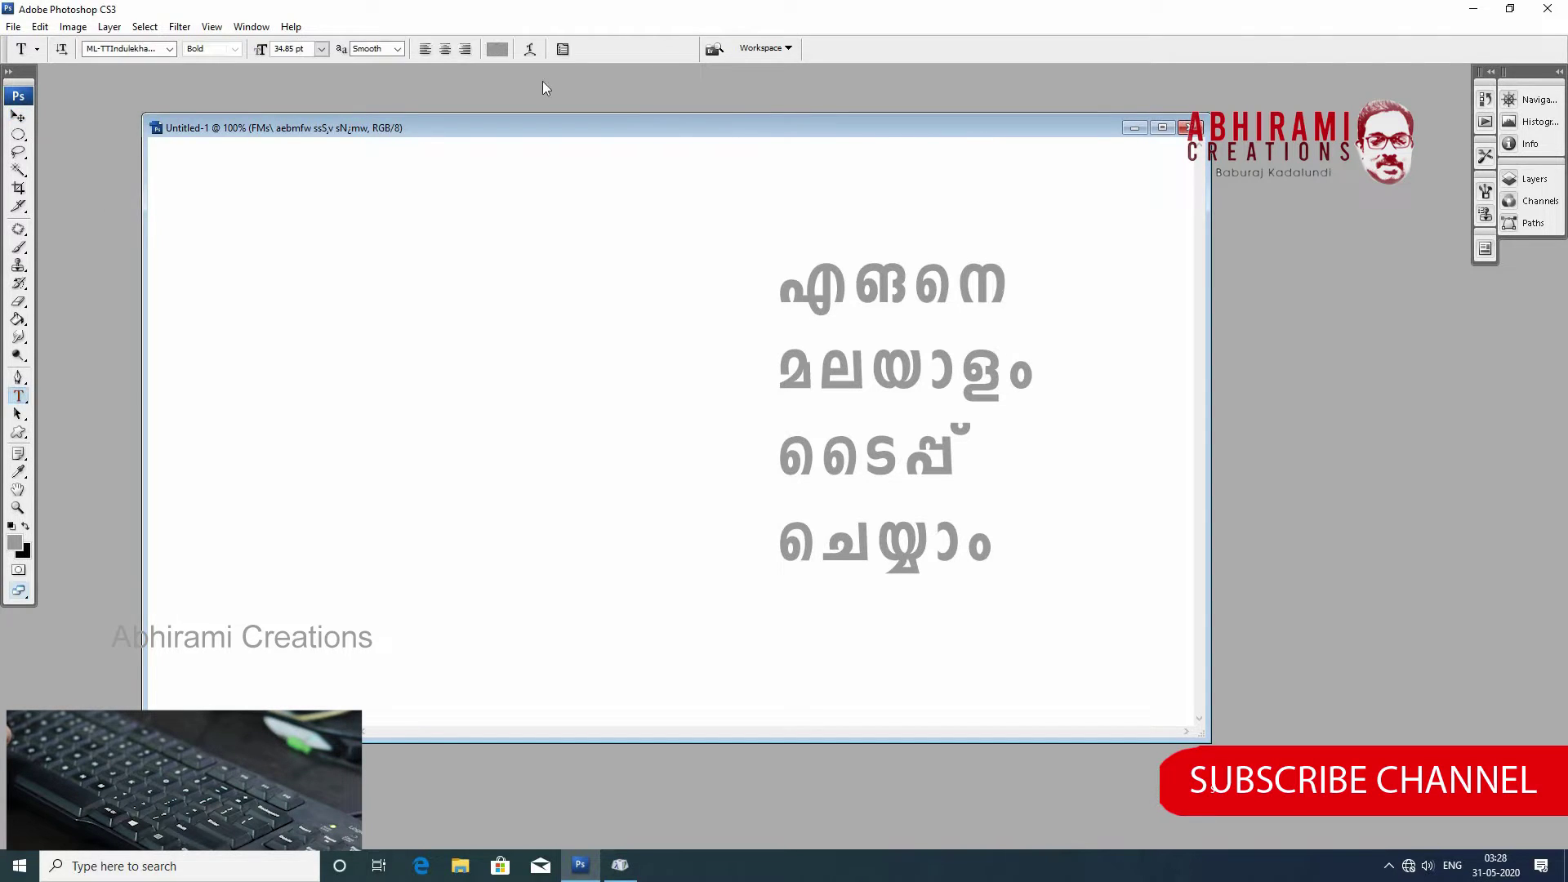
click(497, 49)
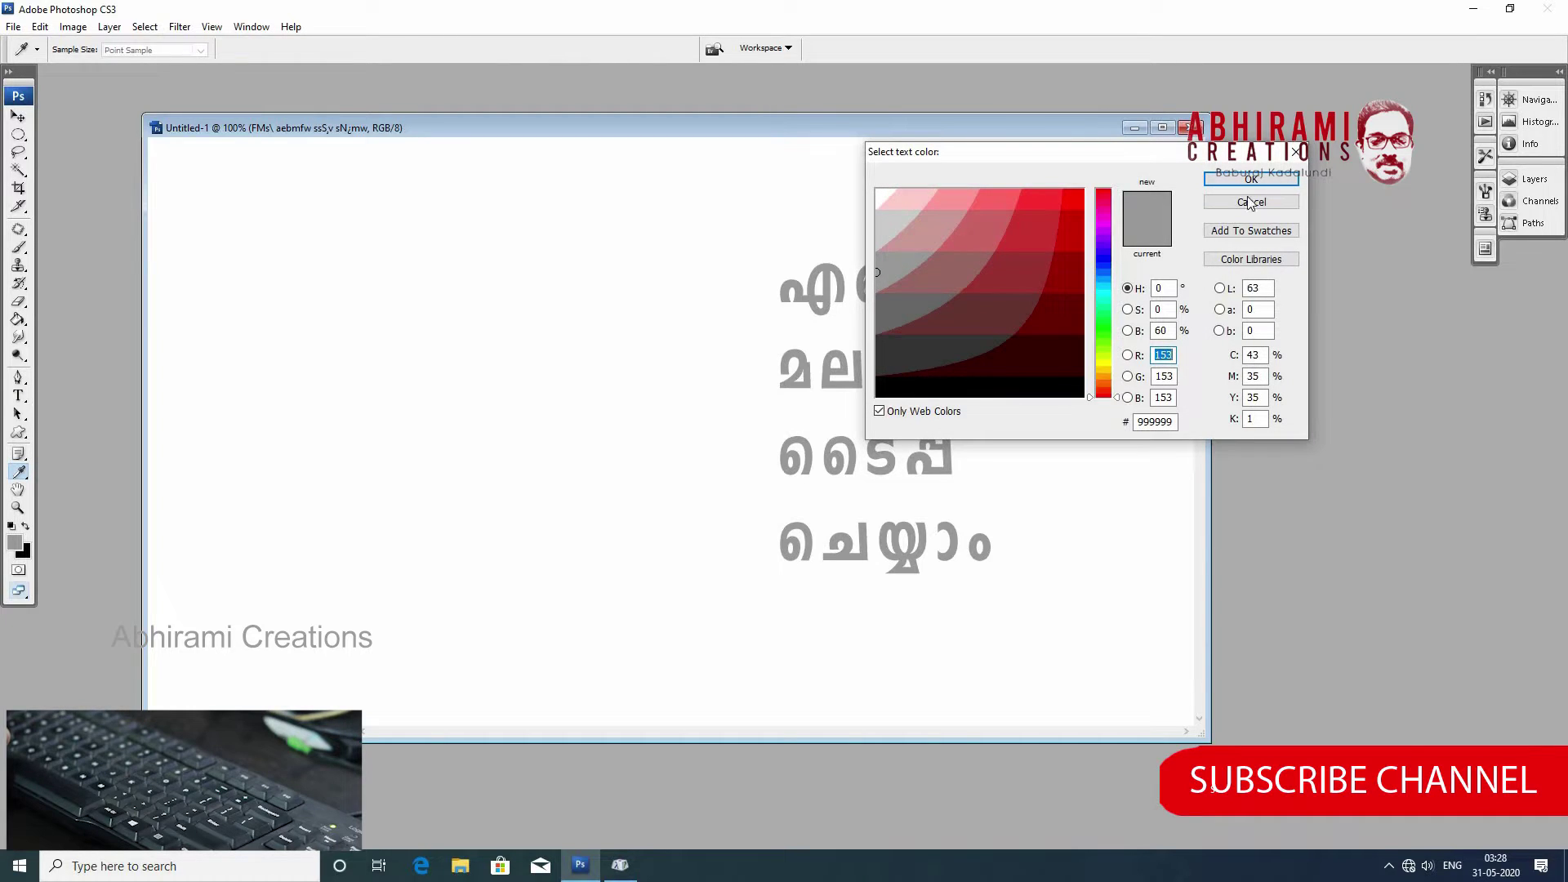
click(1249, 203)
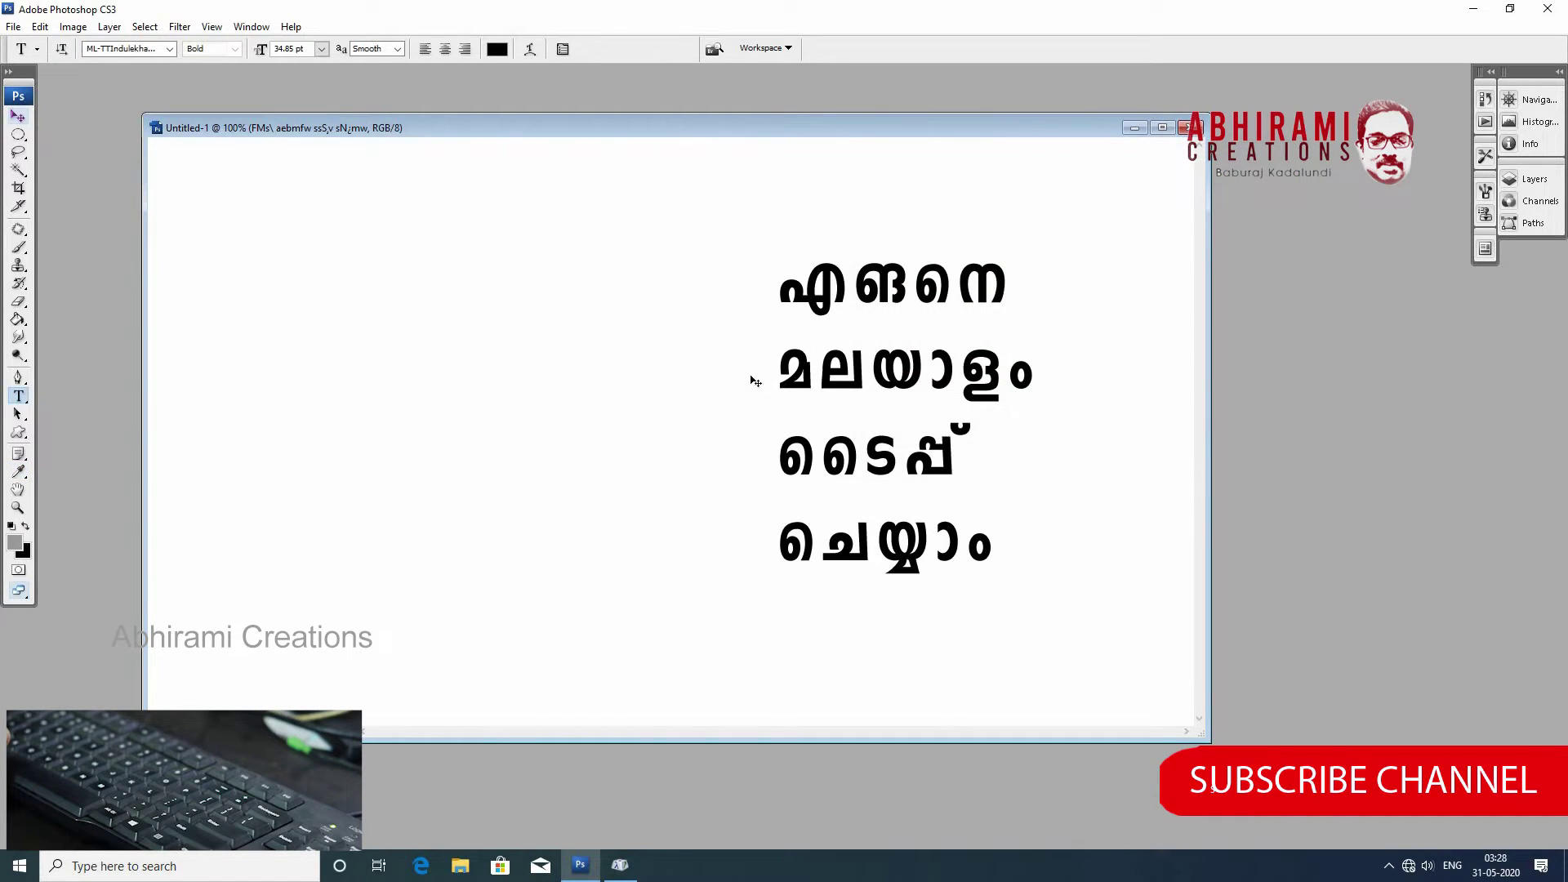
key(v)
drag(1050, 374, 1055, 403)
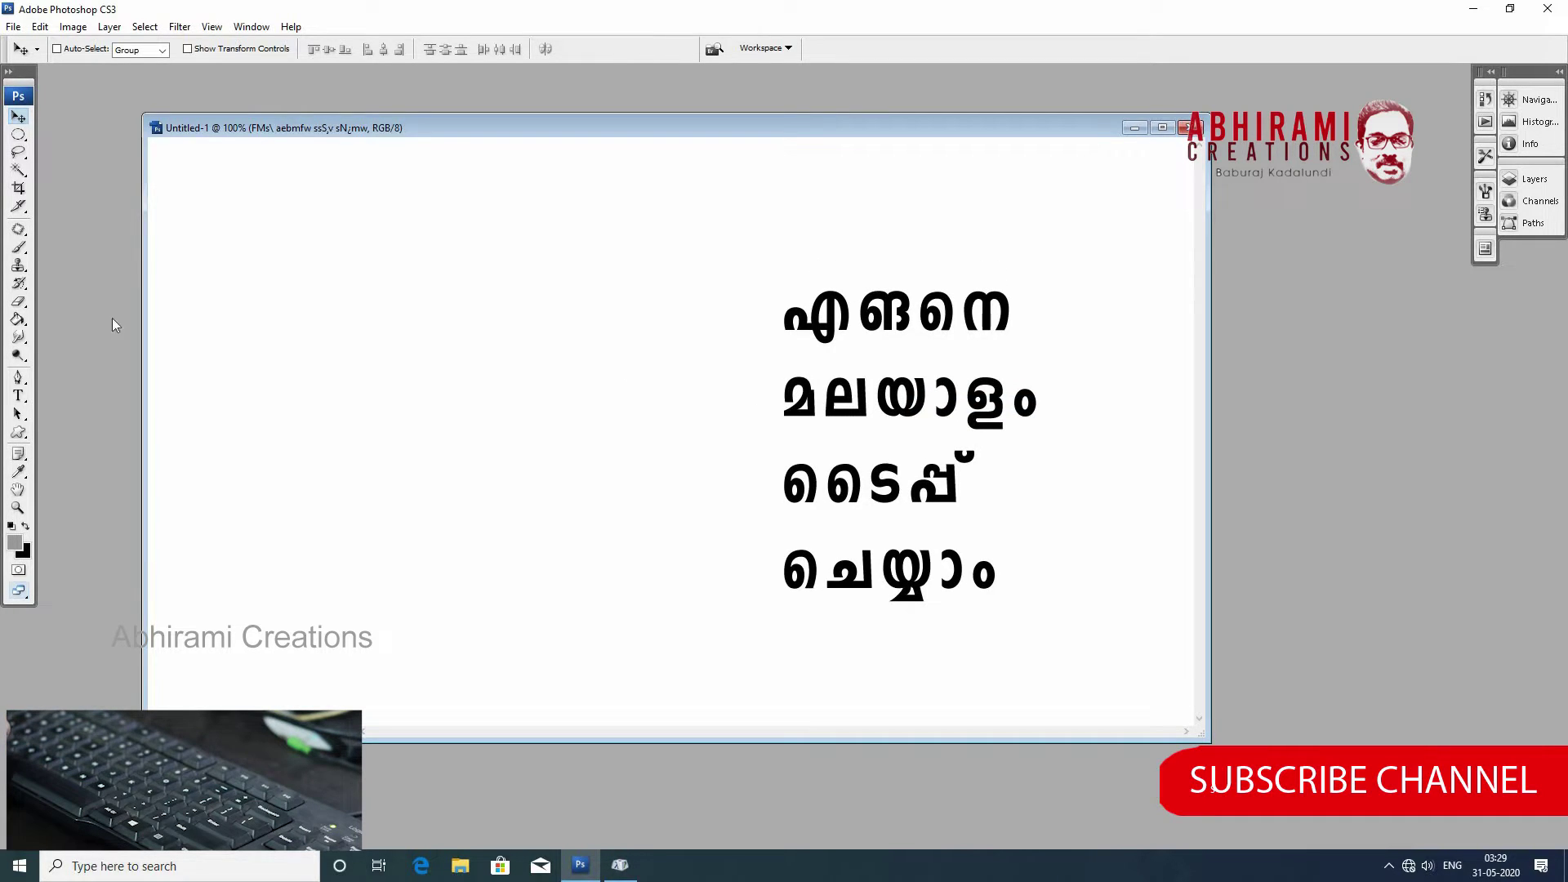
Change the Malayalam title from 34.85 pt to 48 pt and drag it slightly up-right.
click(18, 397)
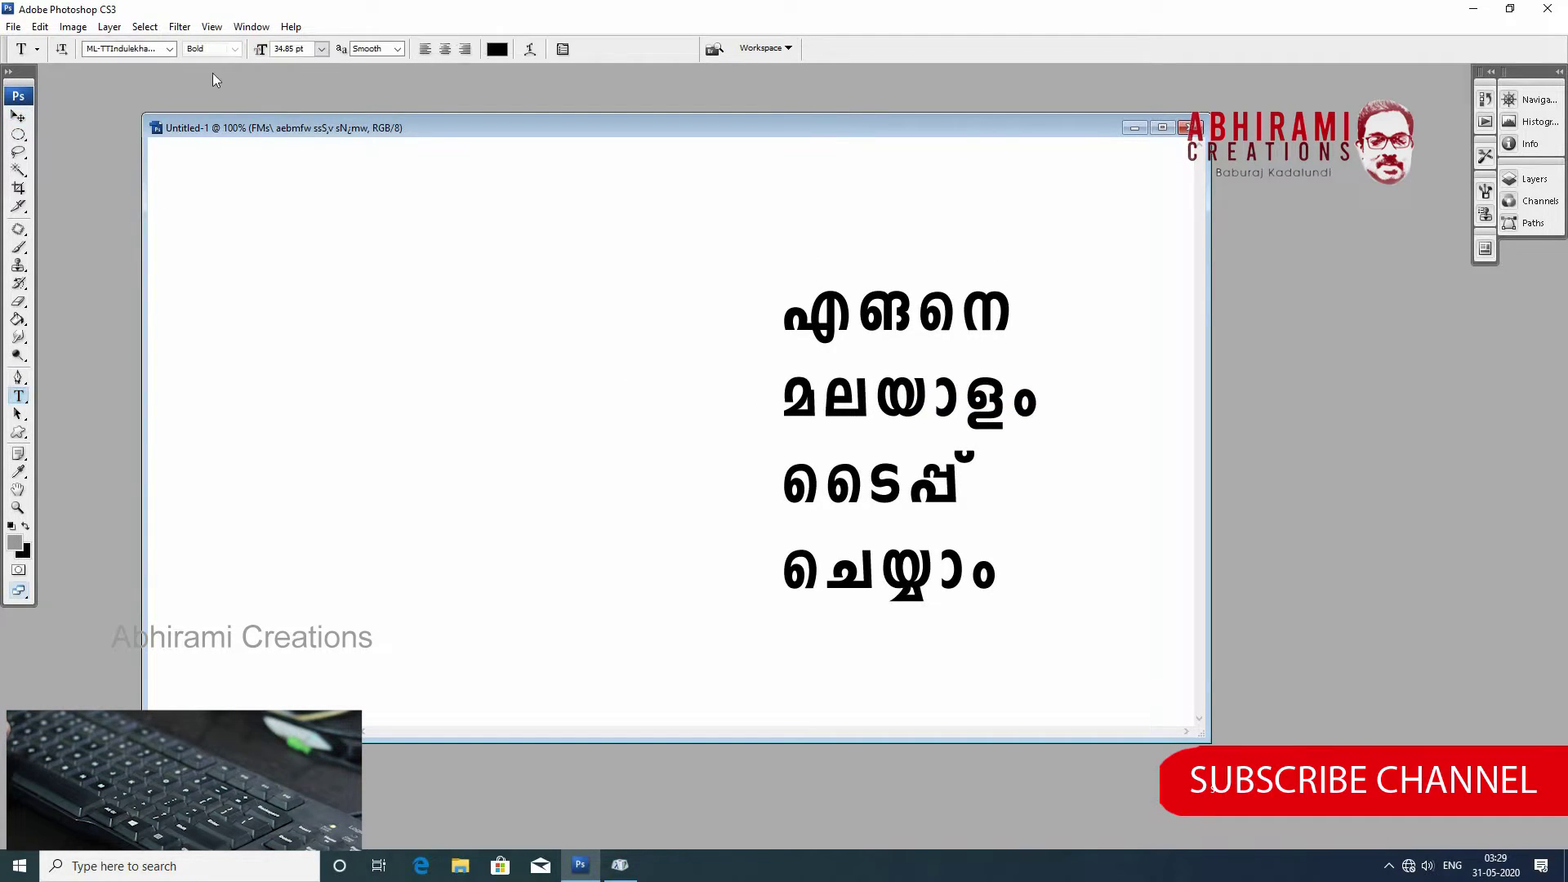
click(322, 49)
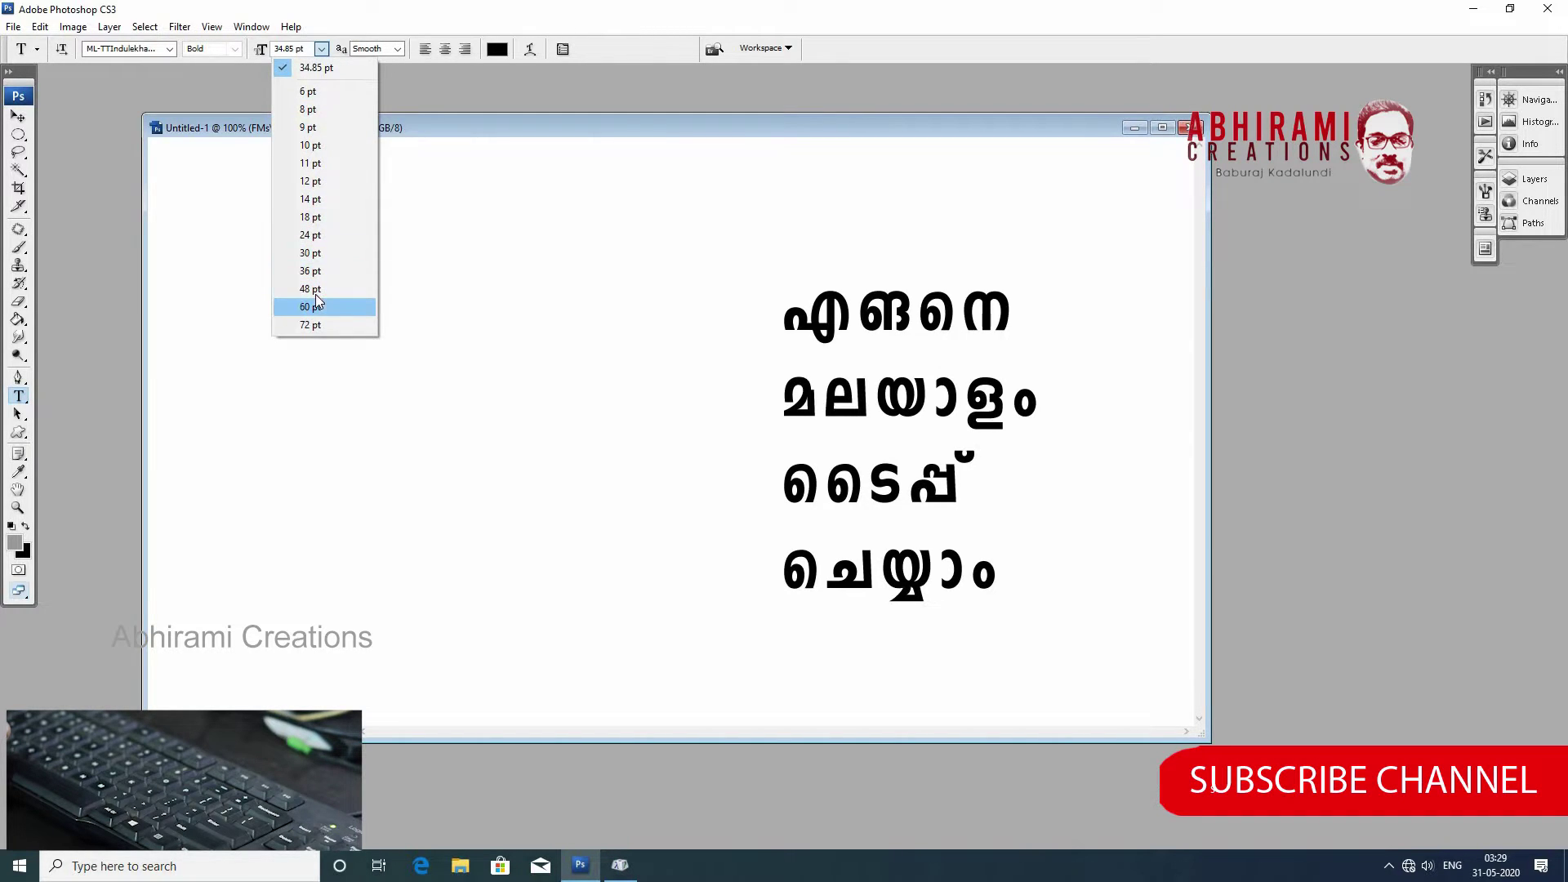
click(310, 289)
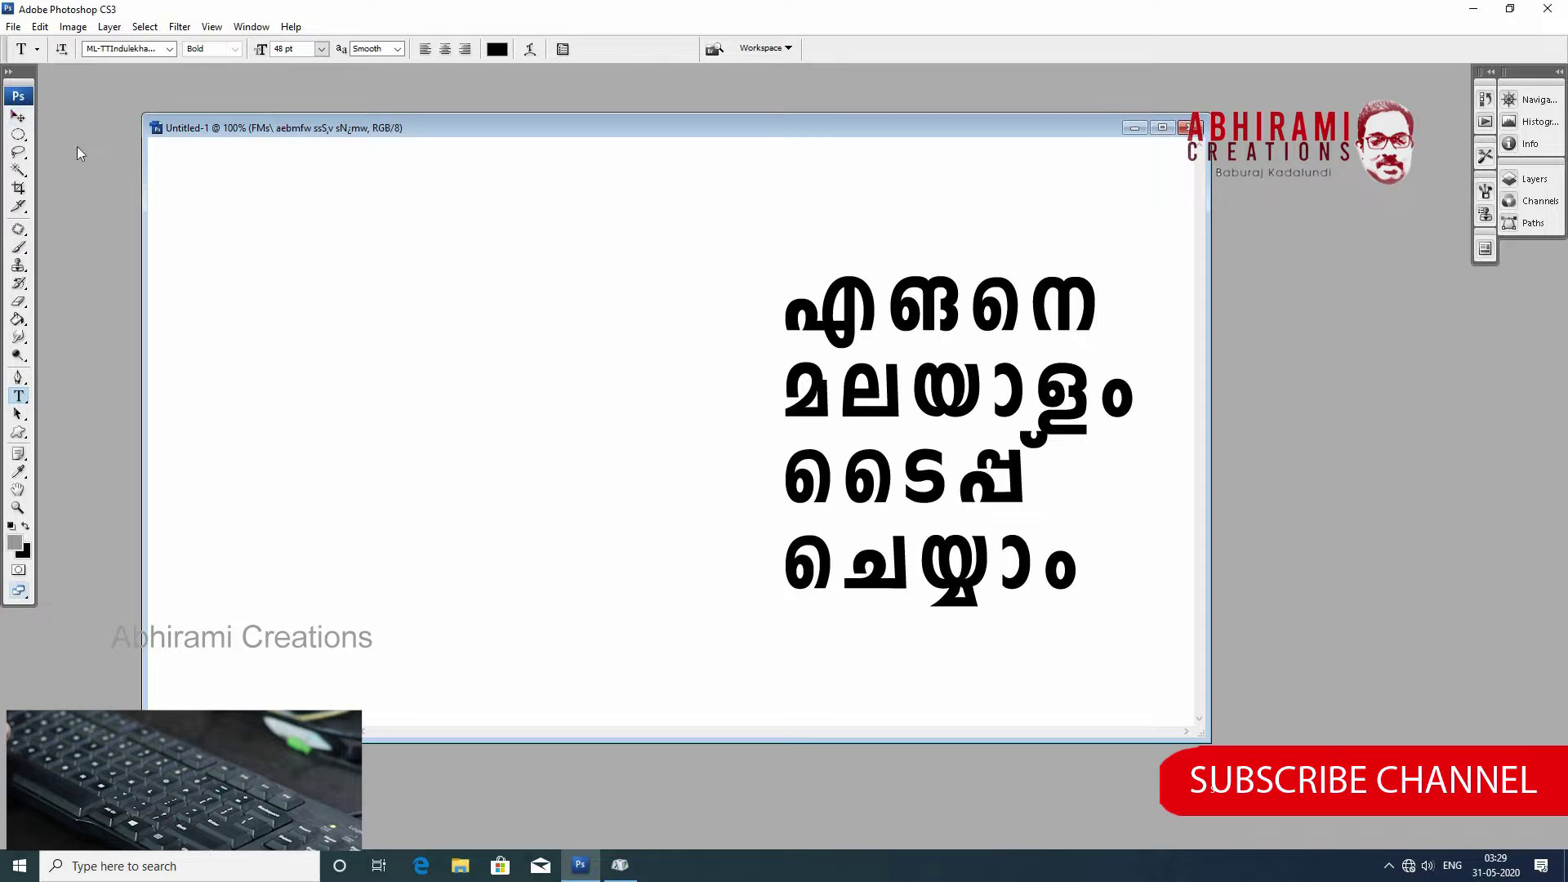
key(v)
right_click(941, 392)
click(980, 385)
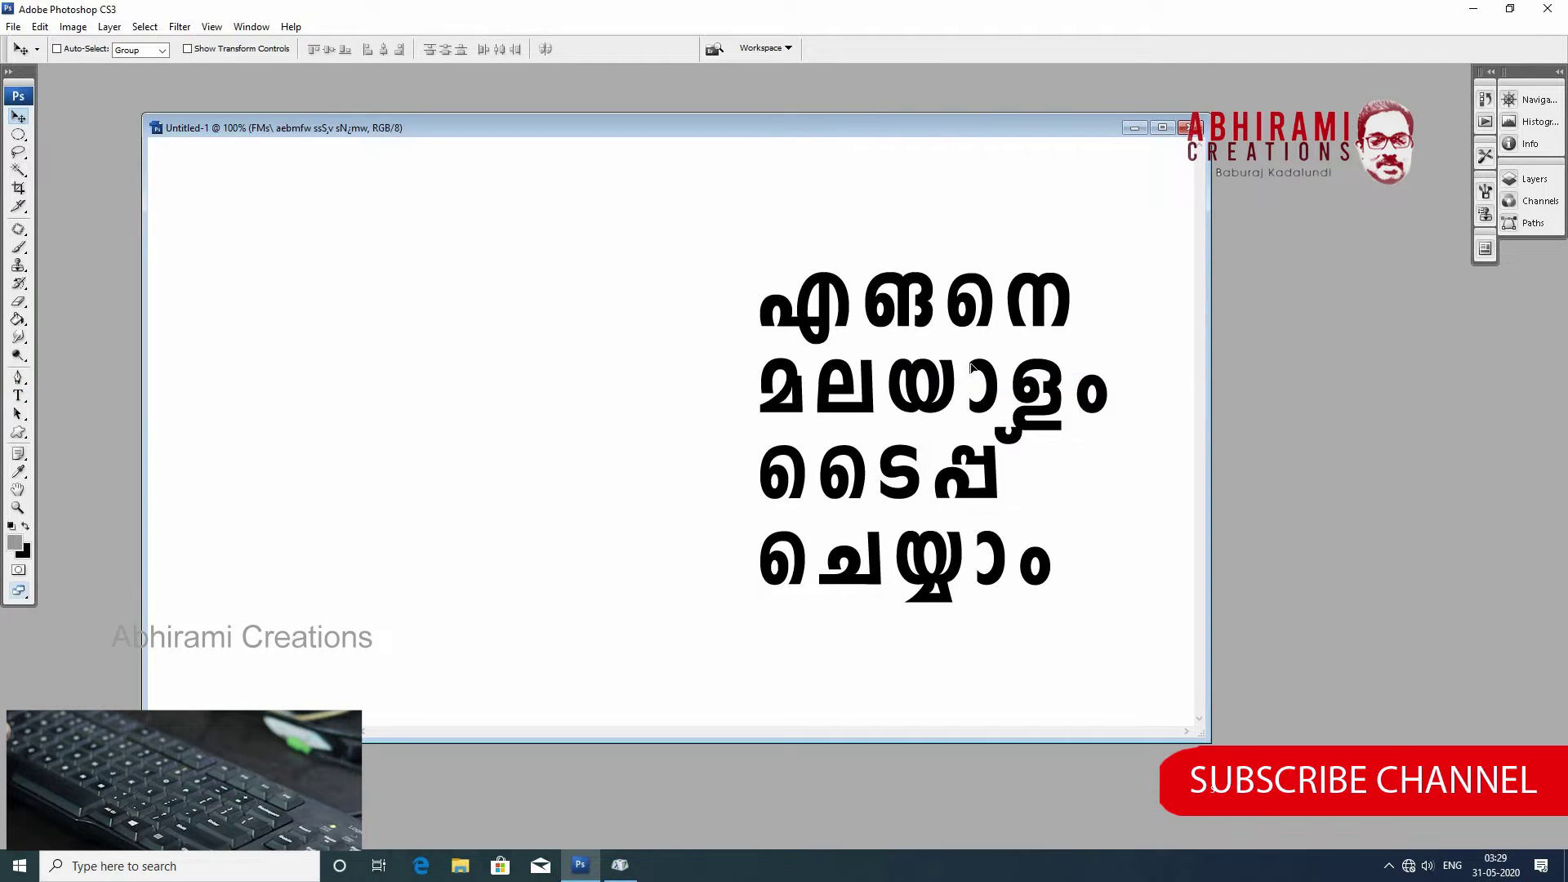
drag(947, 392, 955, 374)
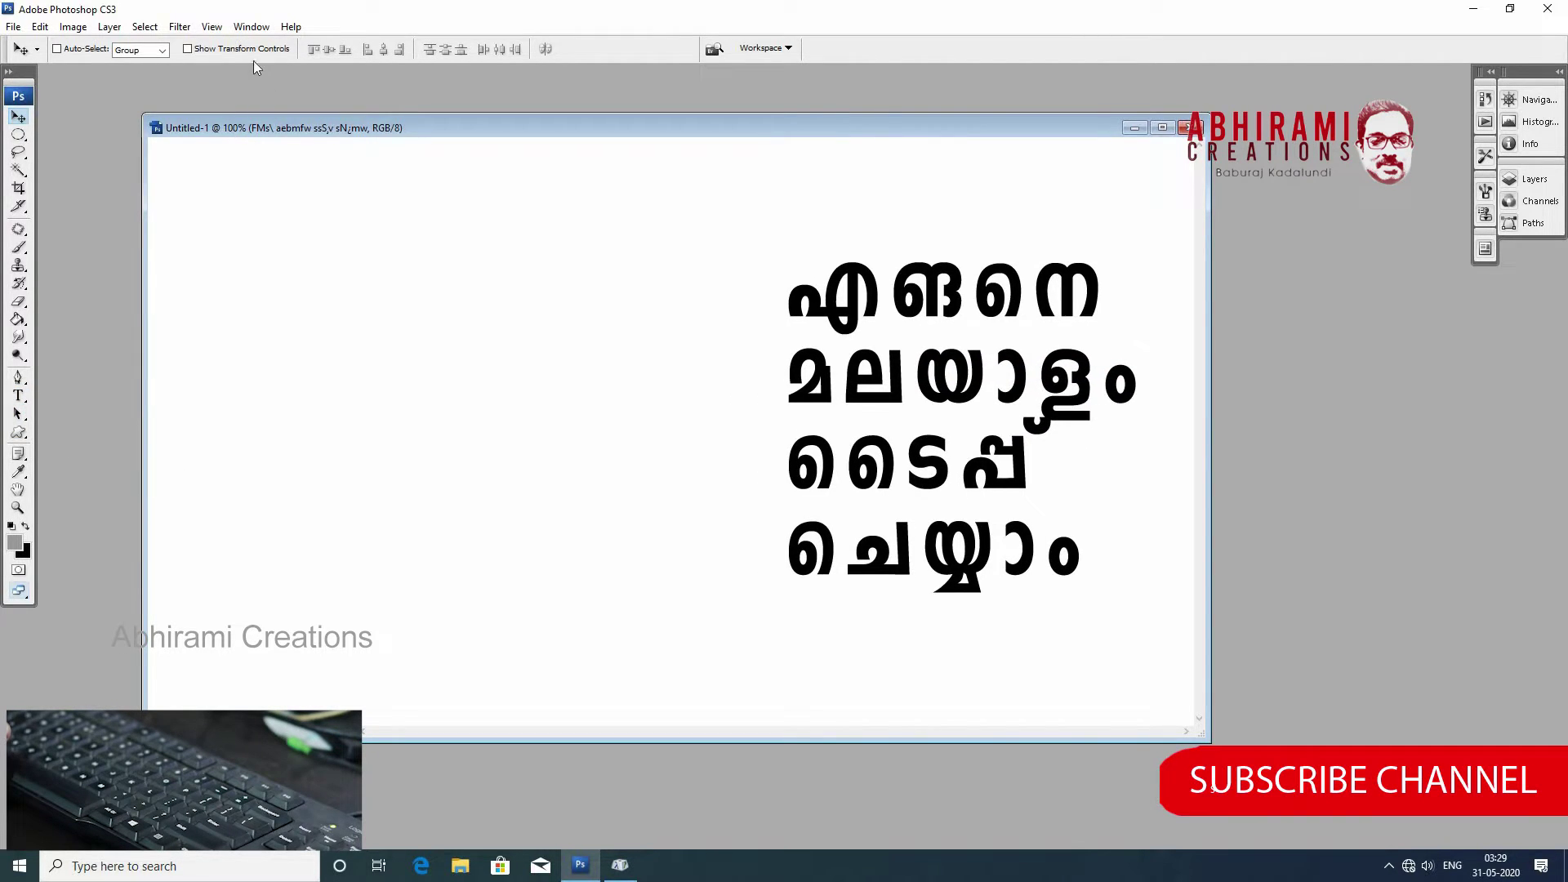
click(254, 31)
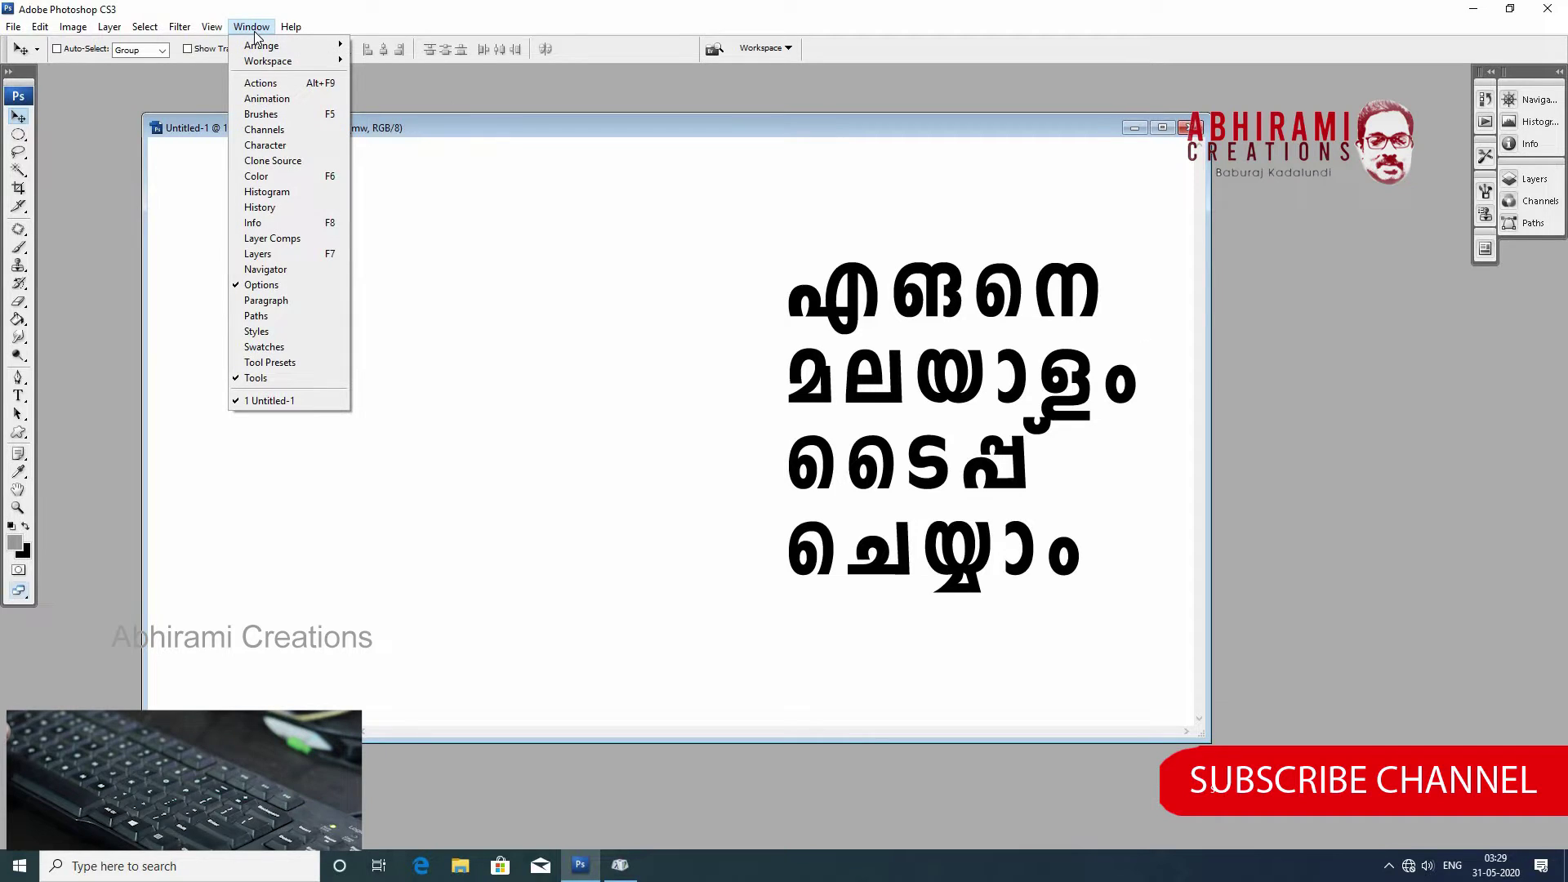
Show the Character panel and tighten the title's letter spacing to 25.
click(269, 145)
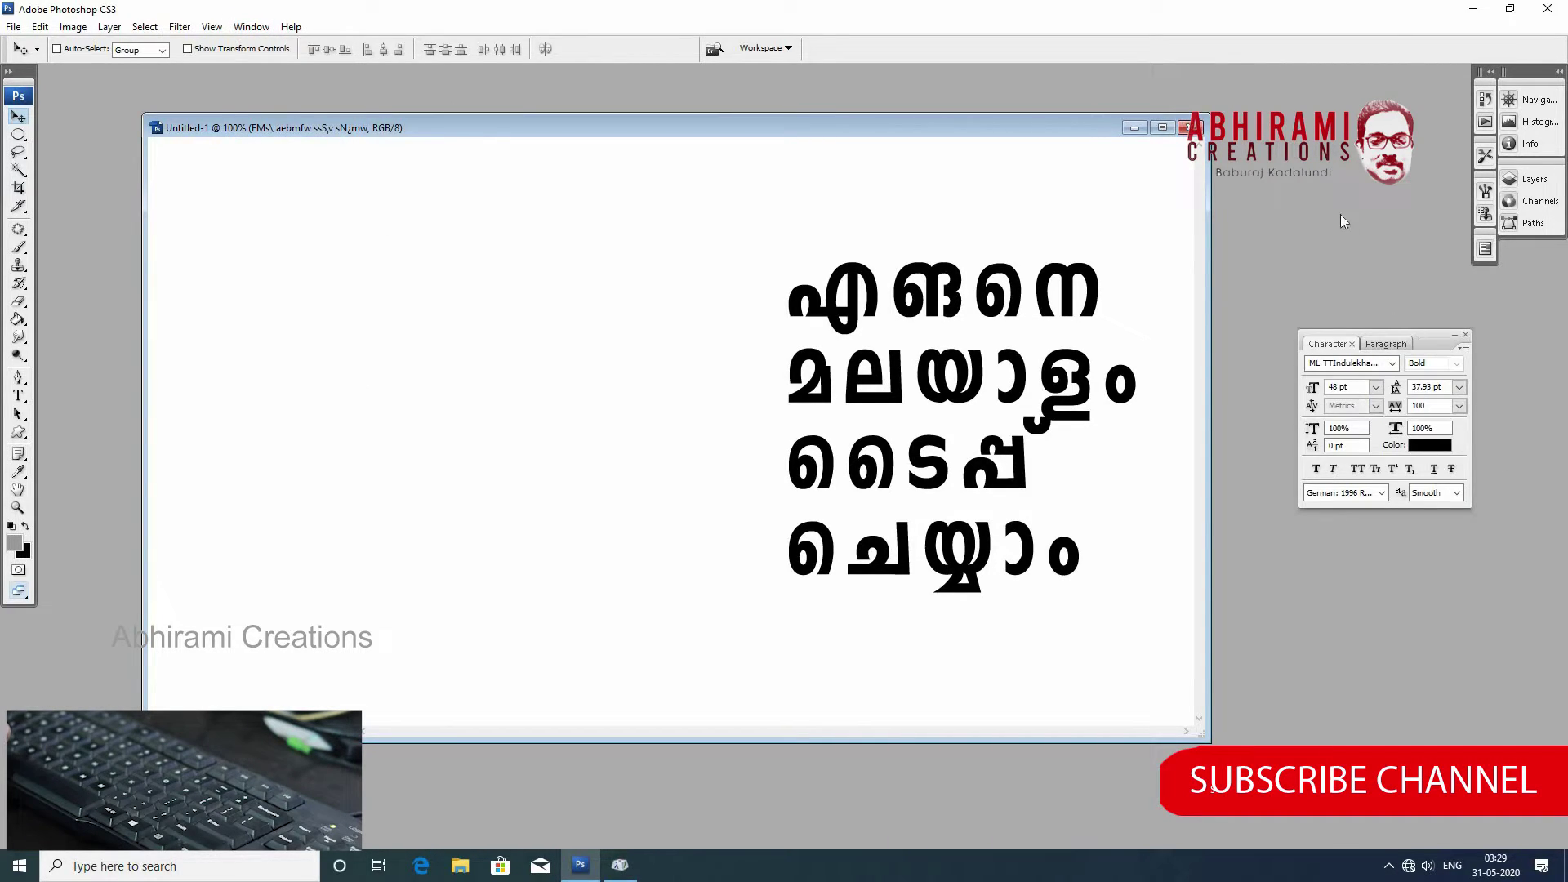
drag(1340, 214, 1373, 196)
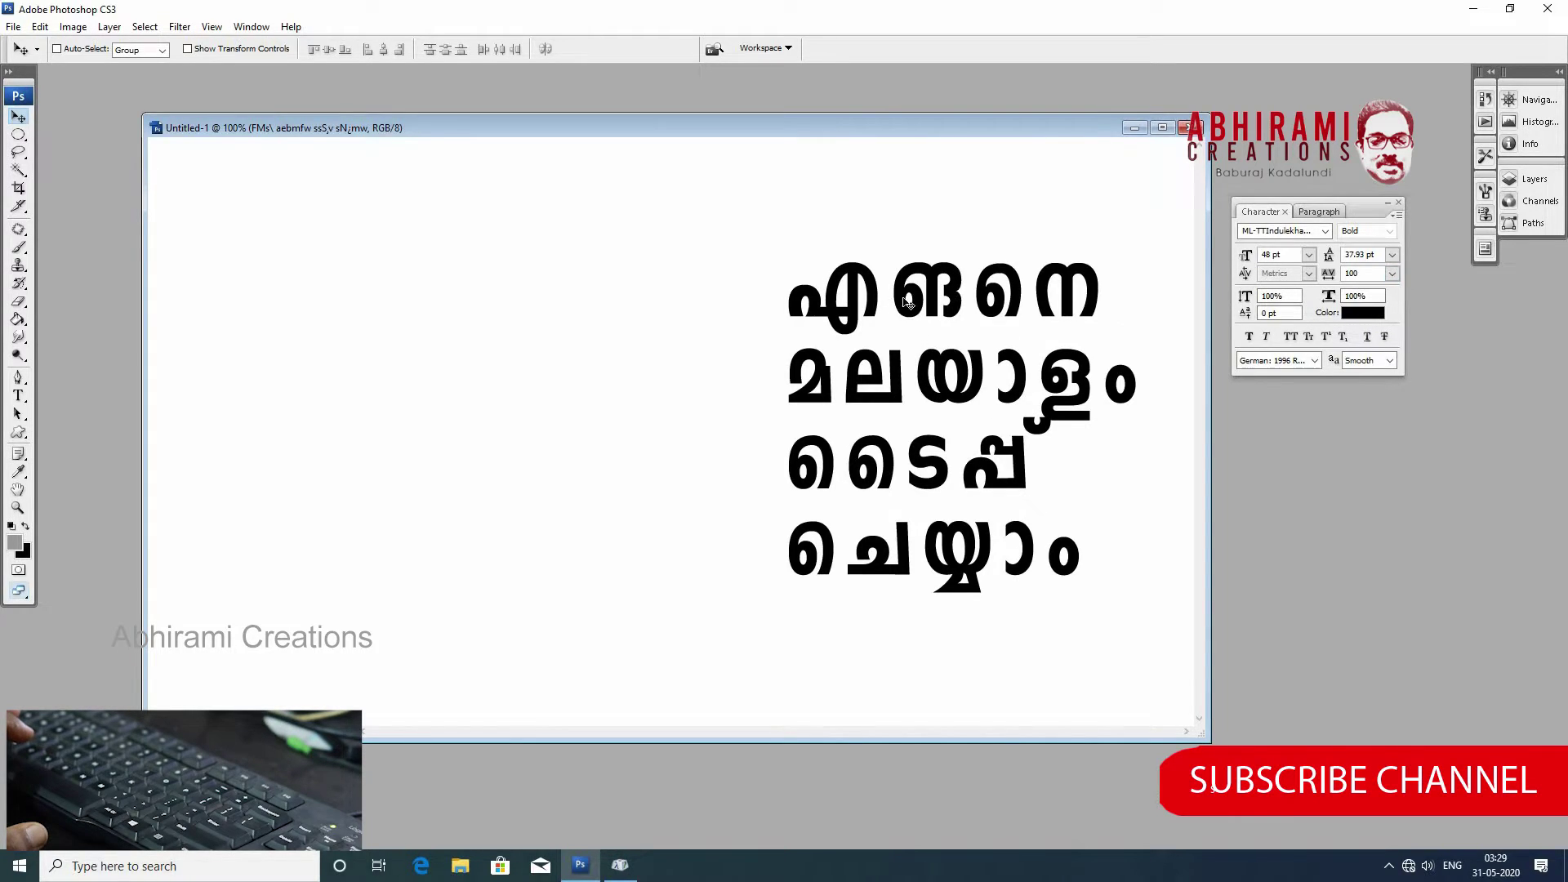
click(1391, 275)
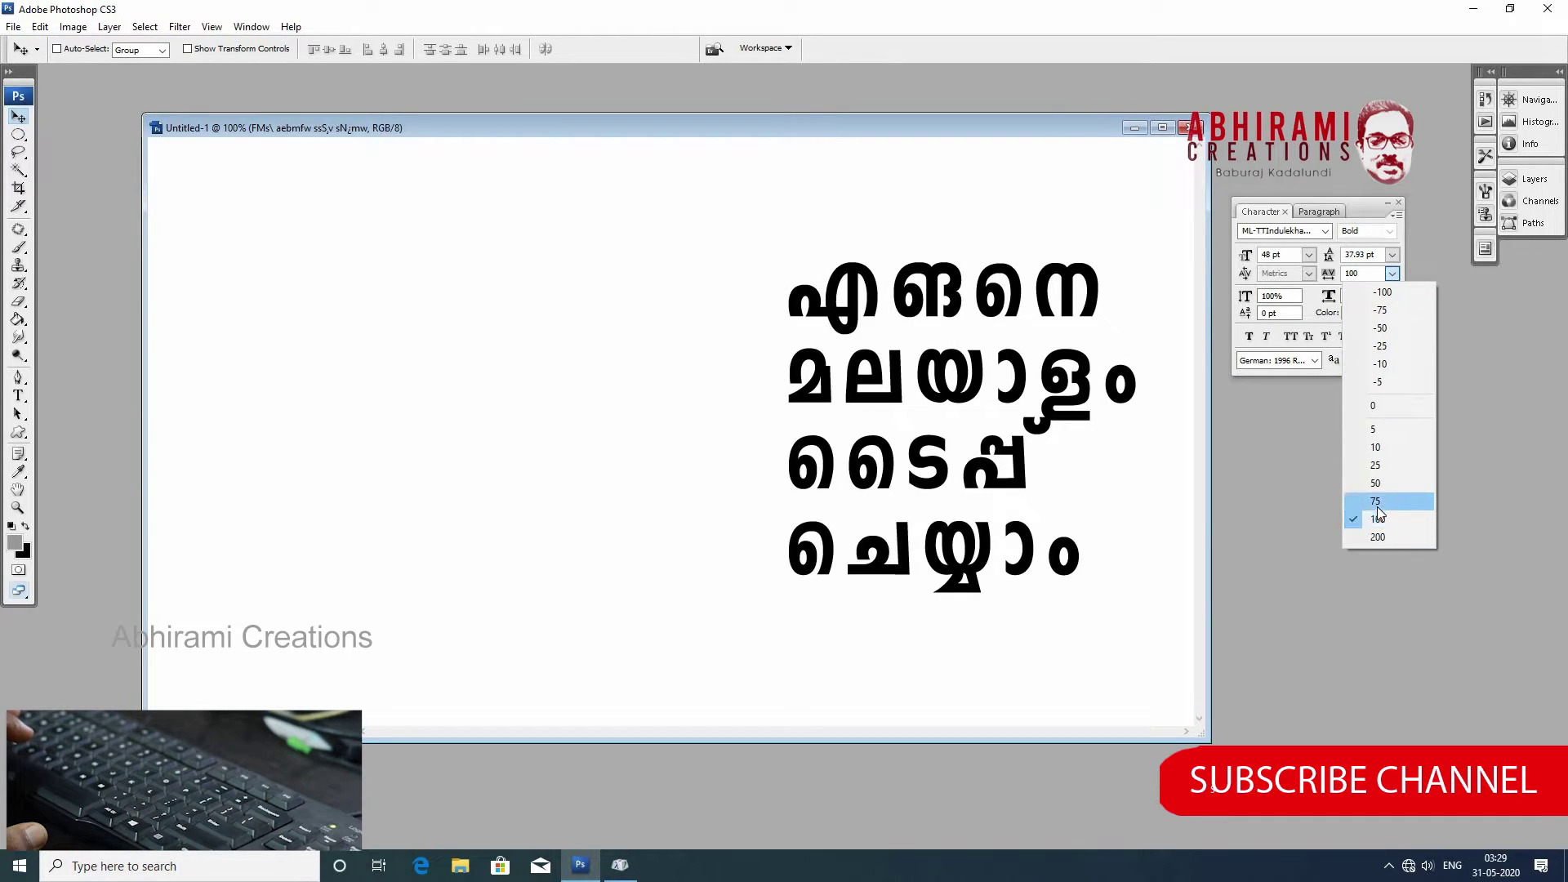
key(Return)
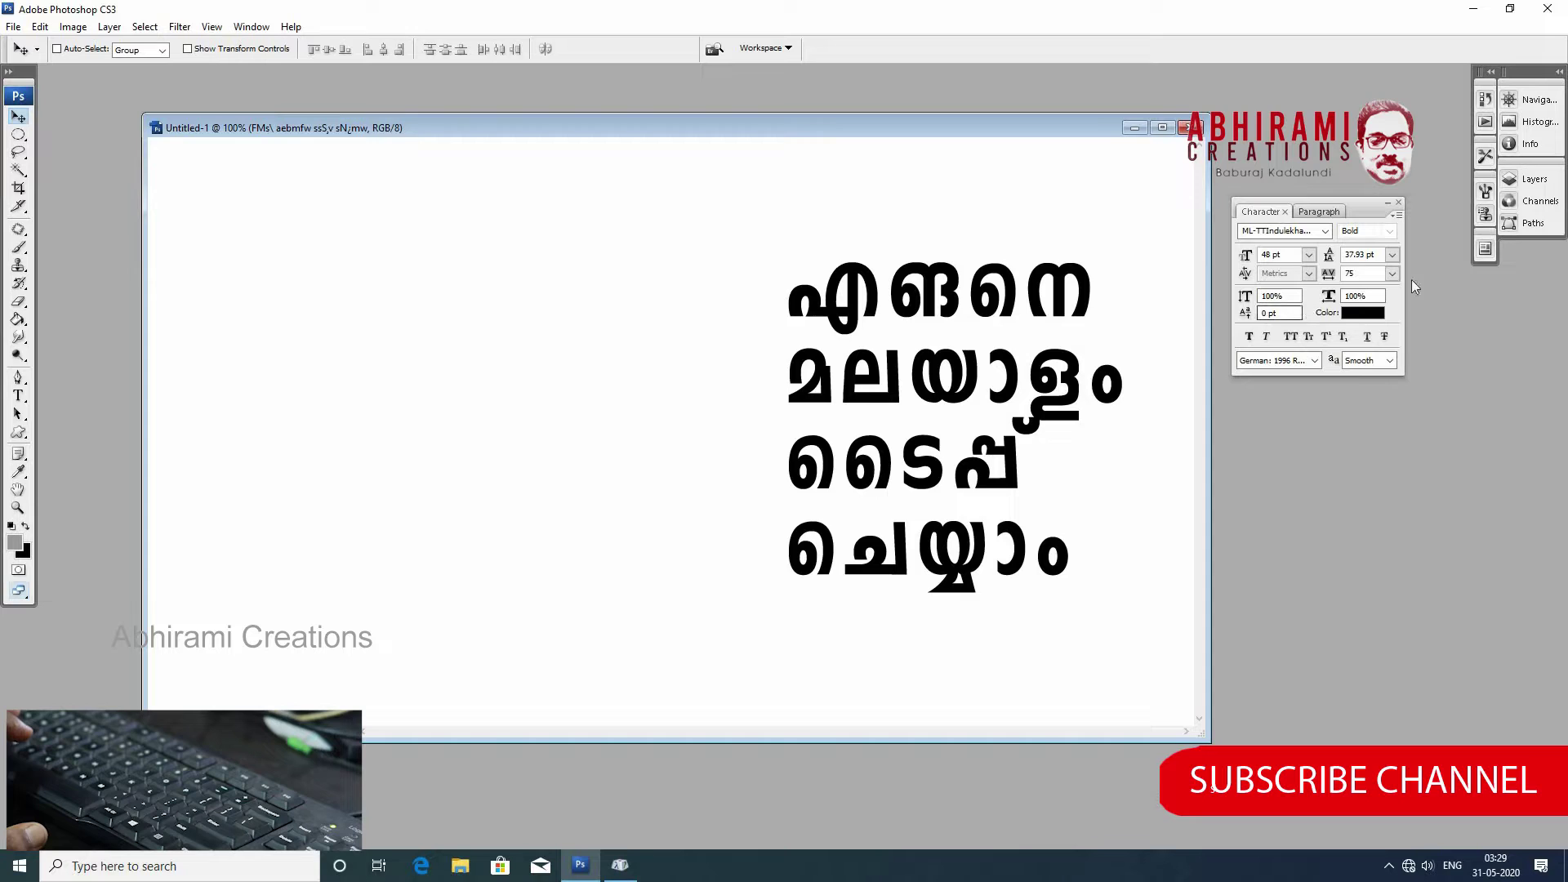
click(1391, 275)
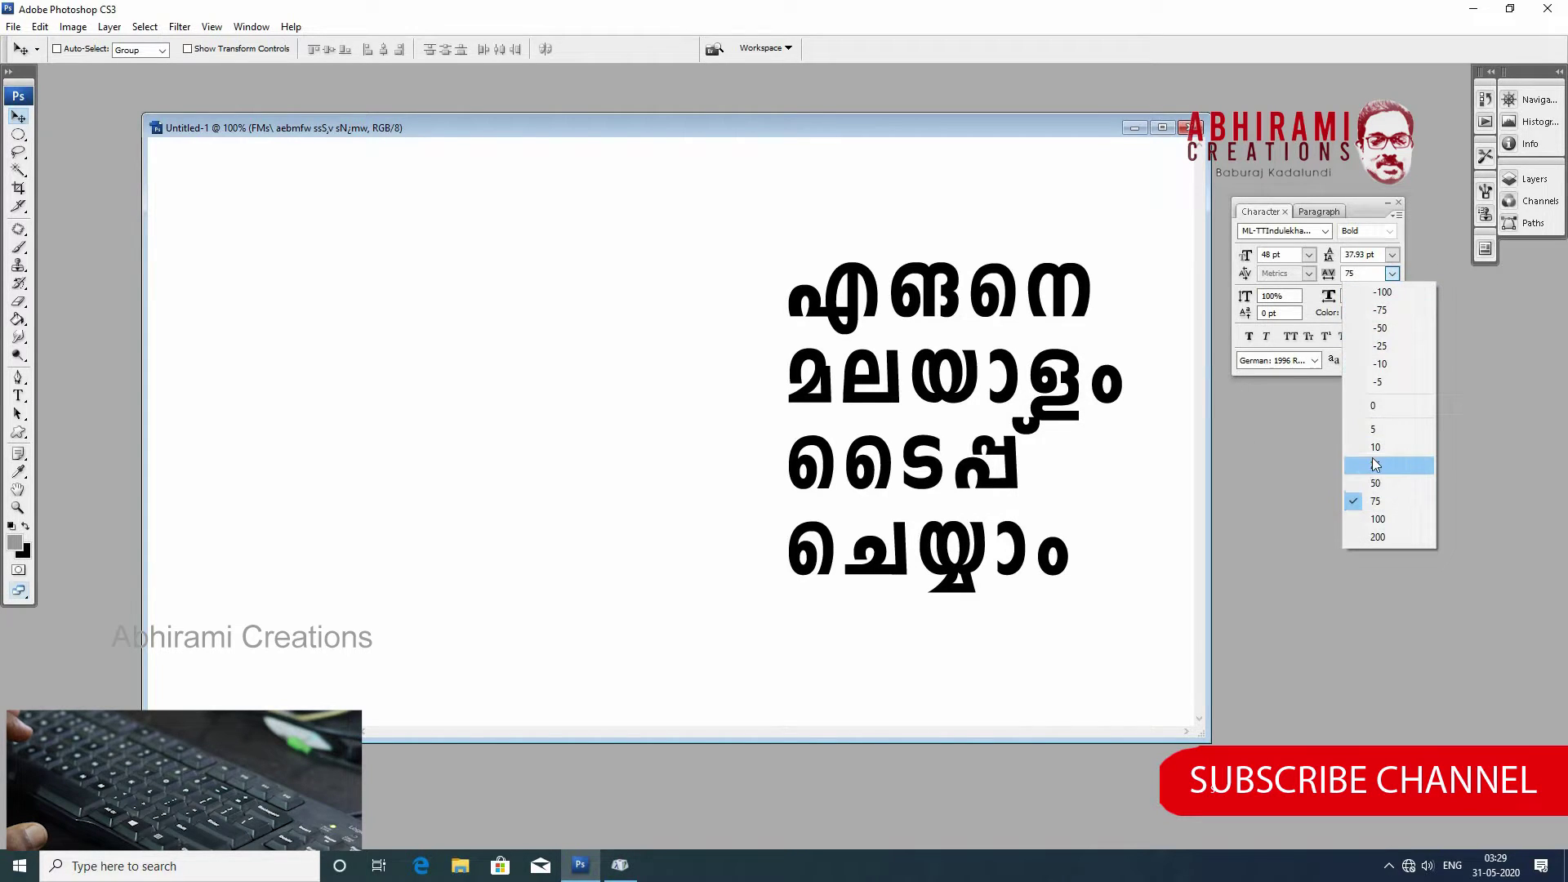
click(1377, 464)
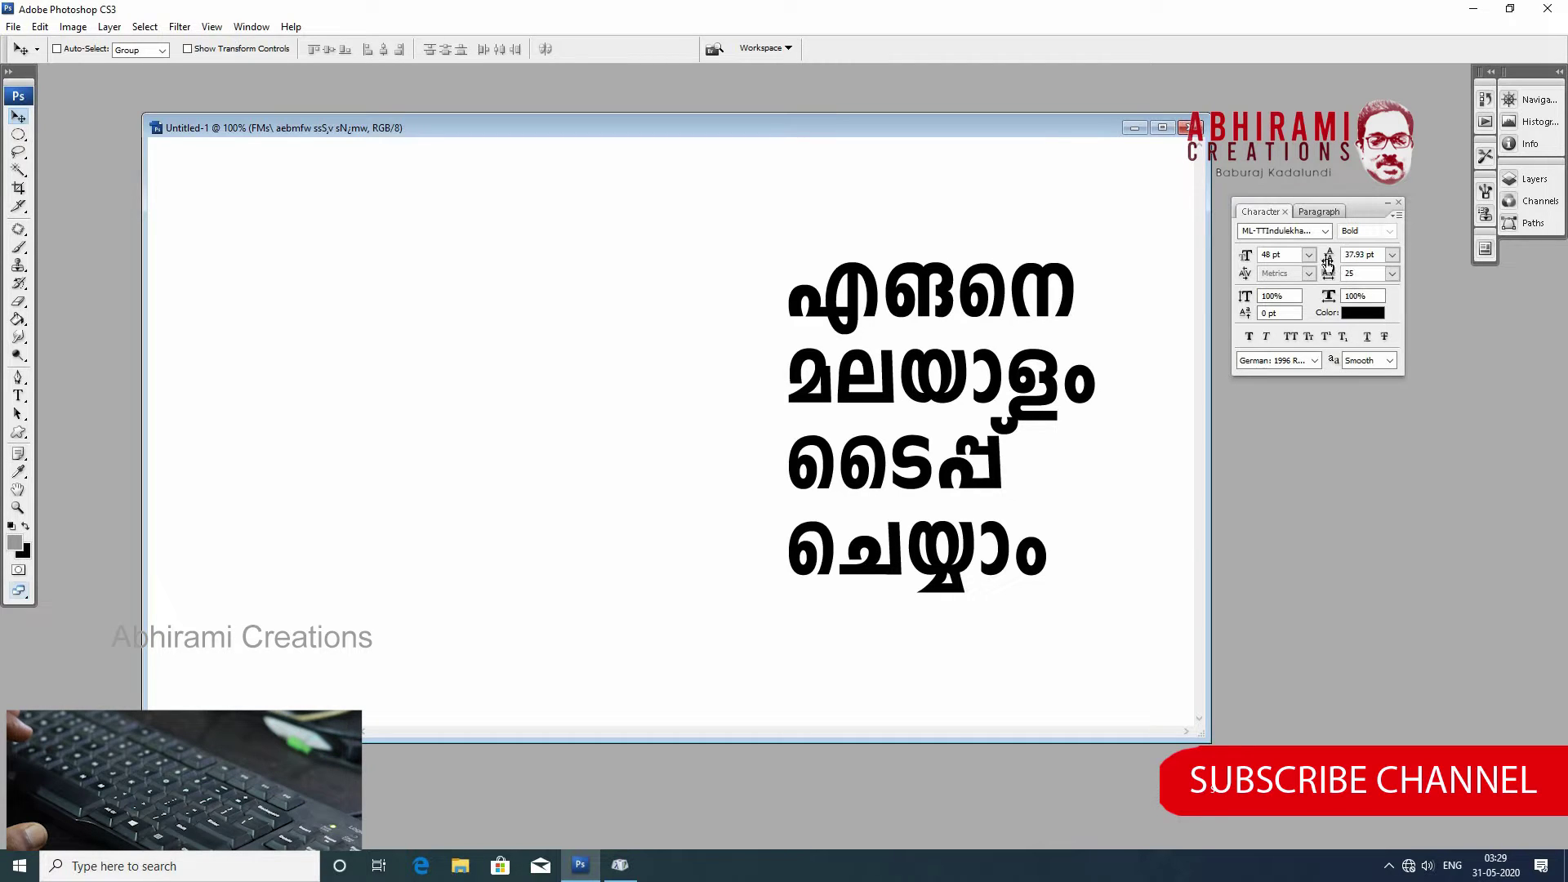
Try 48, 30 and 36 pt line spacing on the title, settling on 36 pt.
click(1391, 255)
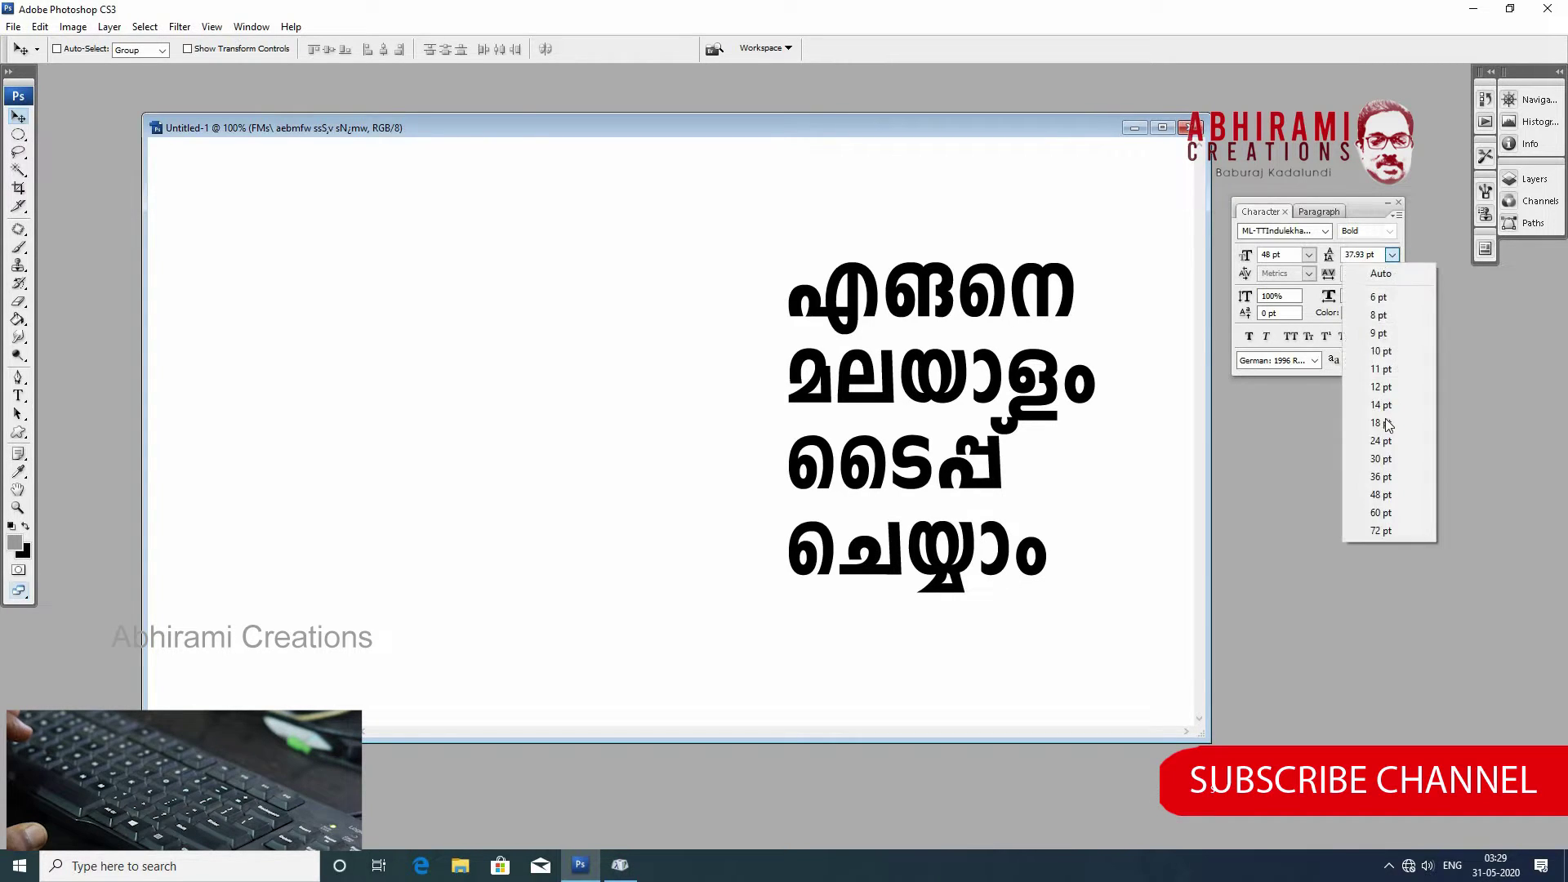
click(1380, 494)
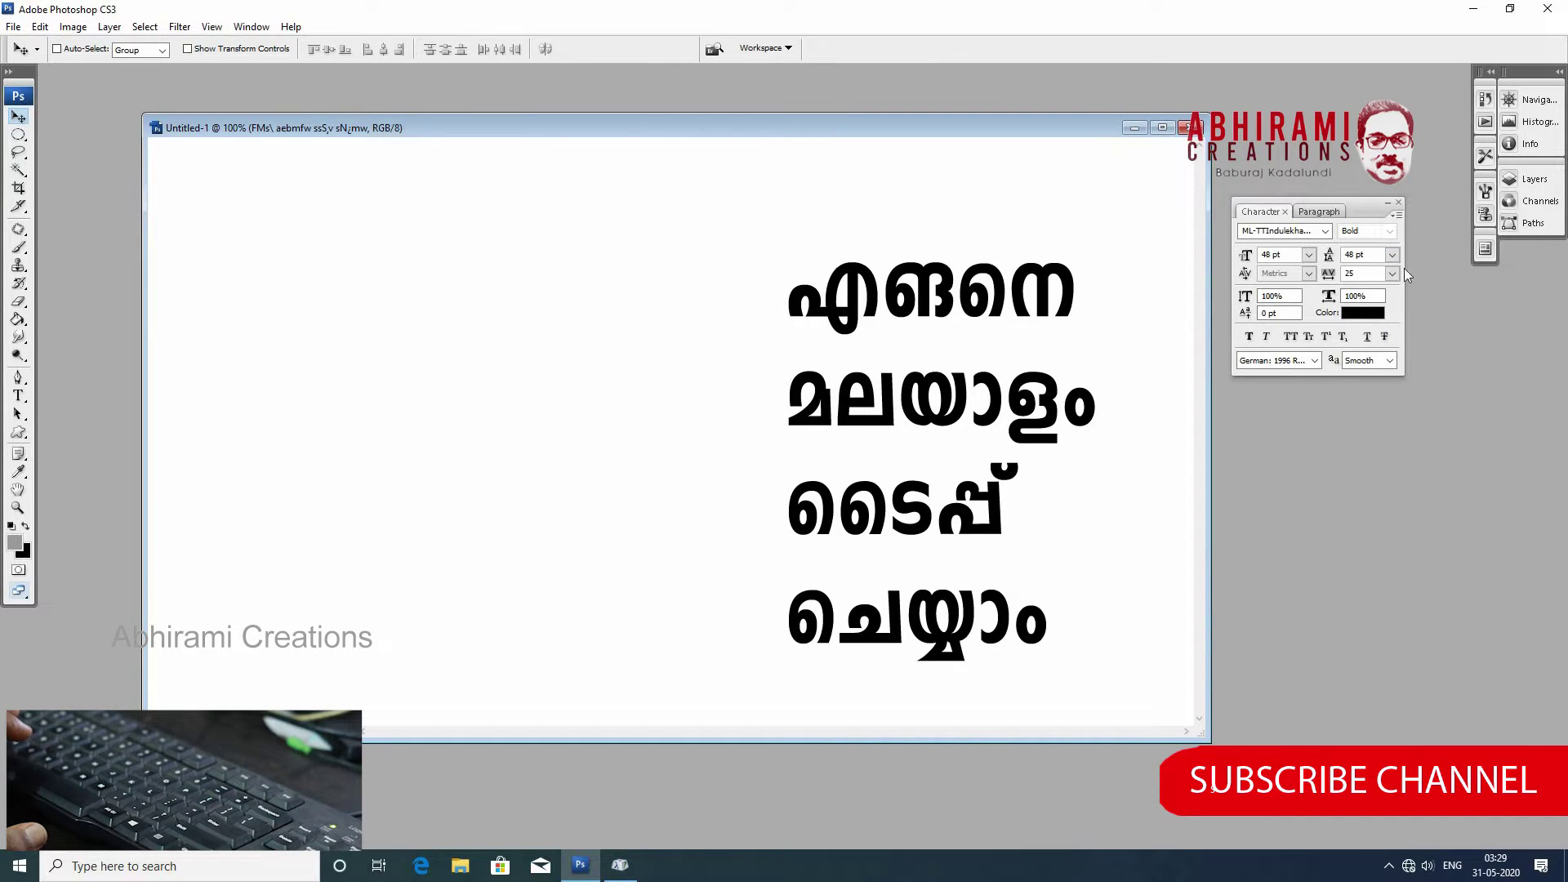
click(1391, 261)
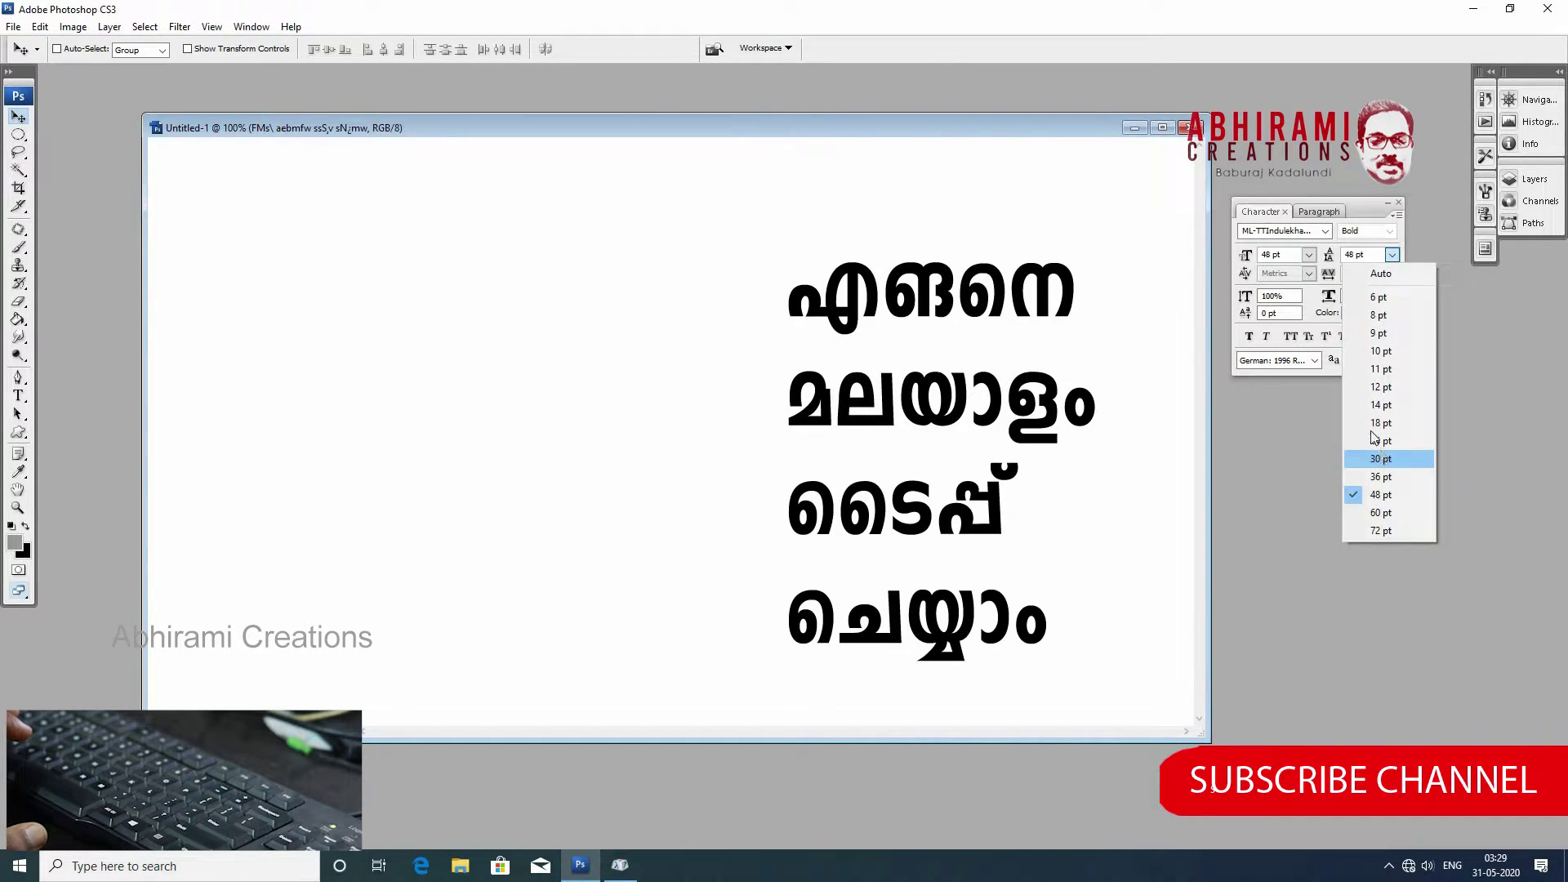
click(1375, 459)
click(1391, 254)
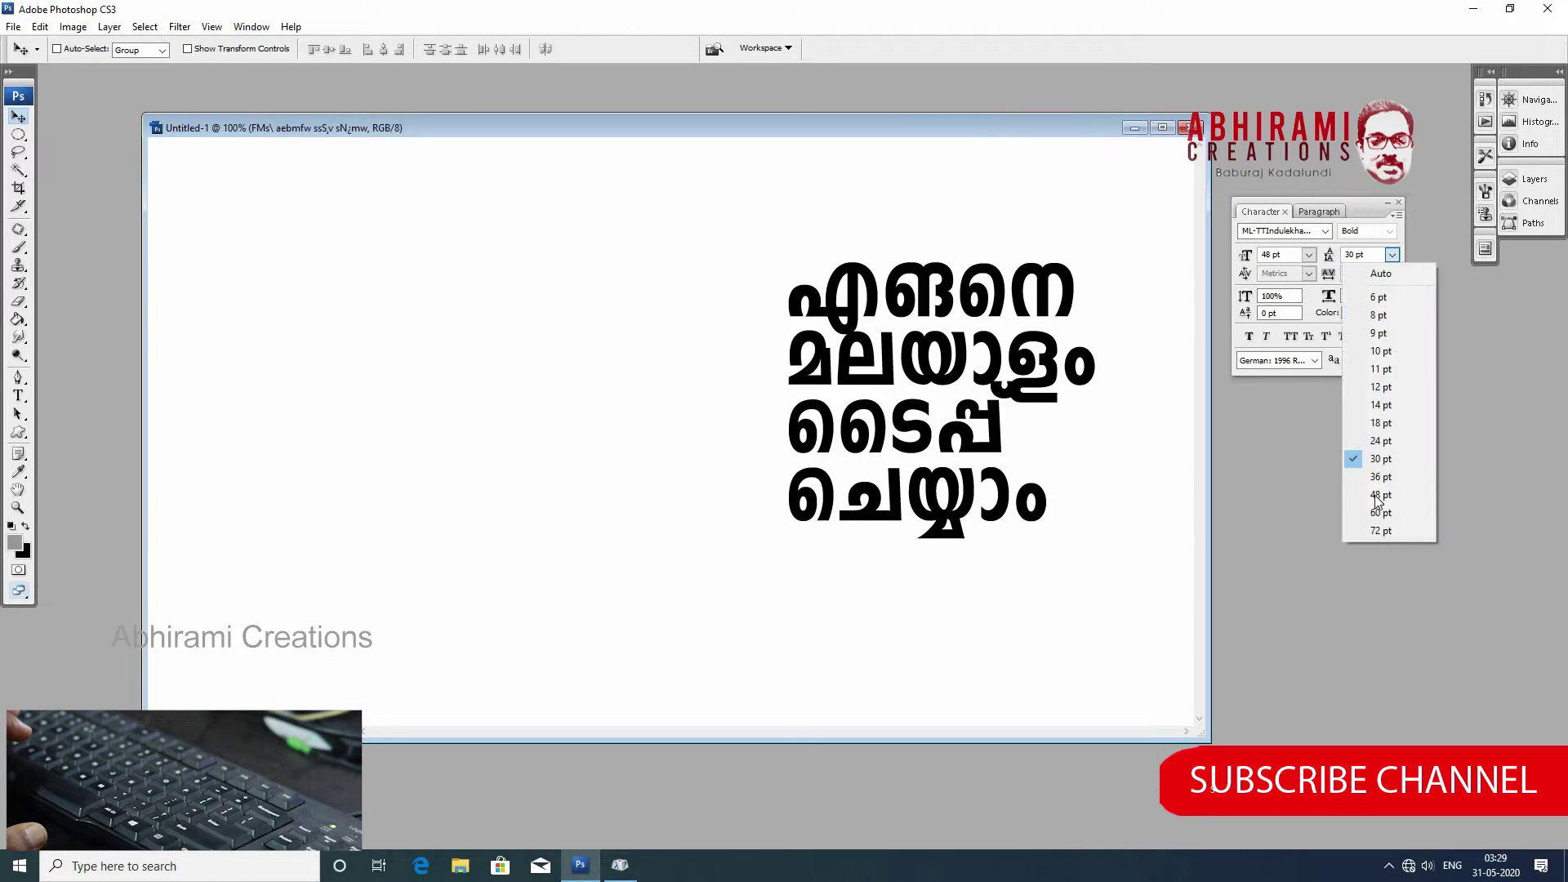
click(1370, 502)
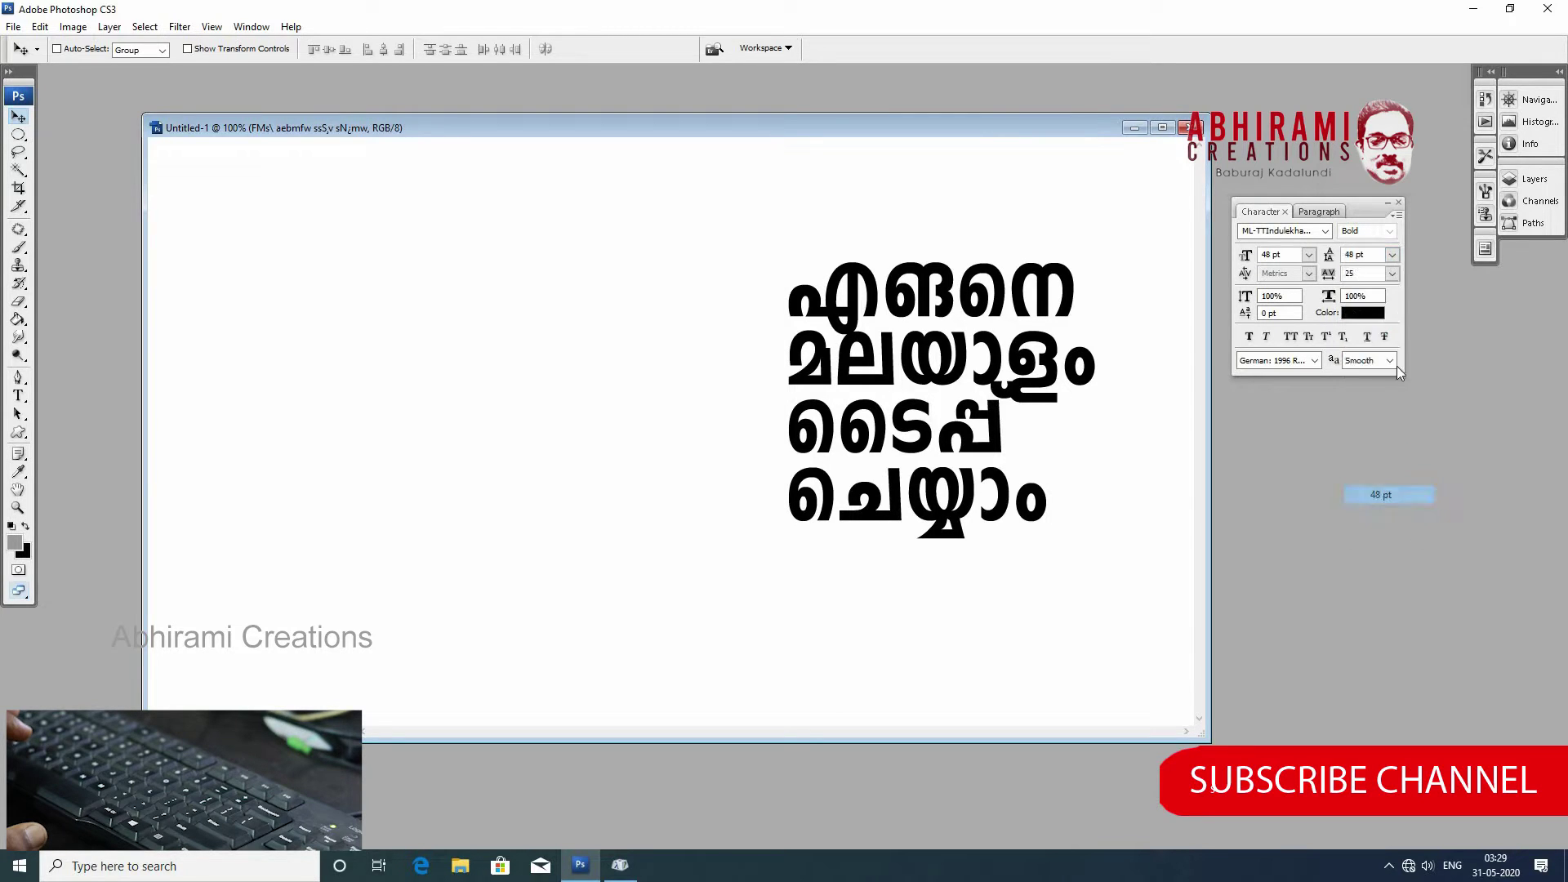
click(1391, 255)
click(1380, 476)
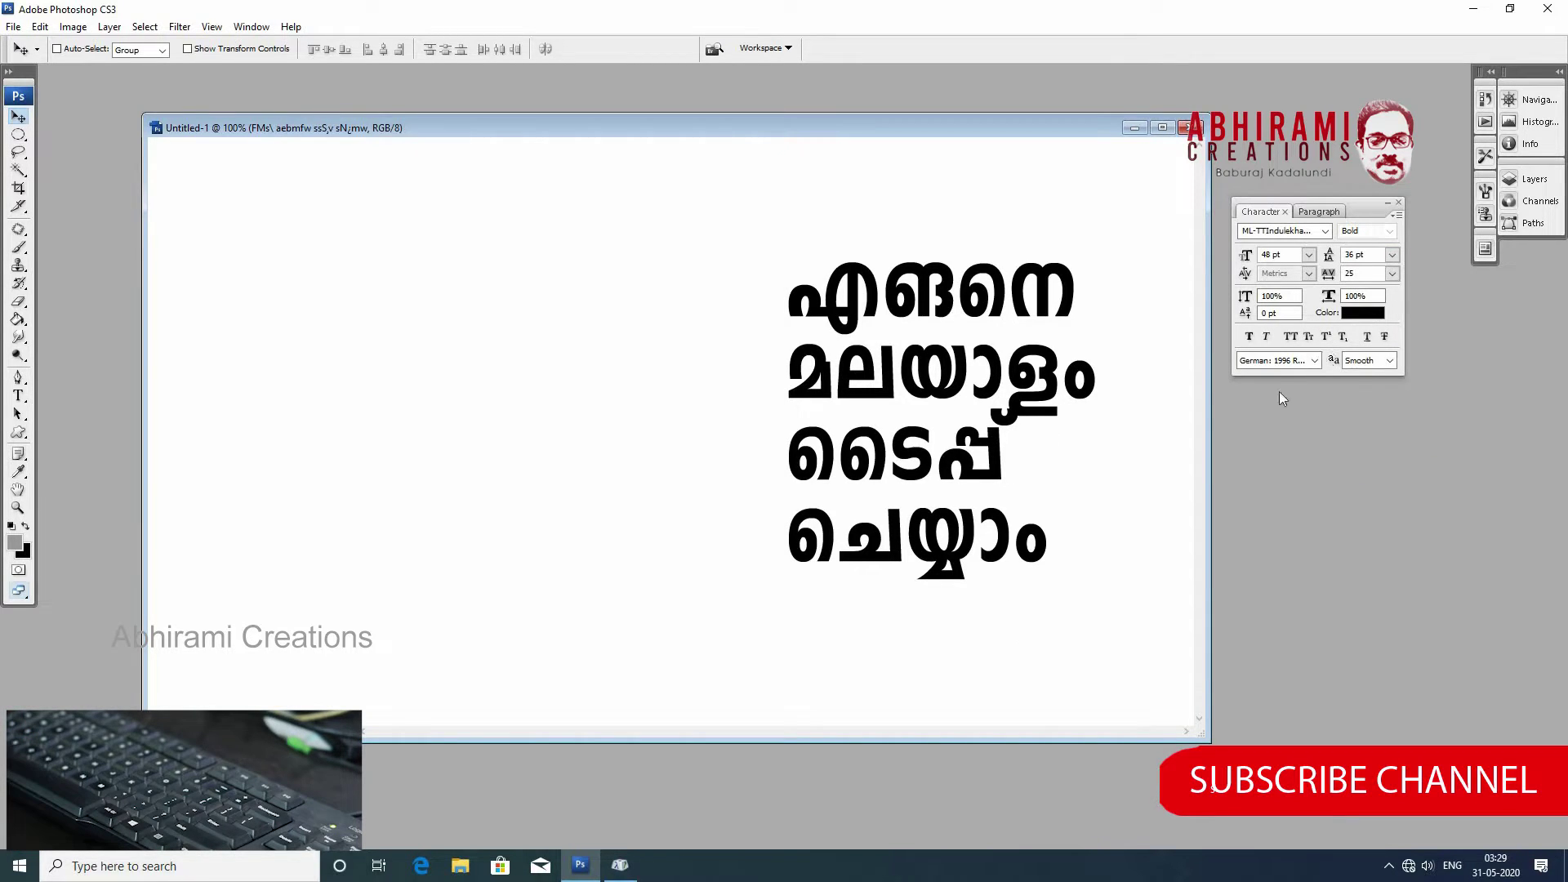
Make the title faux bold without italic and set its leading to 48 pt.
click(1251, 337)
click(1267, 337)
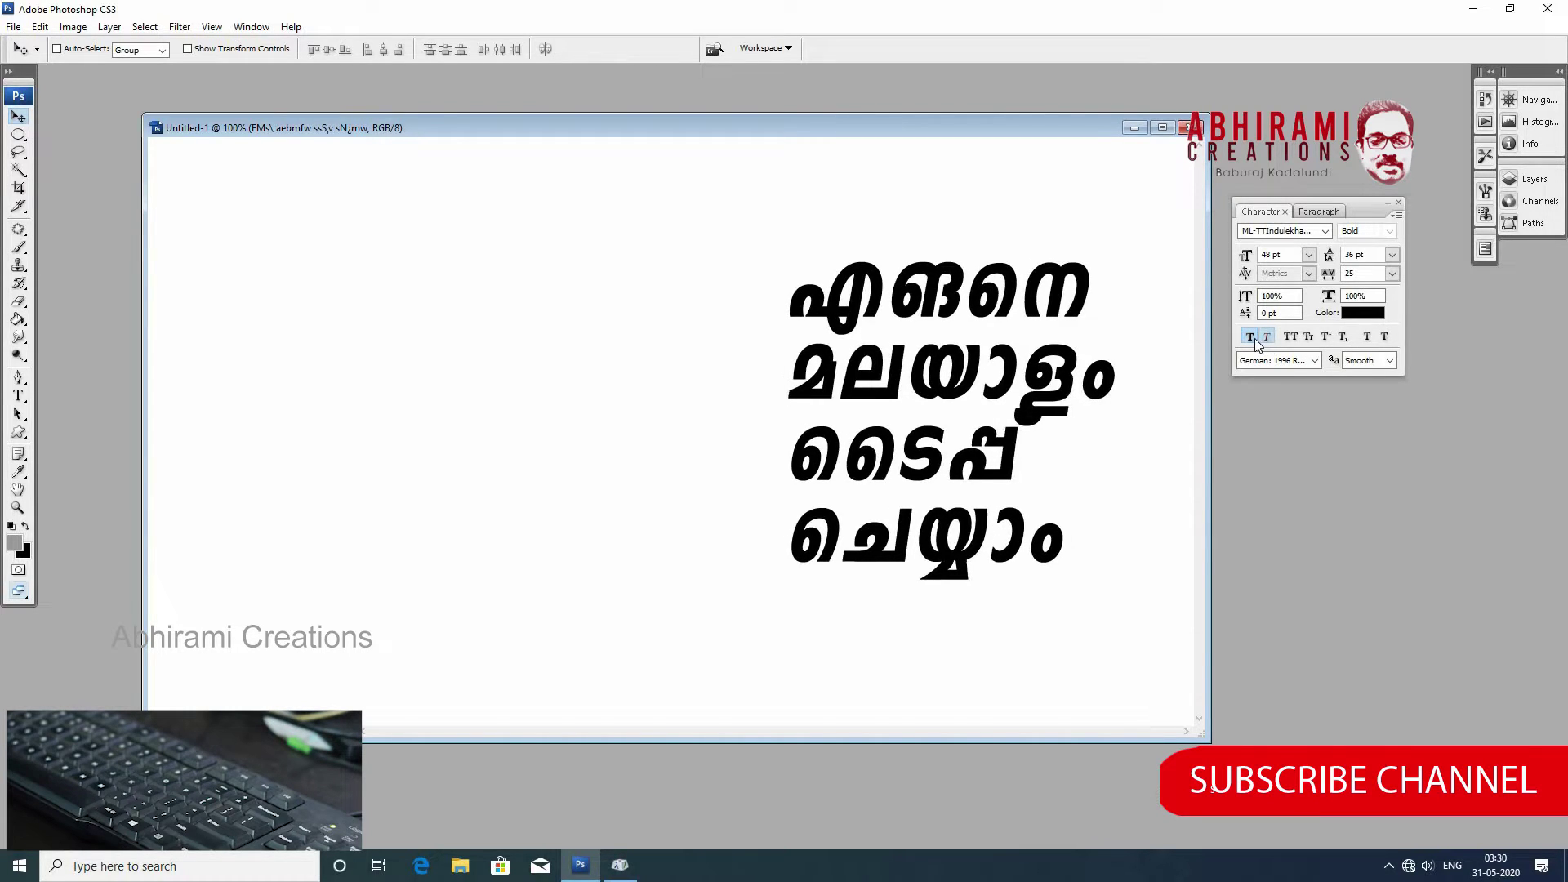
click(1249, 336)
click(1268, 337)
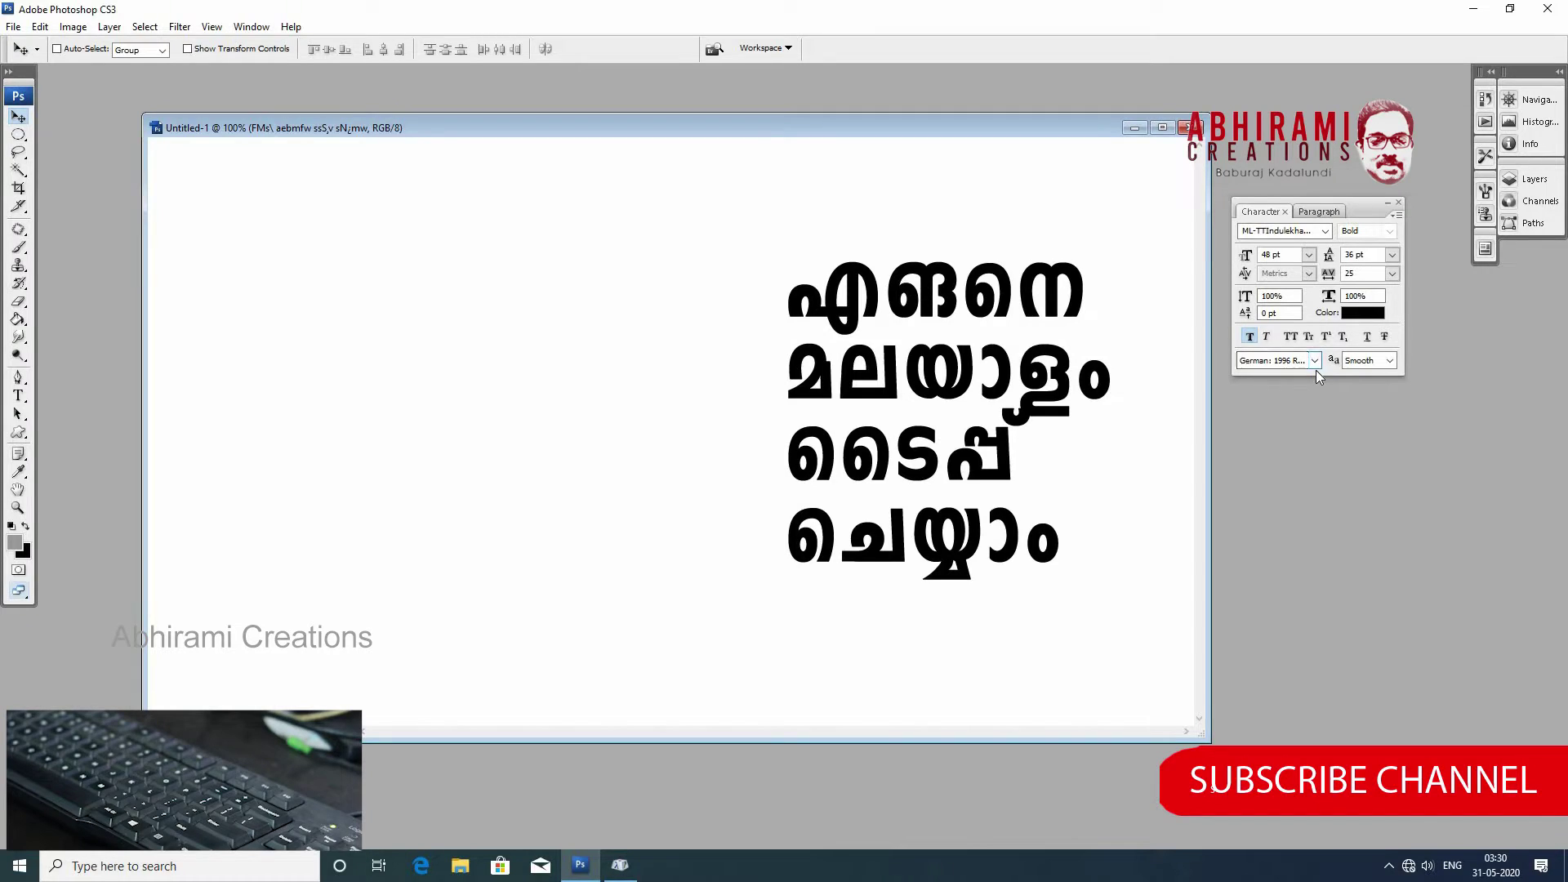
click(1392, 255)
click(1379, 495)
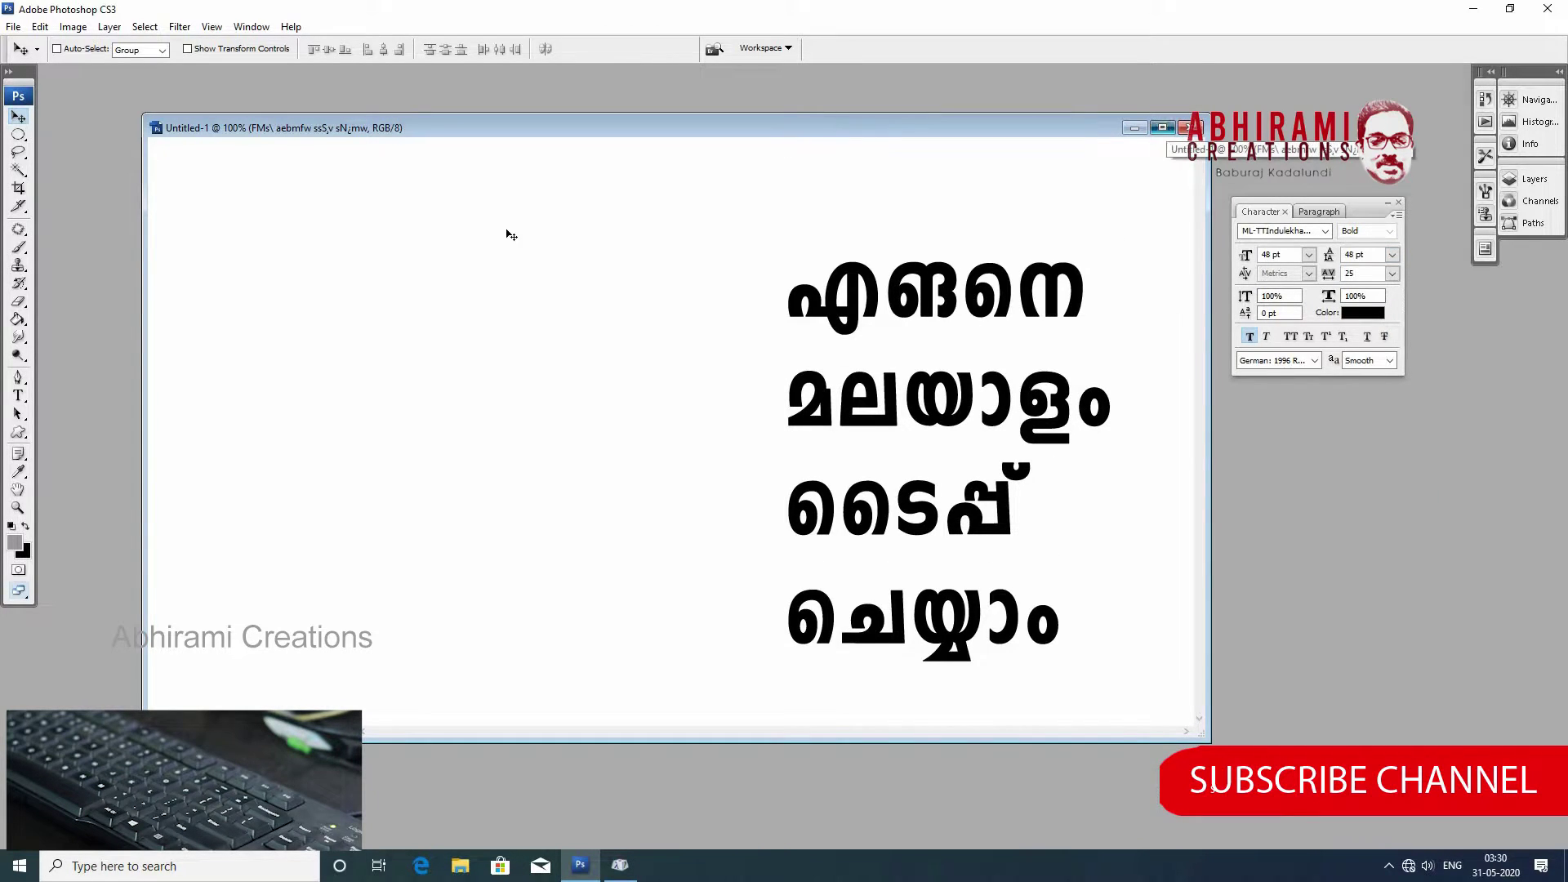
Maximize the document, move the Character panel aside, and drag the title up and left.
click(1162, 128)
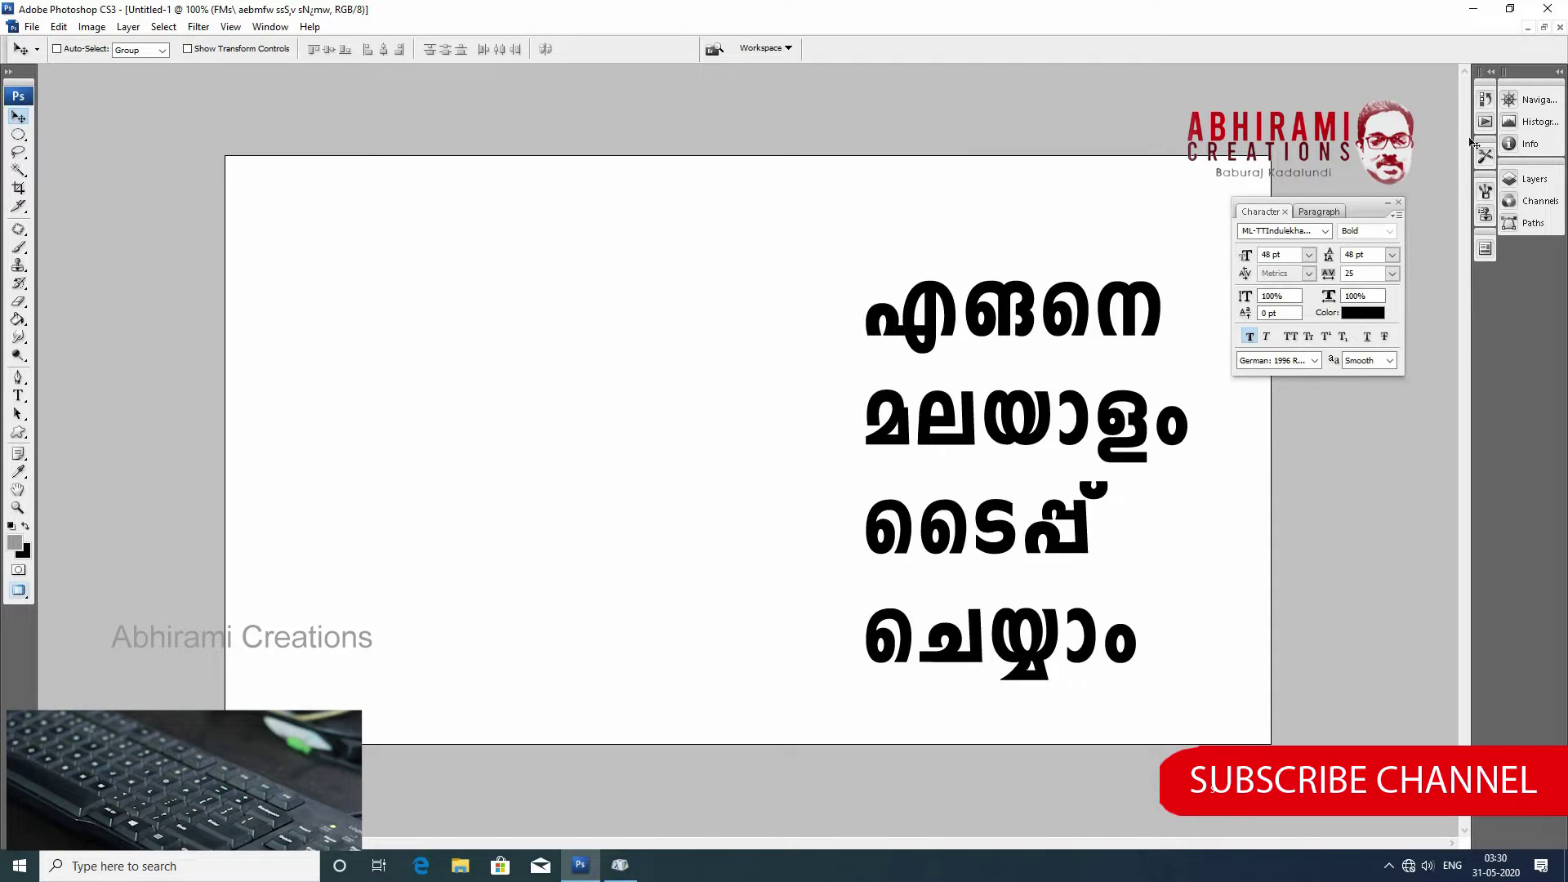
drag(1351, 203, 1470, 124)
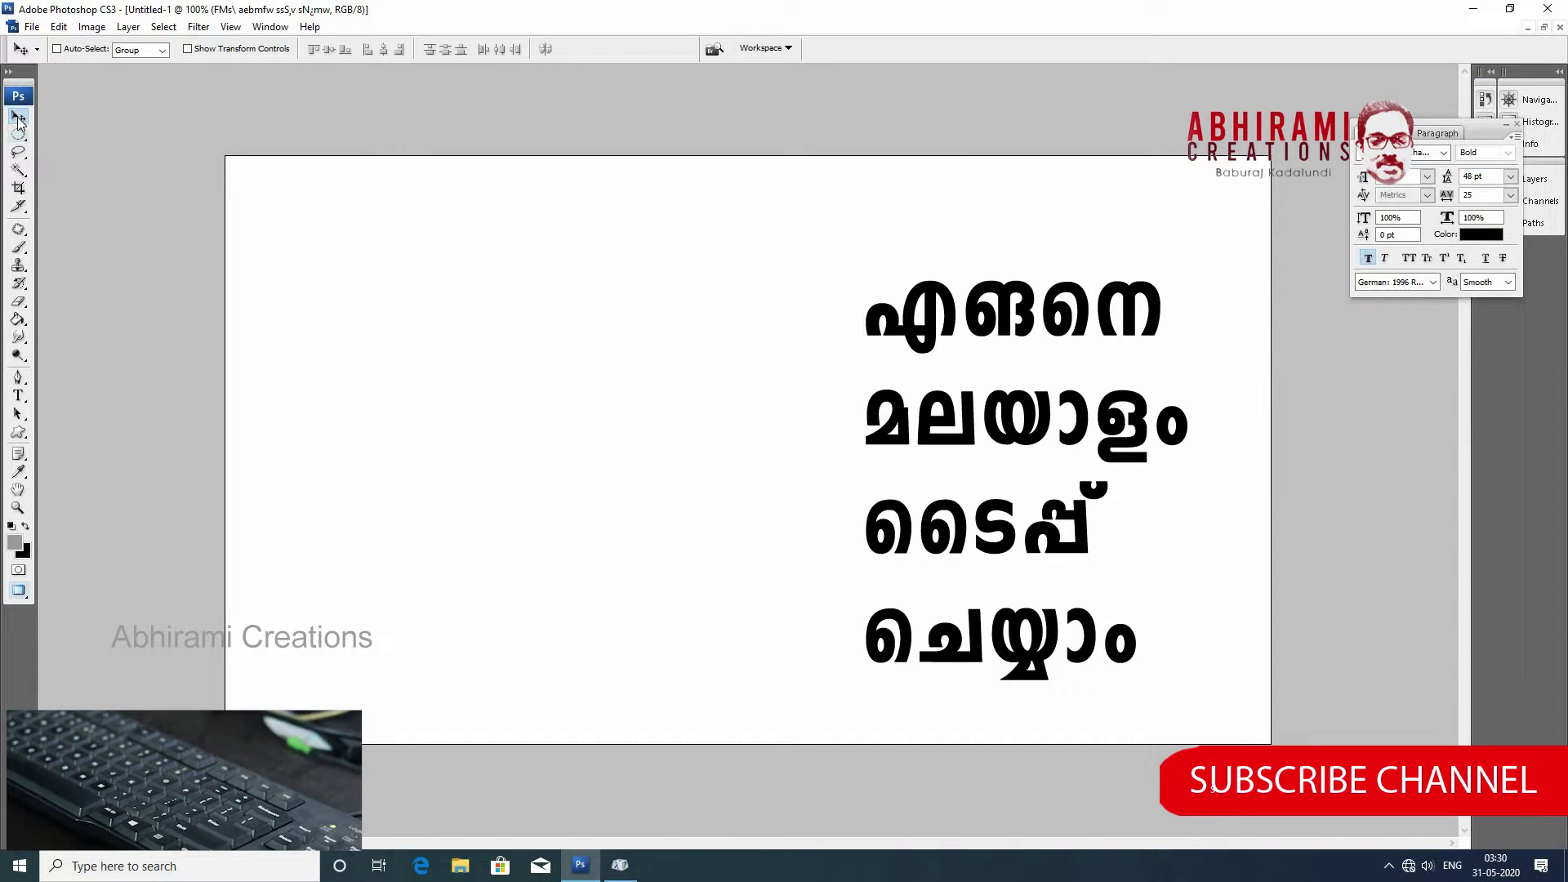
right_click(1015, 317)
click(1015, 317)
drag(1015, 319, 980, 269)
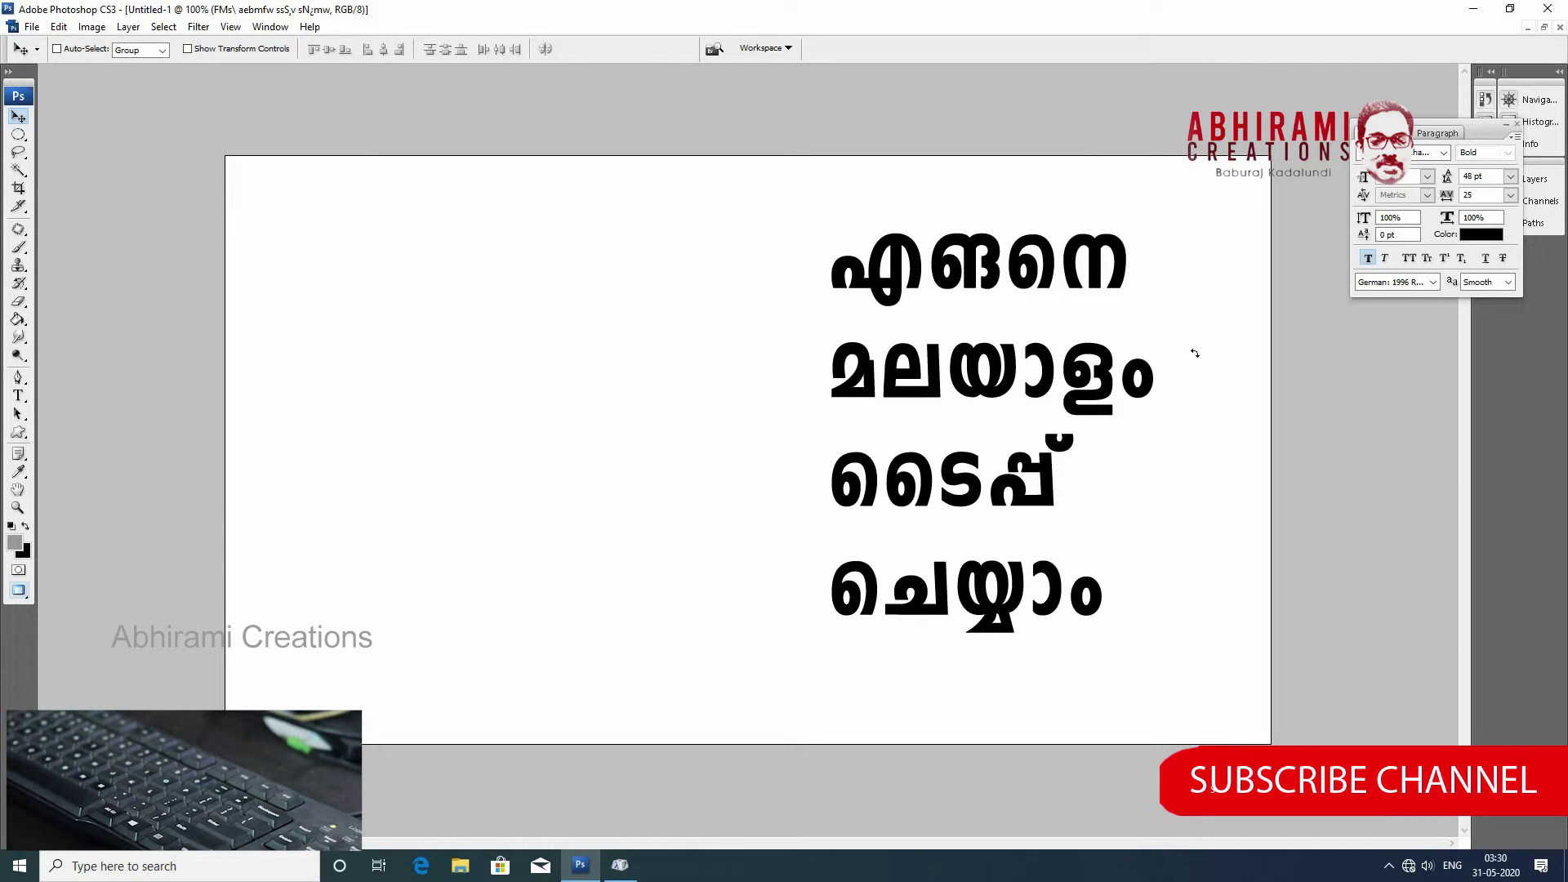
Free-transform the title down to about 79.4%, shift it slightly right, and commit.
key(ctrl+t)
drag(1137, 244, 1107, 285)
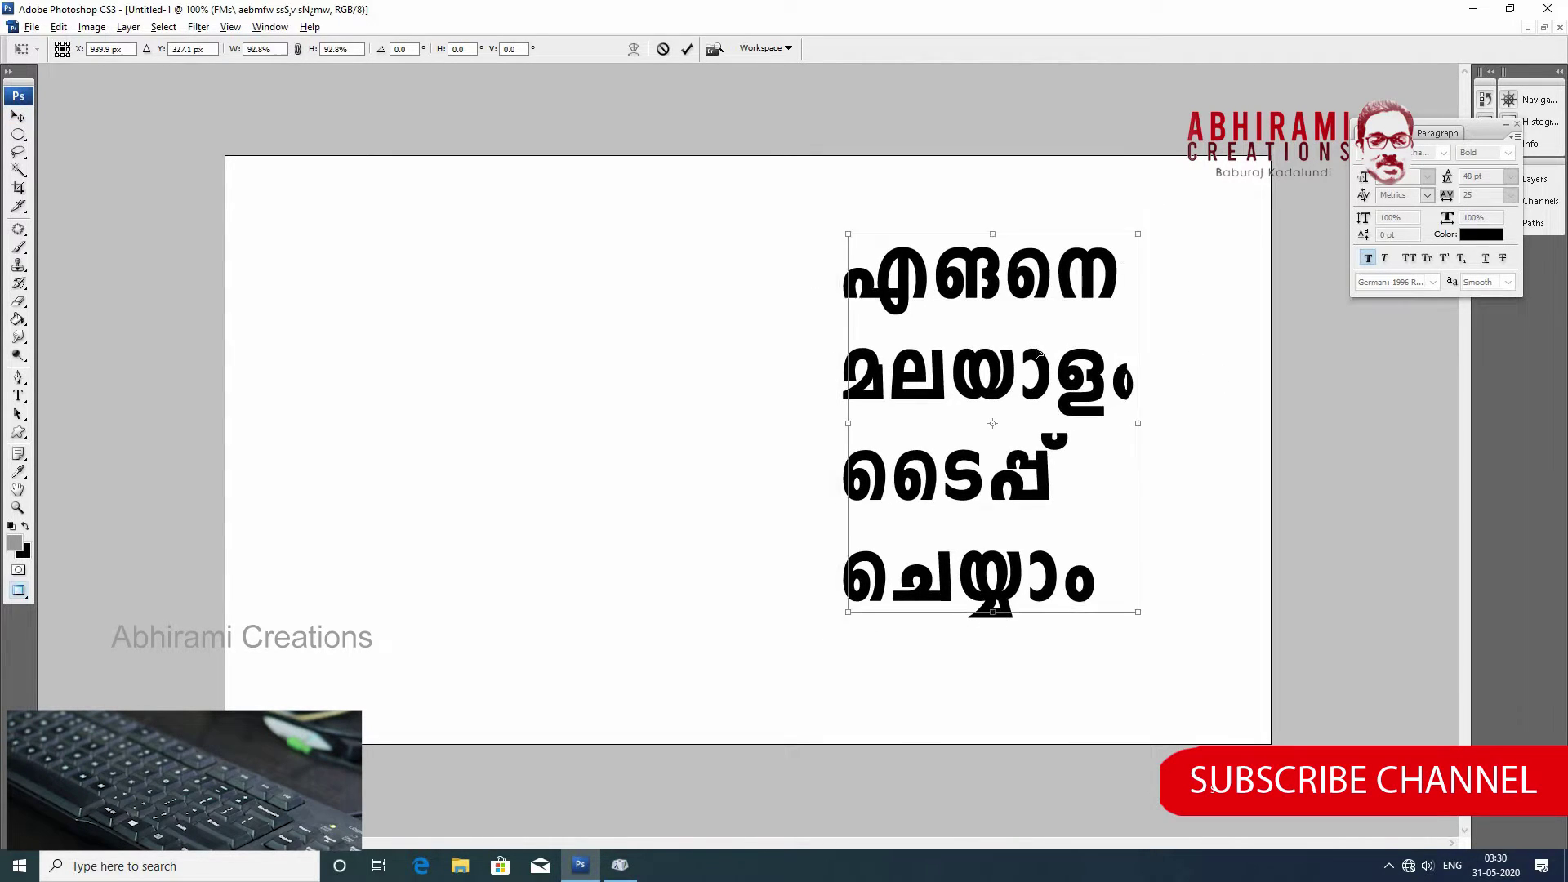
drag(1013, 368, 1035, 371)
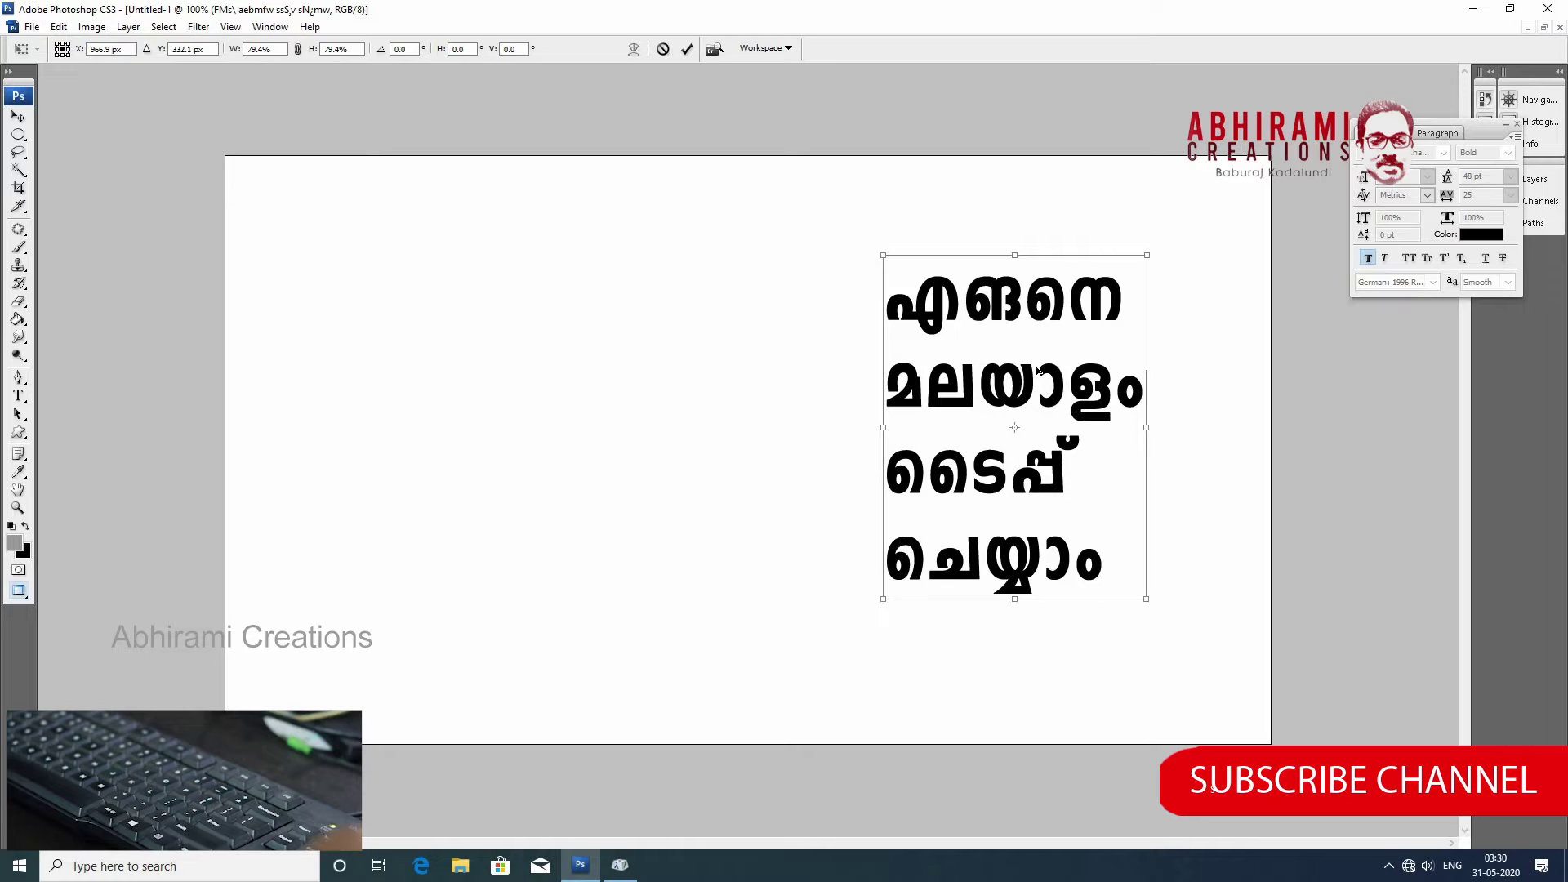
key(Return)
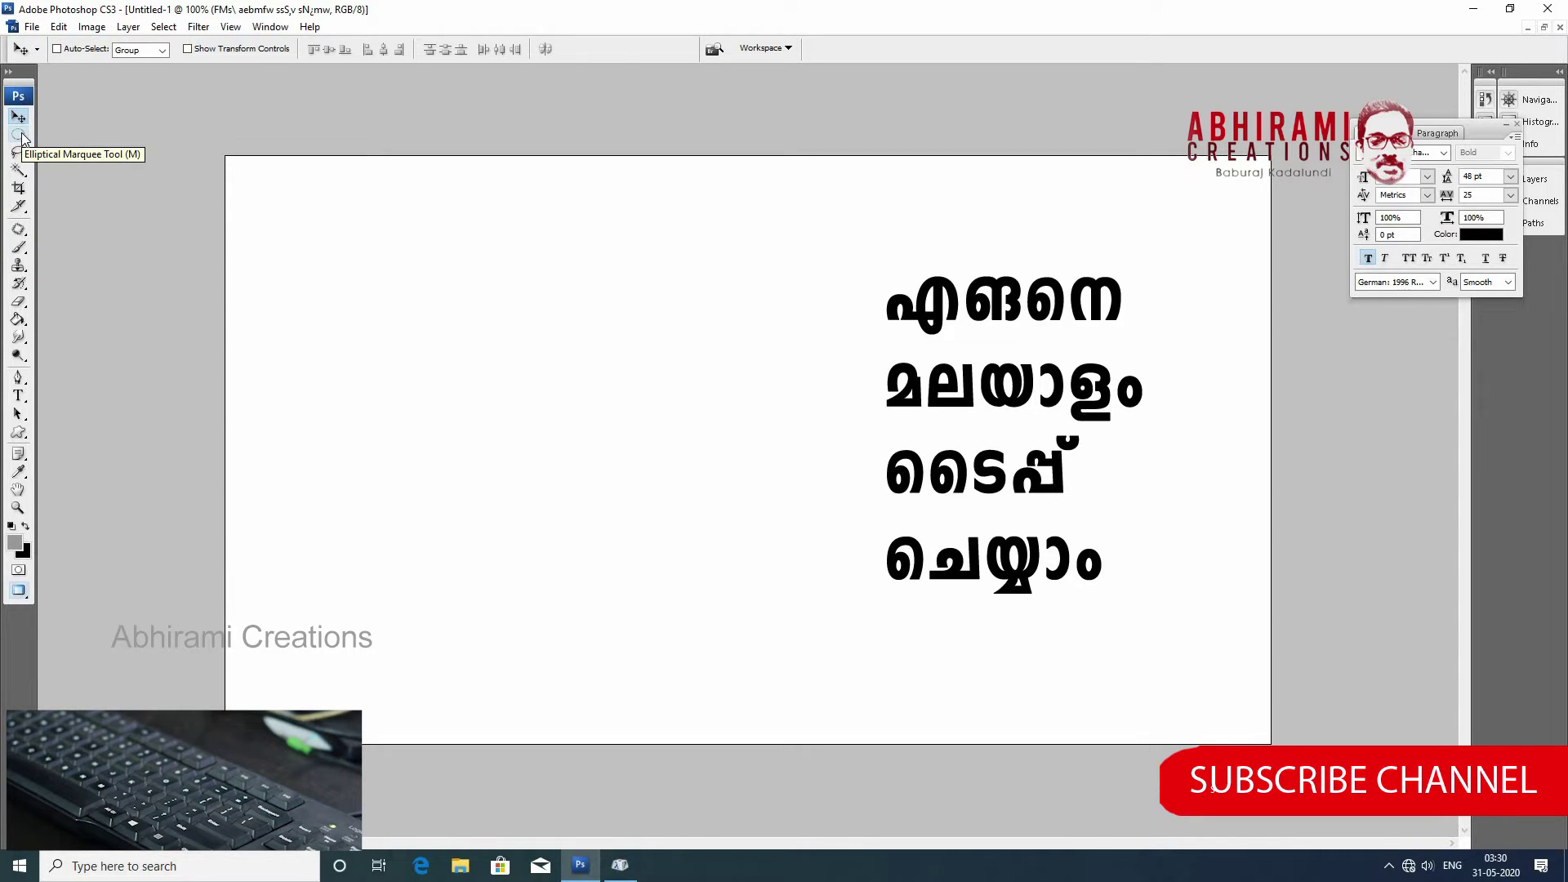
Fill a large circular selection around the title with grey on a new layer above Background.
click(19, 136)
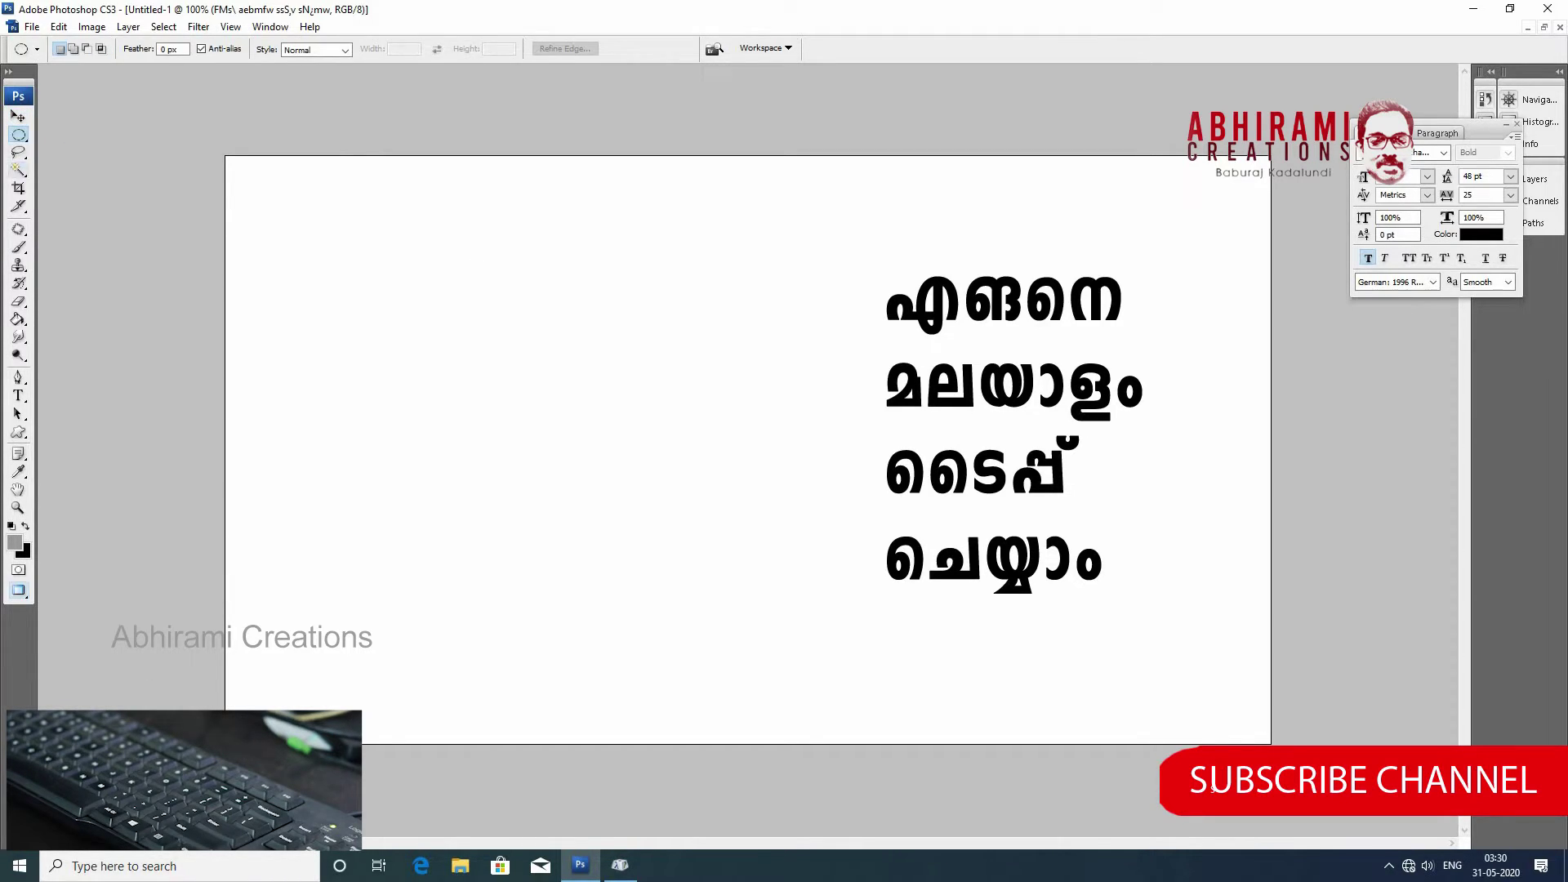
drag(809, 238, 1215, 664)
drag(1124, 585, 1109, 563)
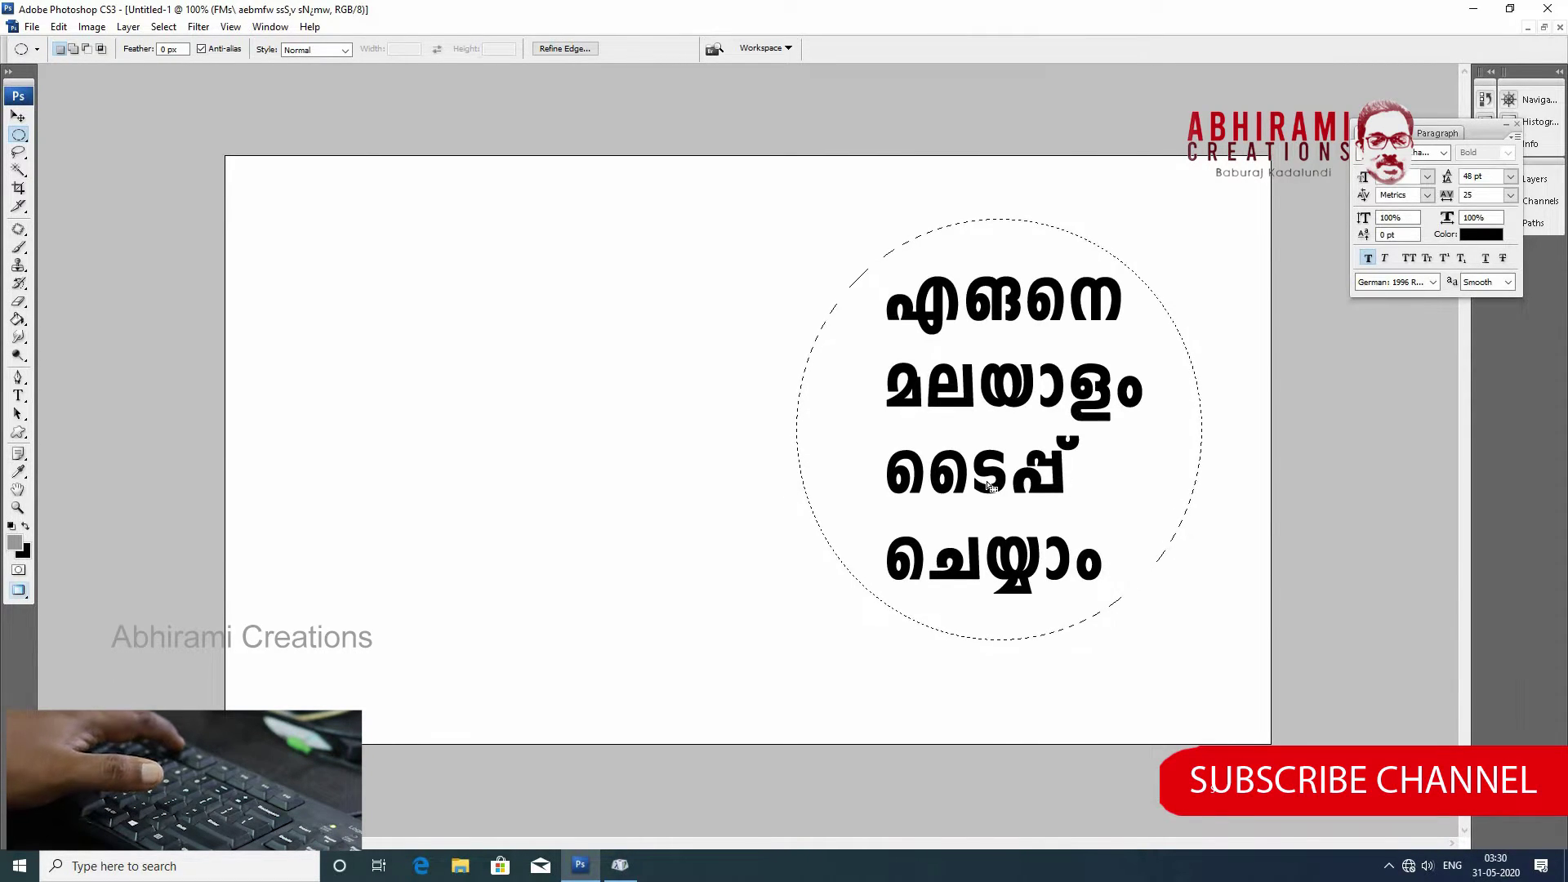
click(1535, 178)
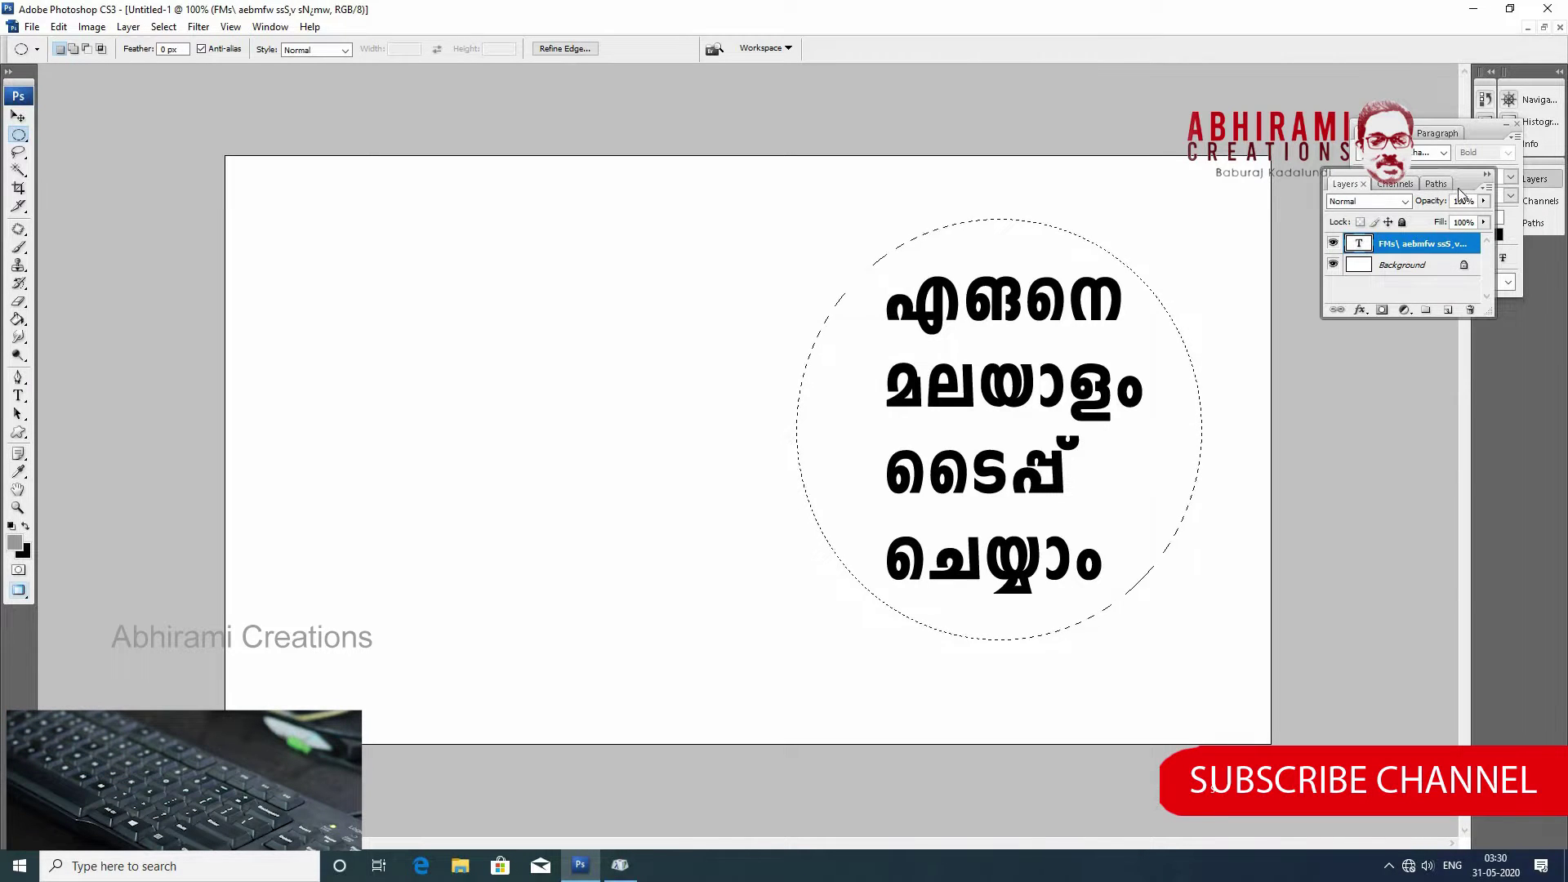
click(1417, 269)
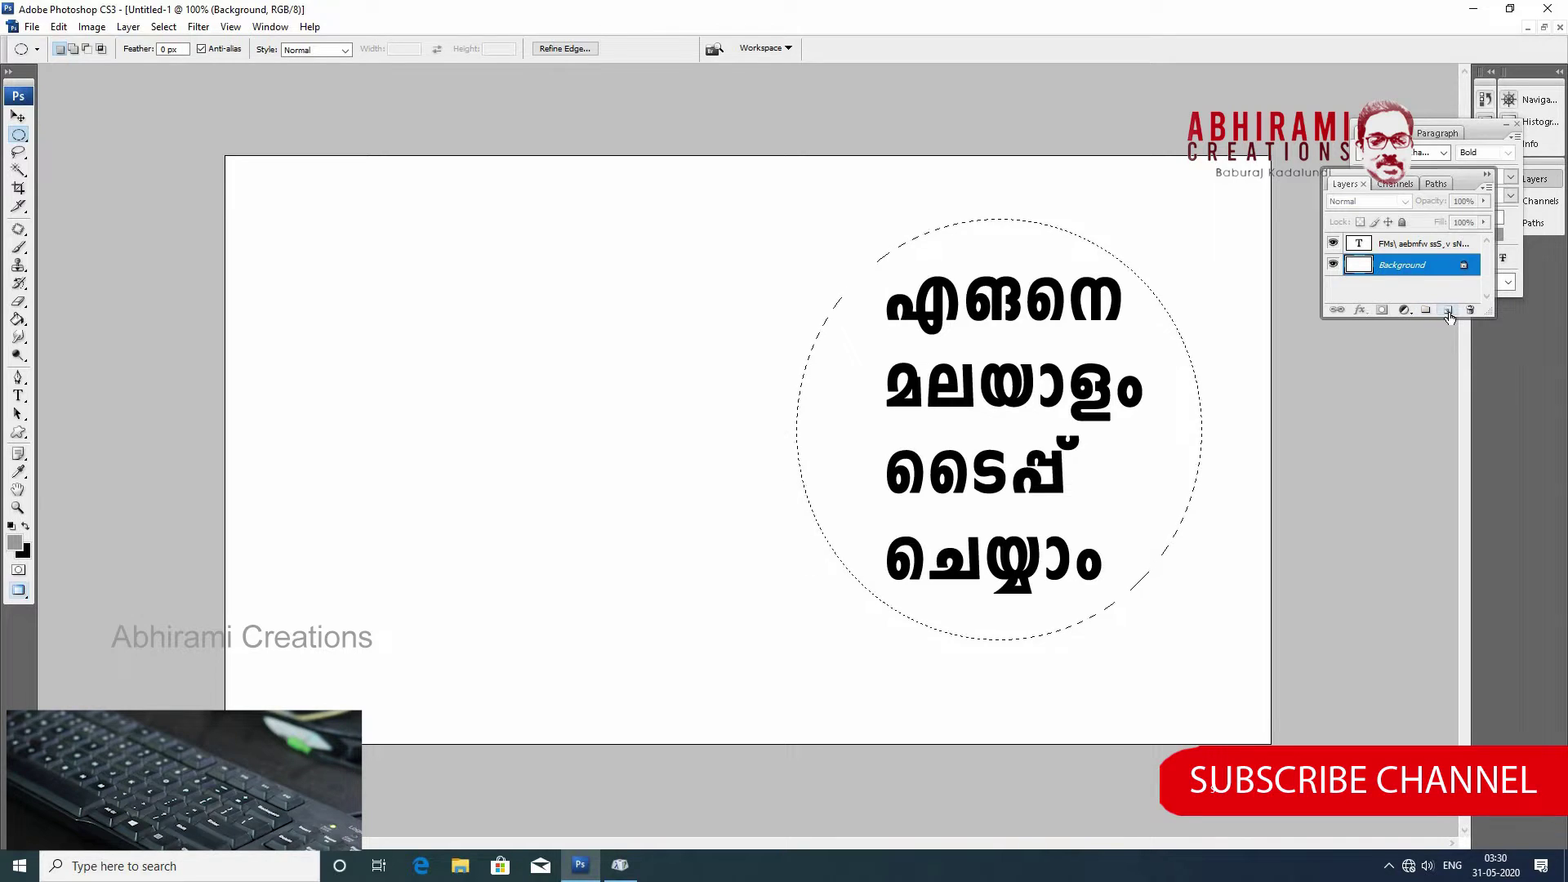
click(1447, 311)
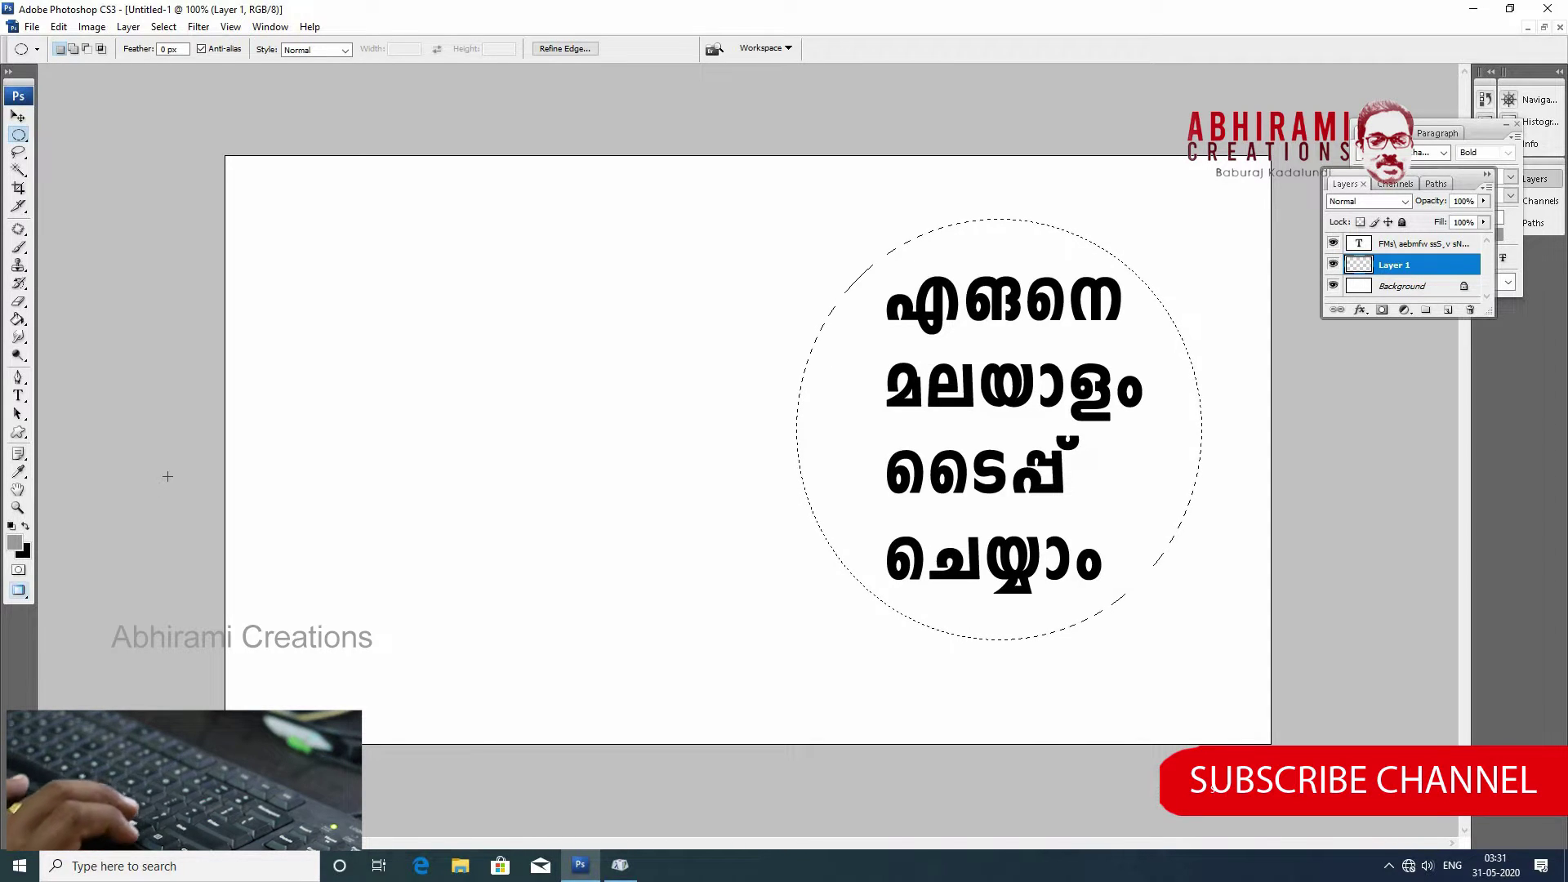
key(alt+BackSpace)
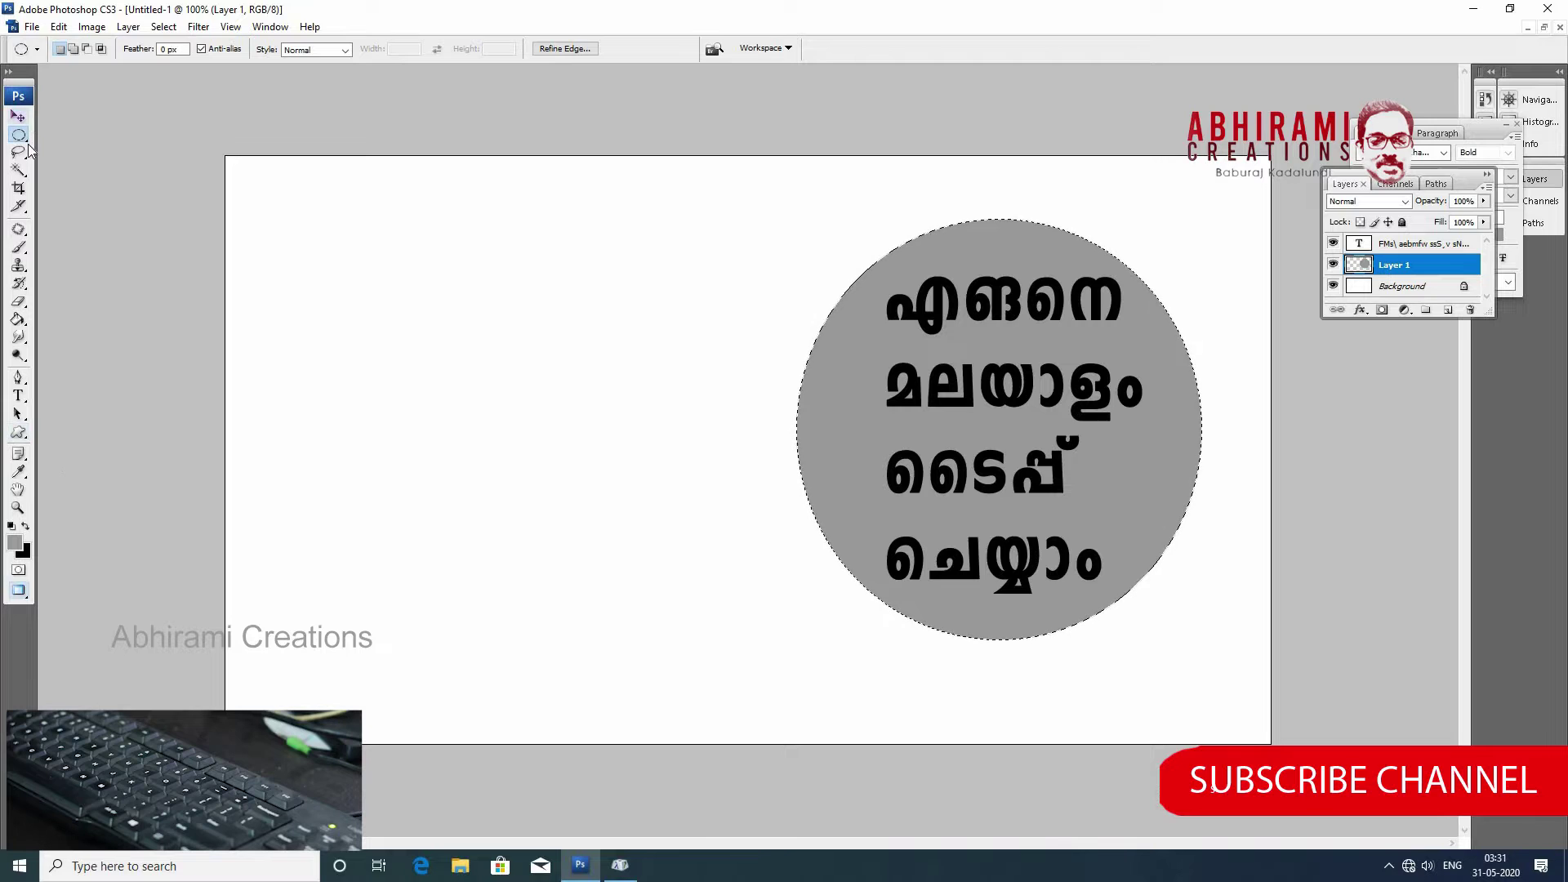
key(ctrl+d)
Re-centre the Malayalam title inside the grey circle.
click(18, 117)
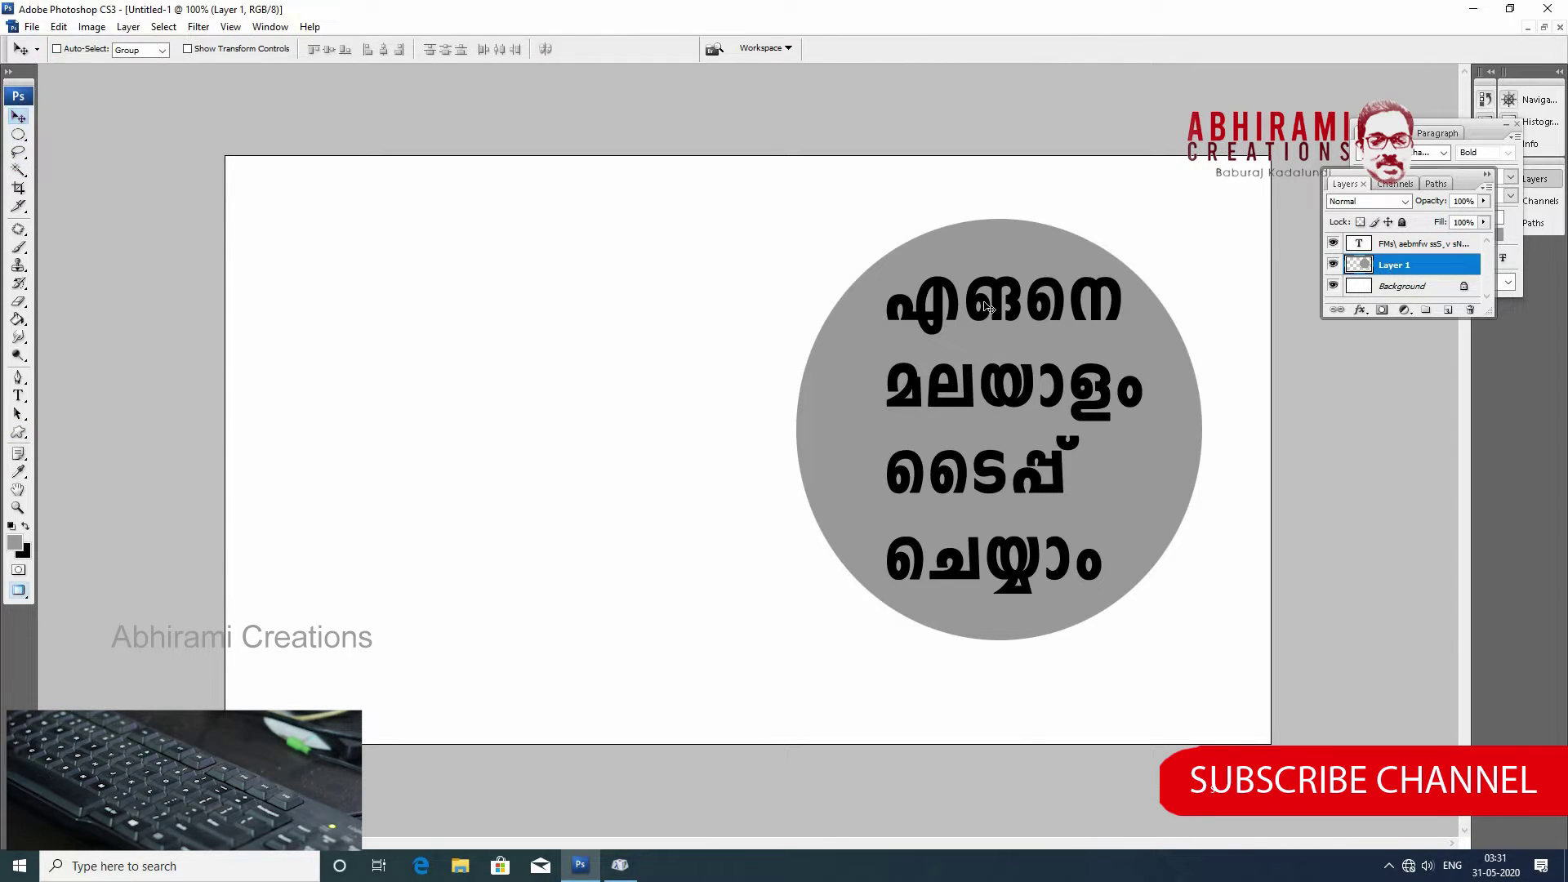
drag(986, 307, 972, 301)
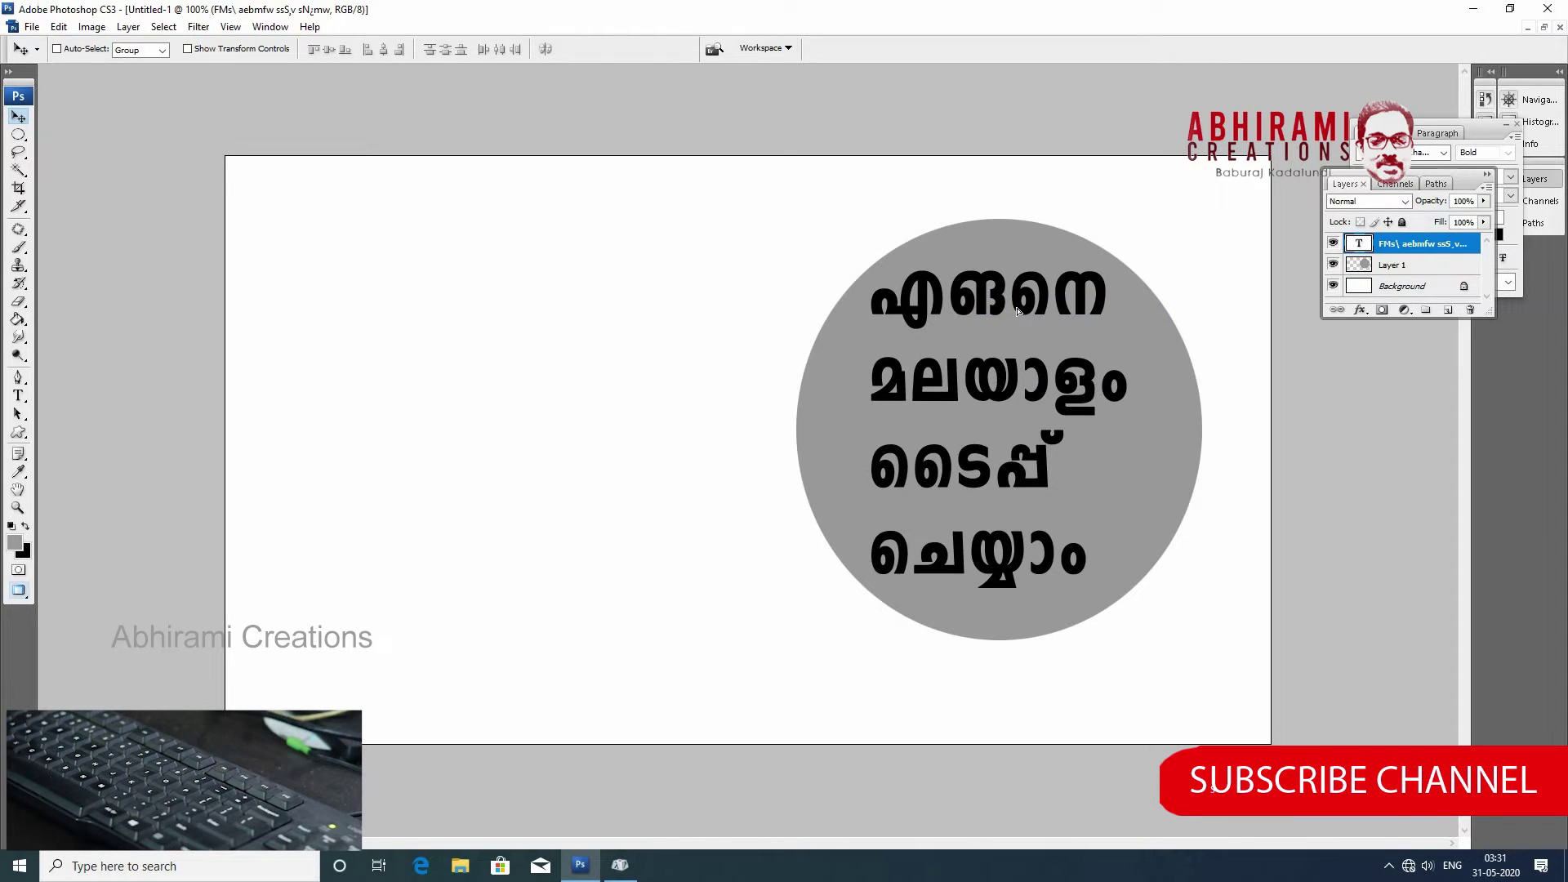
key(Right)
key(Right)
key(Right)
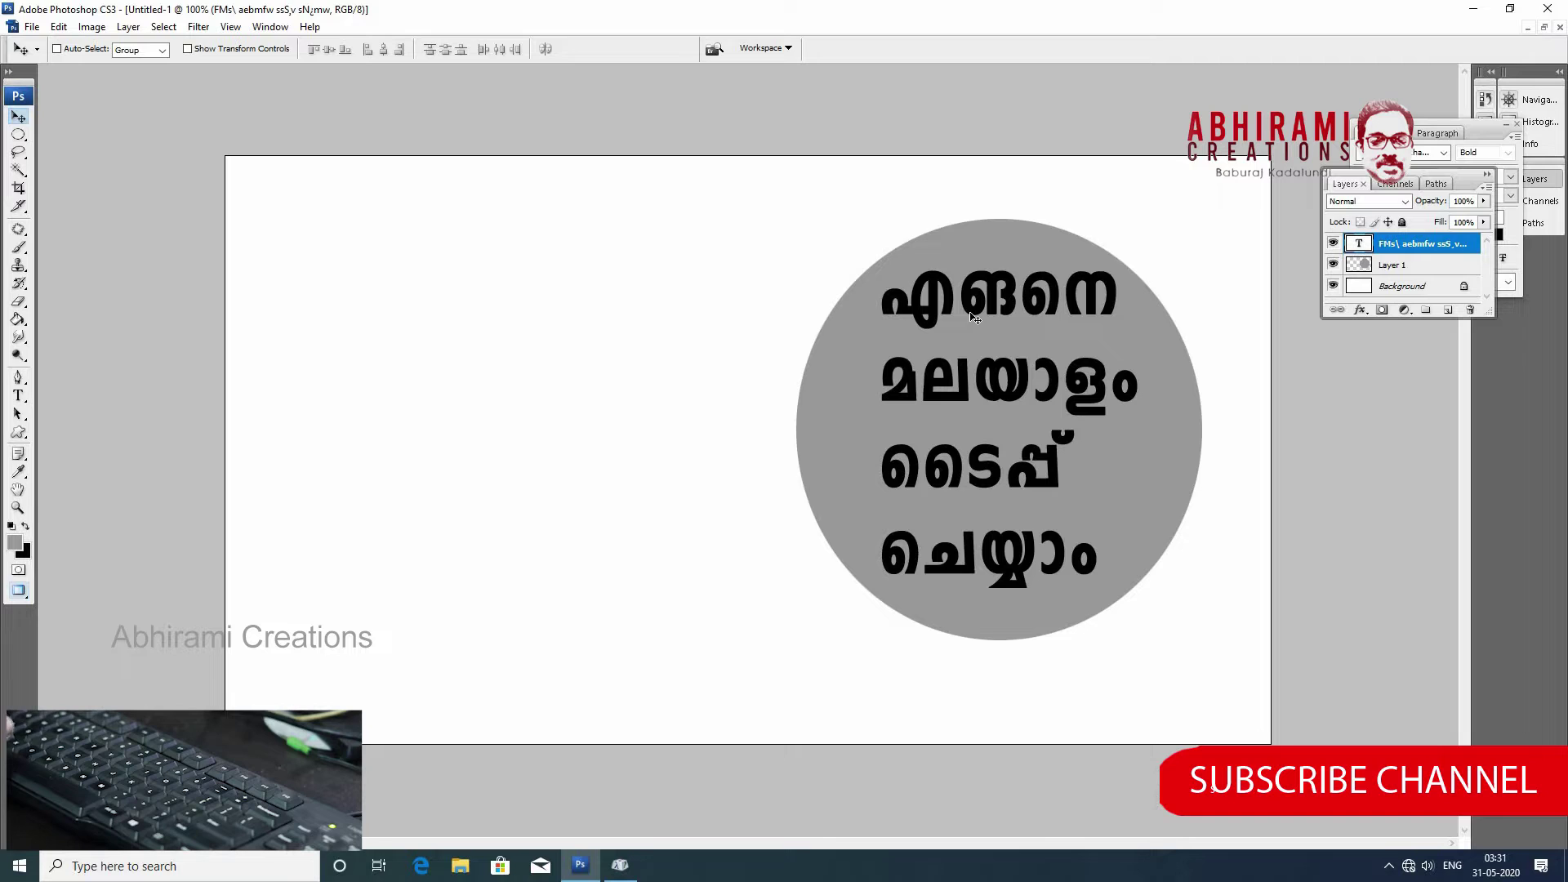
In the title's Blending Options, drop the shadow and add a white 2 px stroke.
right_click(1385, 243)
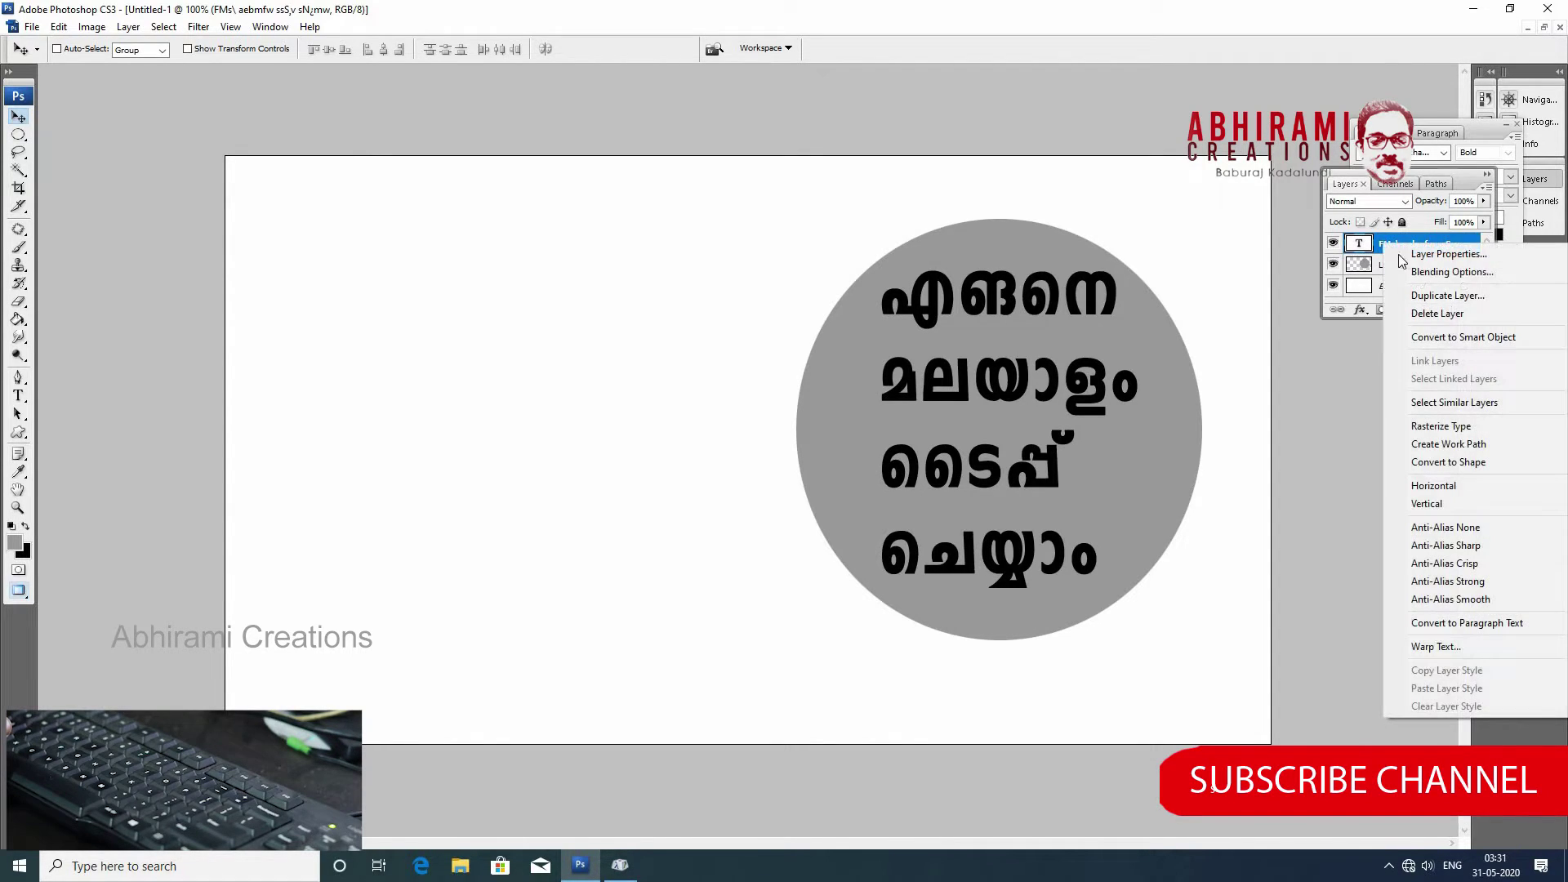
click(1418, 272)
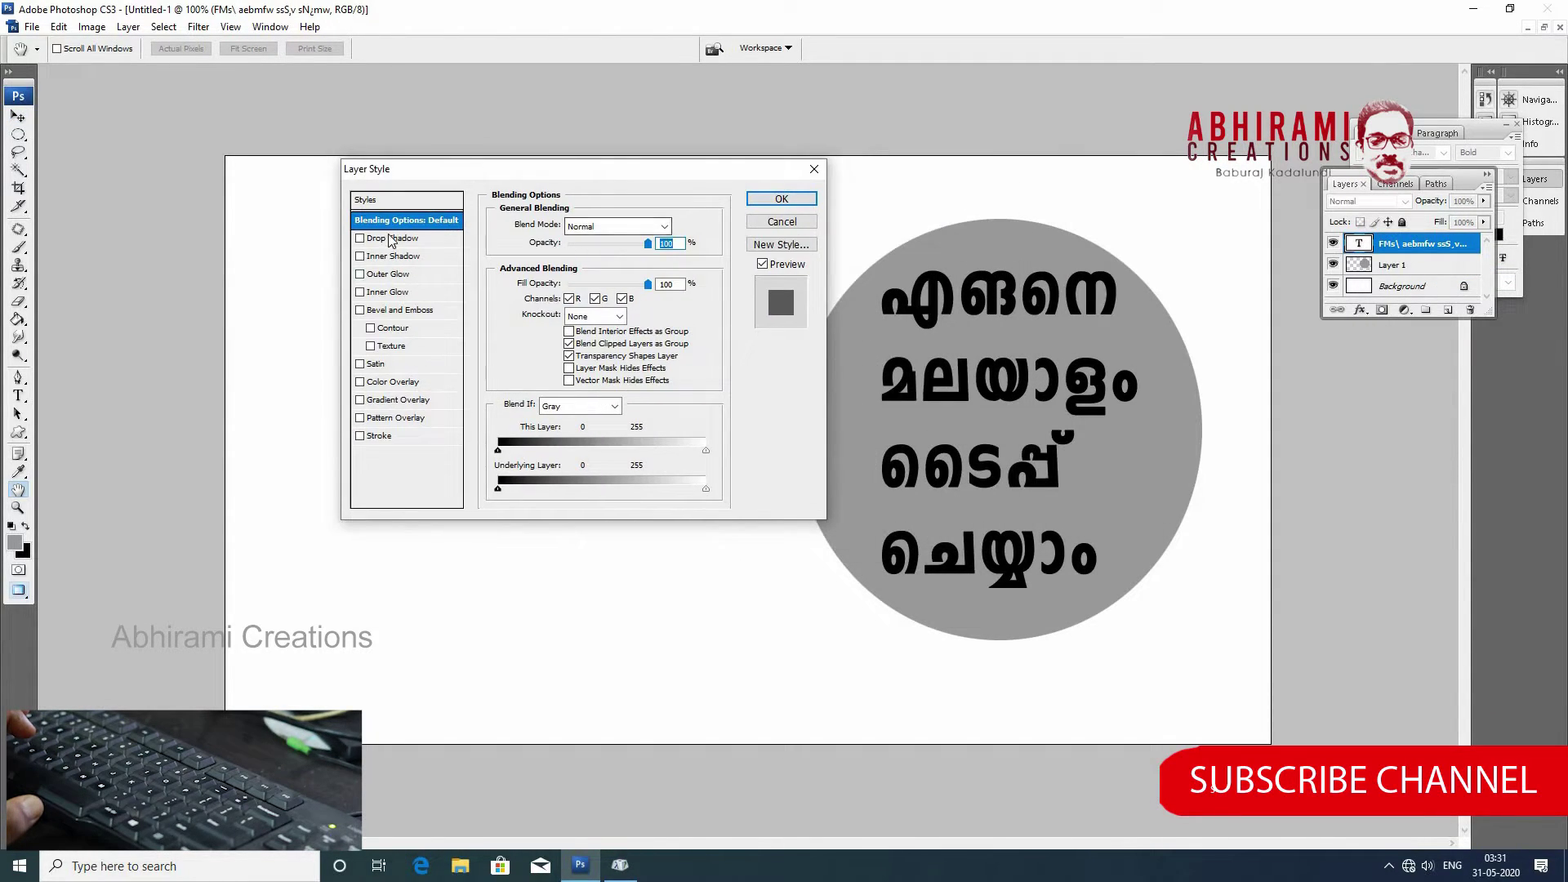
click(391, 238)
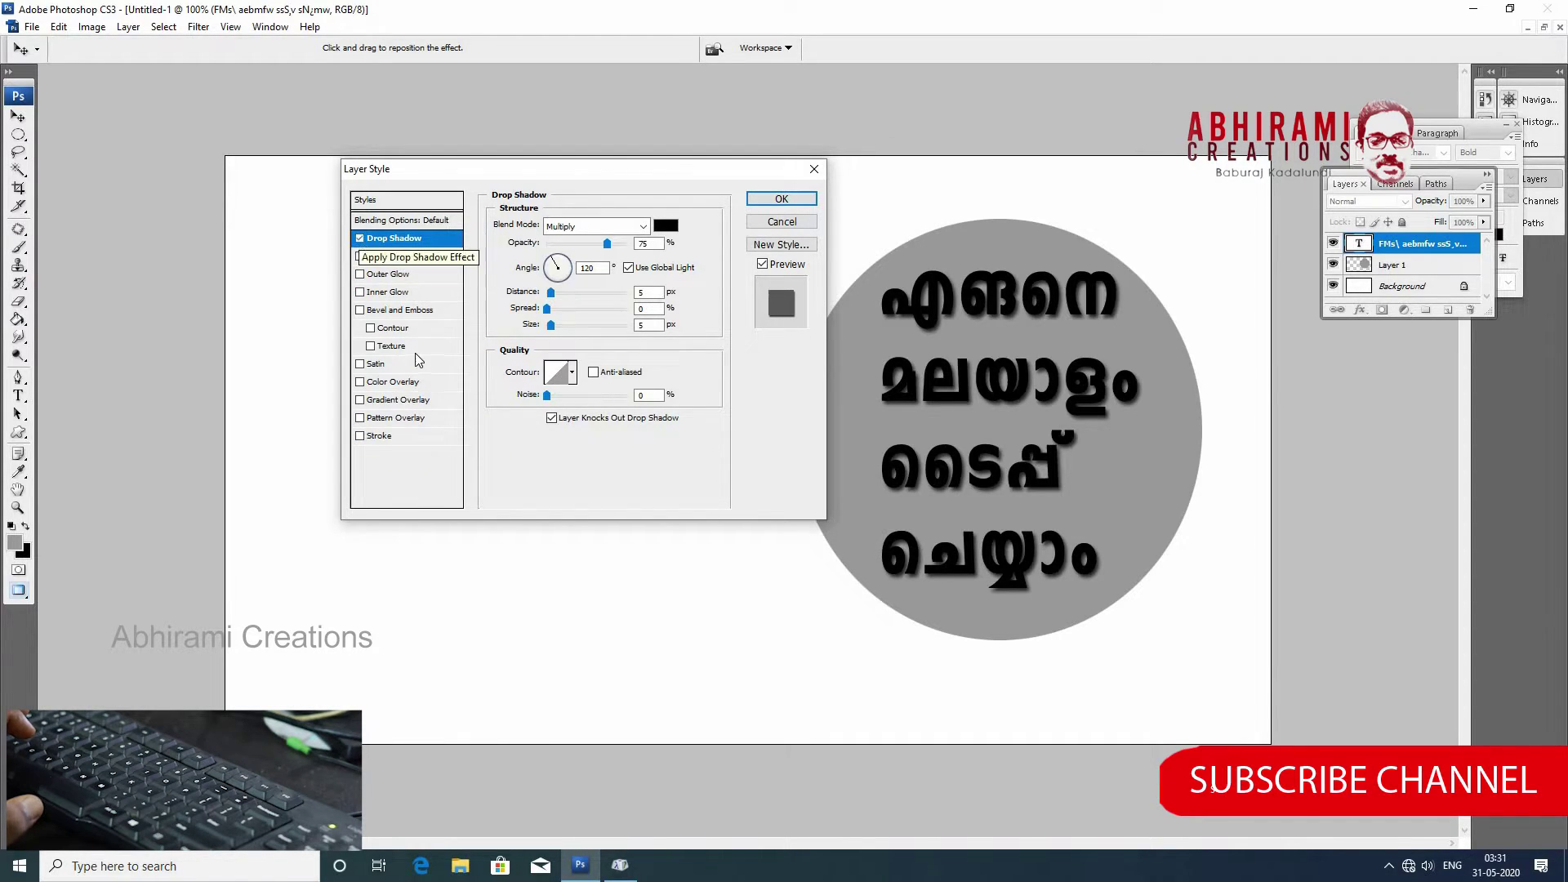
key(space)
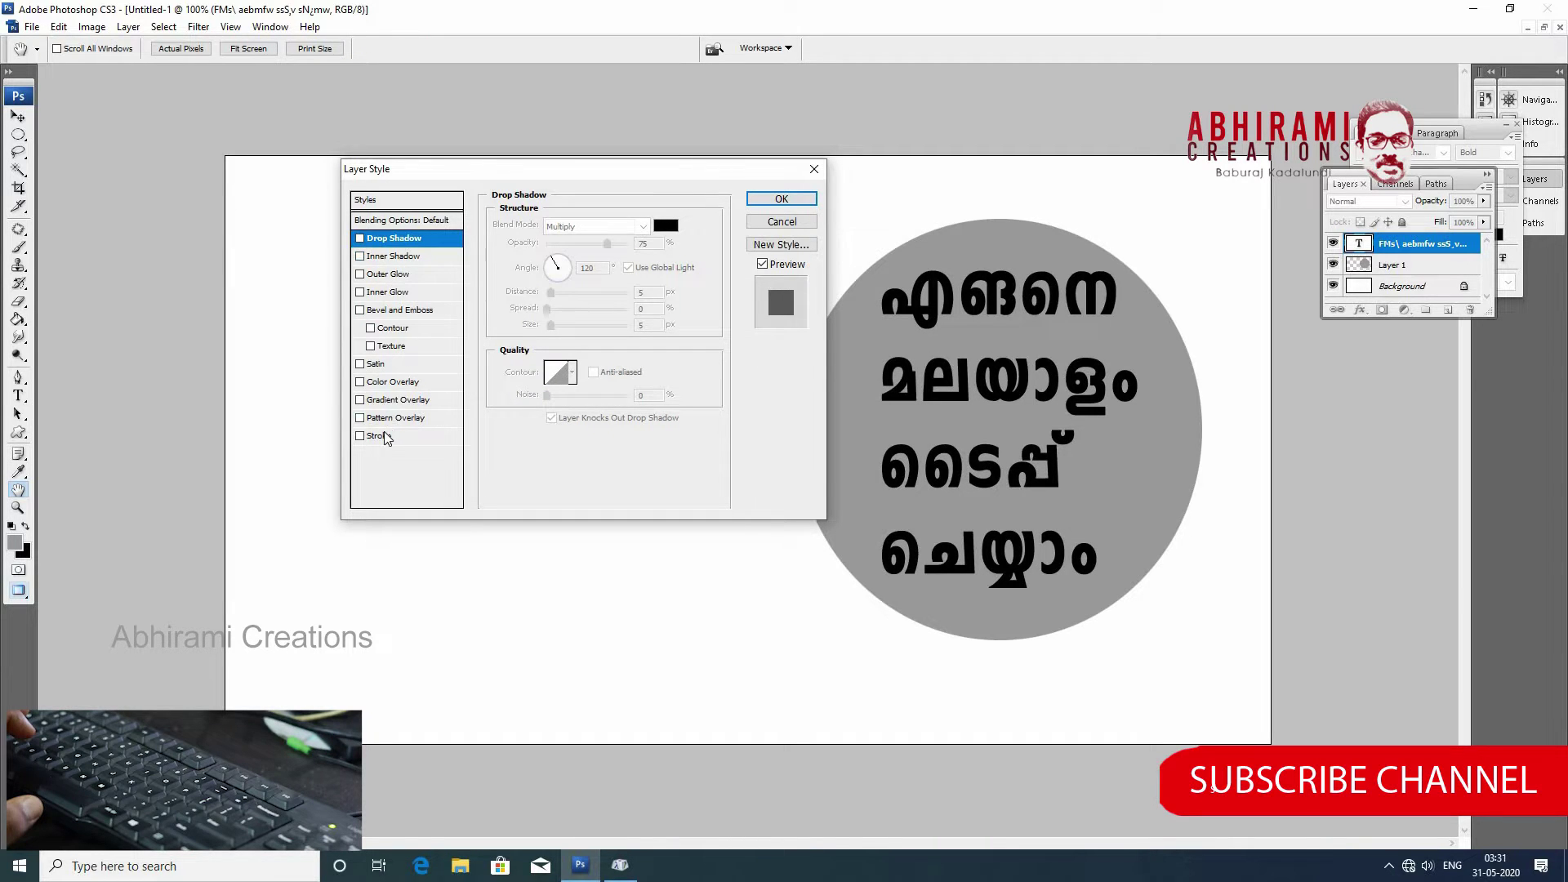
click(381, 436)
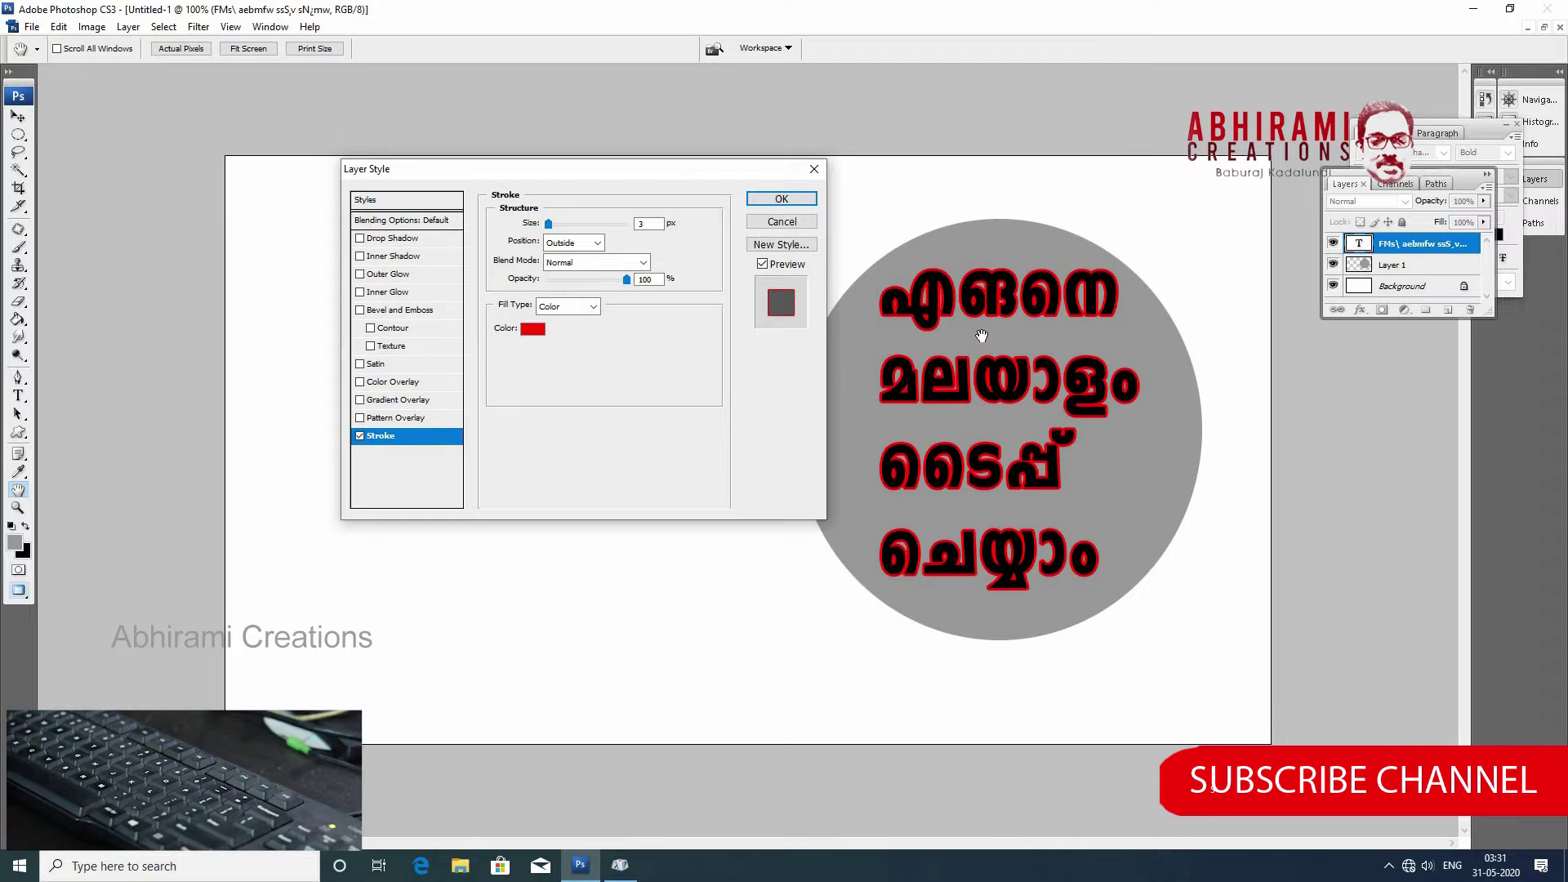
click(532, 329)
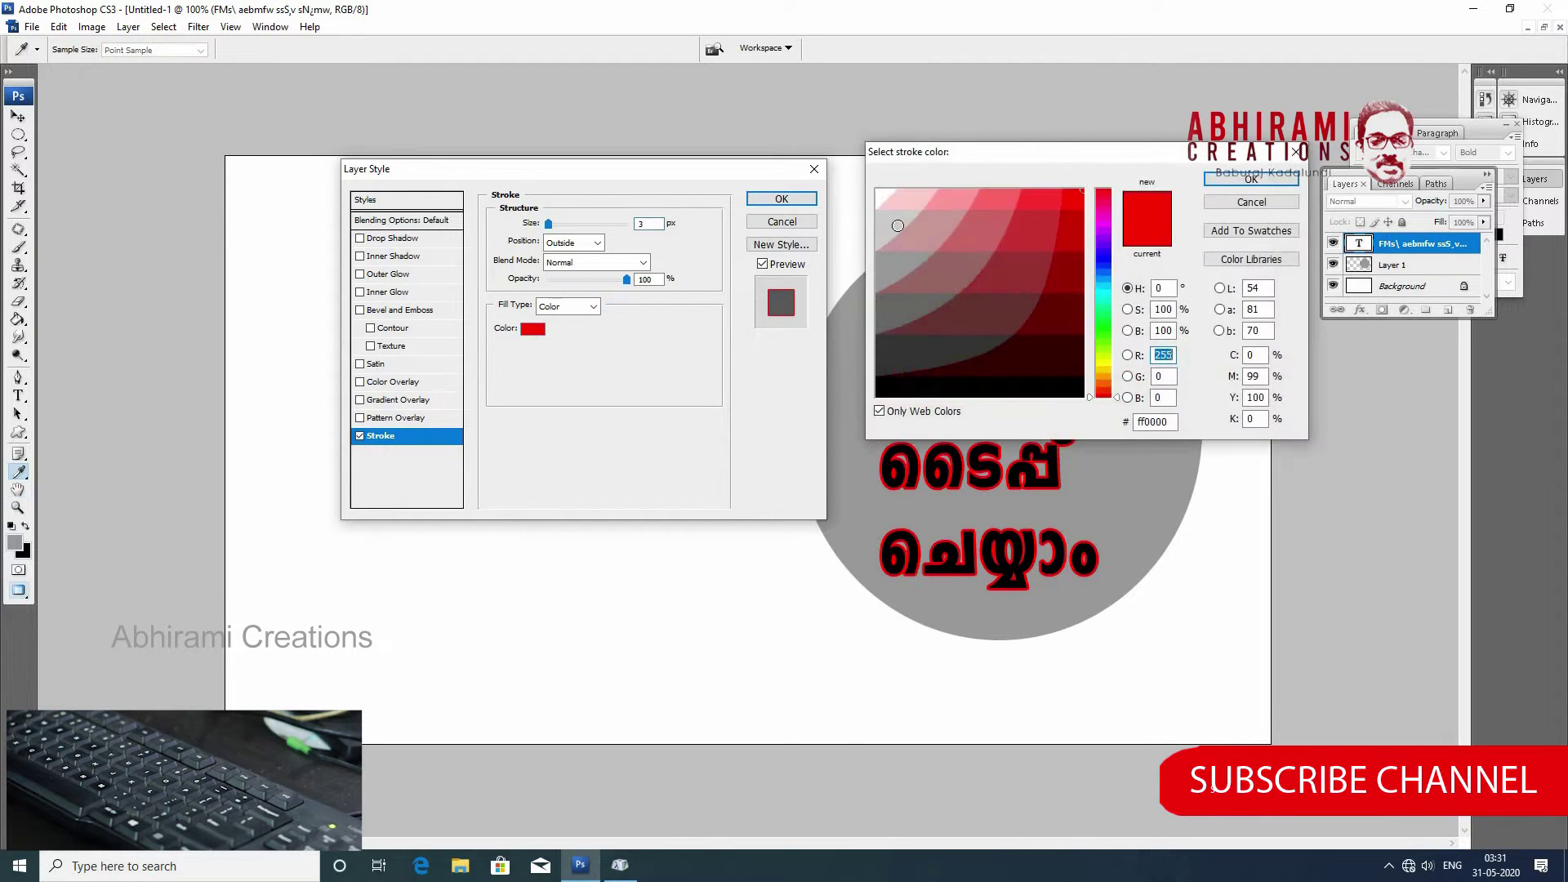
click(884, 194)
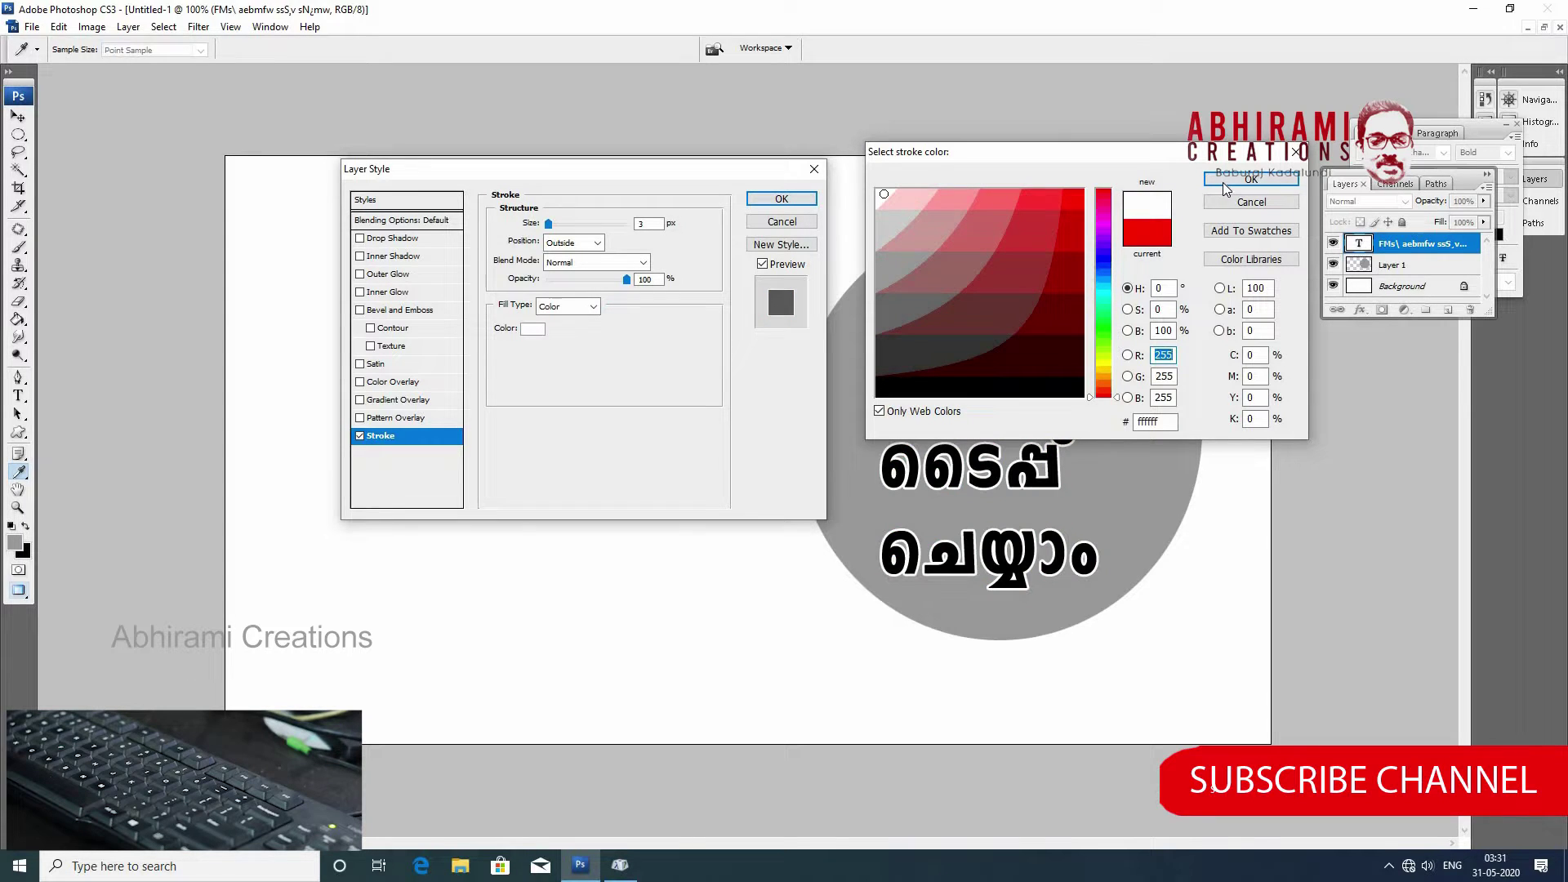
click(1250, 179)
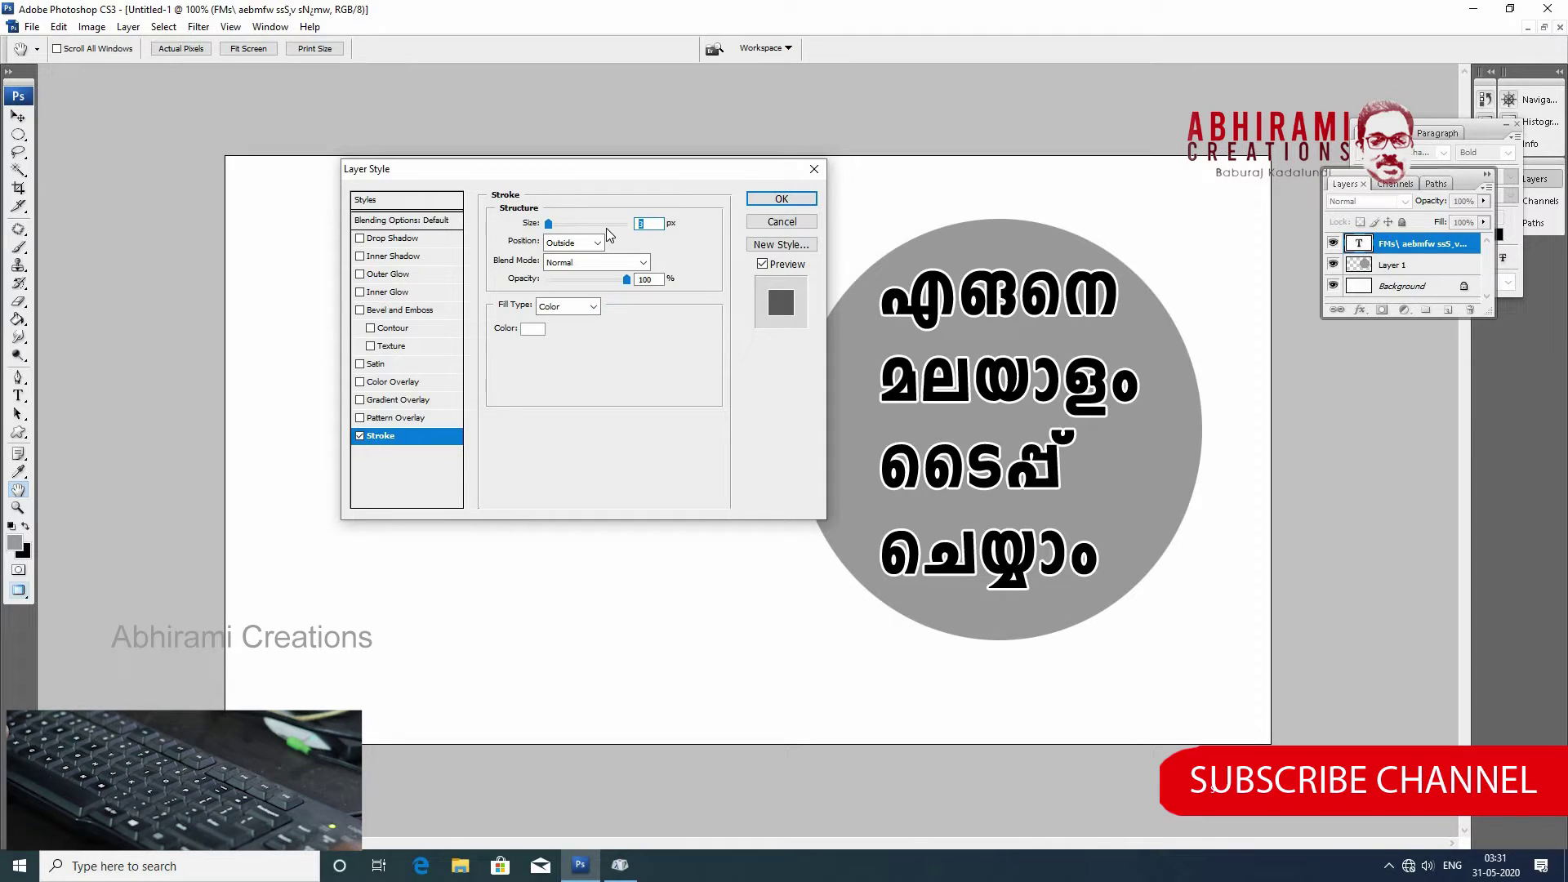
text(2)
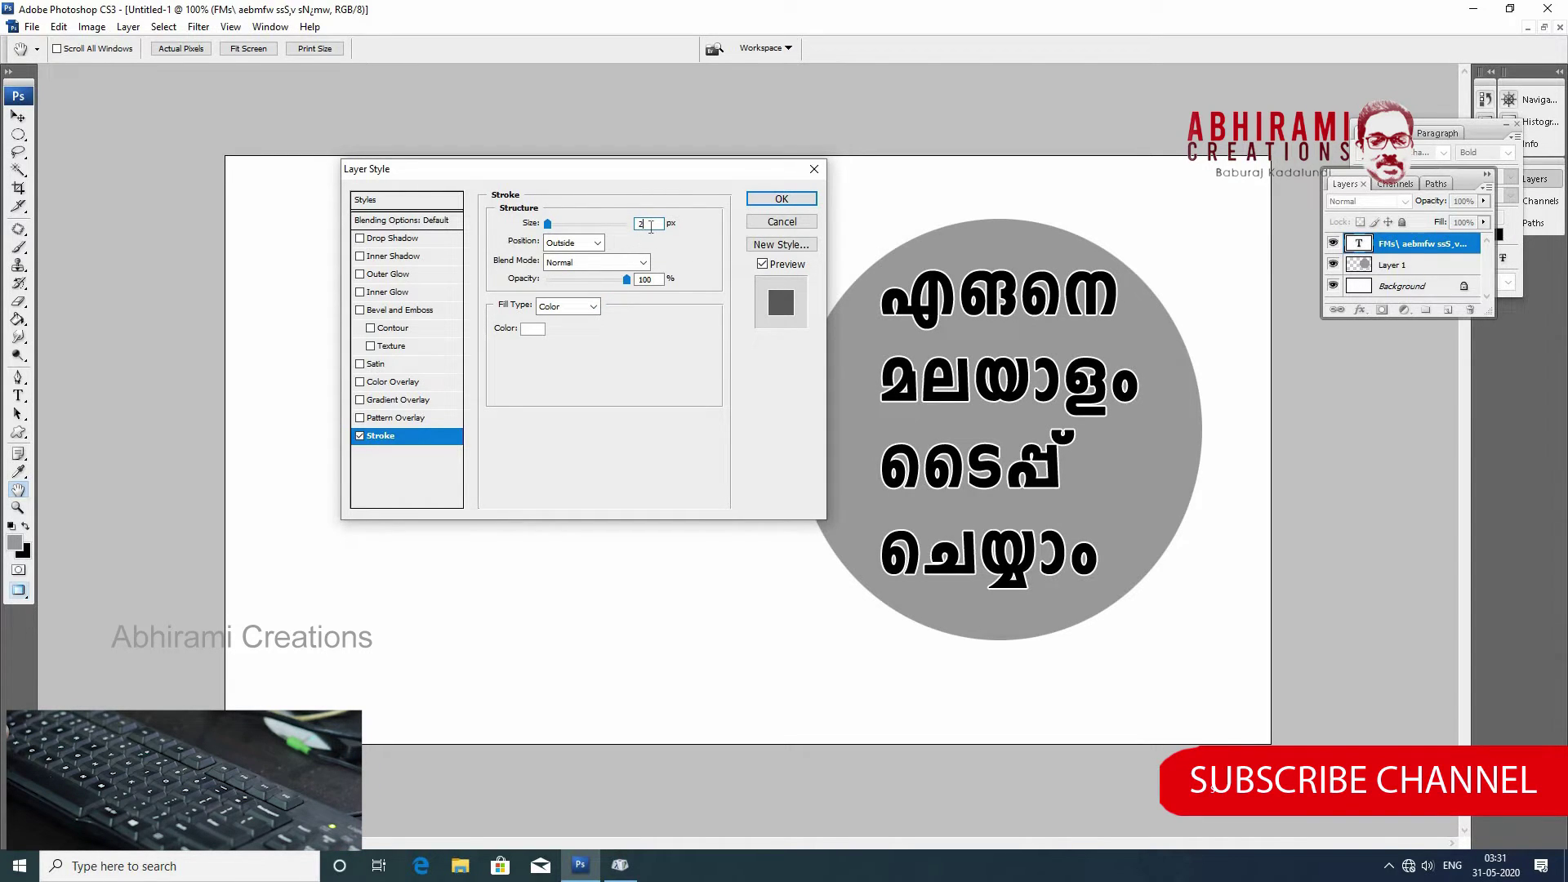
text(5)
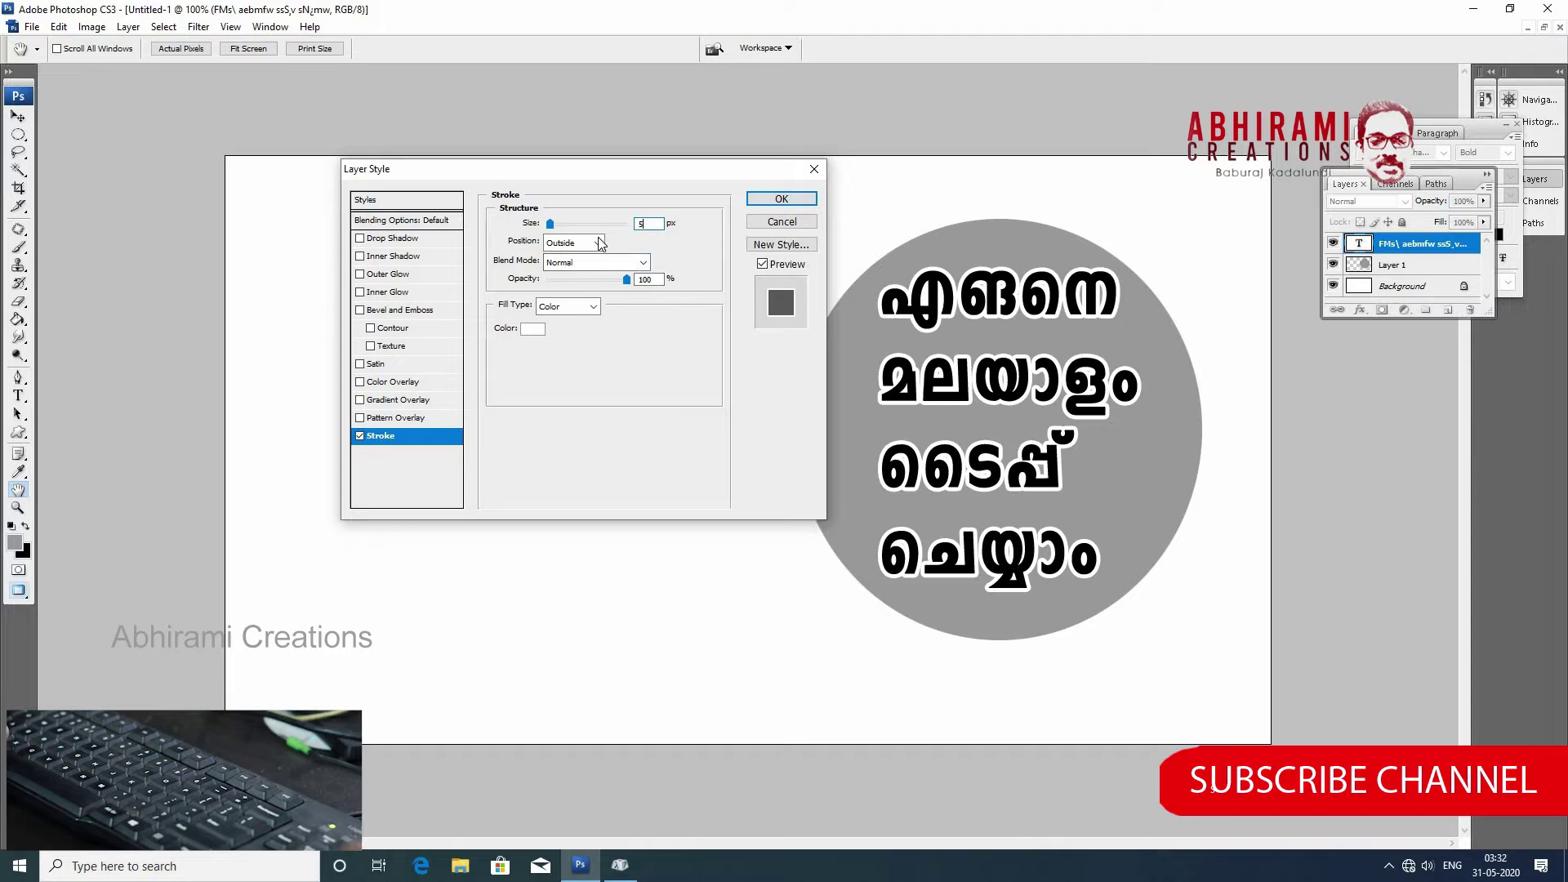
text(2)
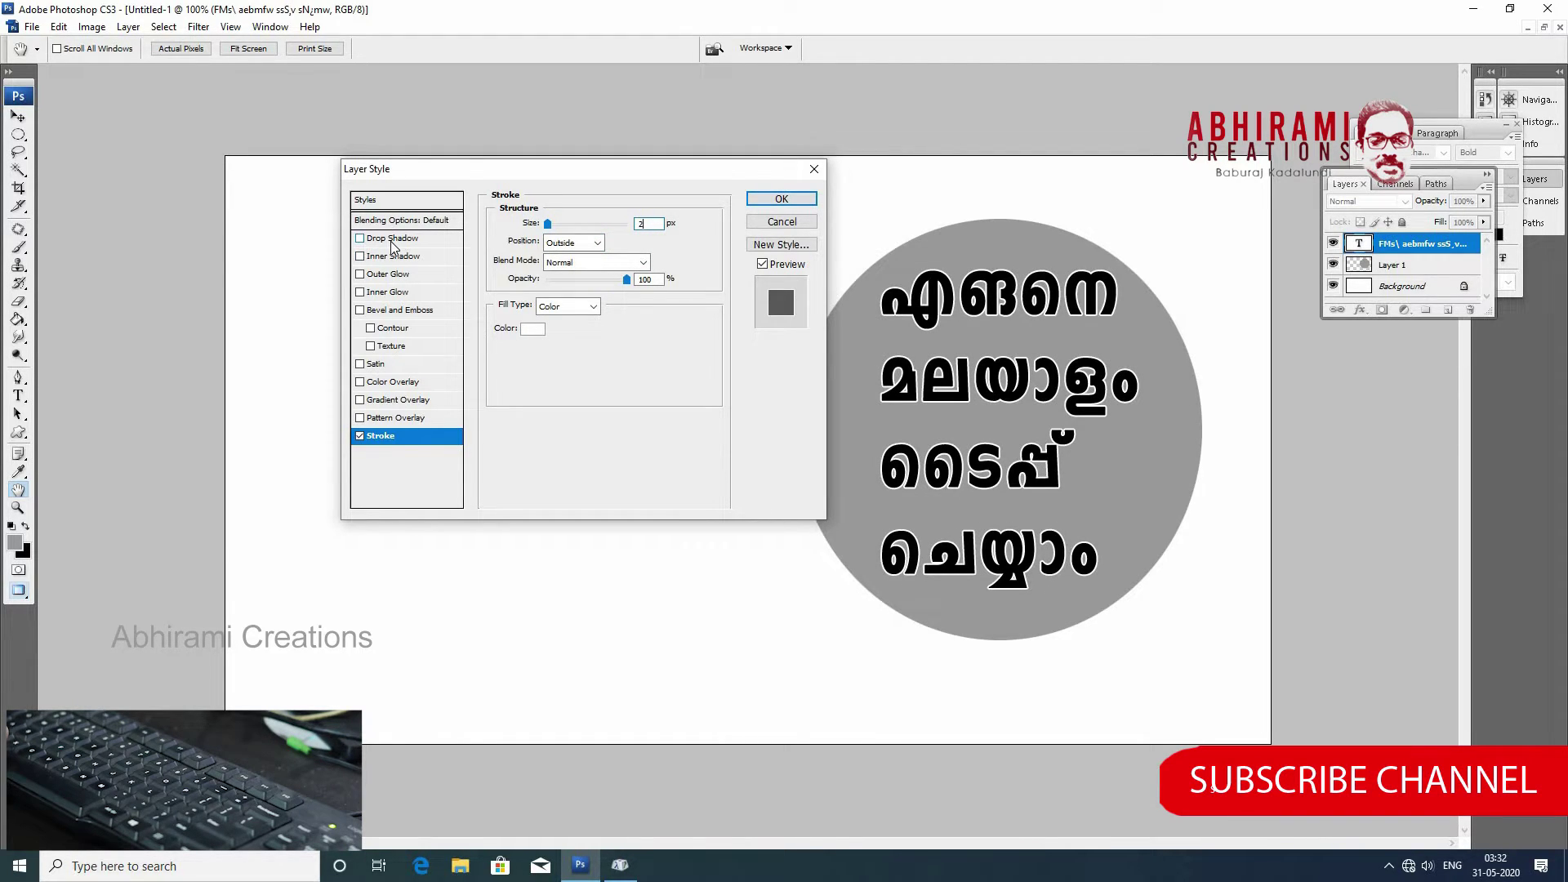
Re-enable the drop shadow at 11 px, add a default inner shadow, and apply the styles.
click(393, 240)
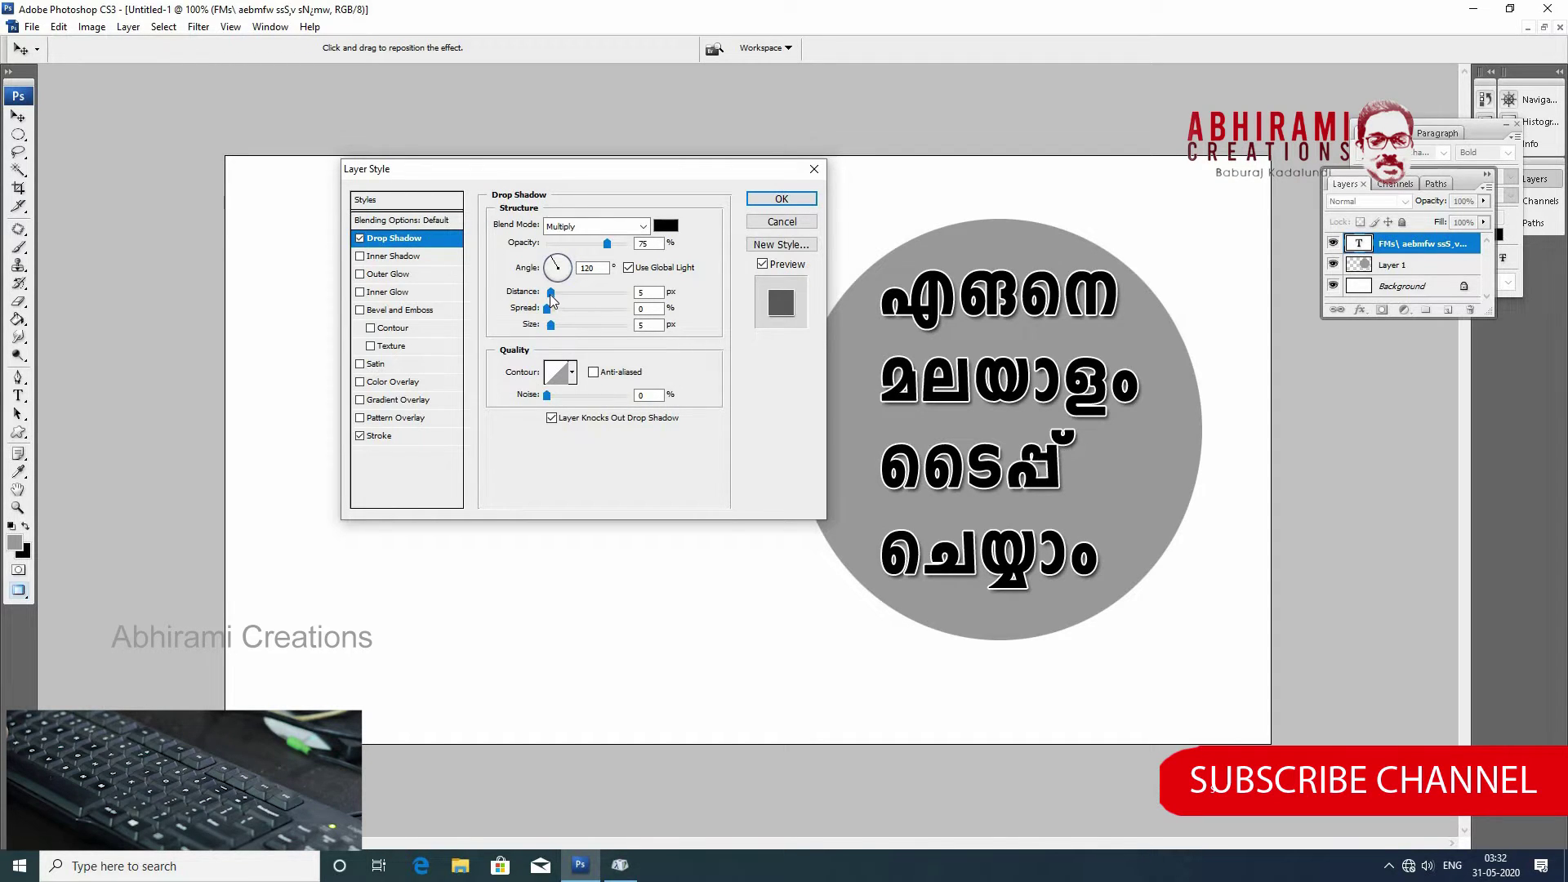
drag(551, 296, 554, 335)
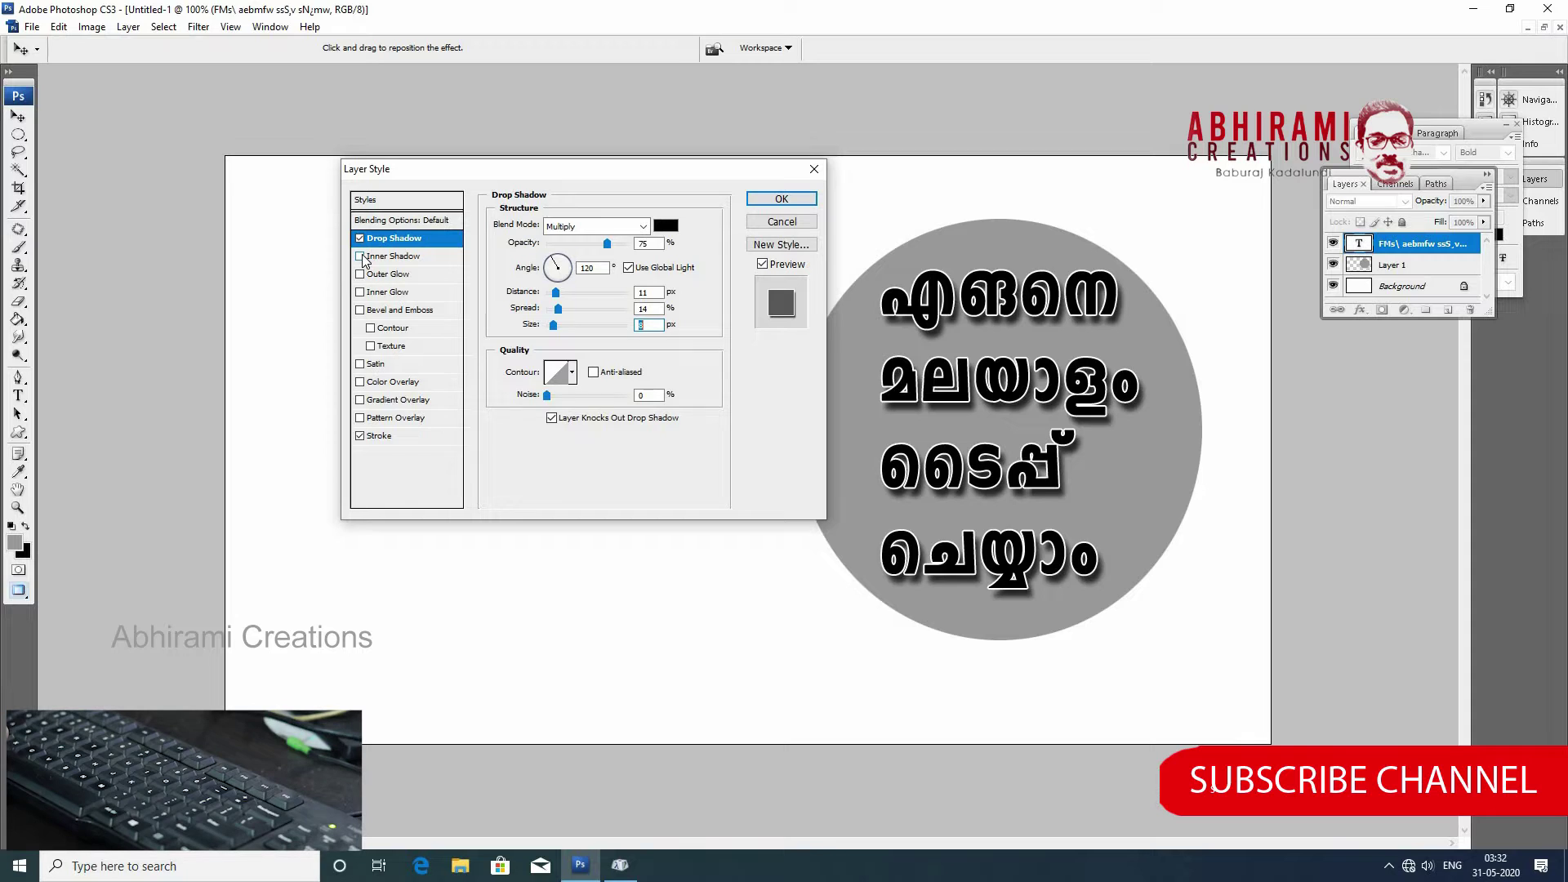
click(387, 257)
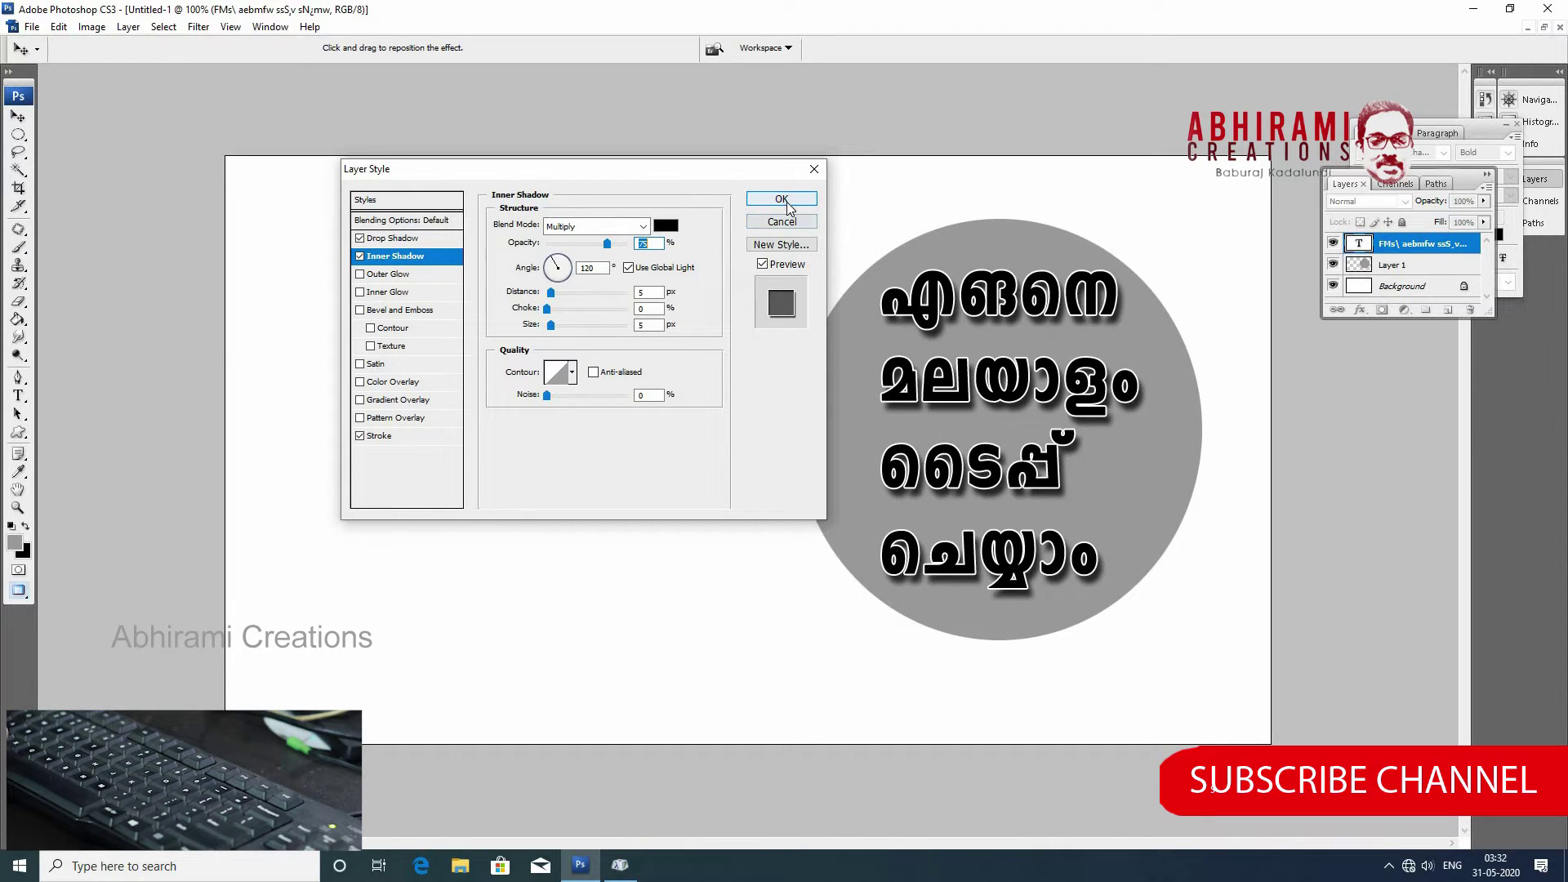
key(Return)
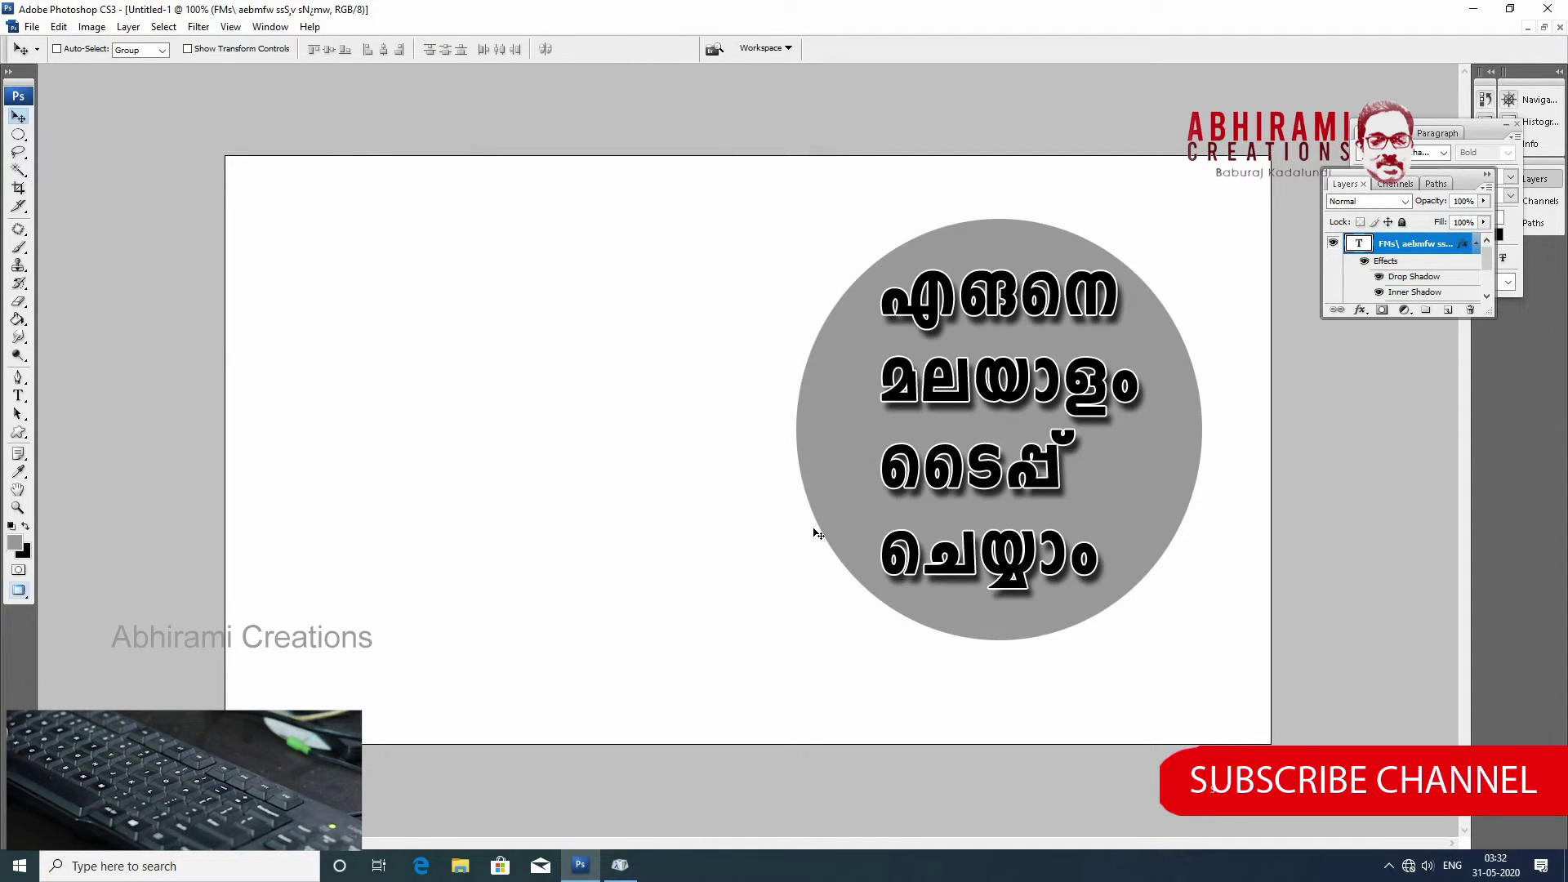
click(1544, 27)
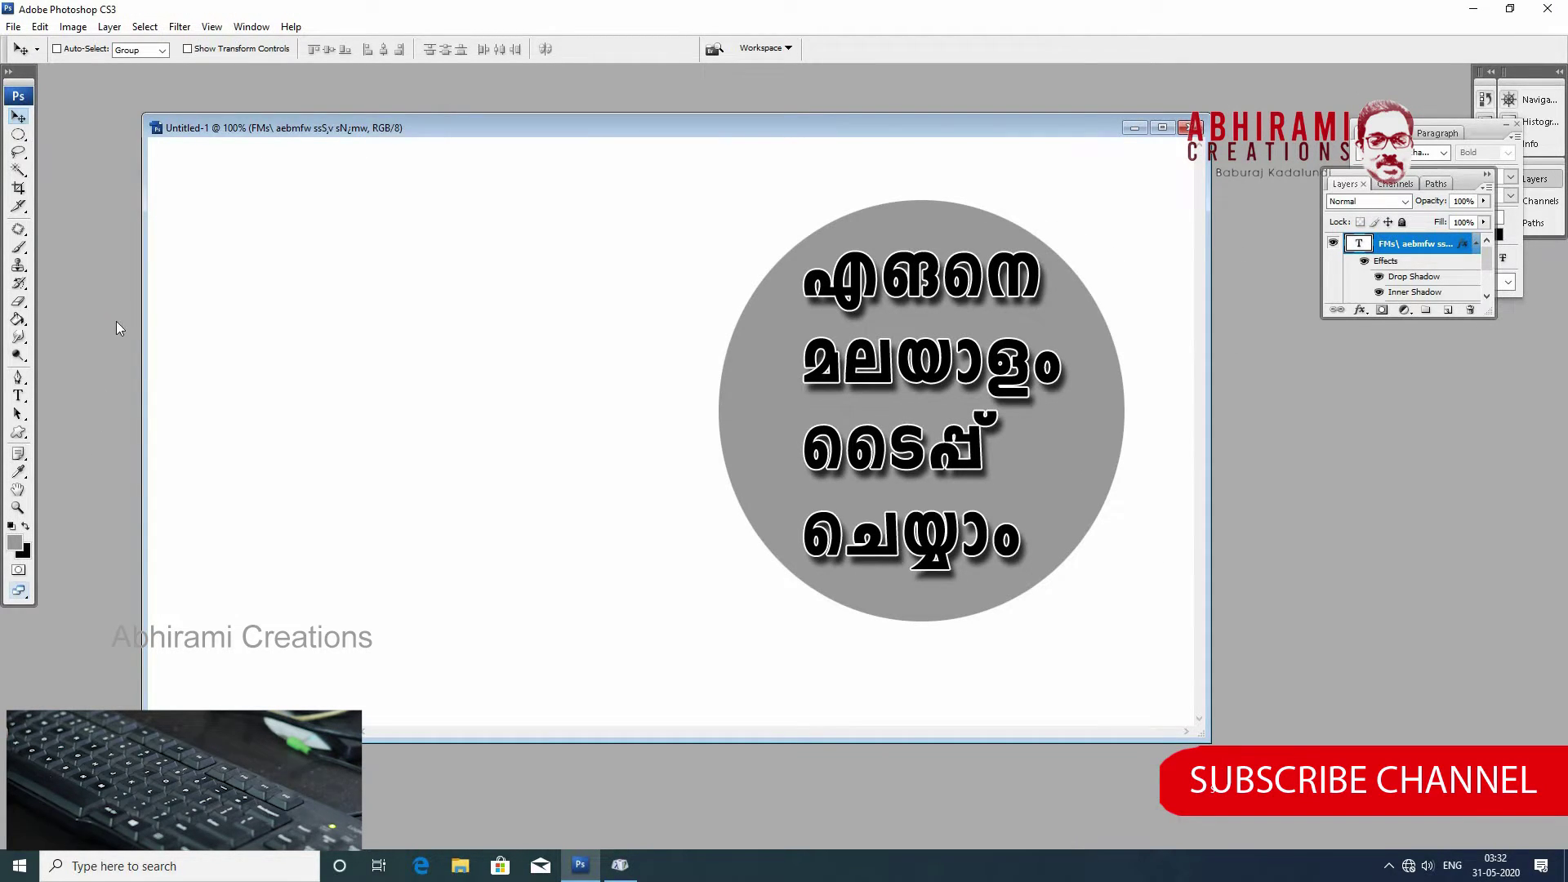
Open backdrop66 and drag it into the Untitled-1 thumbnail document.
key(ctrl+o)
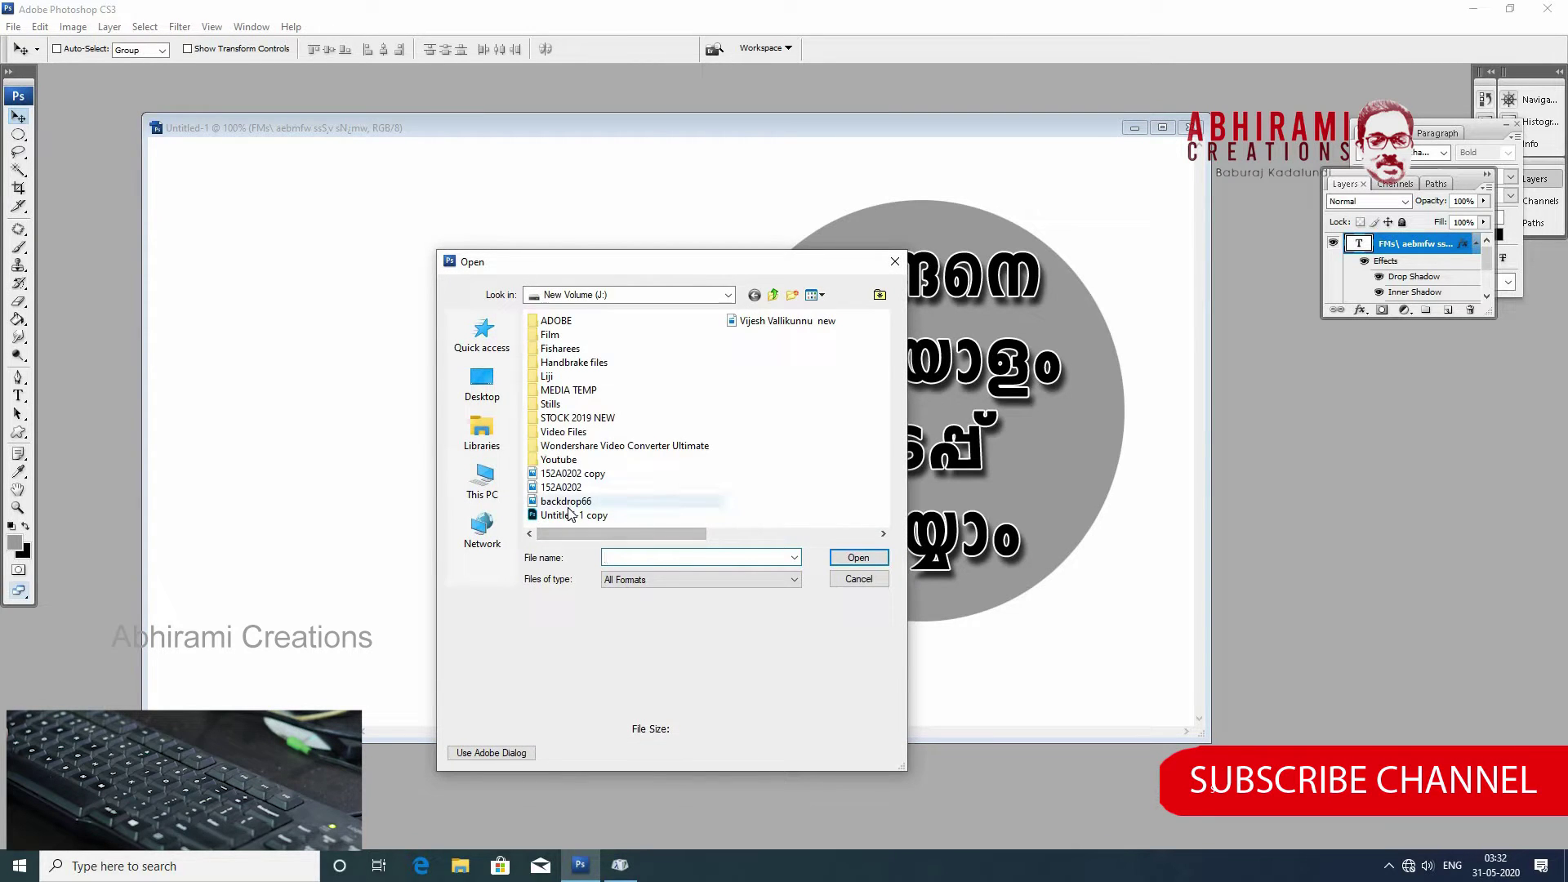
click(571, 501)
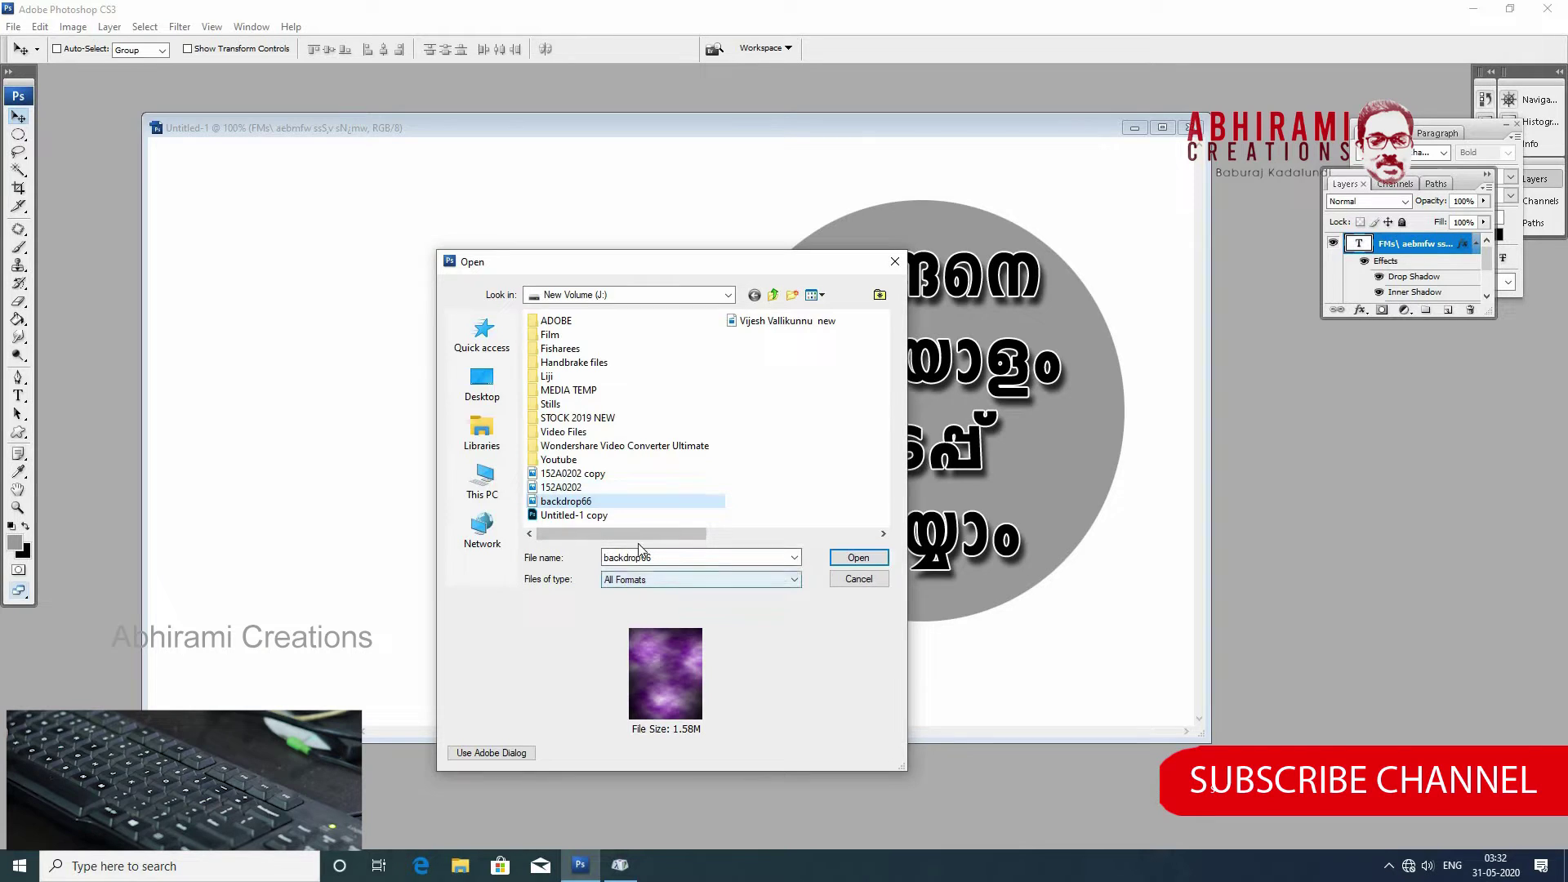
click(860, 558)
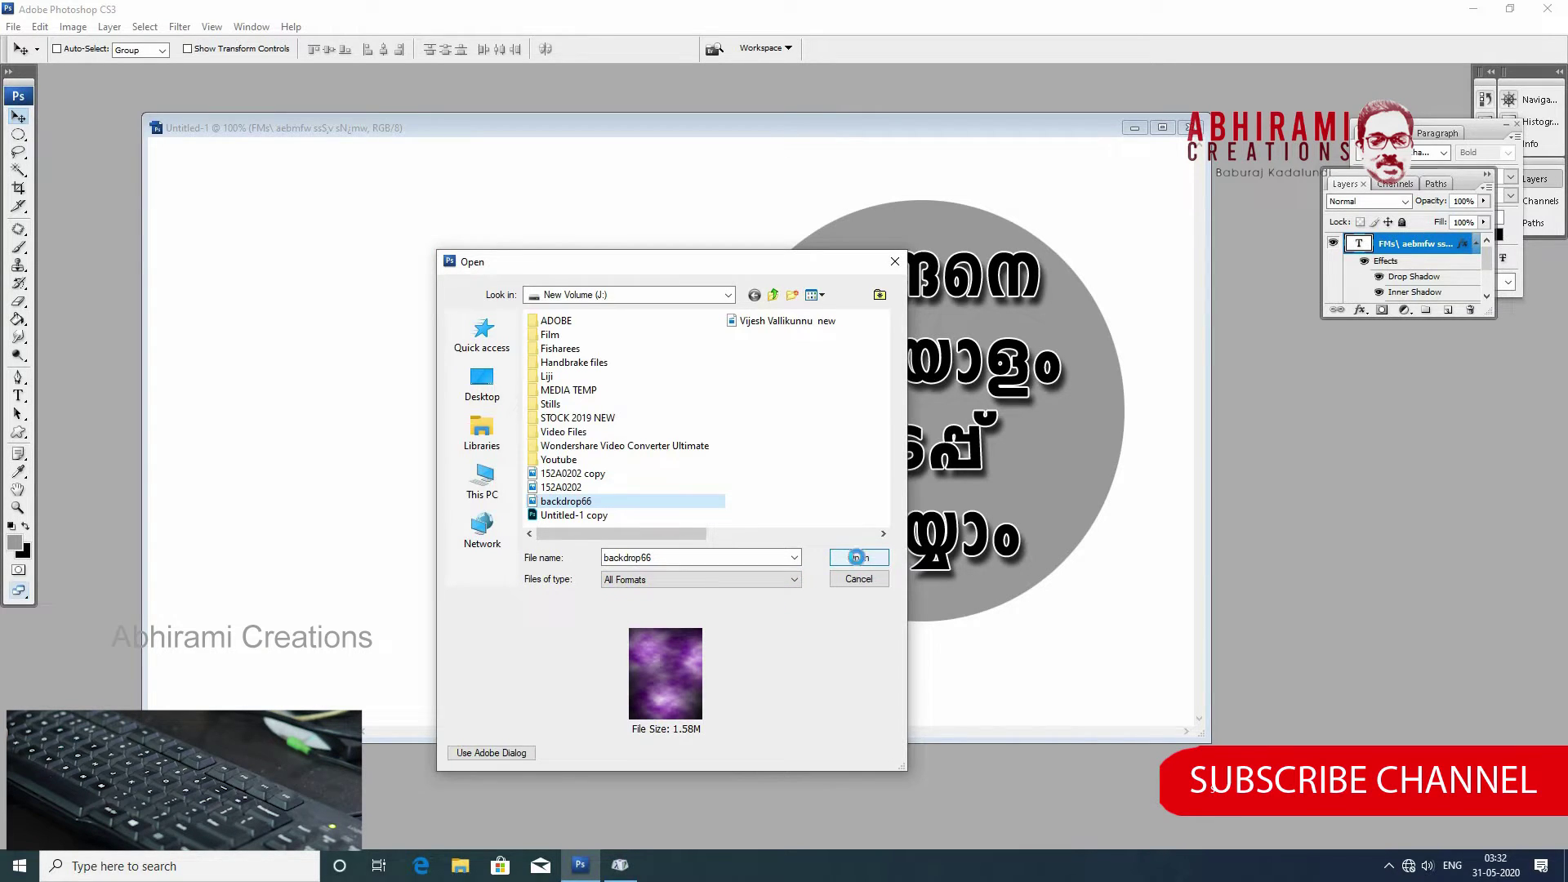
drag(194, 287, 653, 293)
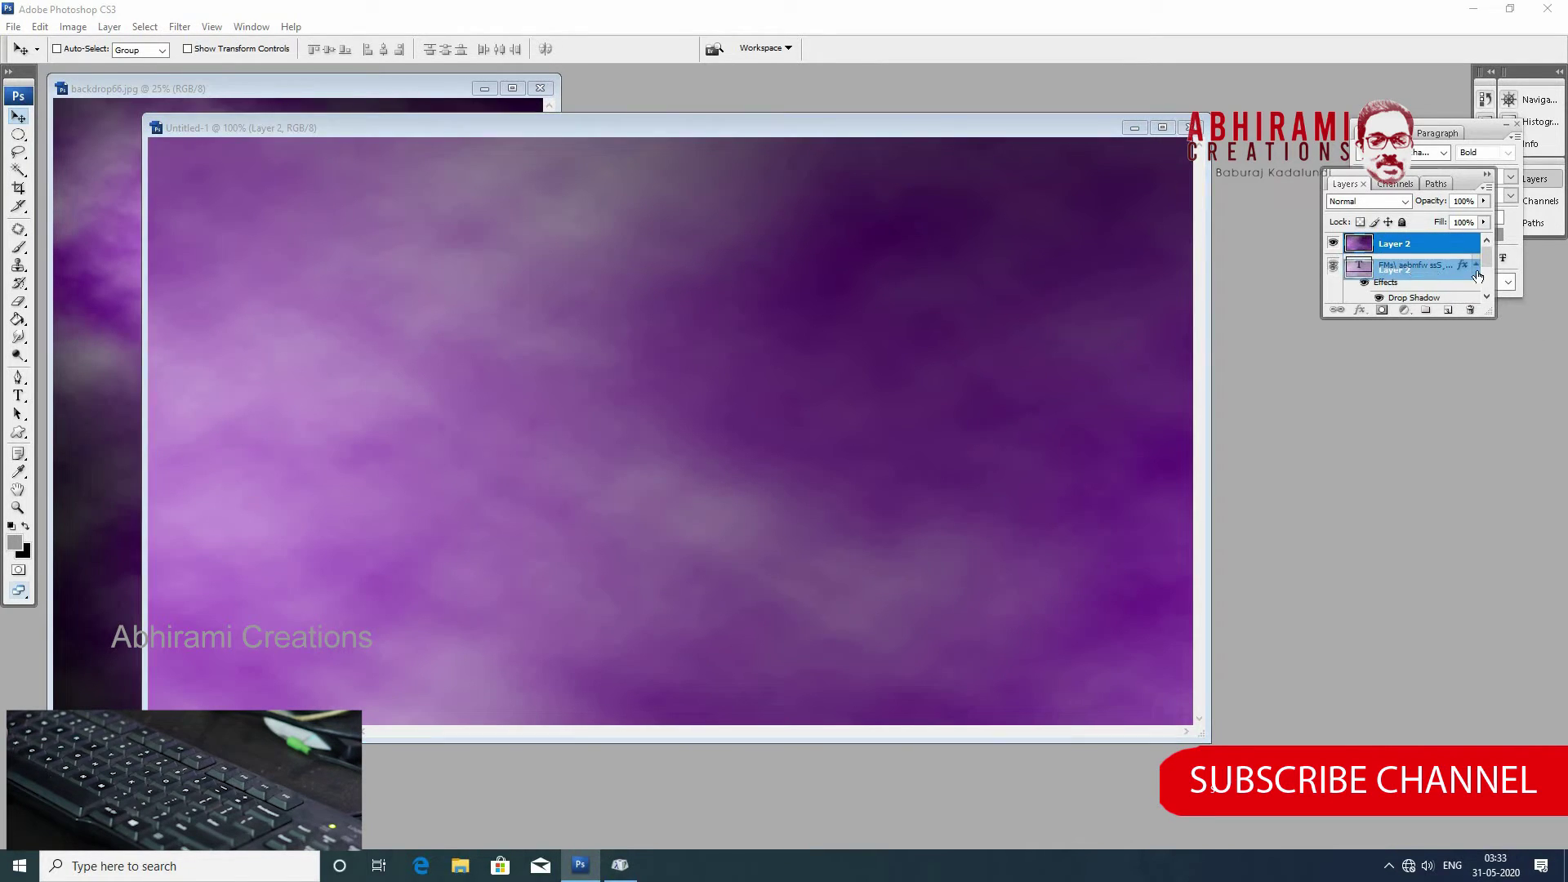
Move the backdrop's Layer 2 beneath the circle layer, then close backdrop66.jpg.
mouse_move(1451, 315)
mouse_down()
mouse_move(1386, 269)
mouse_move(1405, 306)
mouse_up()
scroll(1486, 261, up, 3)
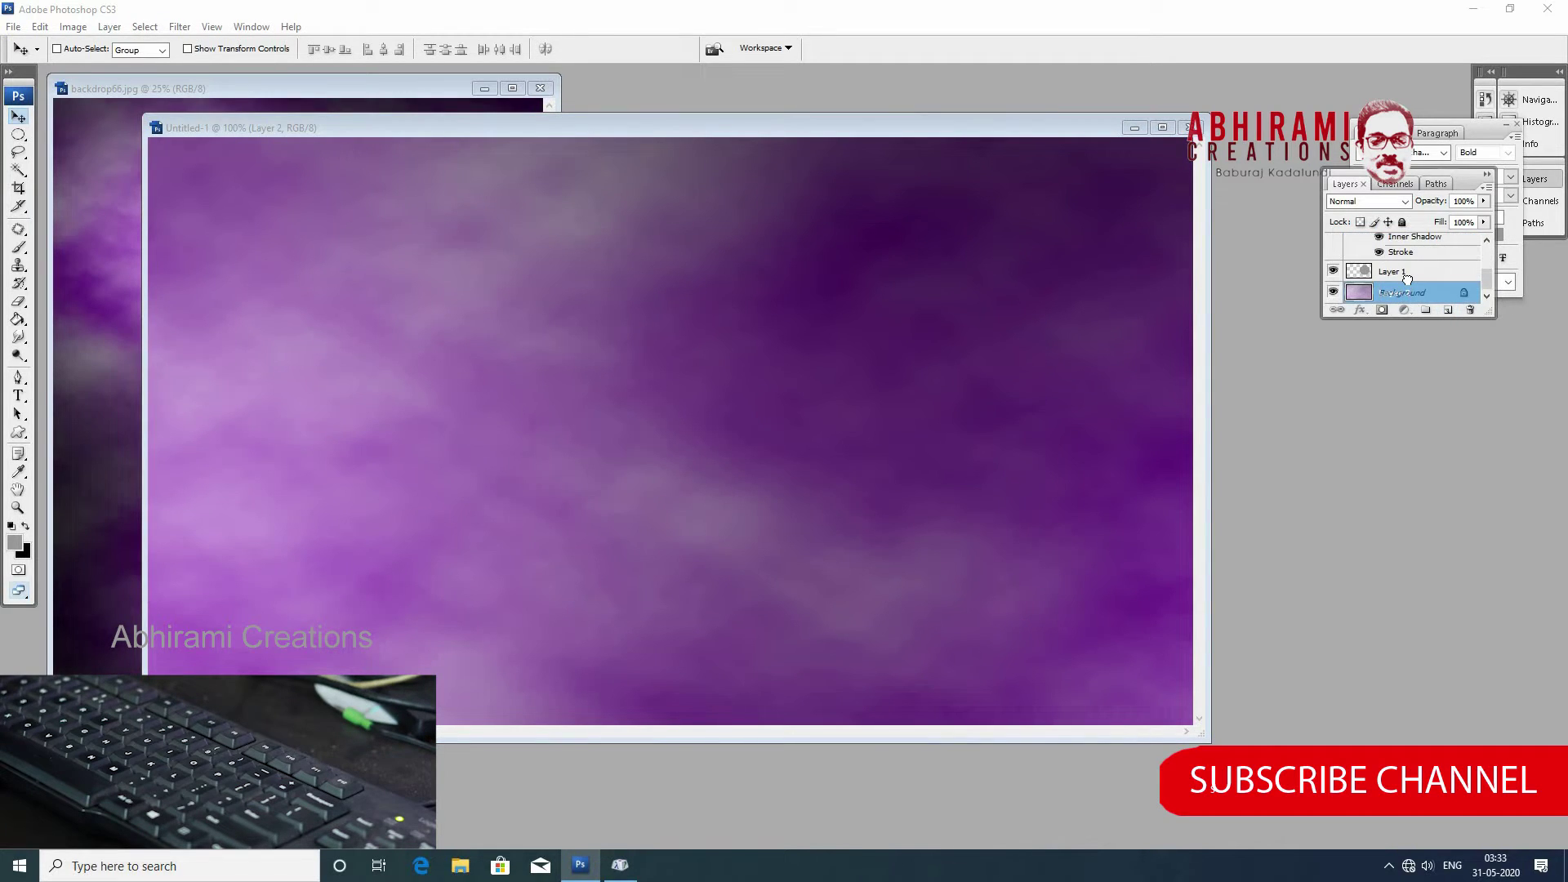
drag(1404, 305, 1400, 282)
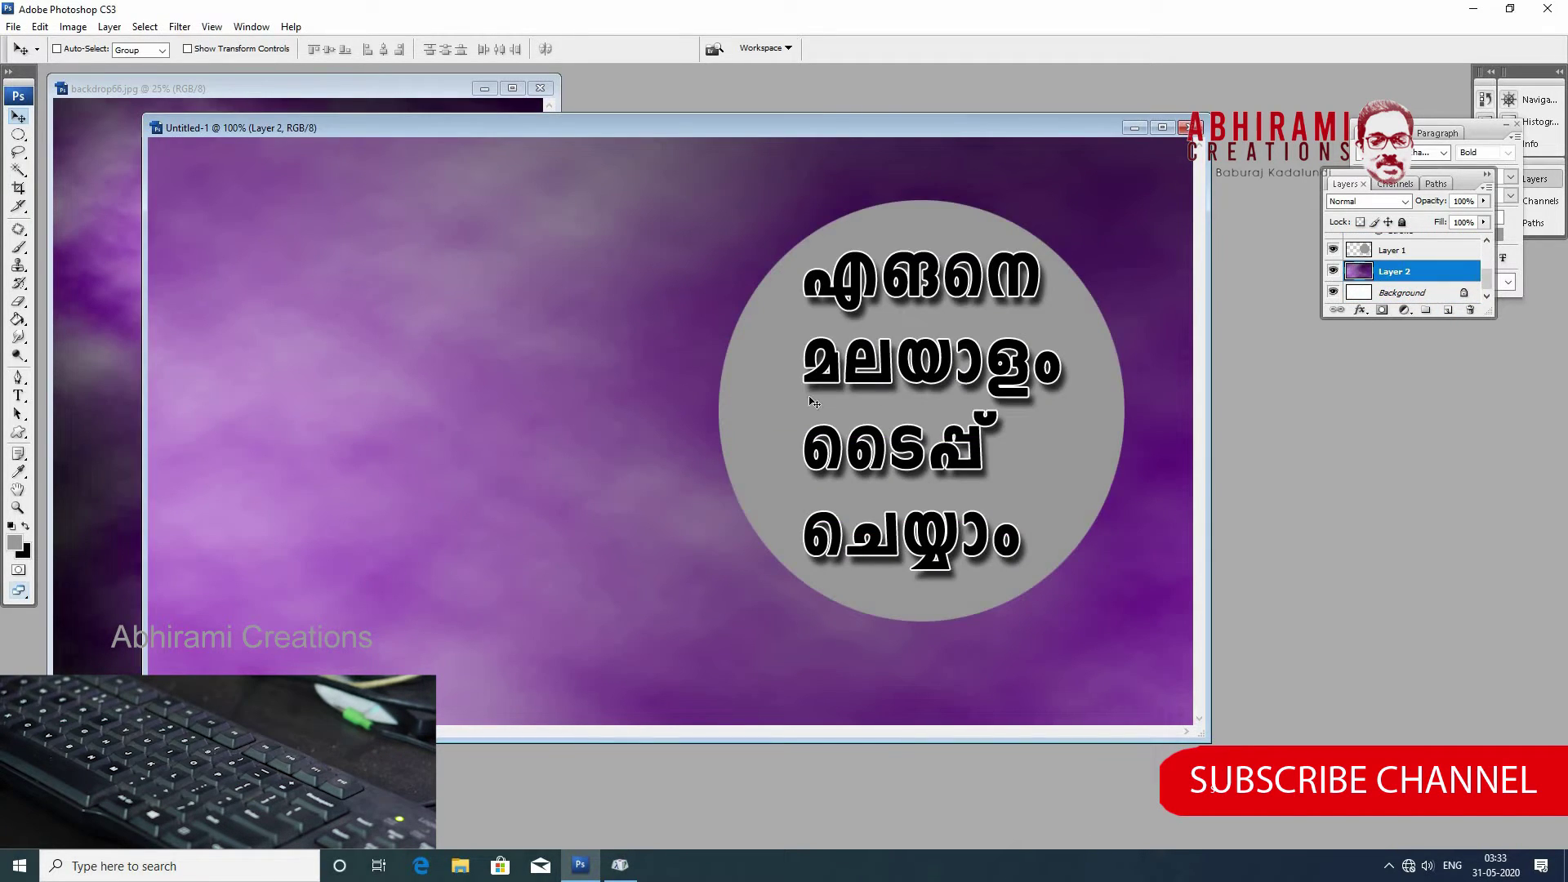
key(ctrl+Tab)
key(ctrl+w)
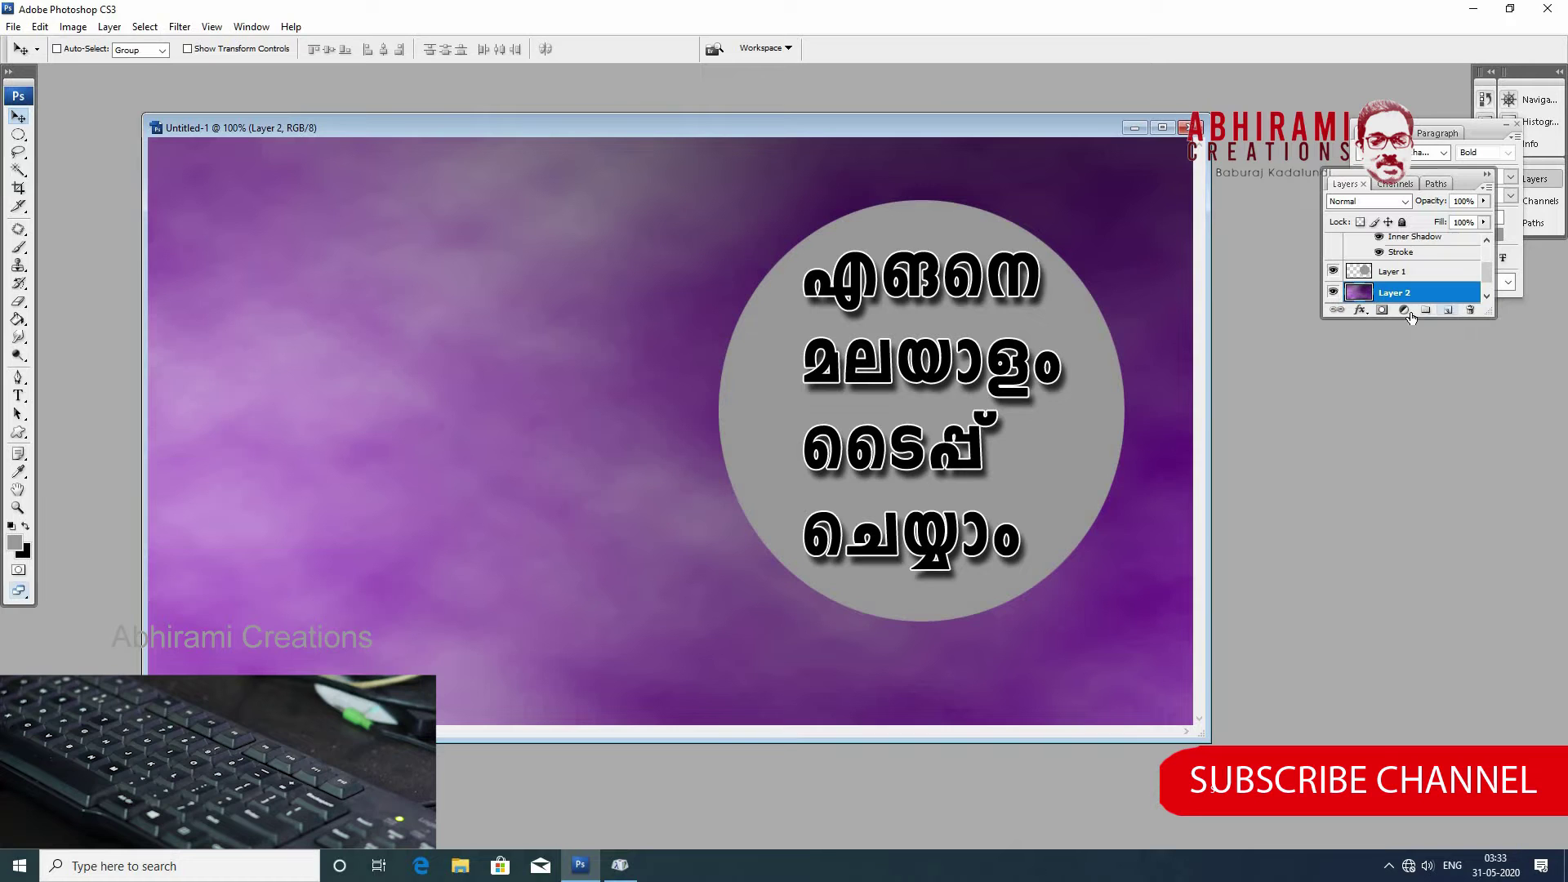
Add a new layer and bring the 152A0202 copy photo into the thumbnail.
click(1448, 312)
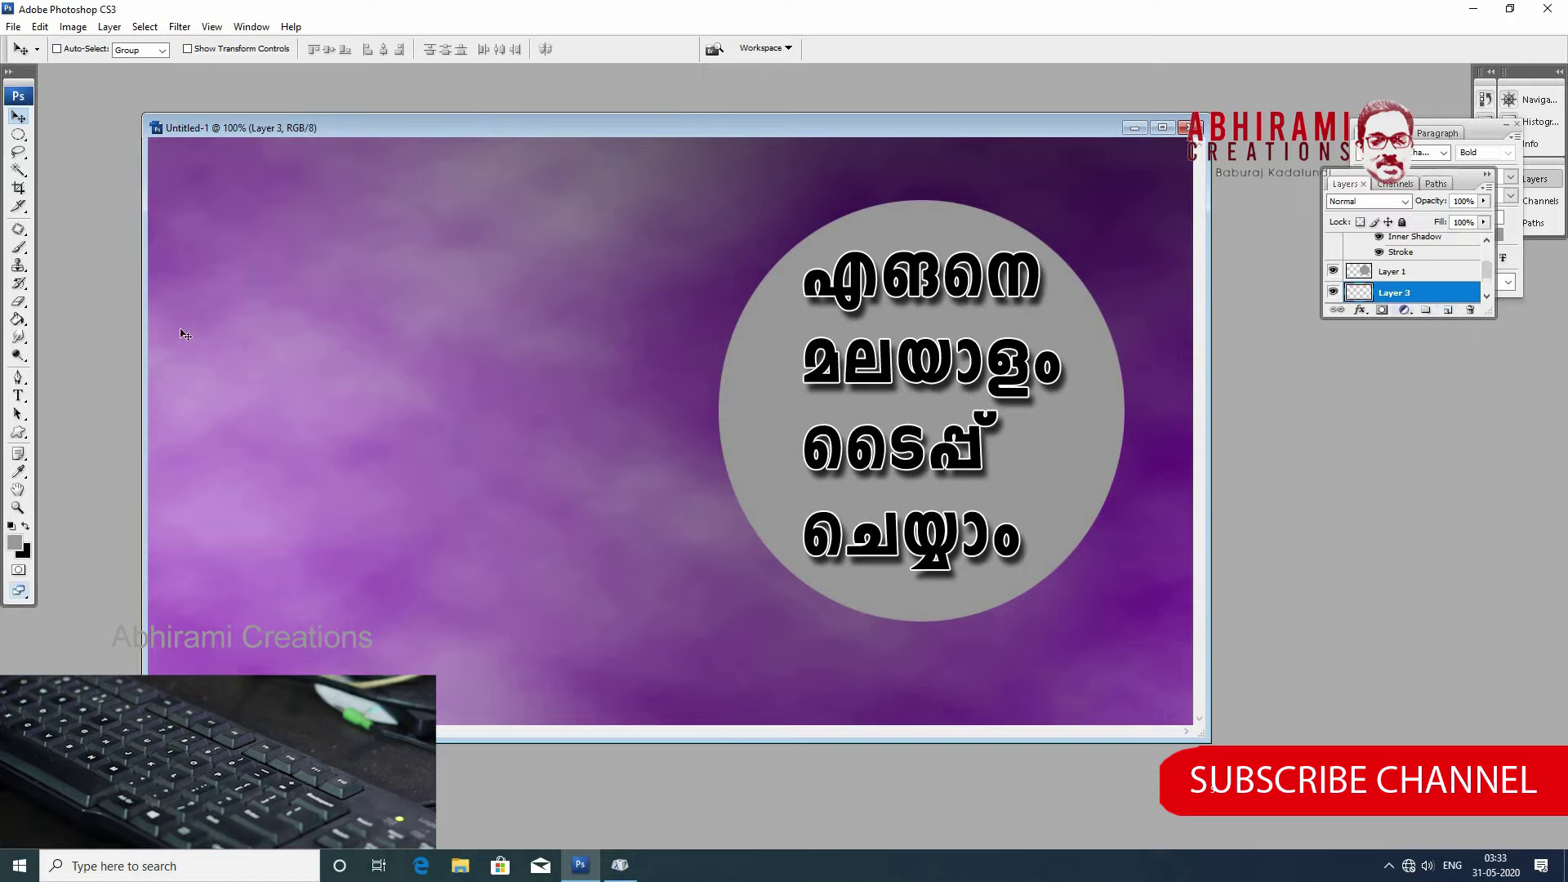
double_click(90, 253)
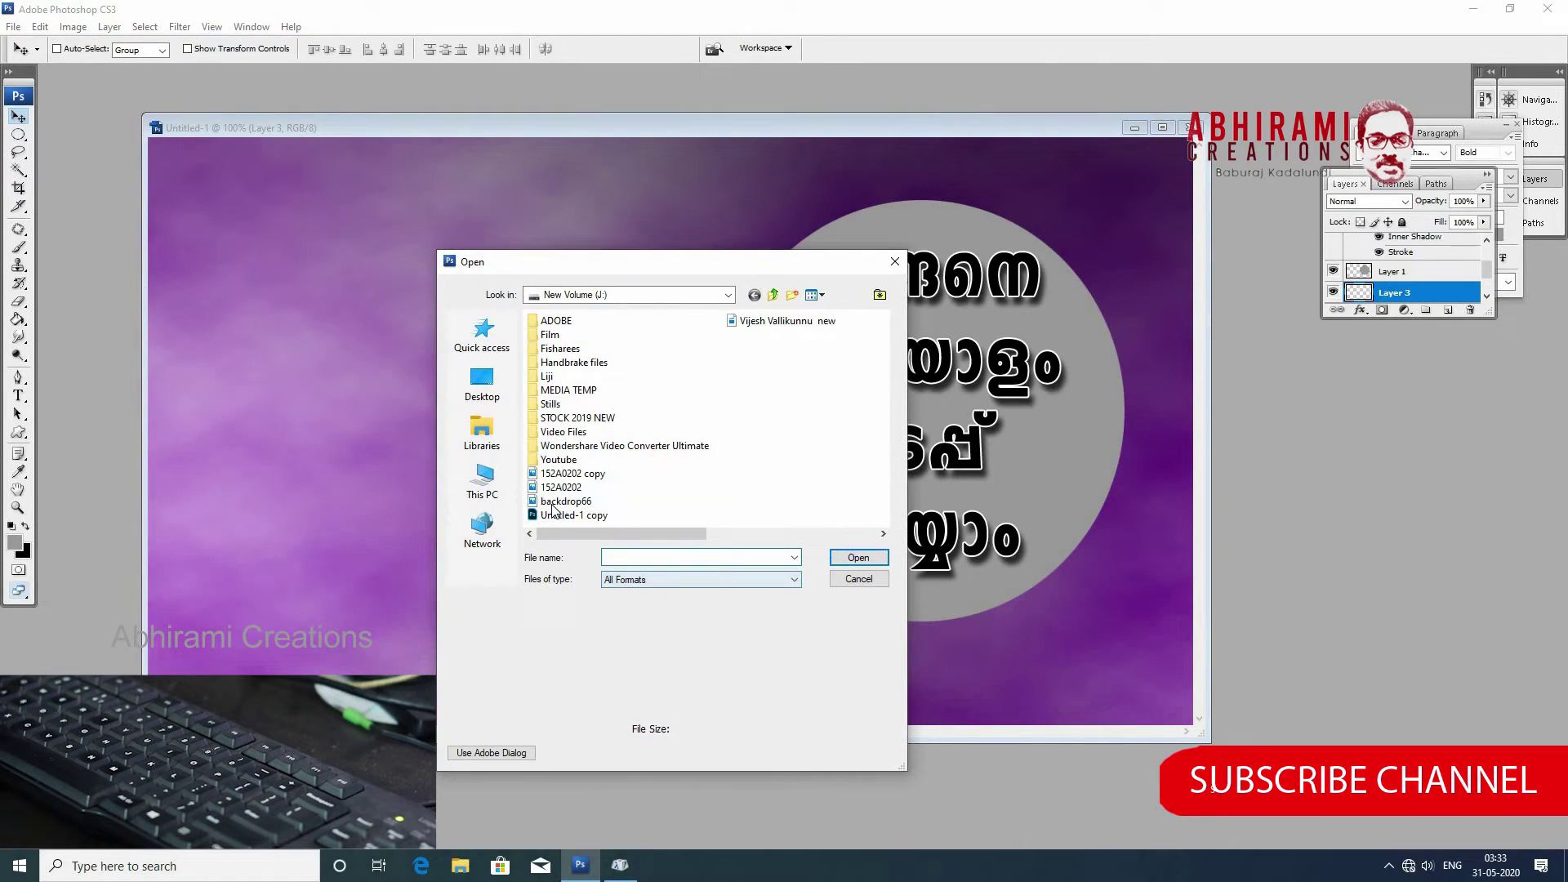
click(553, 502)
double_click(527, 473)
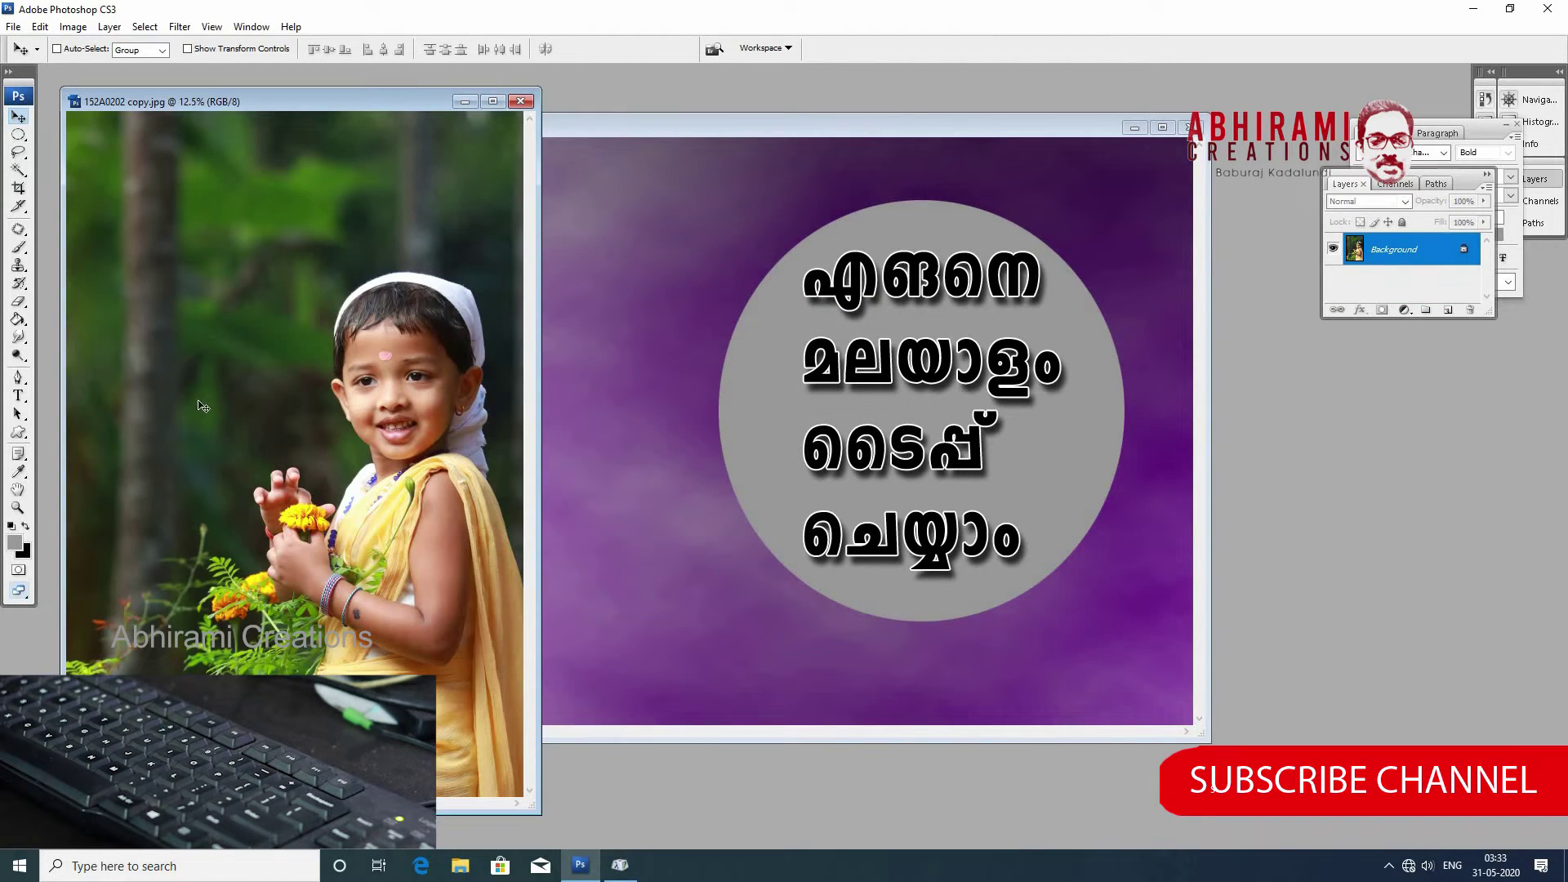
mouse_move(157, 108)
mouse_down()
mouse_move(300, 143)
mouse_move(147, 138)
mouse_up()
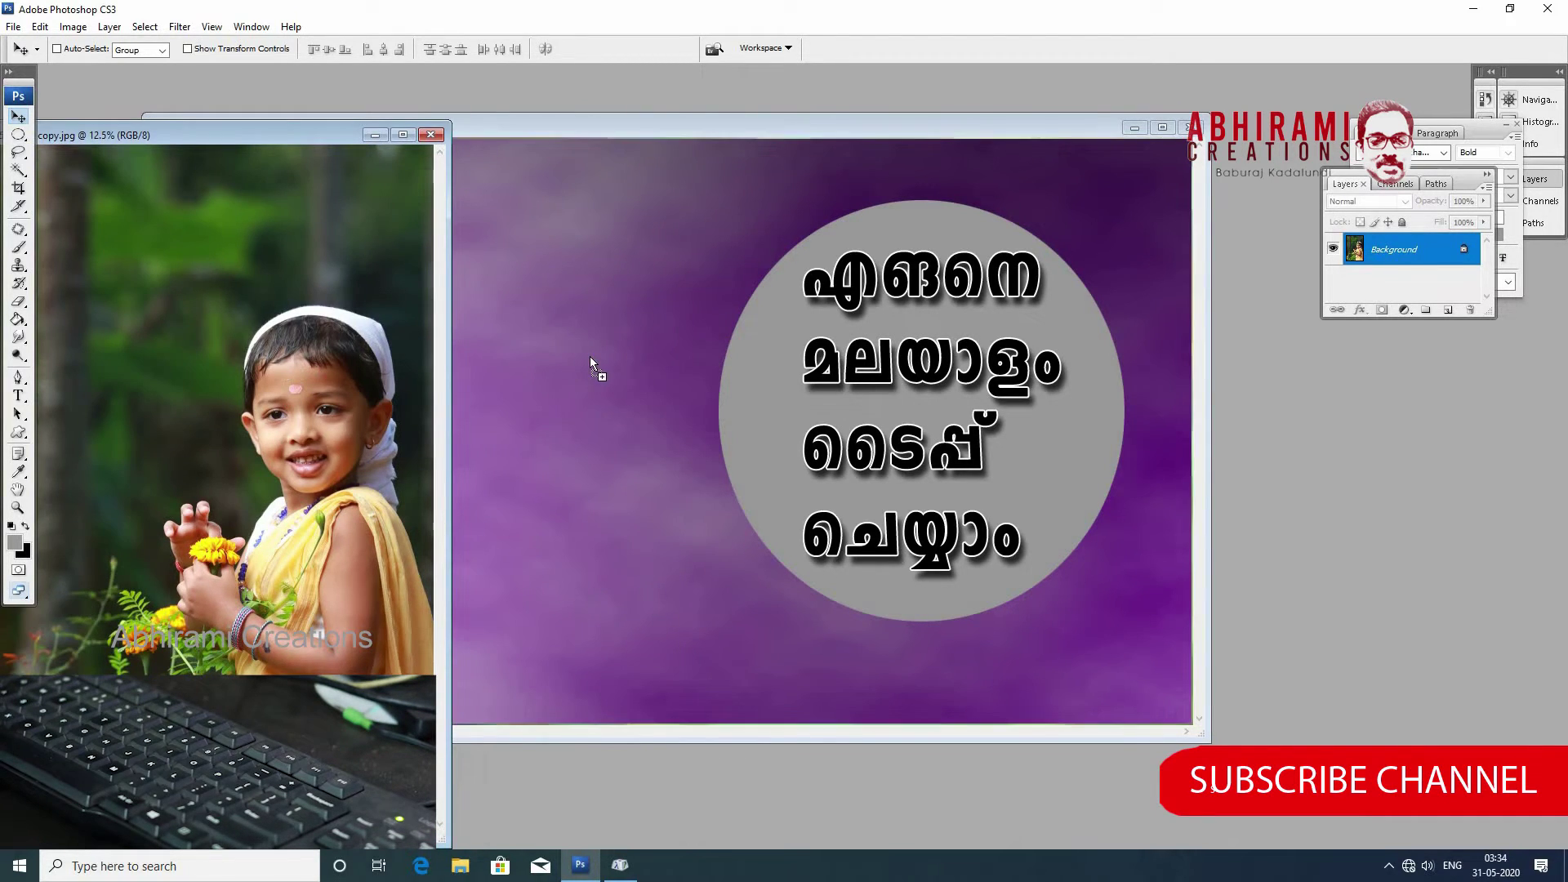
drag(538, 360, 553, 367)
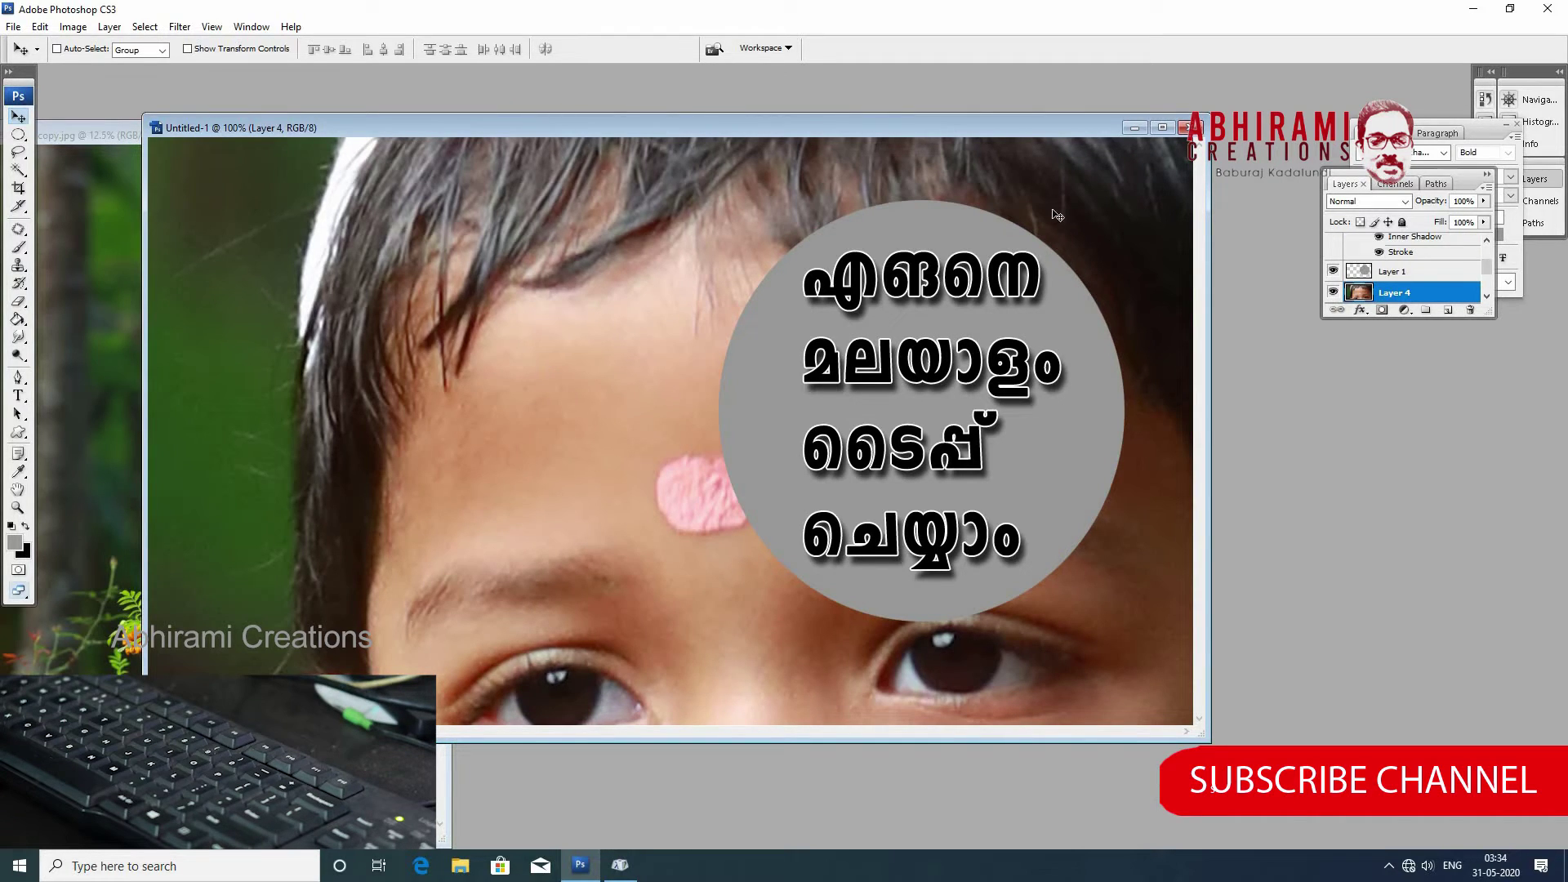
Scale and position the child photo to fill the frame, then view at 50%.
key(ctrl+minus)
key(ctrl+minus)
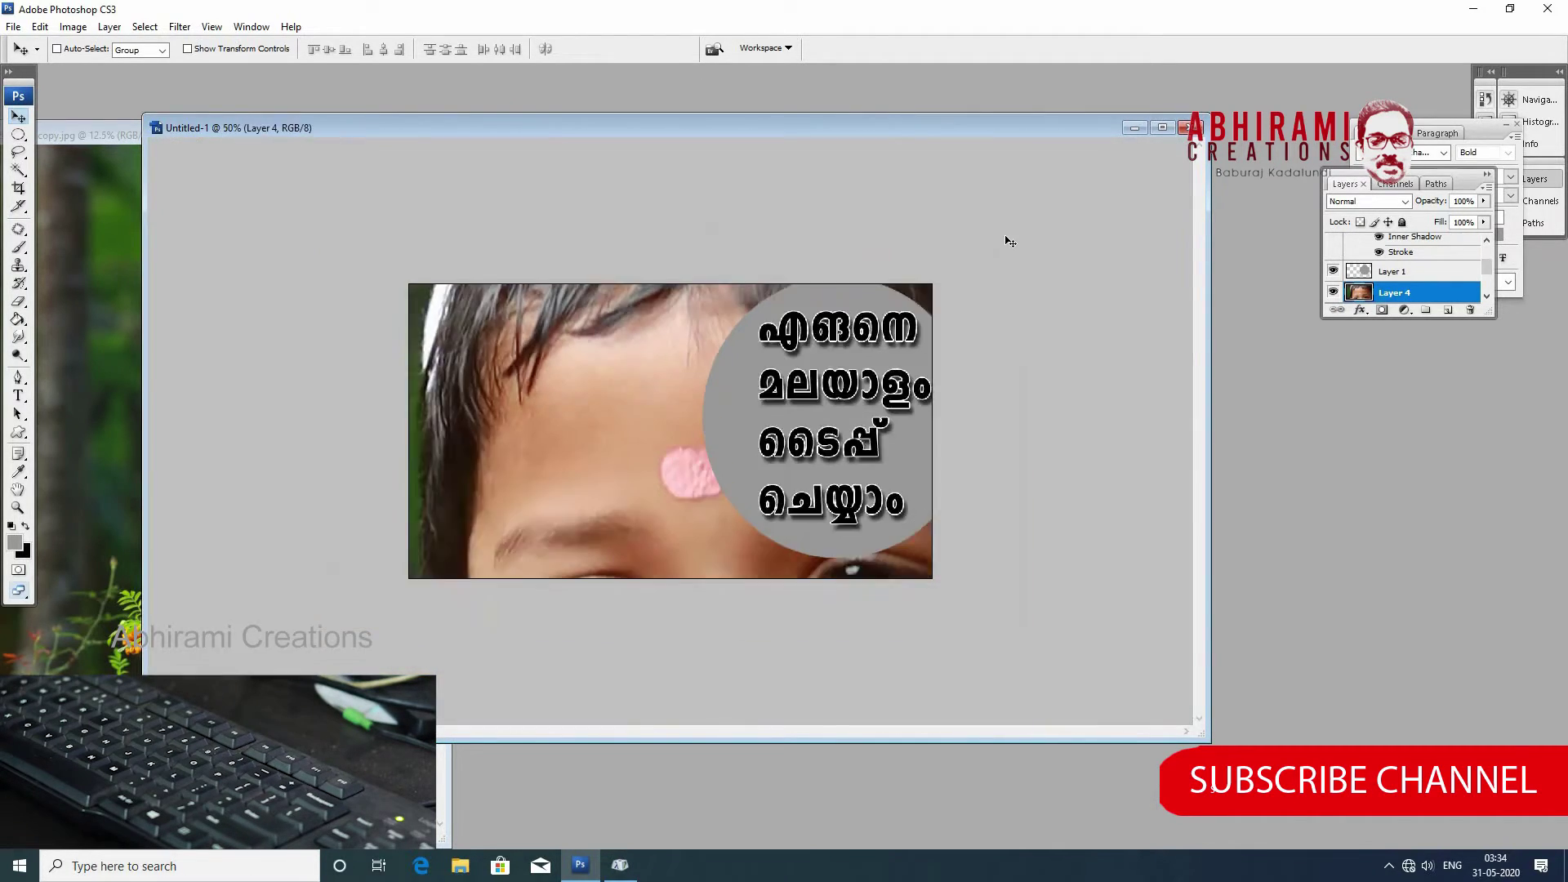
key(ctrl+minus)
click(1161, 127)
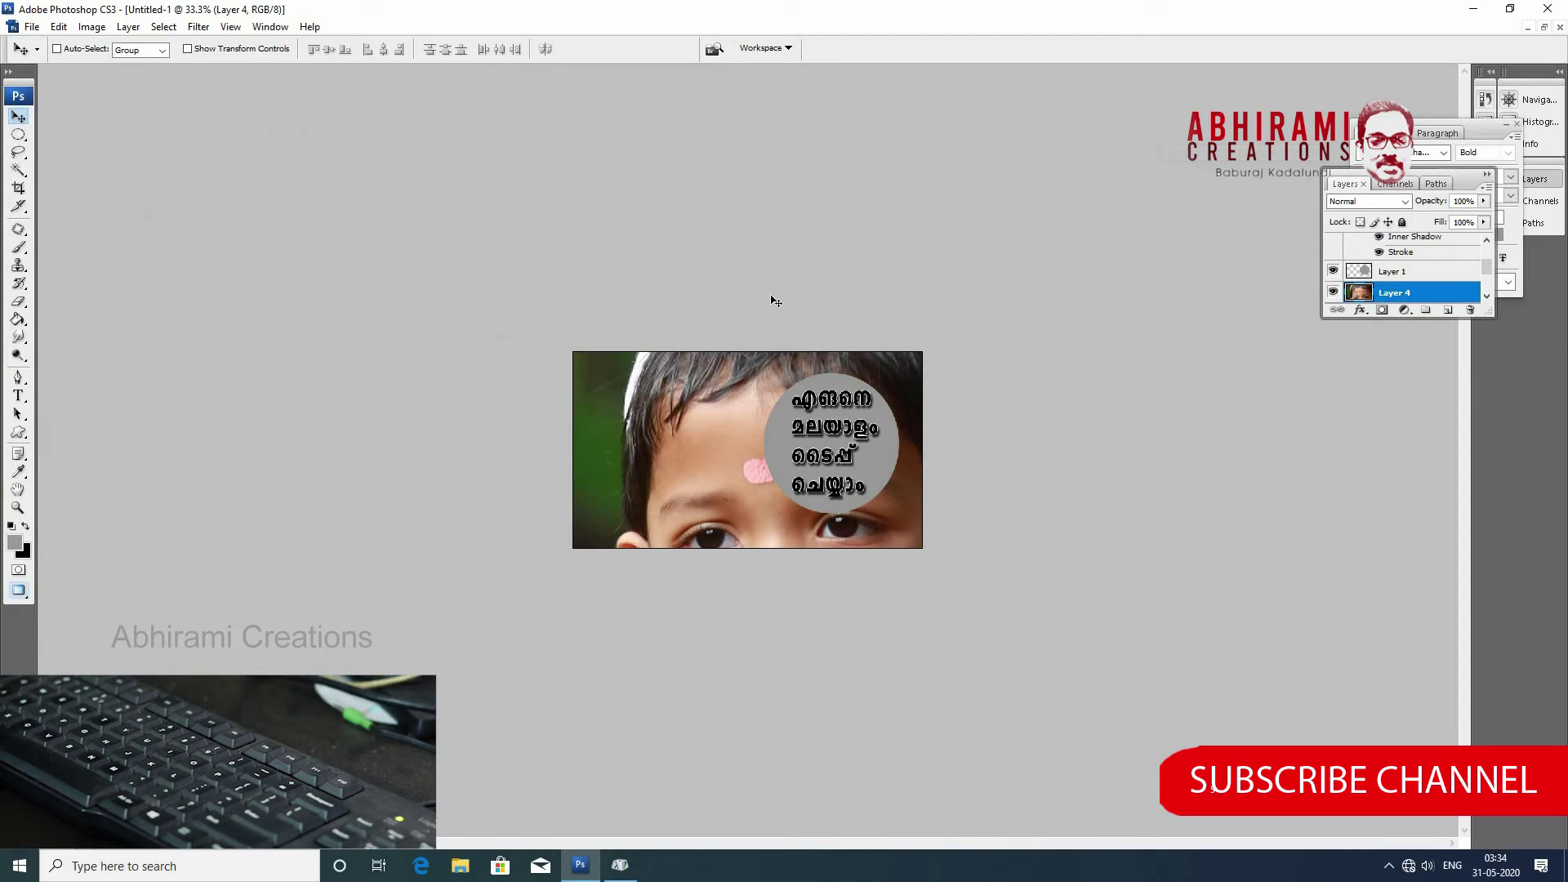
key(ctrl+t)
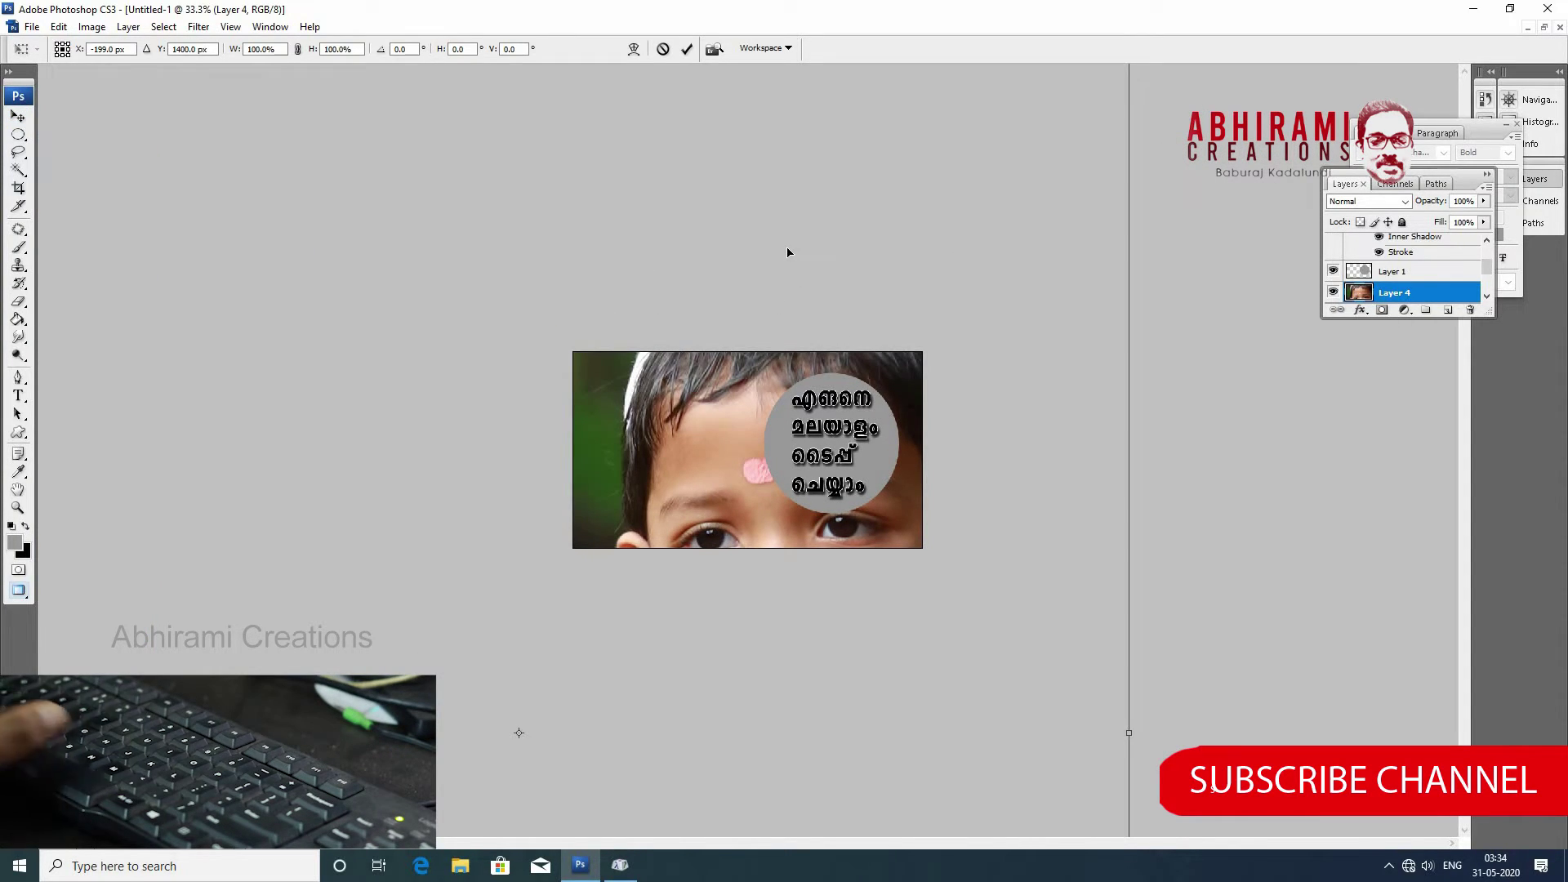
key(ctrl+minus)
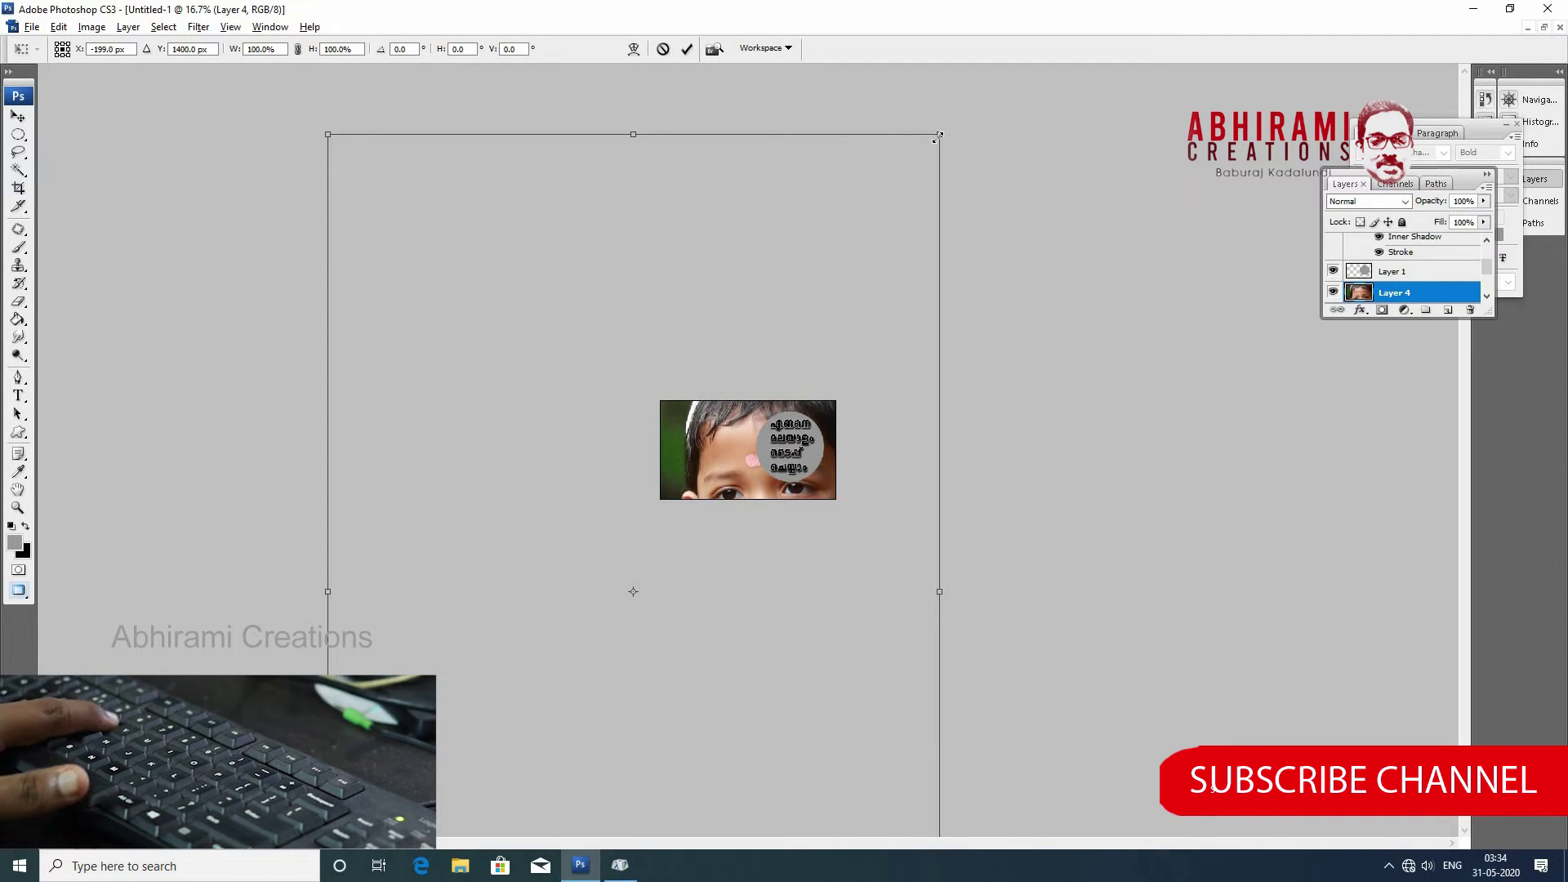
mouse_move(939, 134)
mouse_down()
mouse_move(749, 343)
mouse_move(771, 484)
mouse_up()
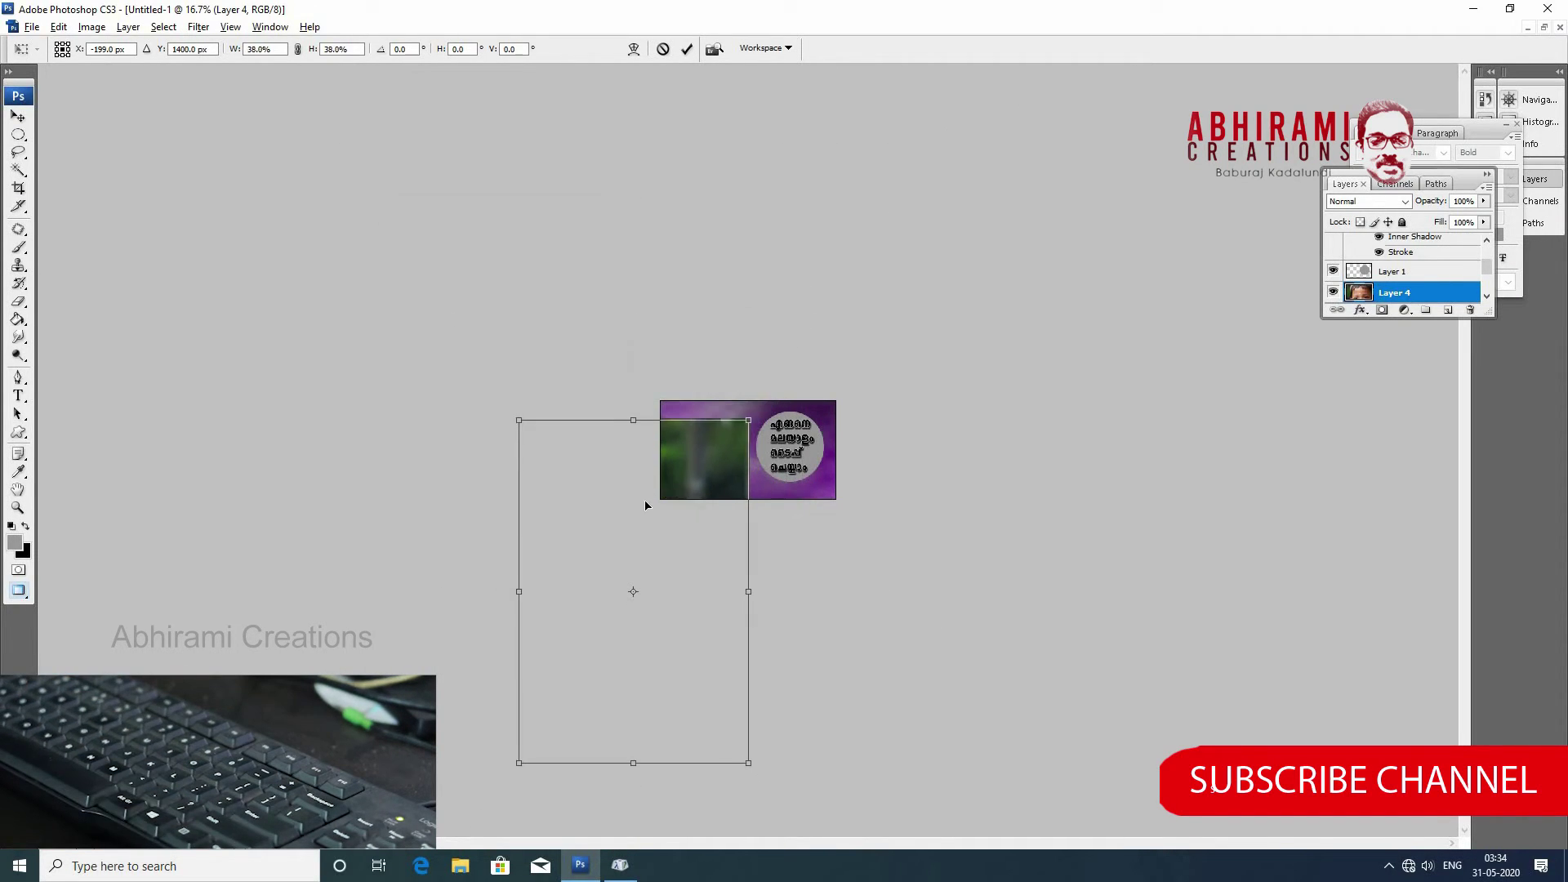
mouse_move(754, 425)
mouse_down()
mouse_move(868, 335)
mouse_move(850, 326)
mouse_up()
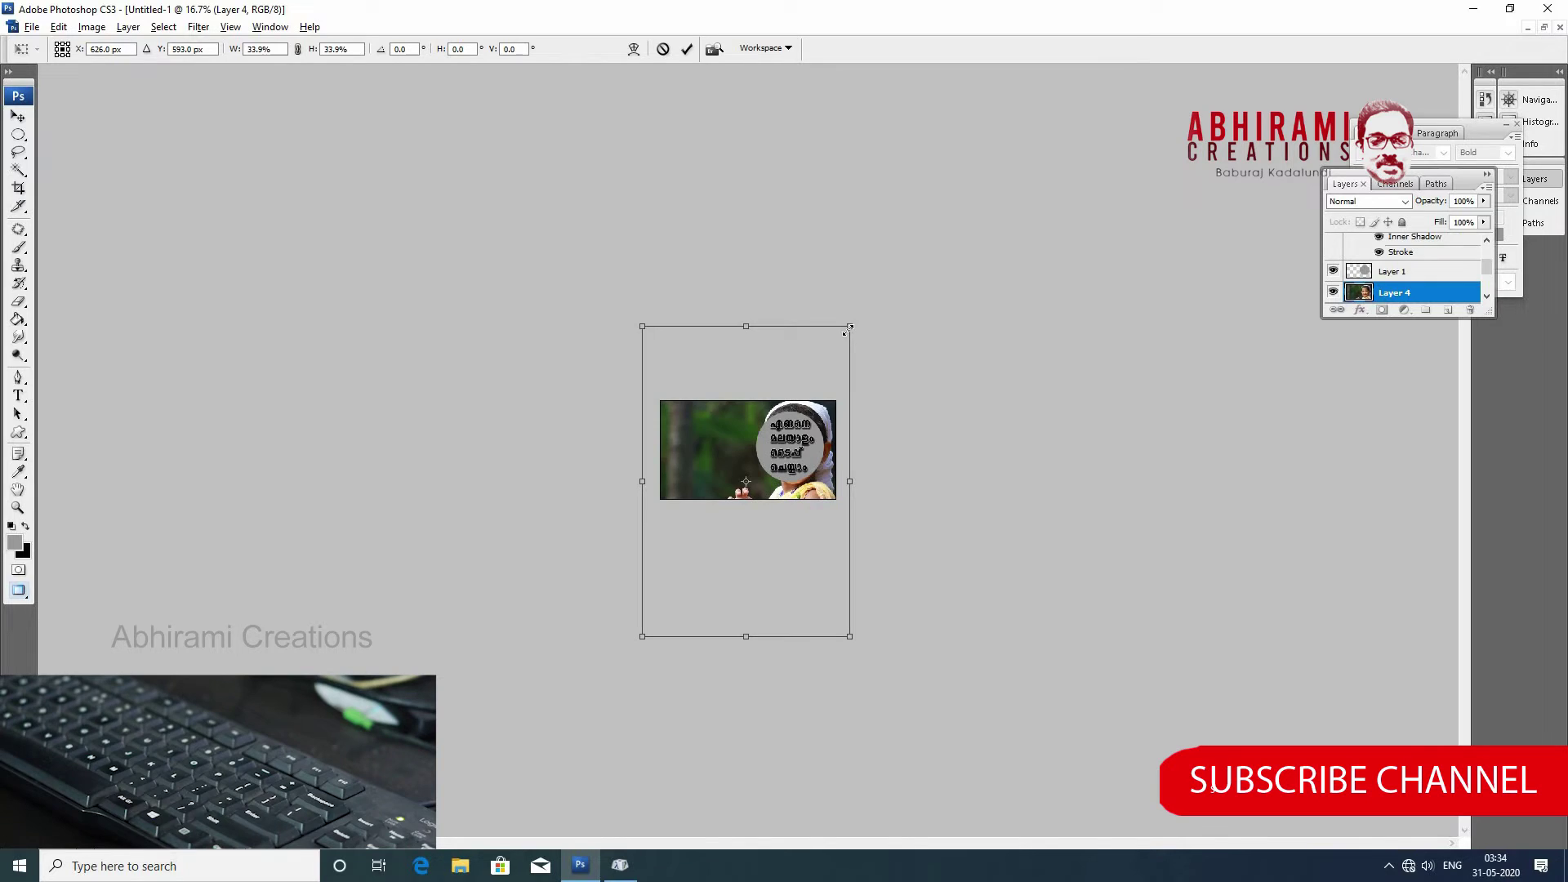
drag(850, 327, 850, 339)
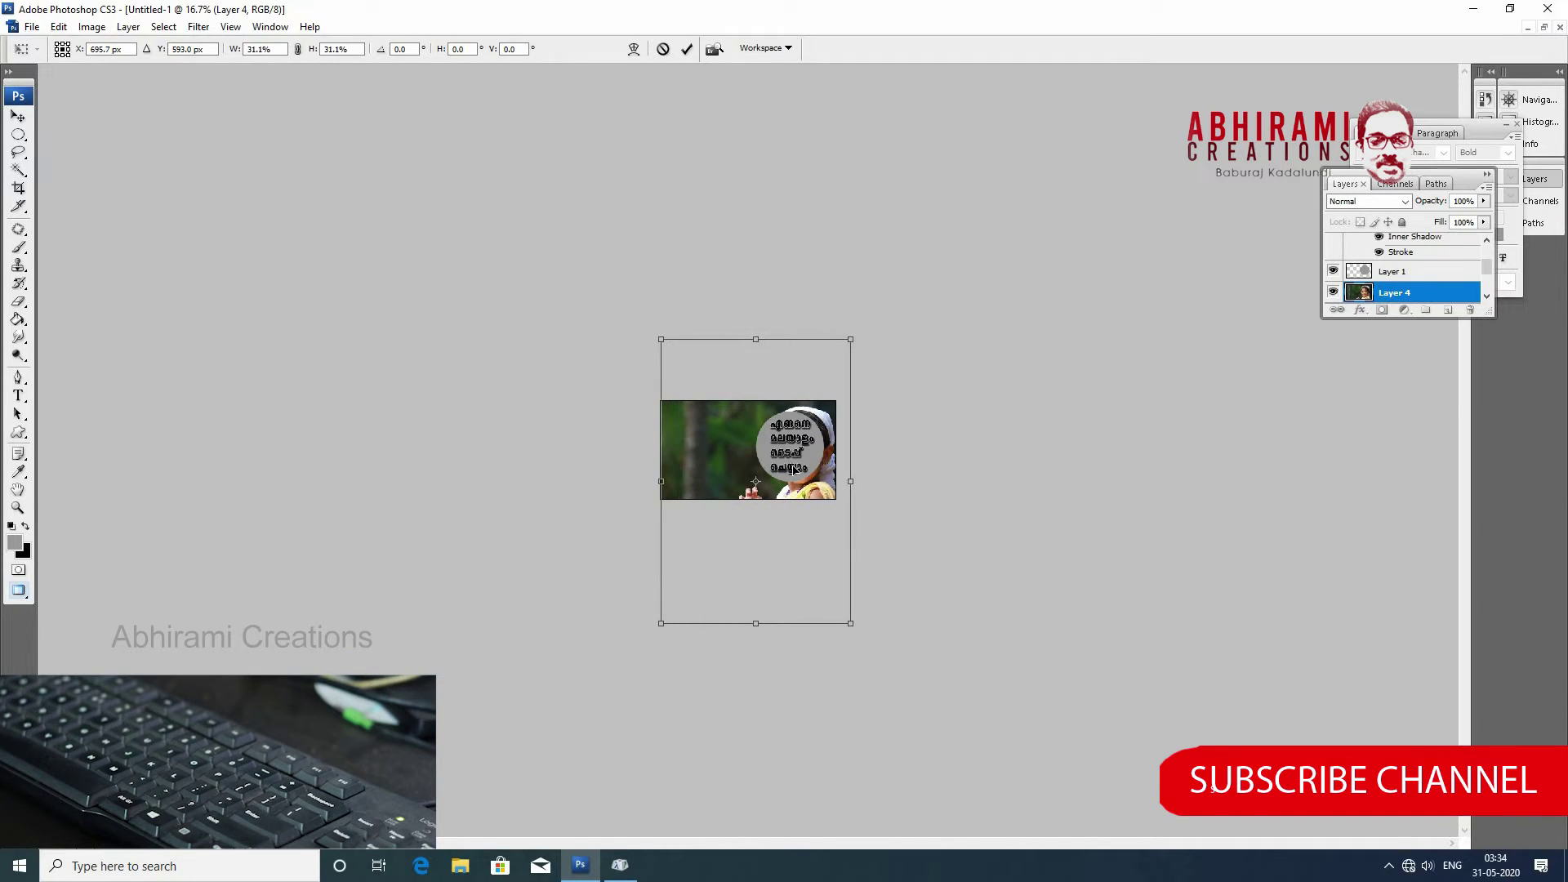
key(Return)
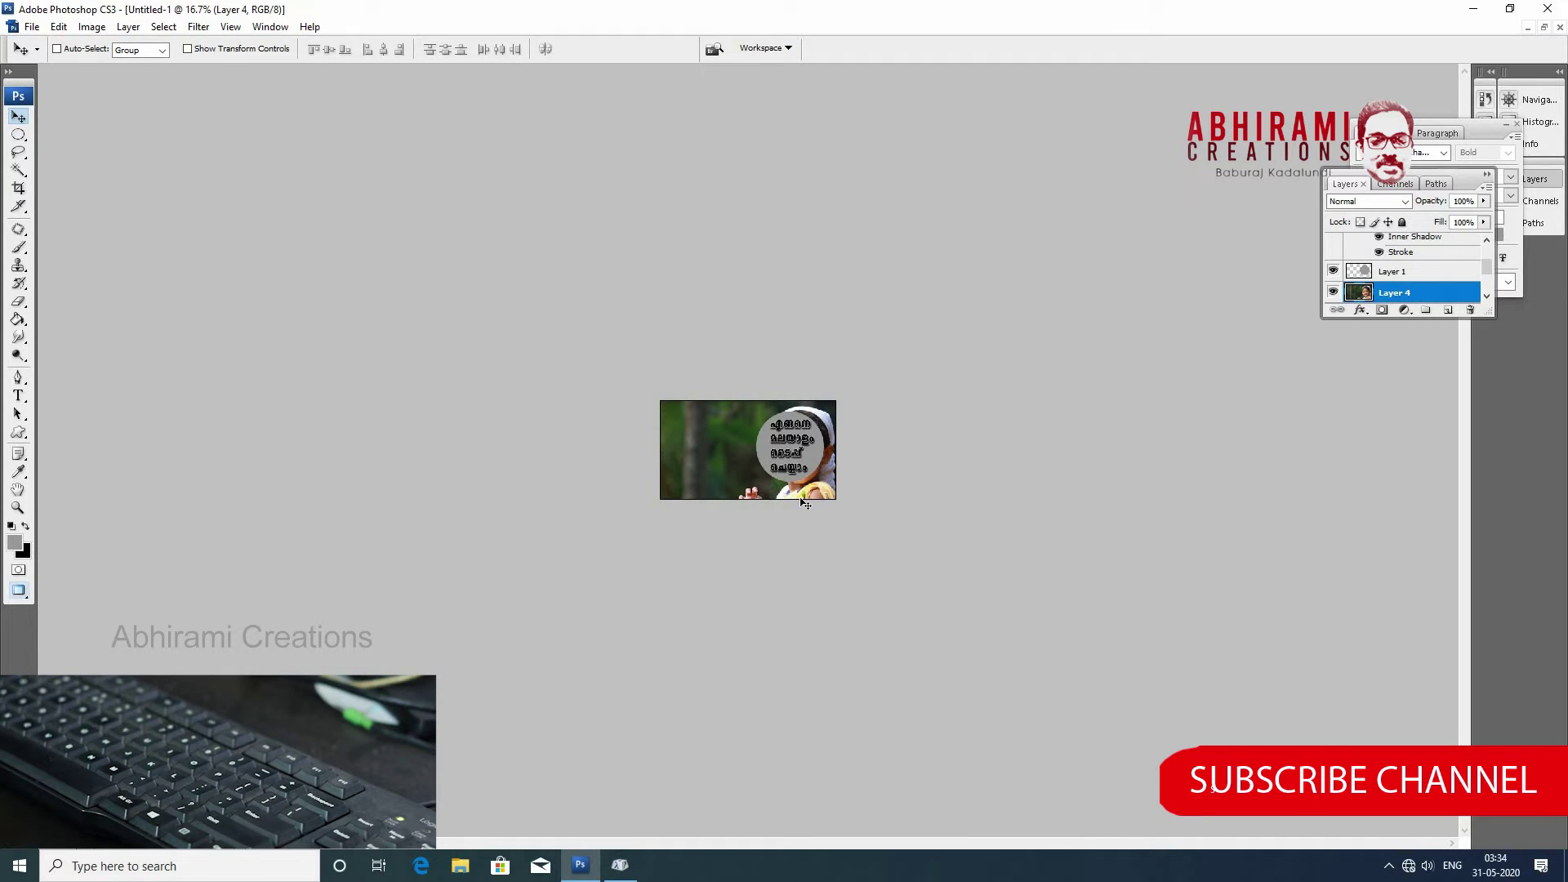
key(ctrl+plus)
key(ctrl+plus)
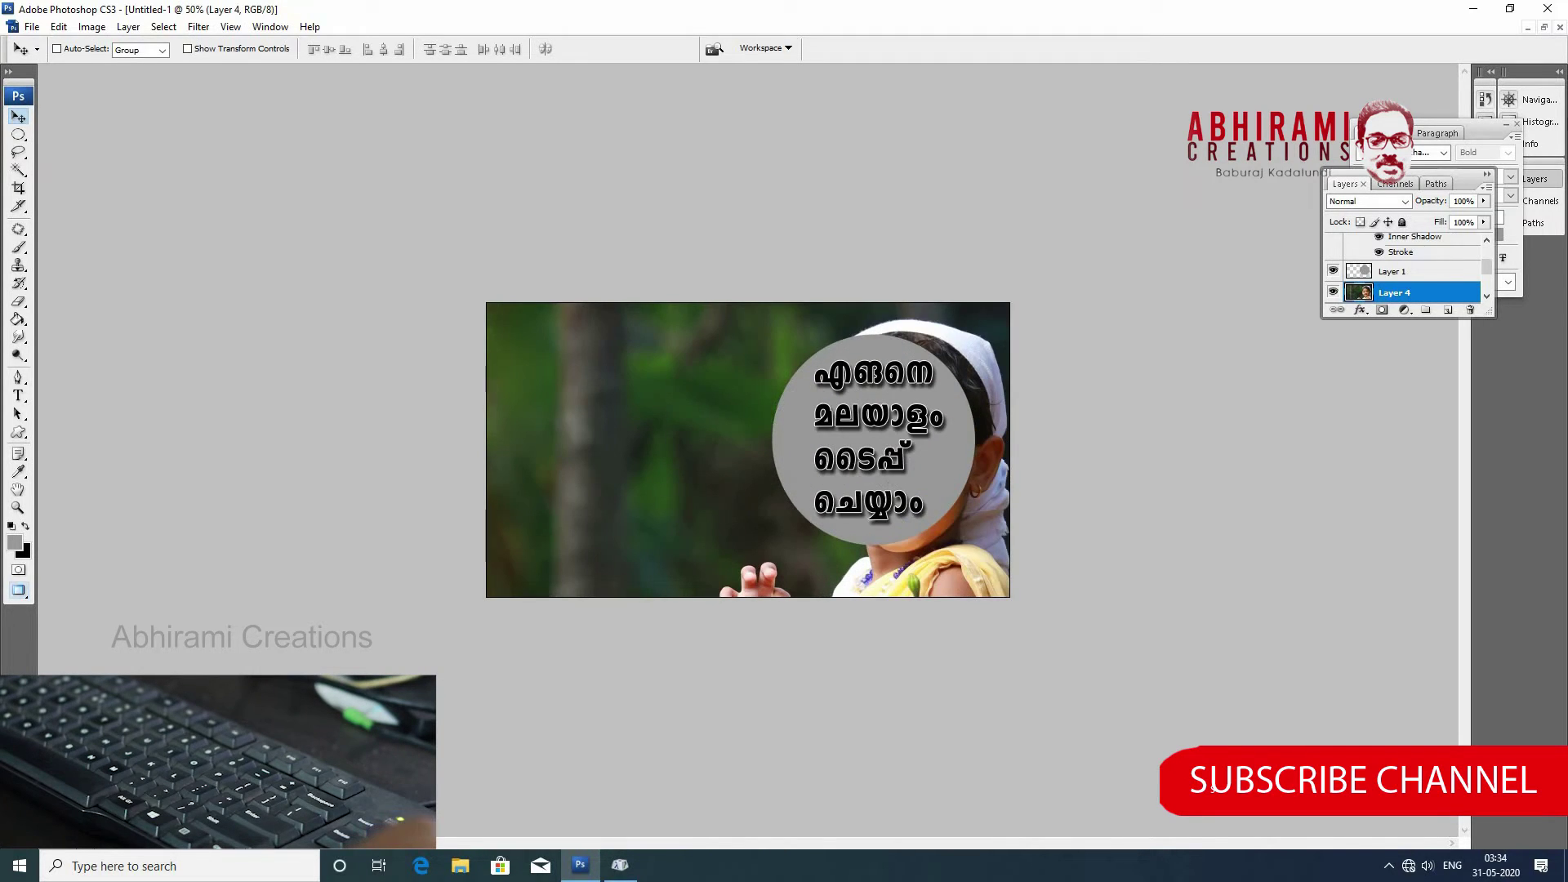
Select the title and circle layers together and move them to the image's left side.
drag(1491, 257, 1491, 247)
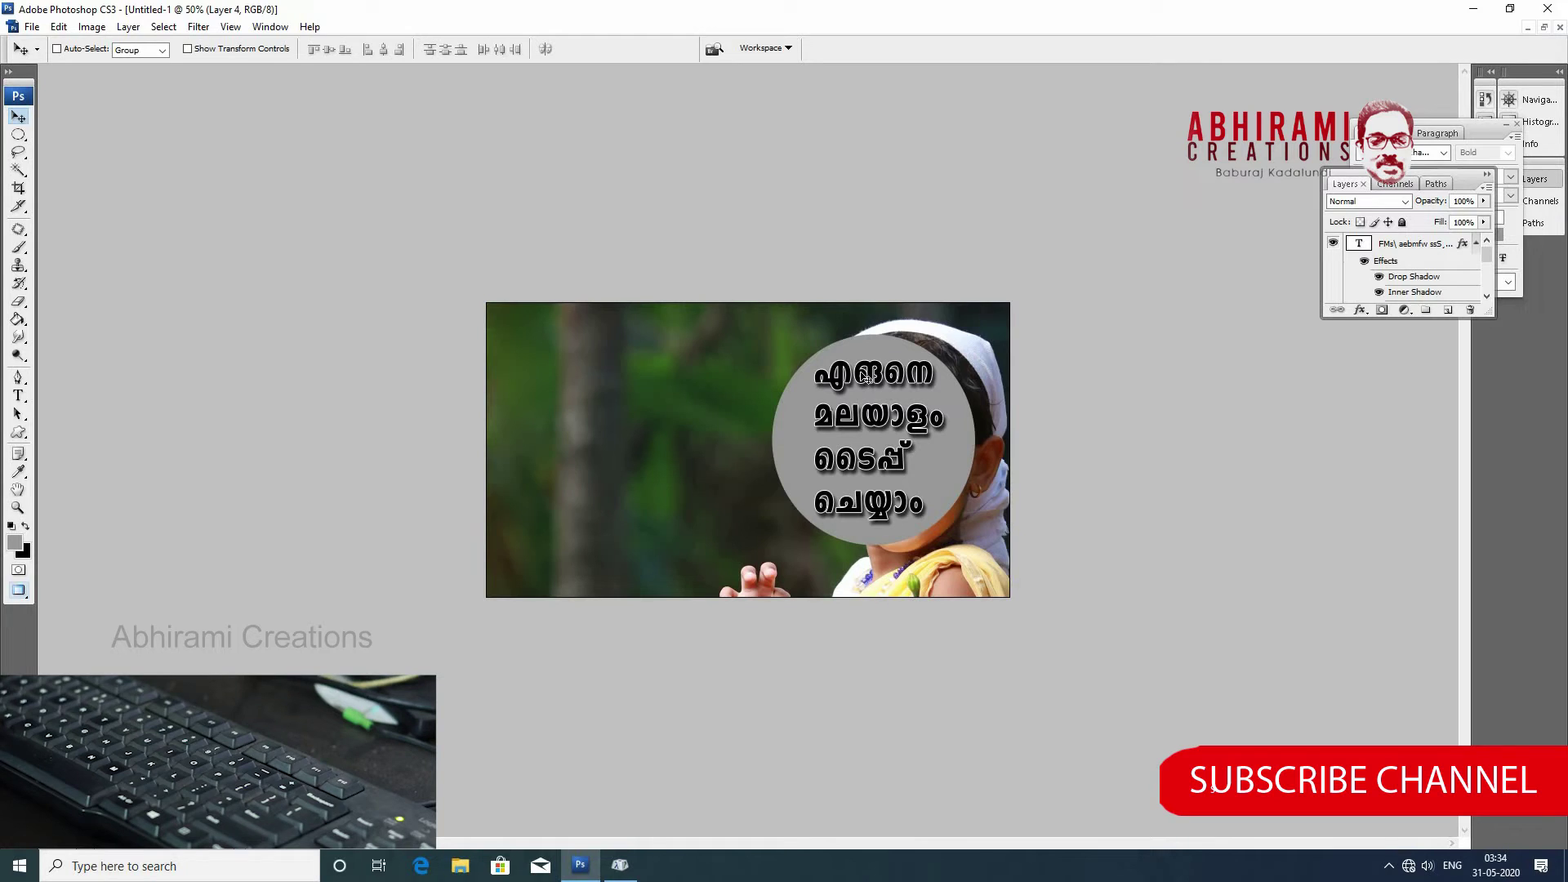
right_click(867, 375)
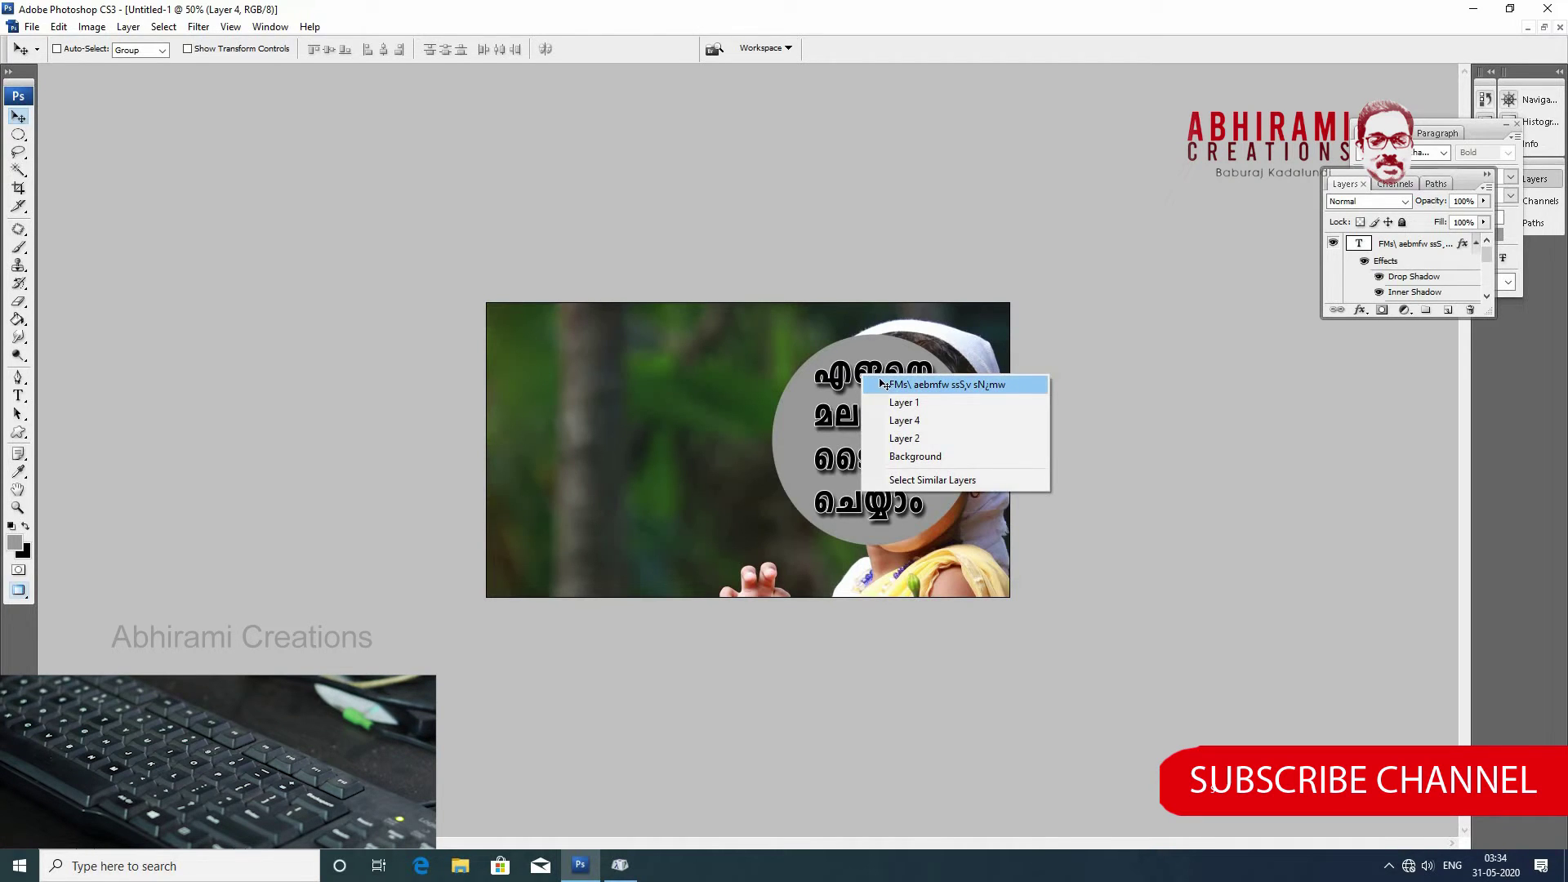
click(881, 384)
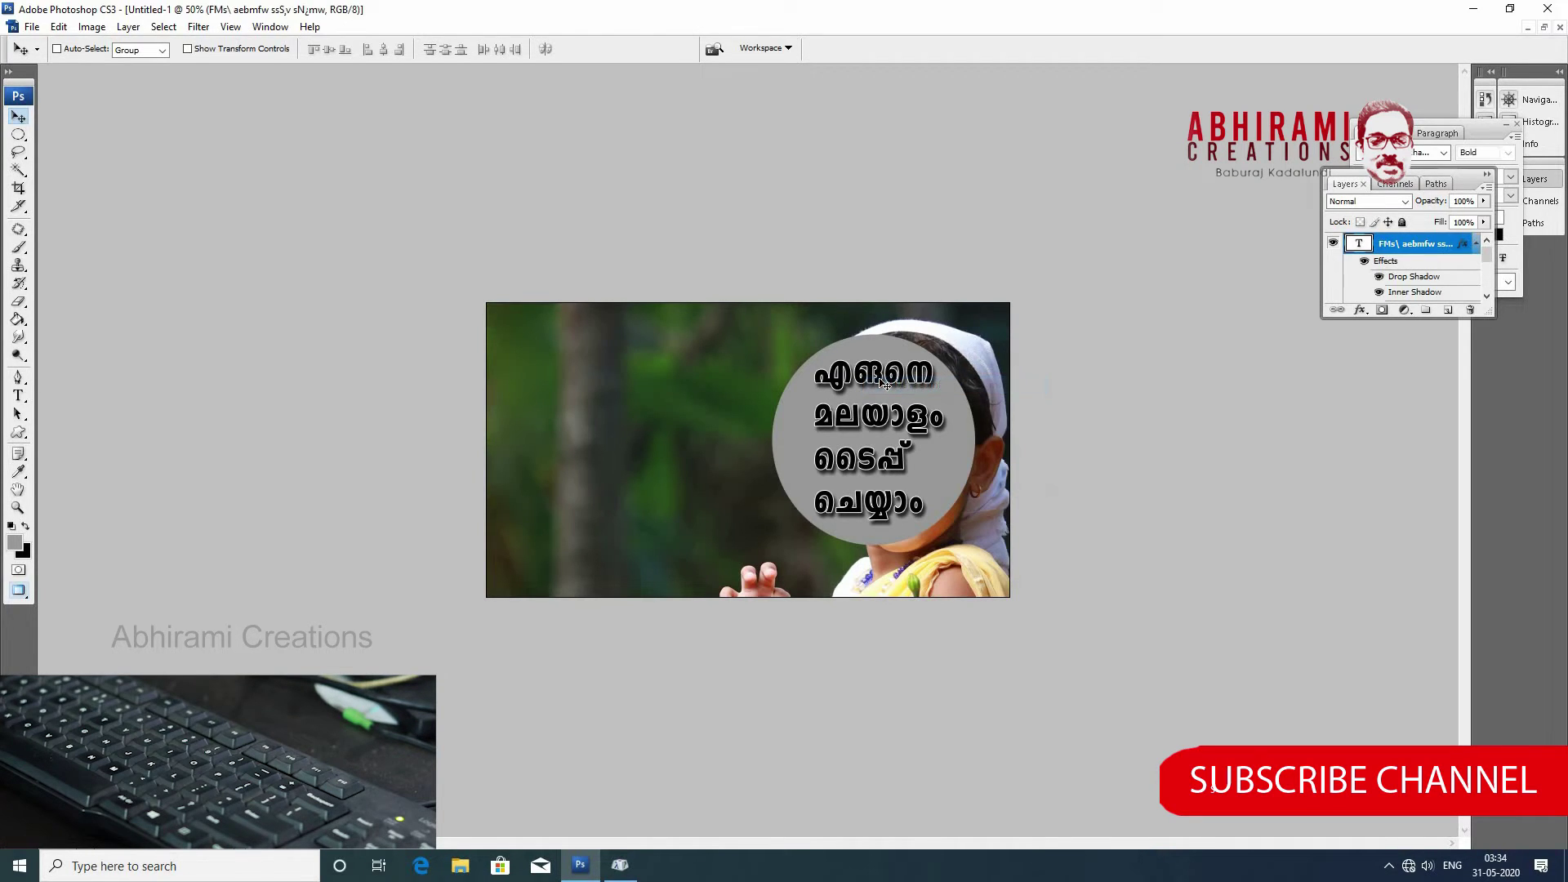
right_click(815, 434)
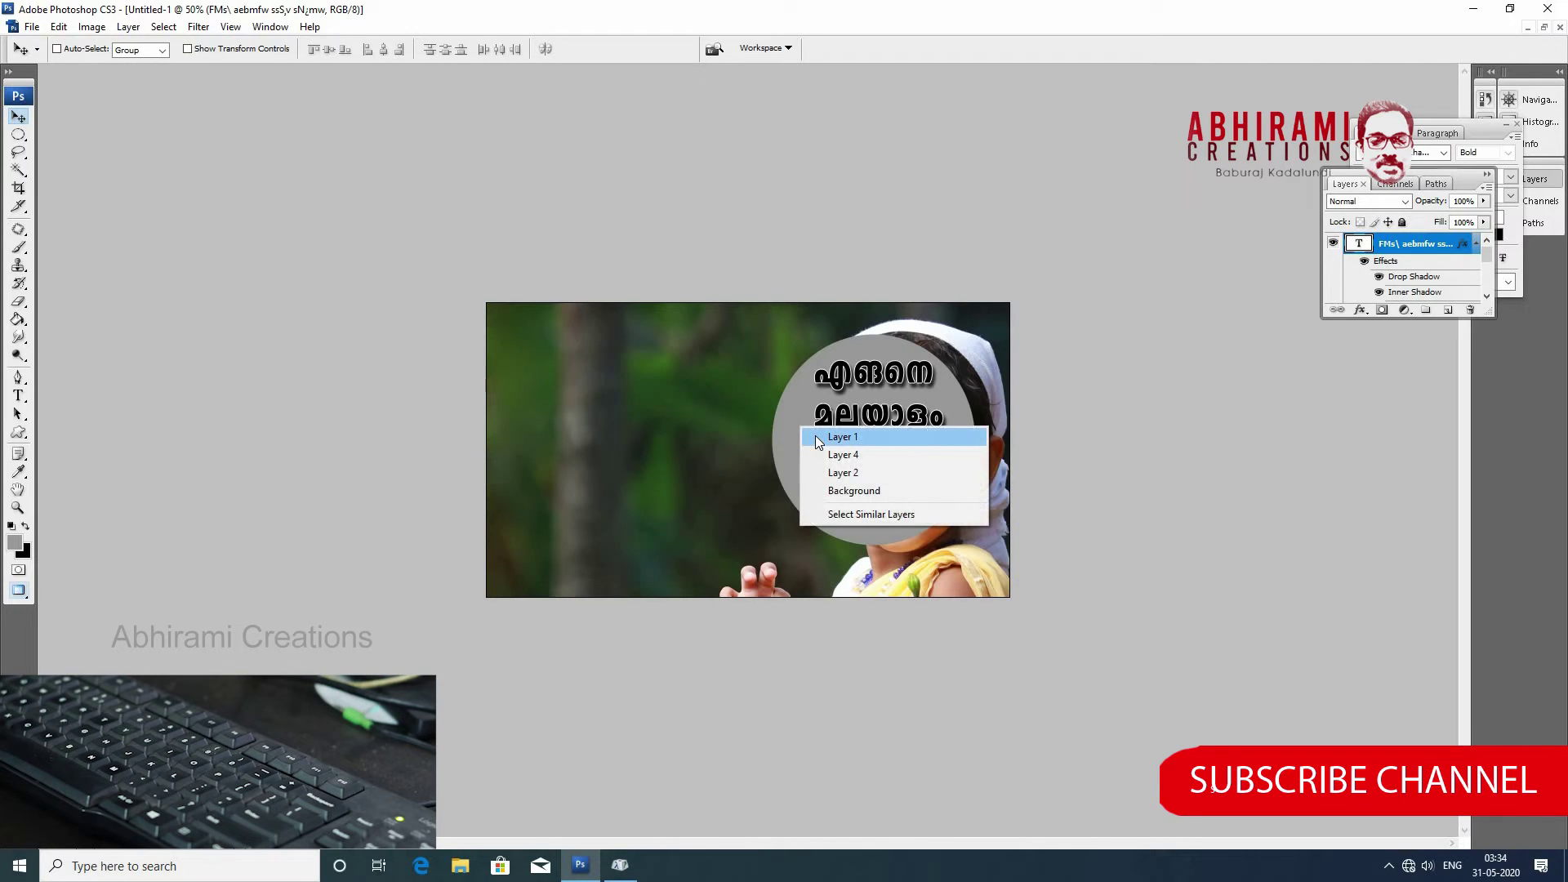
click(860, 445)
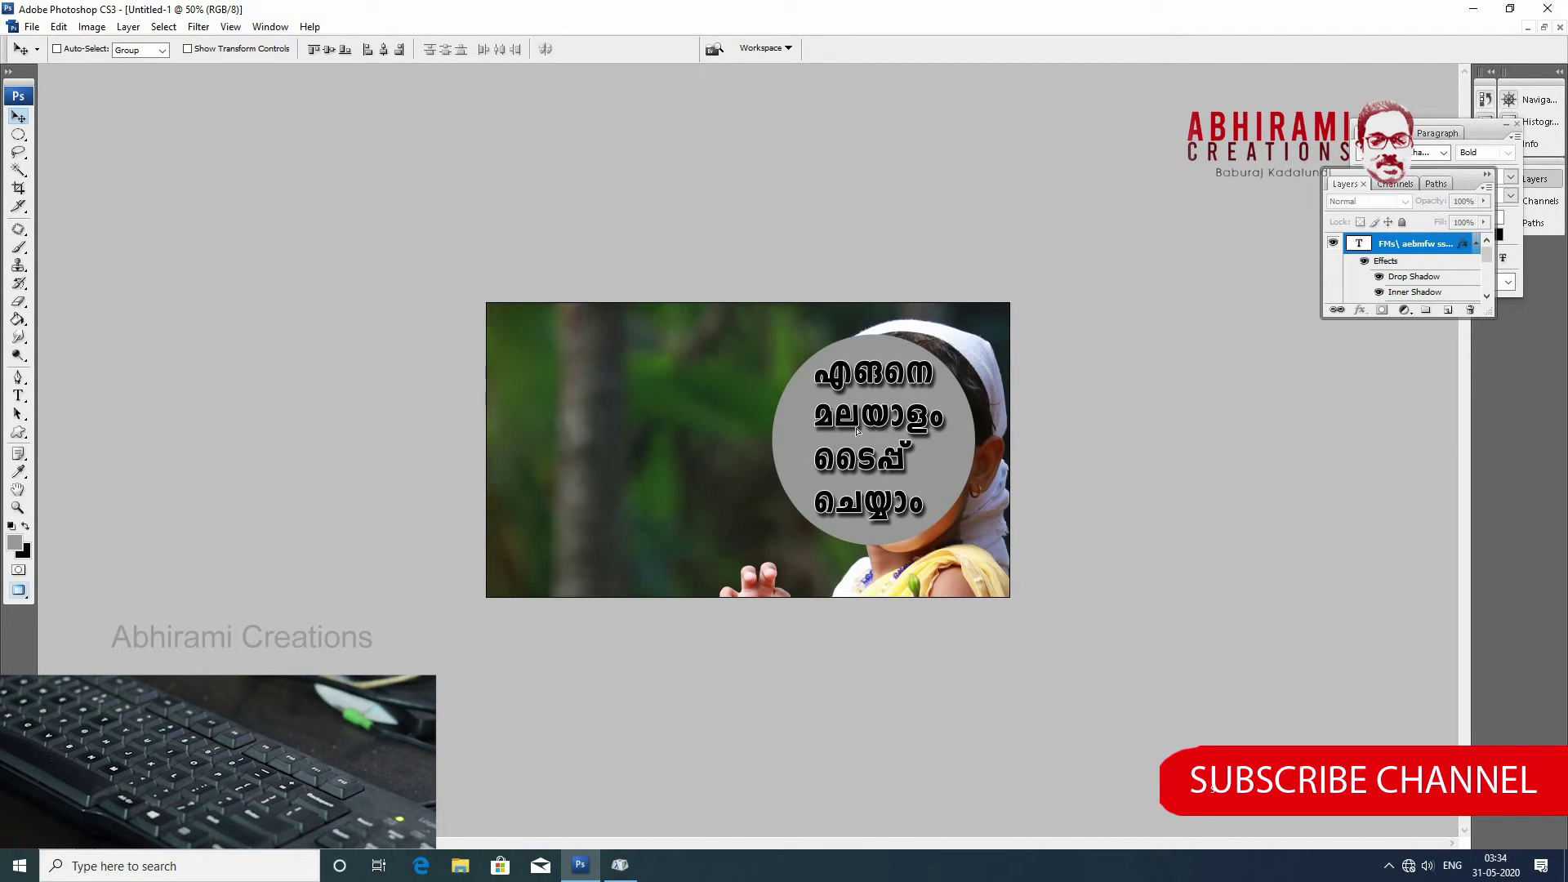
drag(857, 430, 623, 421)
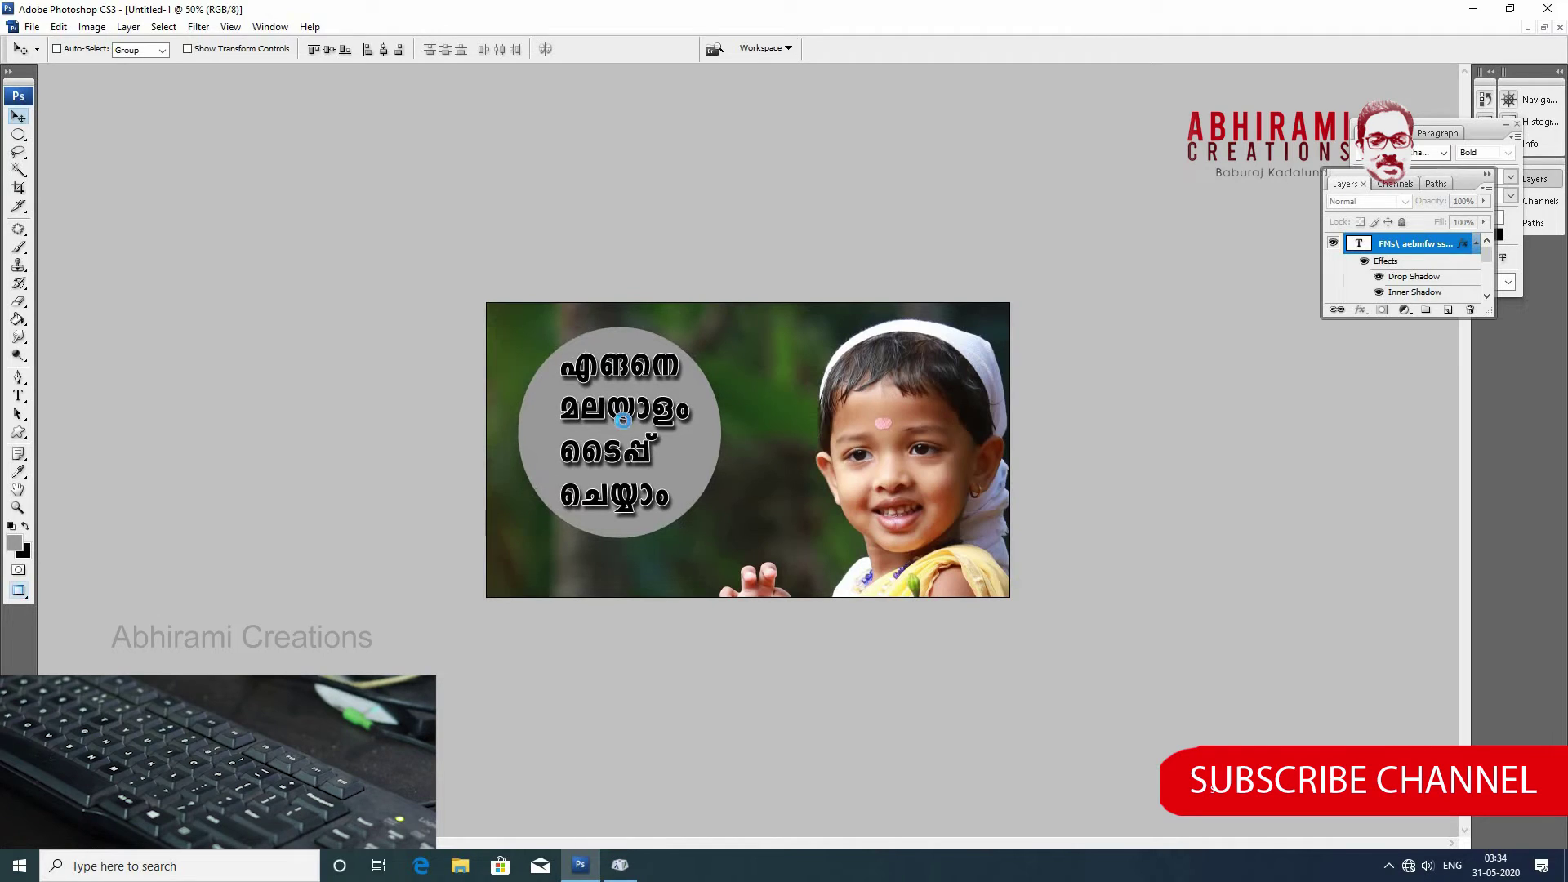
Select the girl photo's Layer 4 and drag it up and left.
right_click(984, 527)
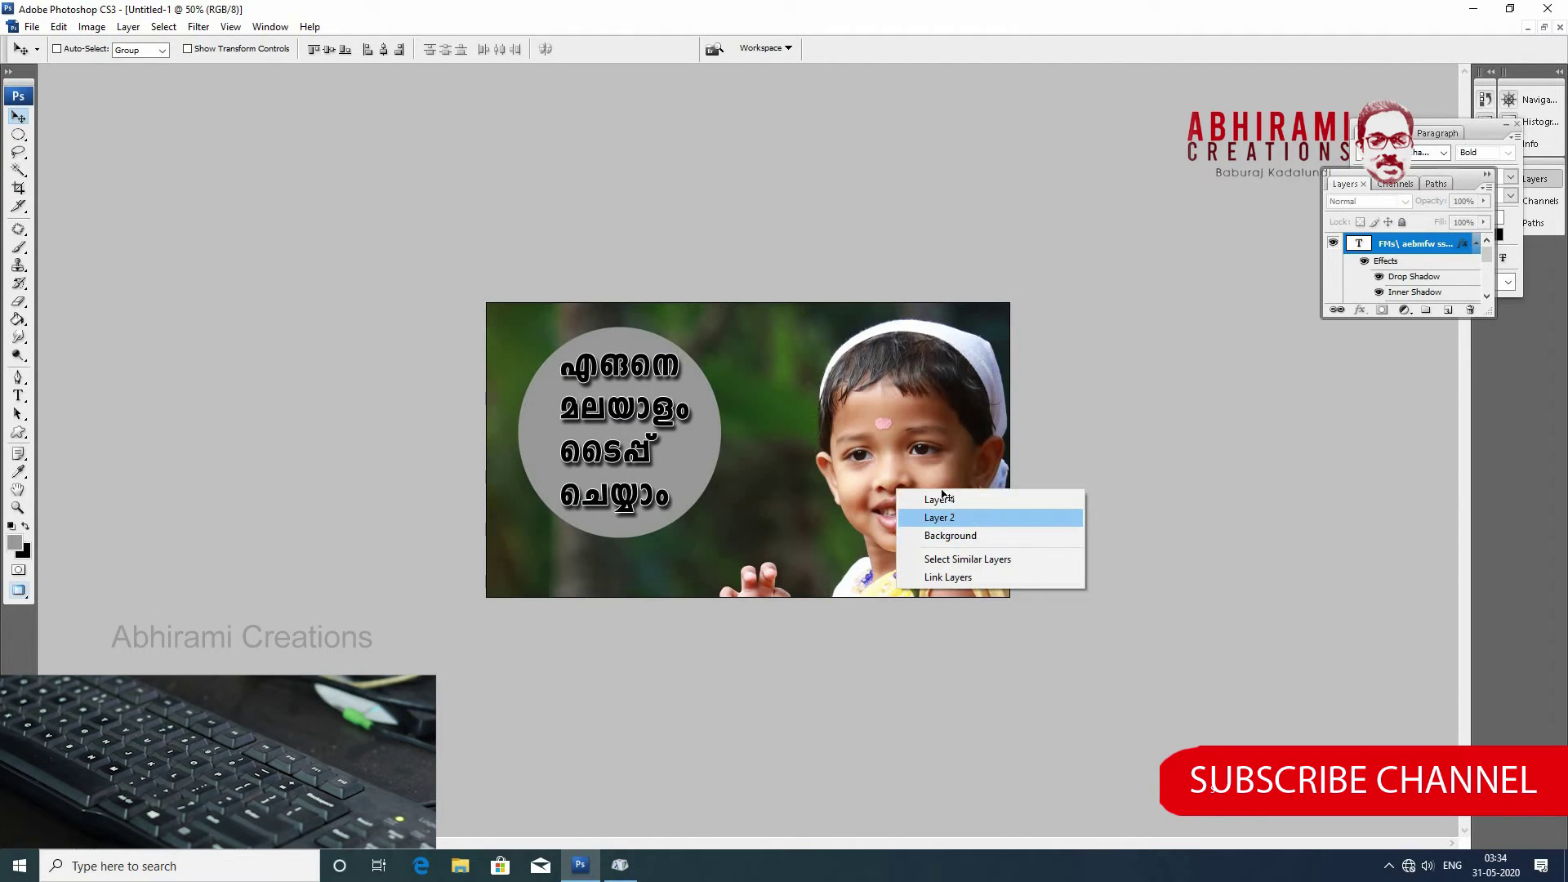
click(957, 519)
right_click(945, 491)
click(980, 502)
drag(976, 505, 947, 490)
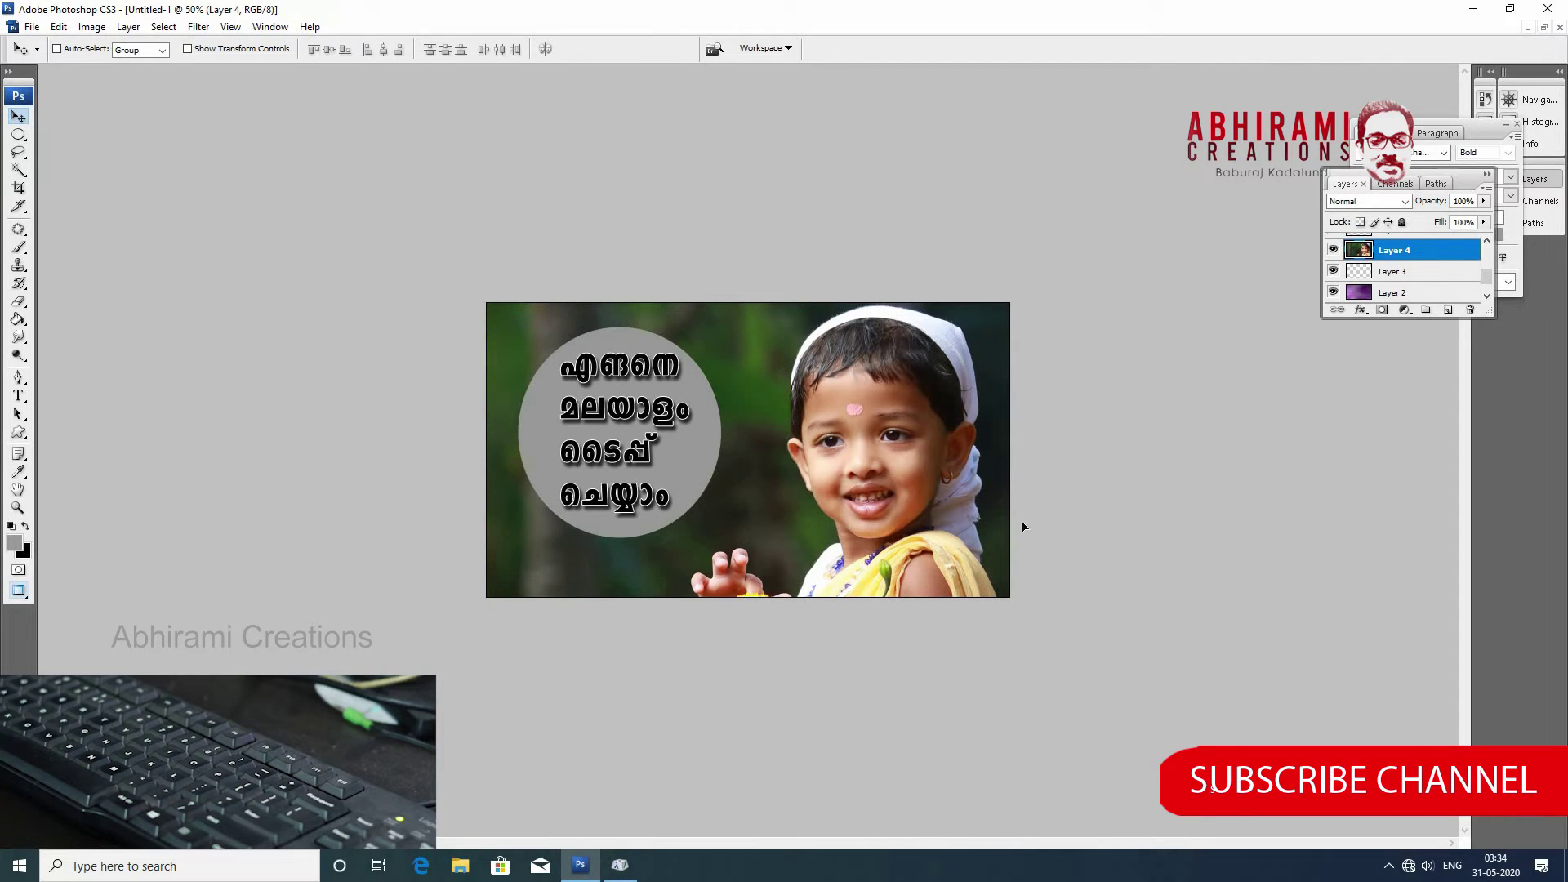
Scale the girl photo to about 93.9%, fine-tune its position, and commit.
key(ctrl+t)
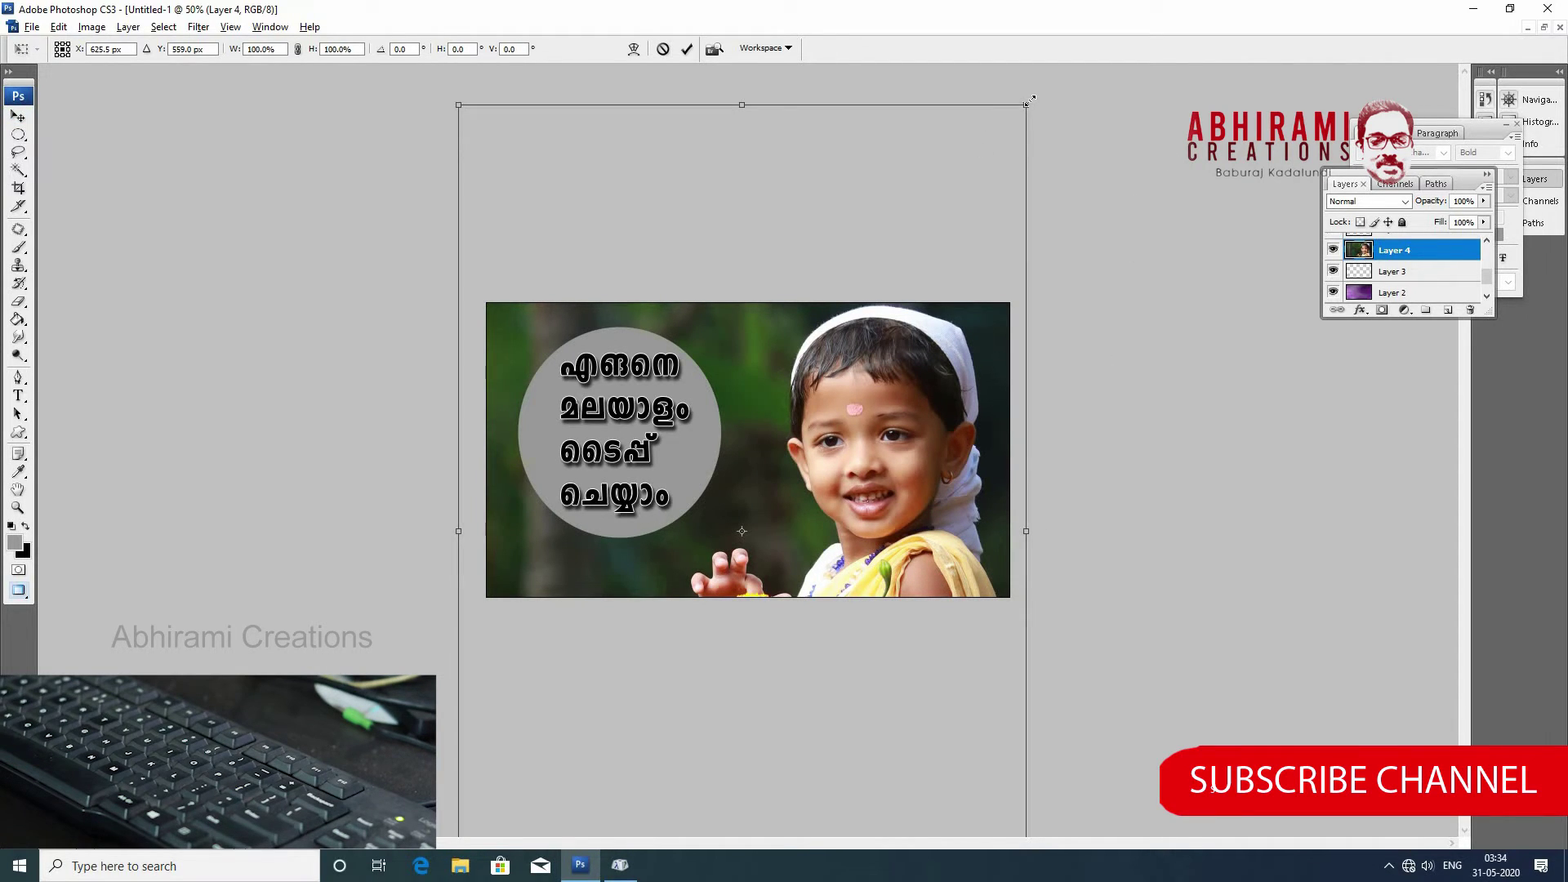
drag(1028, 102, 1011, 125)
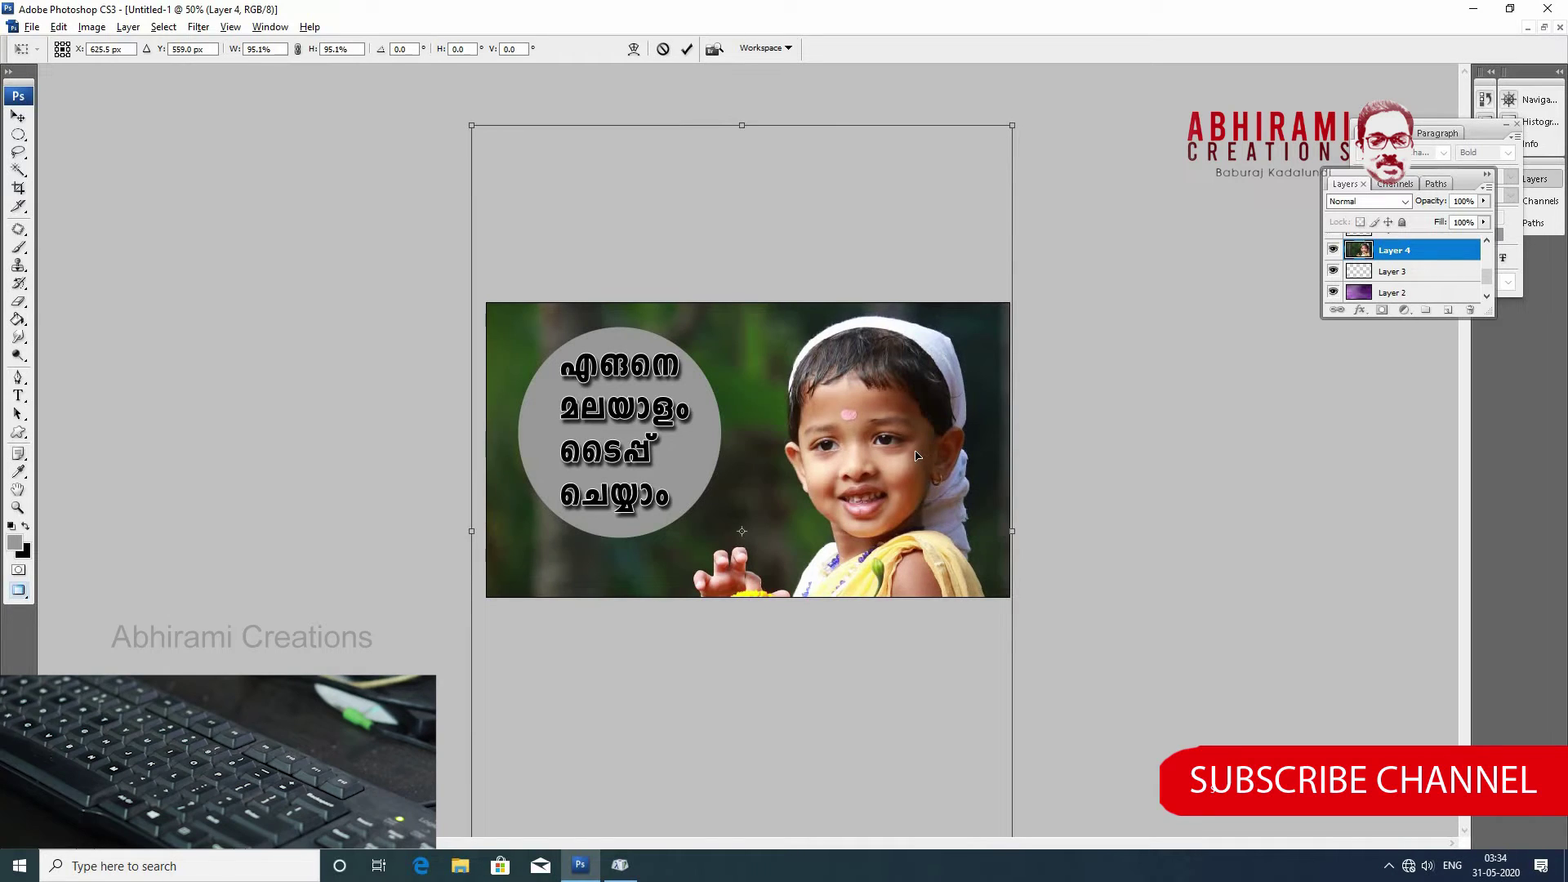
drag(916, 455, 916, 446)
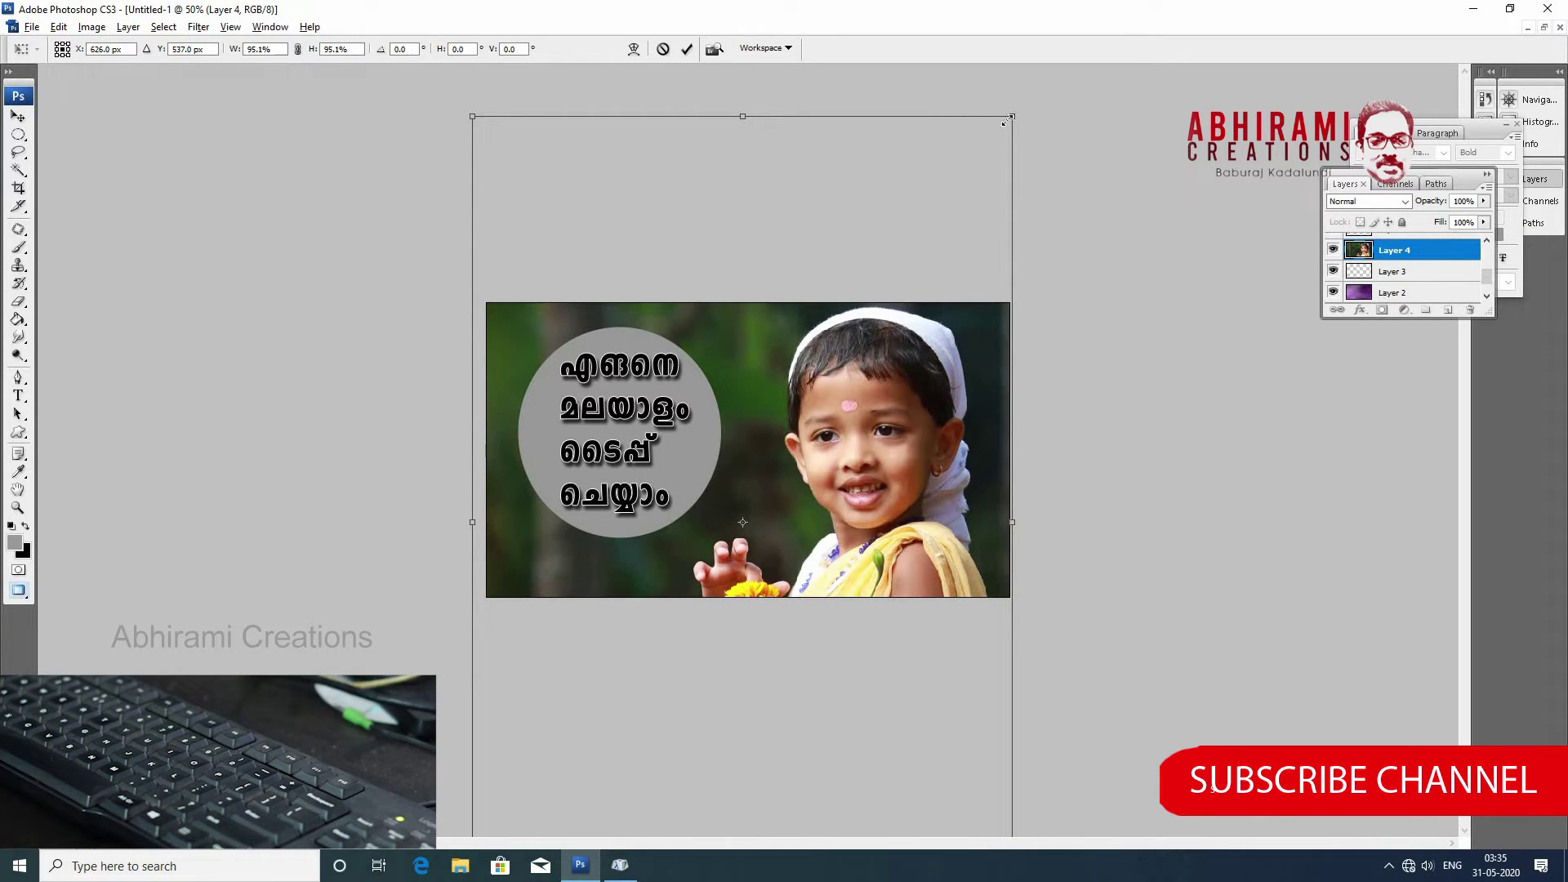
drag(1005, 126, 1002, 132)
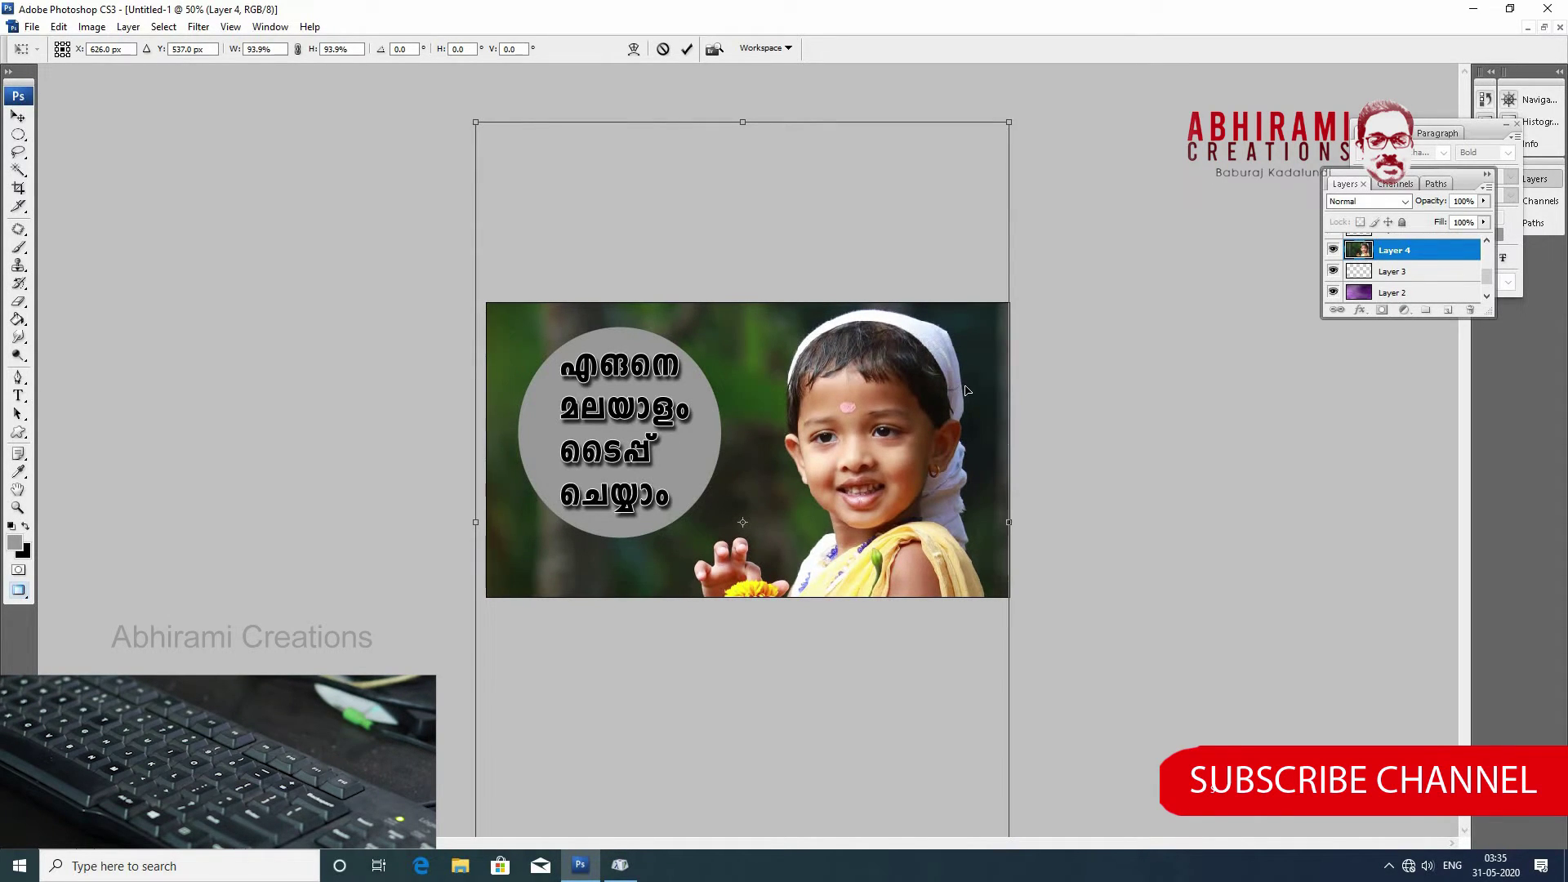
drag(955, 387, 967, 391)
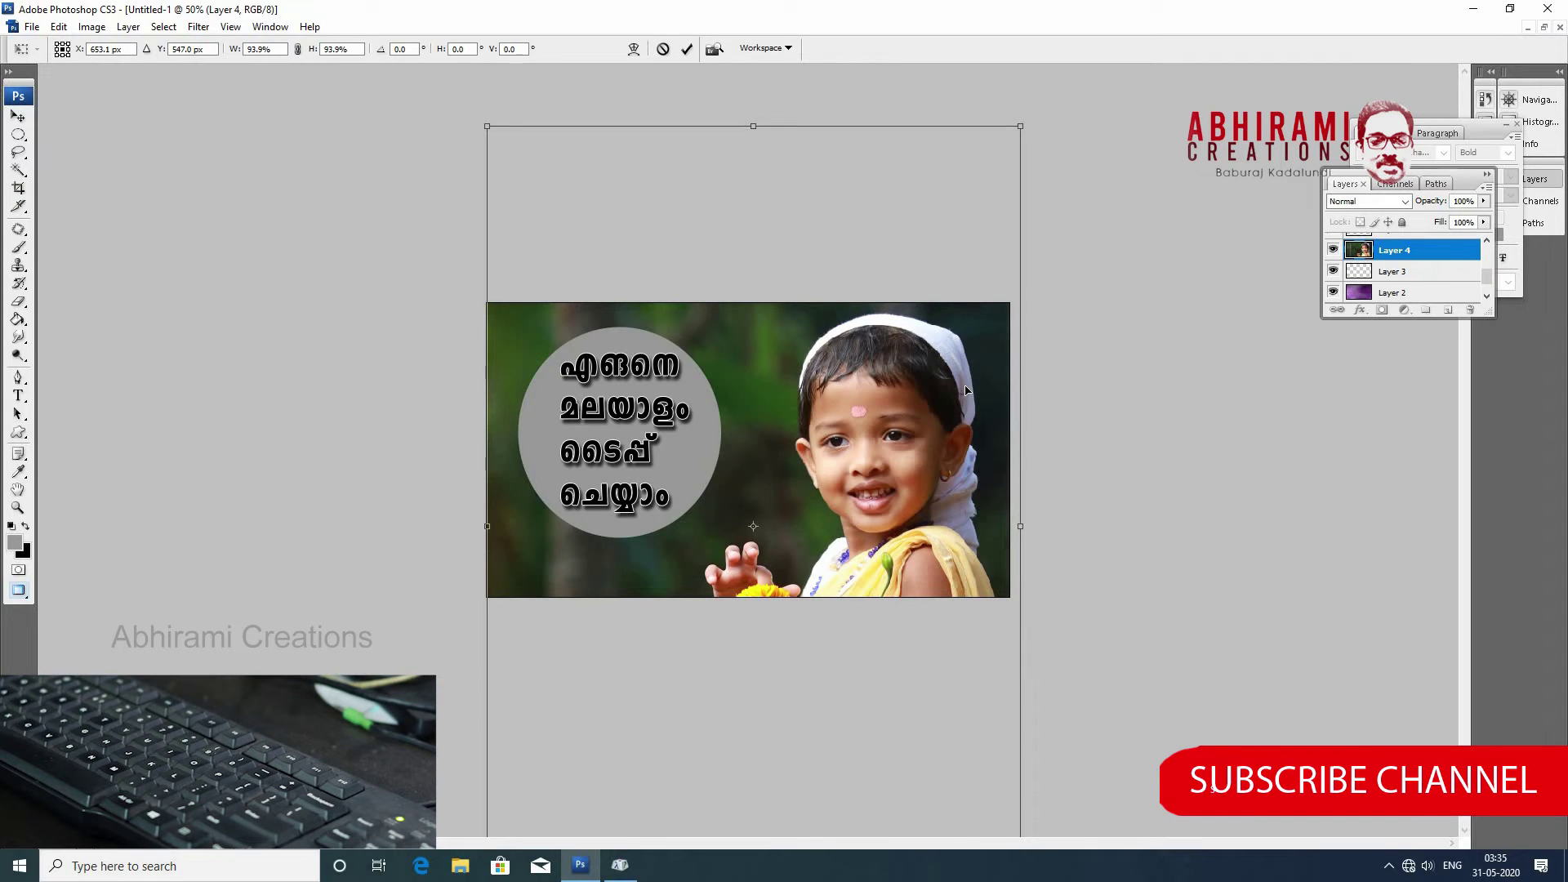
key(Left)
key(Left)
key(Left)
key(Left)
key(Left)
key(Left)
key(Return)
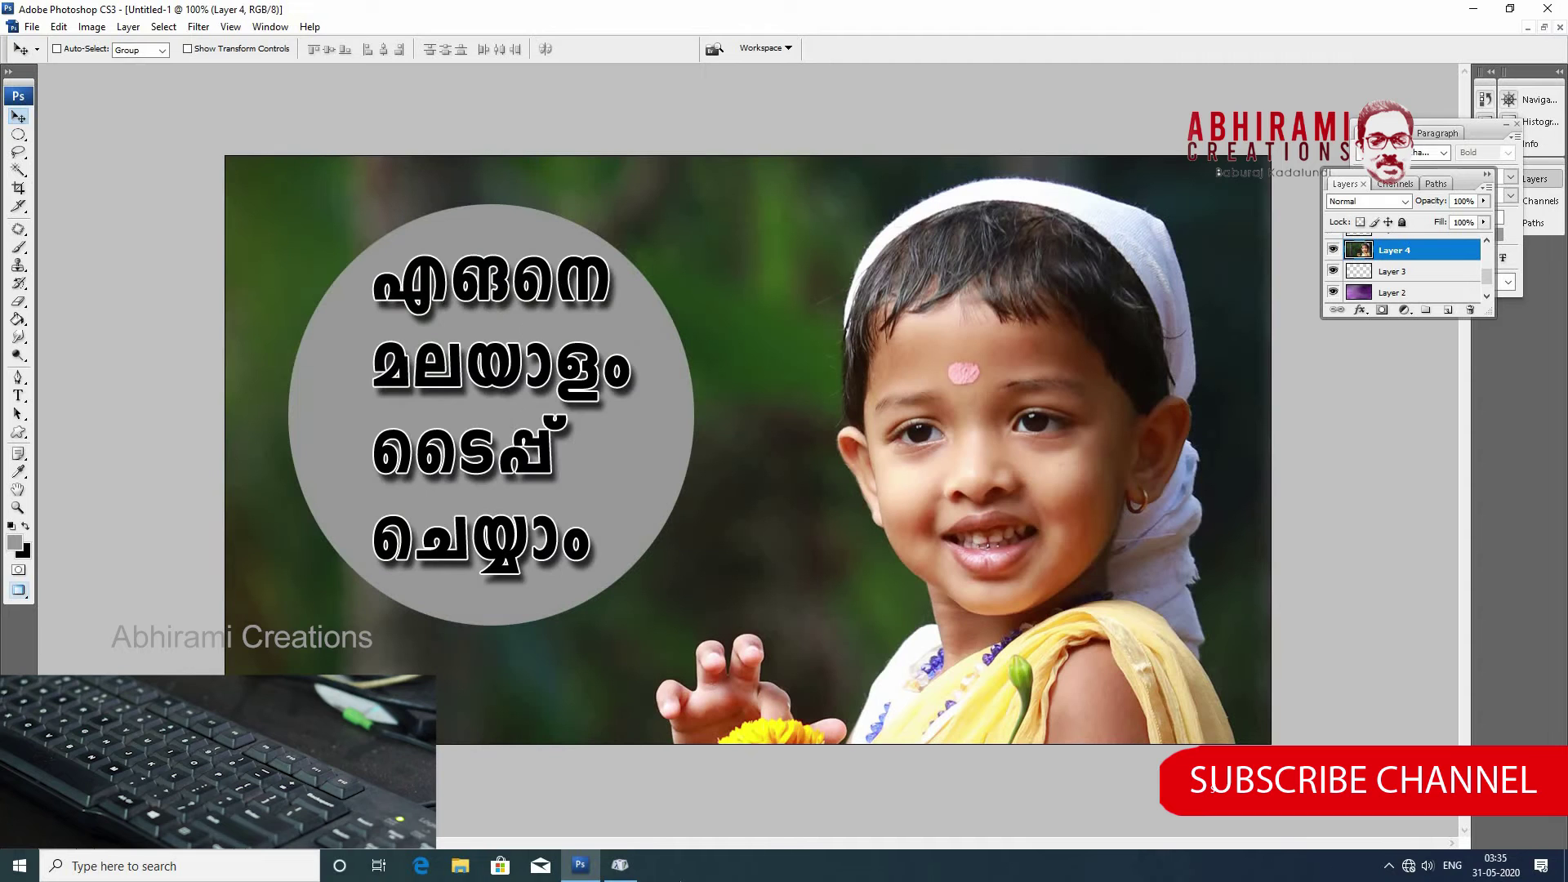
Start the credit text at the photo's lower left, initially in the green piloww font.
key(ctrl+plus)
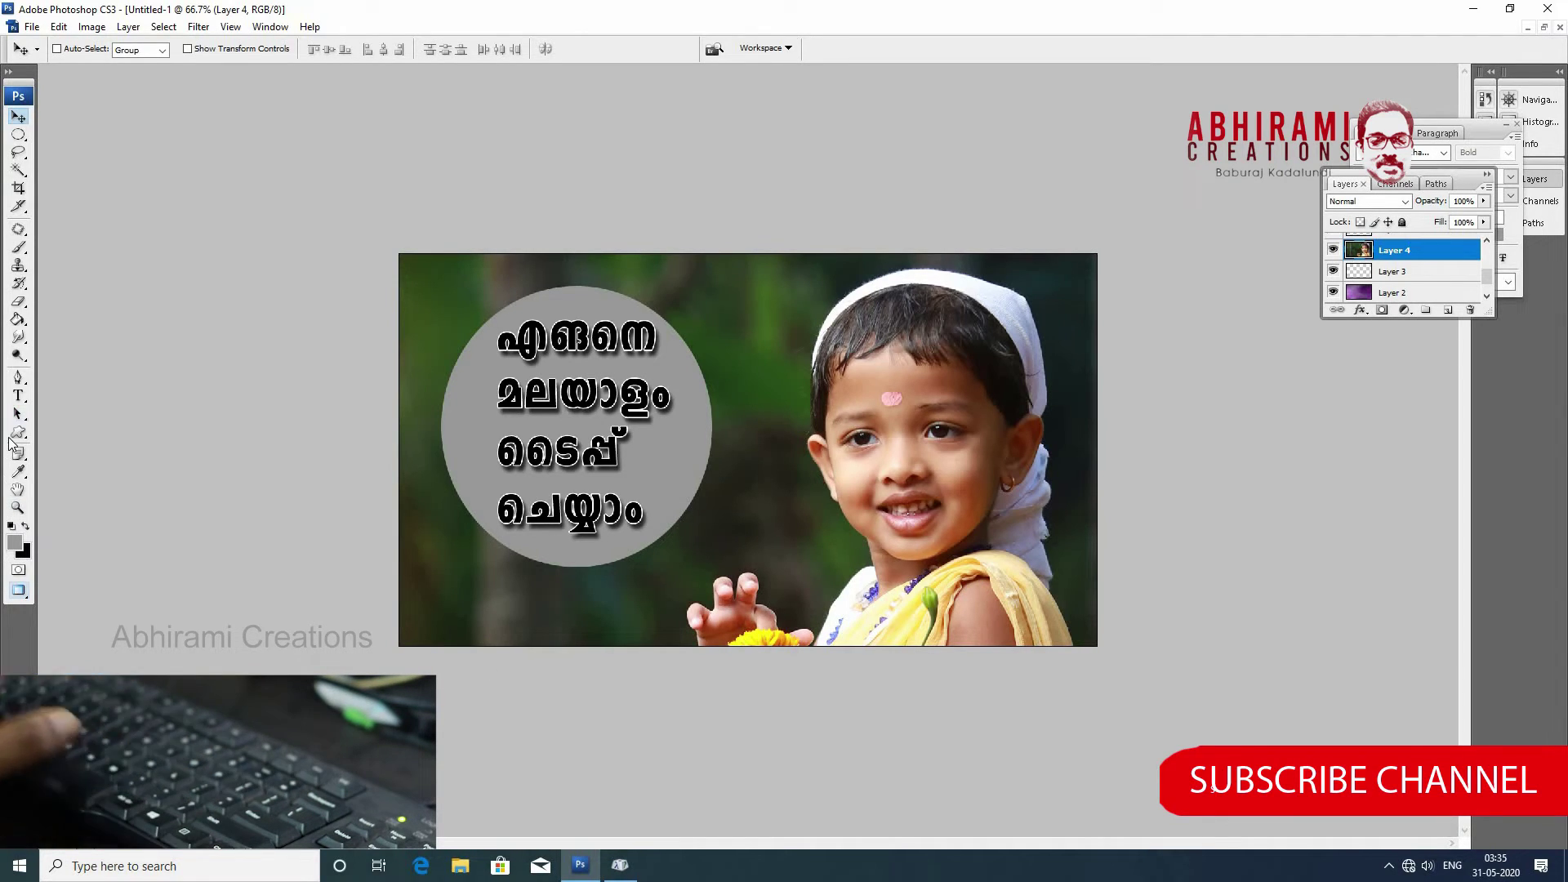
click(21, 398)
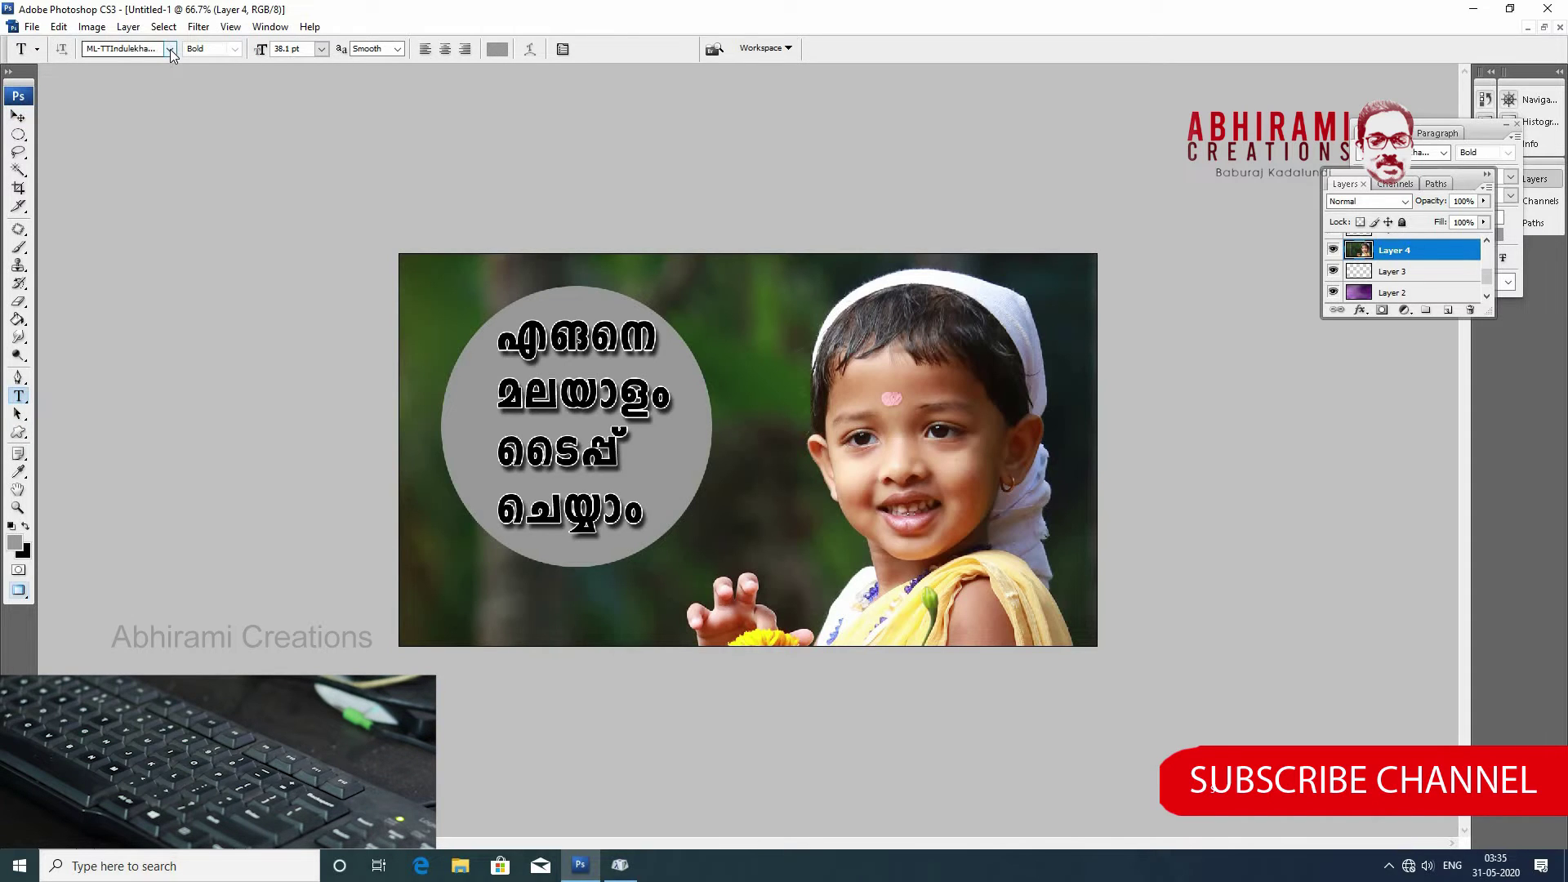
click(170, 49)
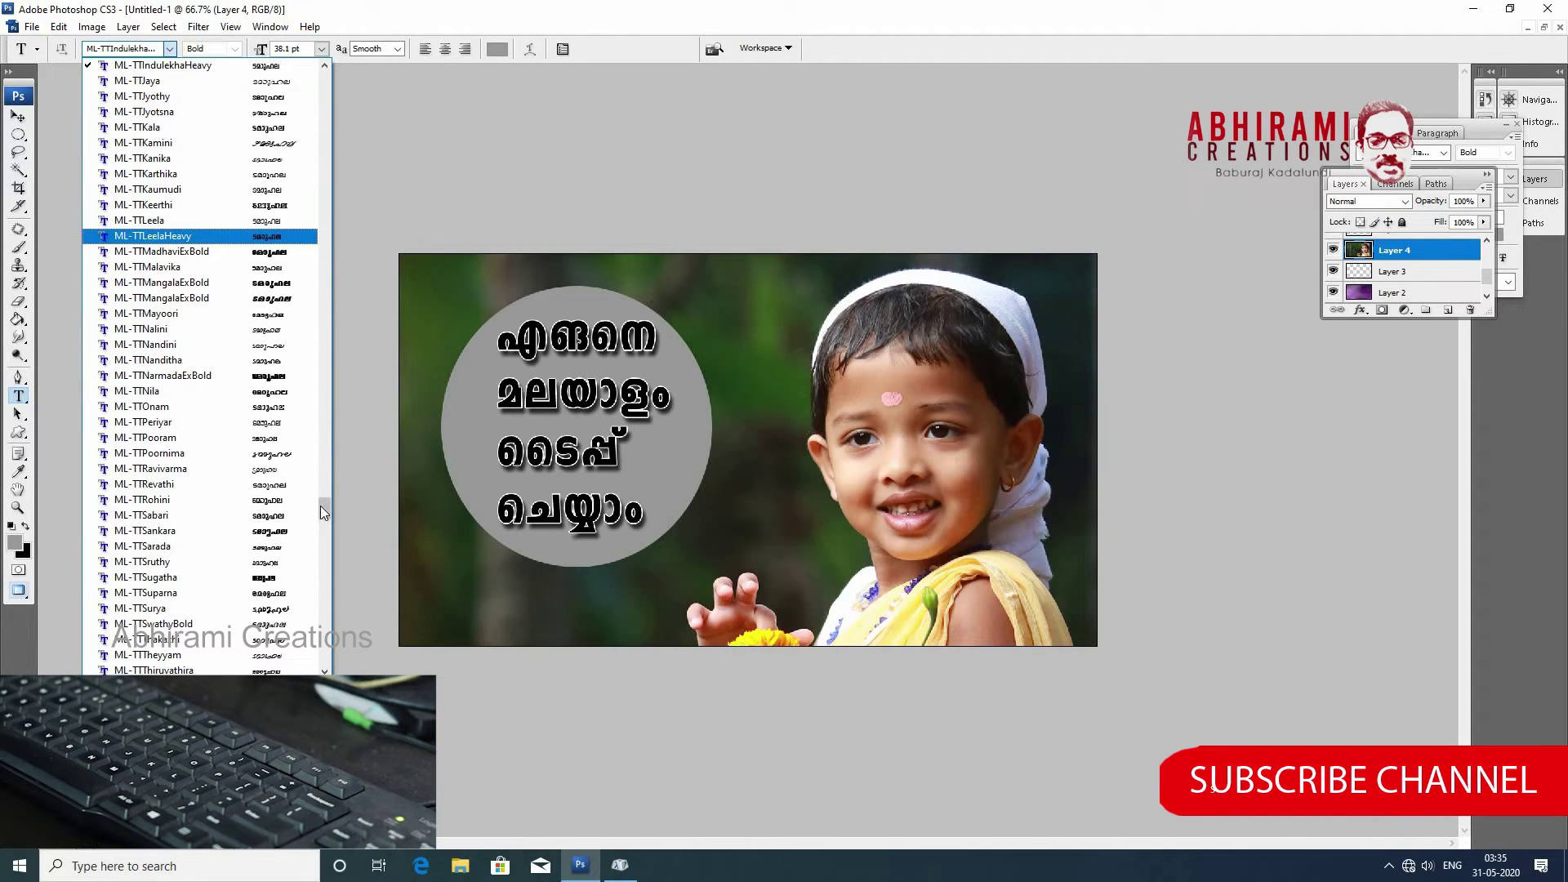
drag(325, 506, 325, 380)
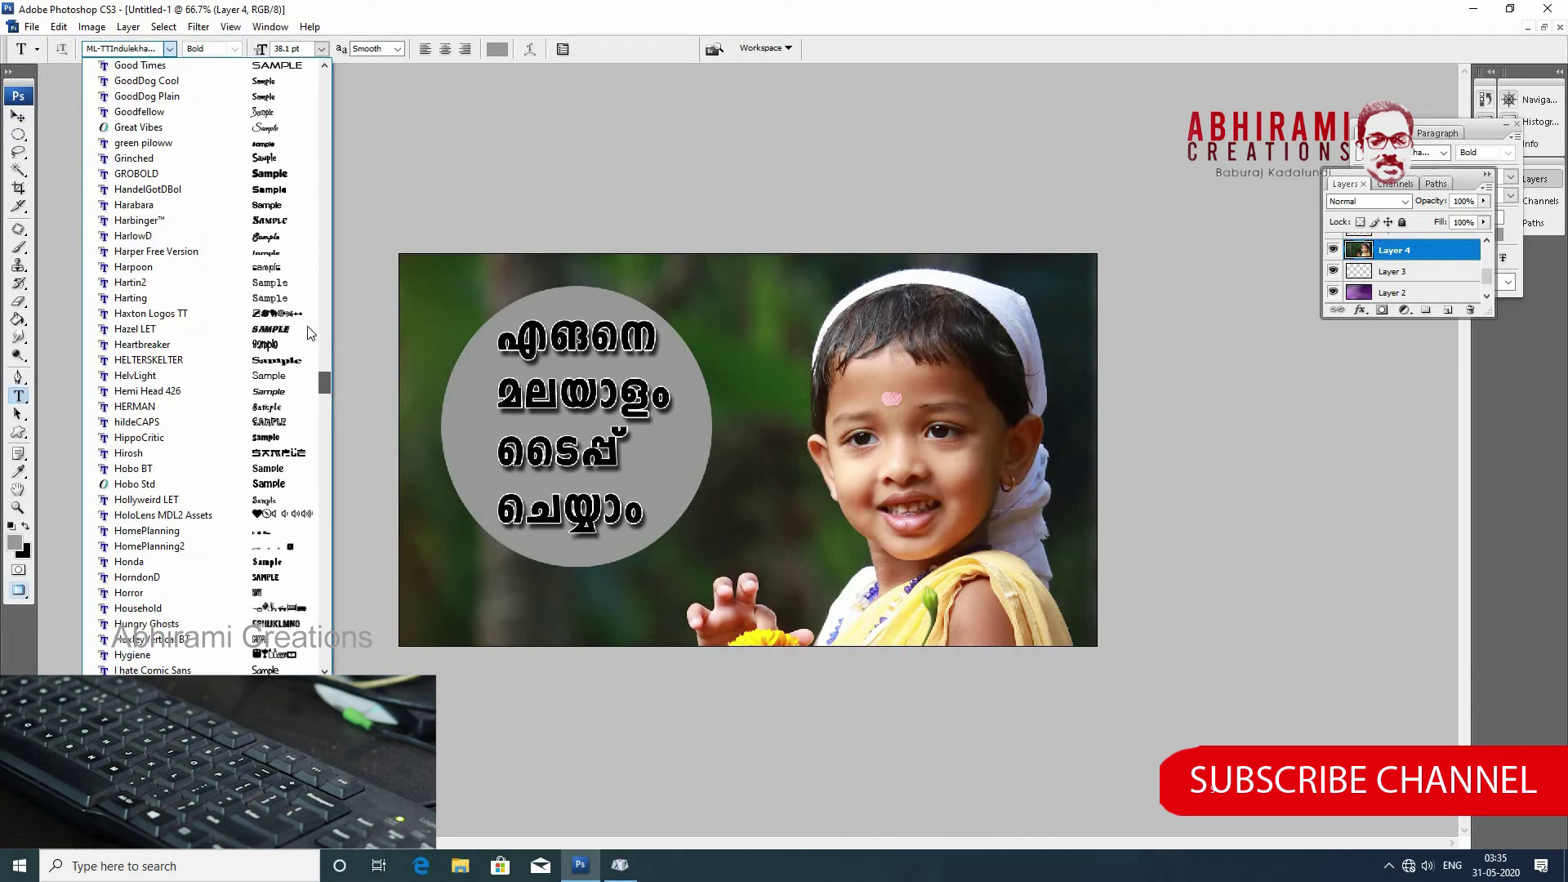
key(Up)
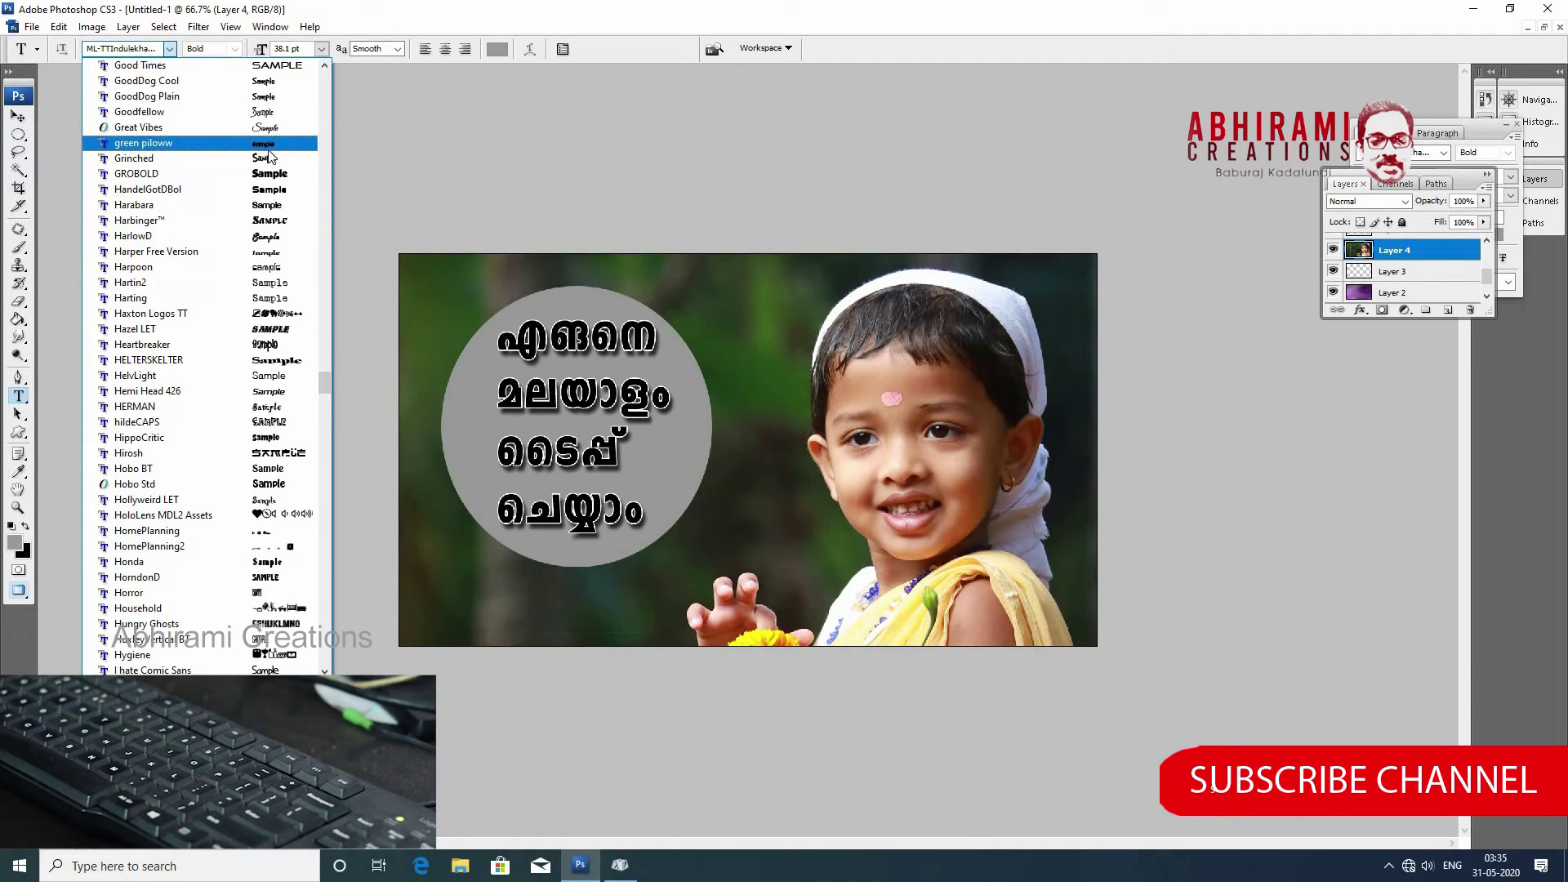
key(Return)
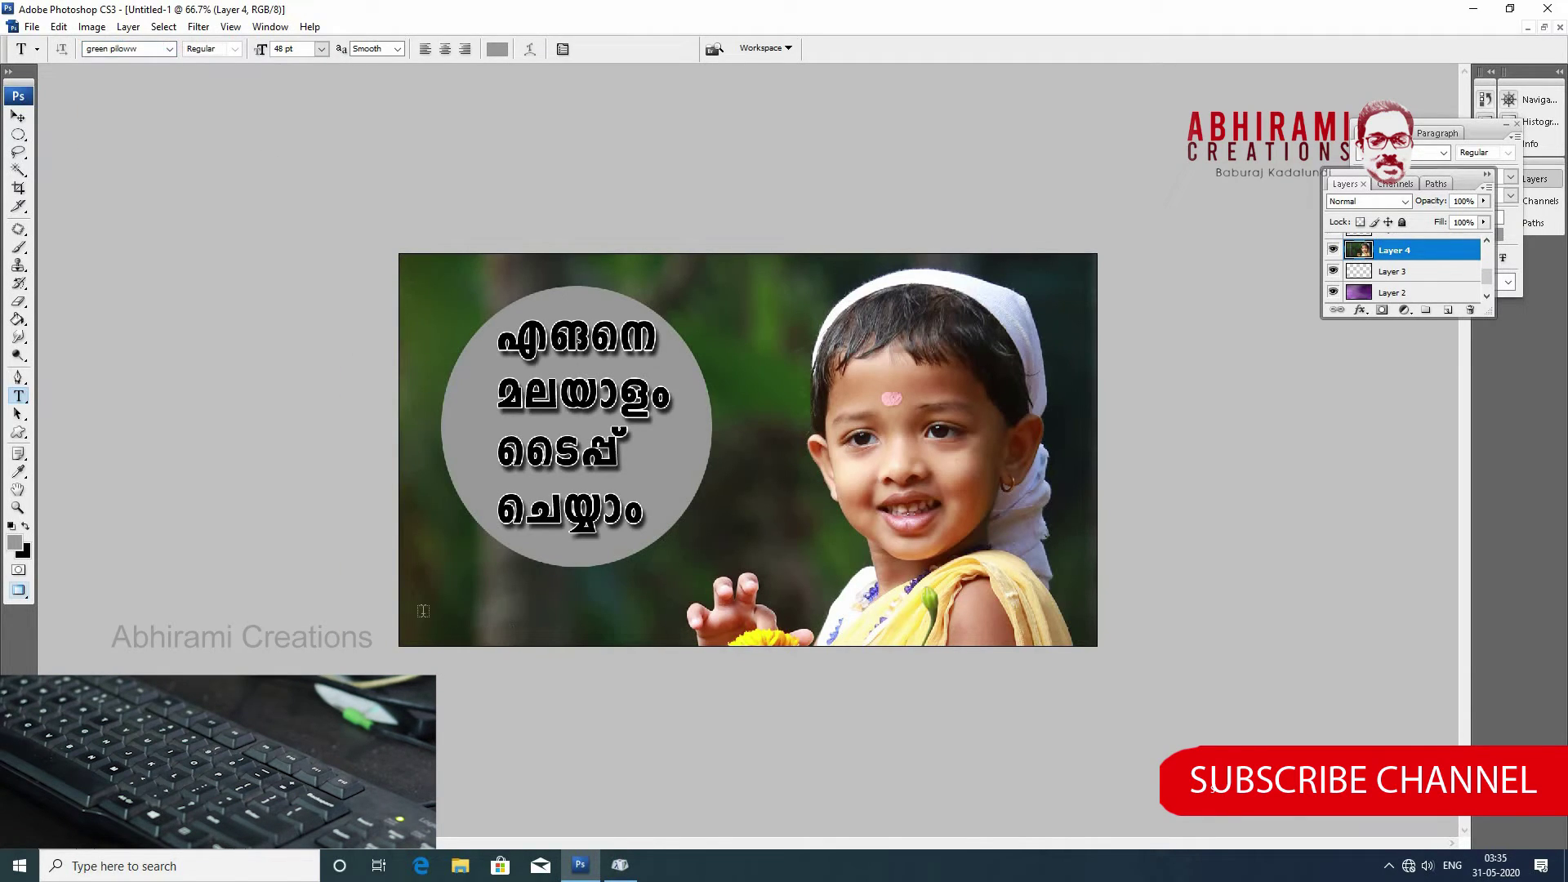
click(424, 610)
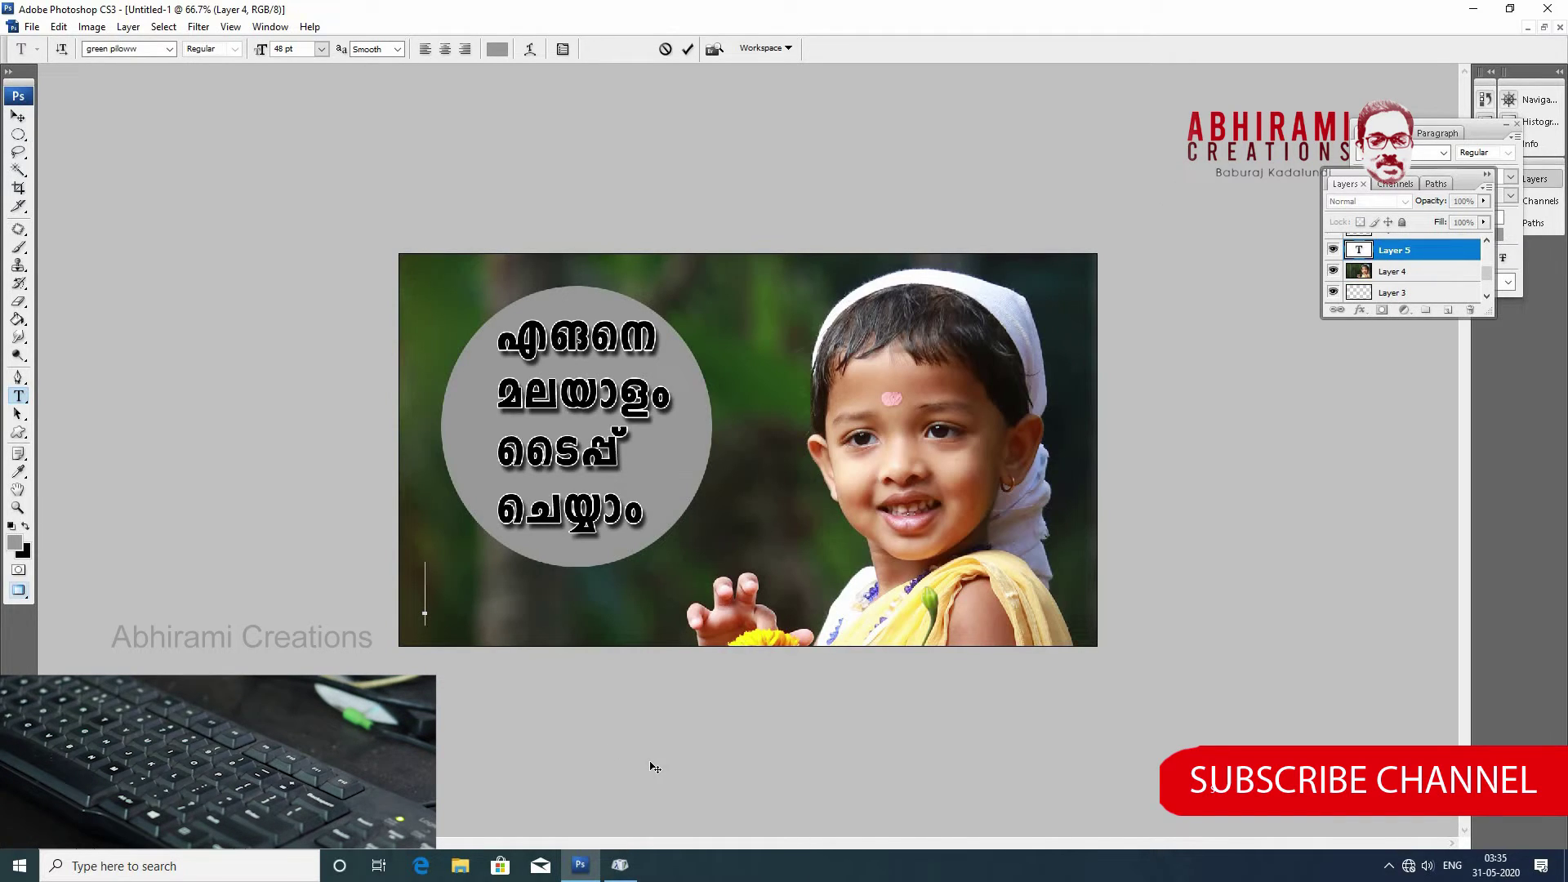
text(ami Creations)
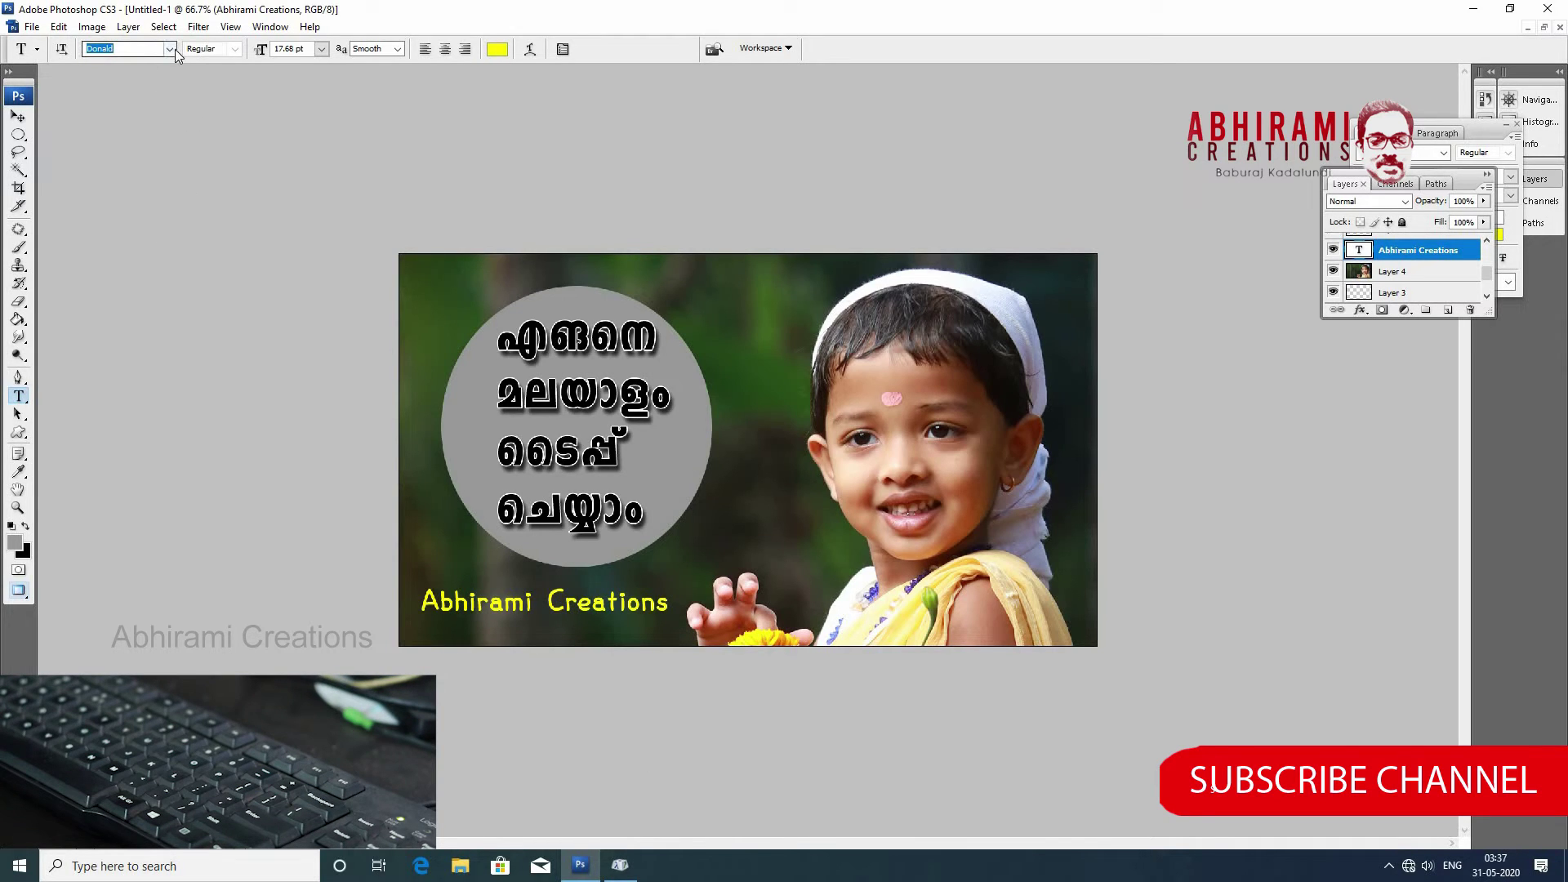
Try Doppio One and Dragonwick, set the credit in Dream Orphans, and shift it right.
click(170, 49)
click(158, 82)
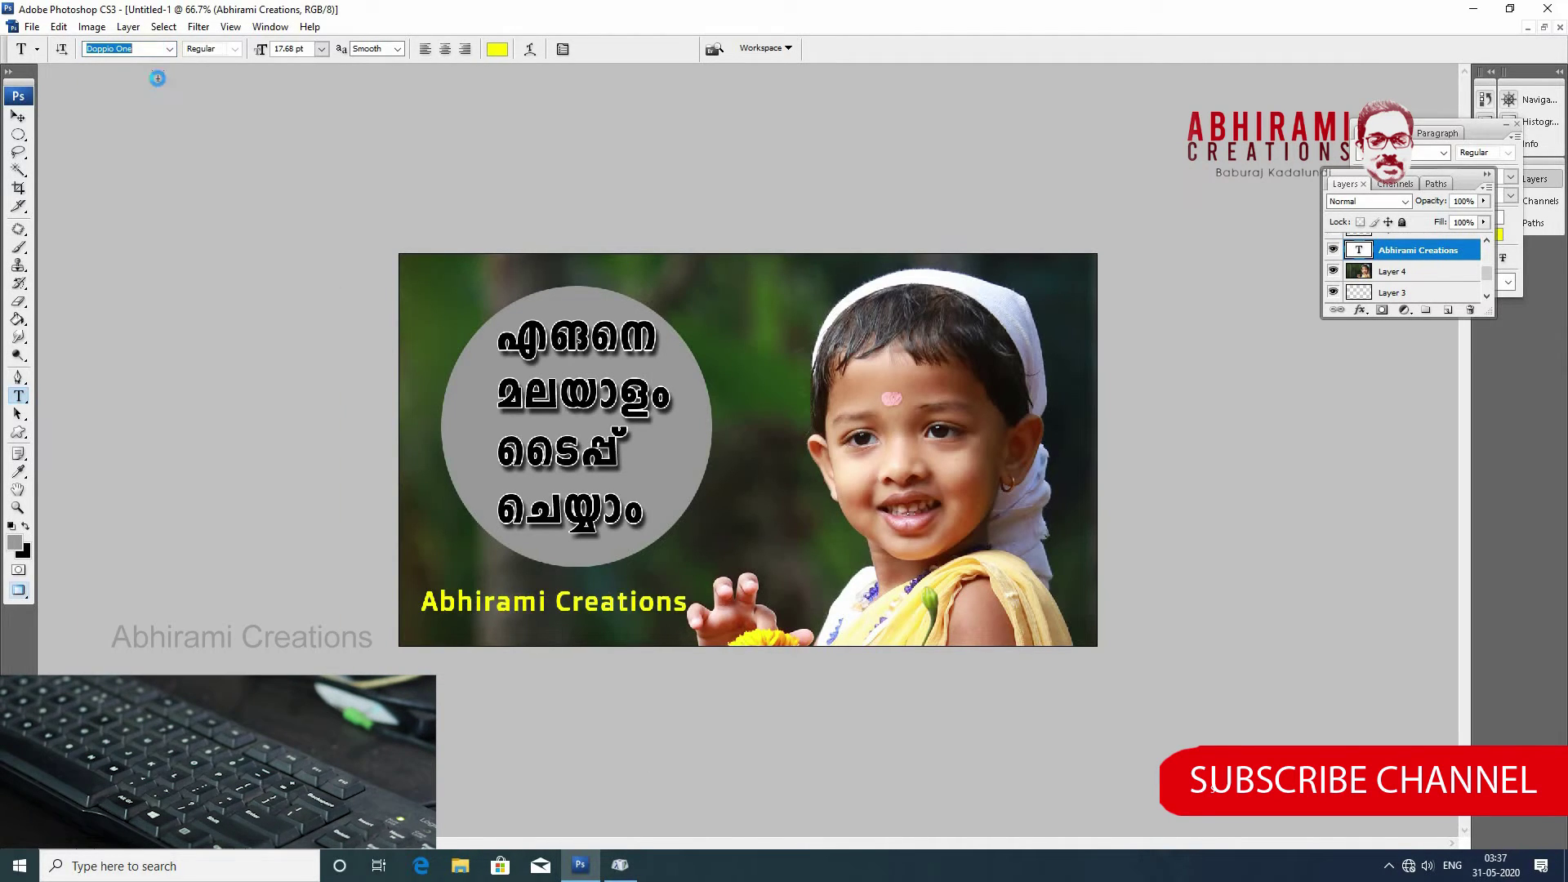
key(Down)
key(Down)
key(Down)
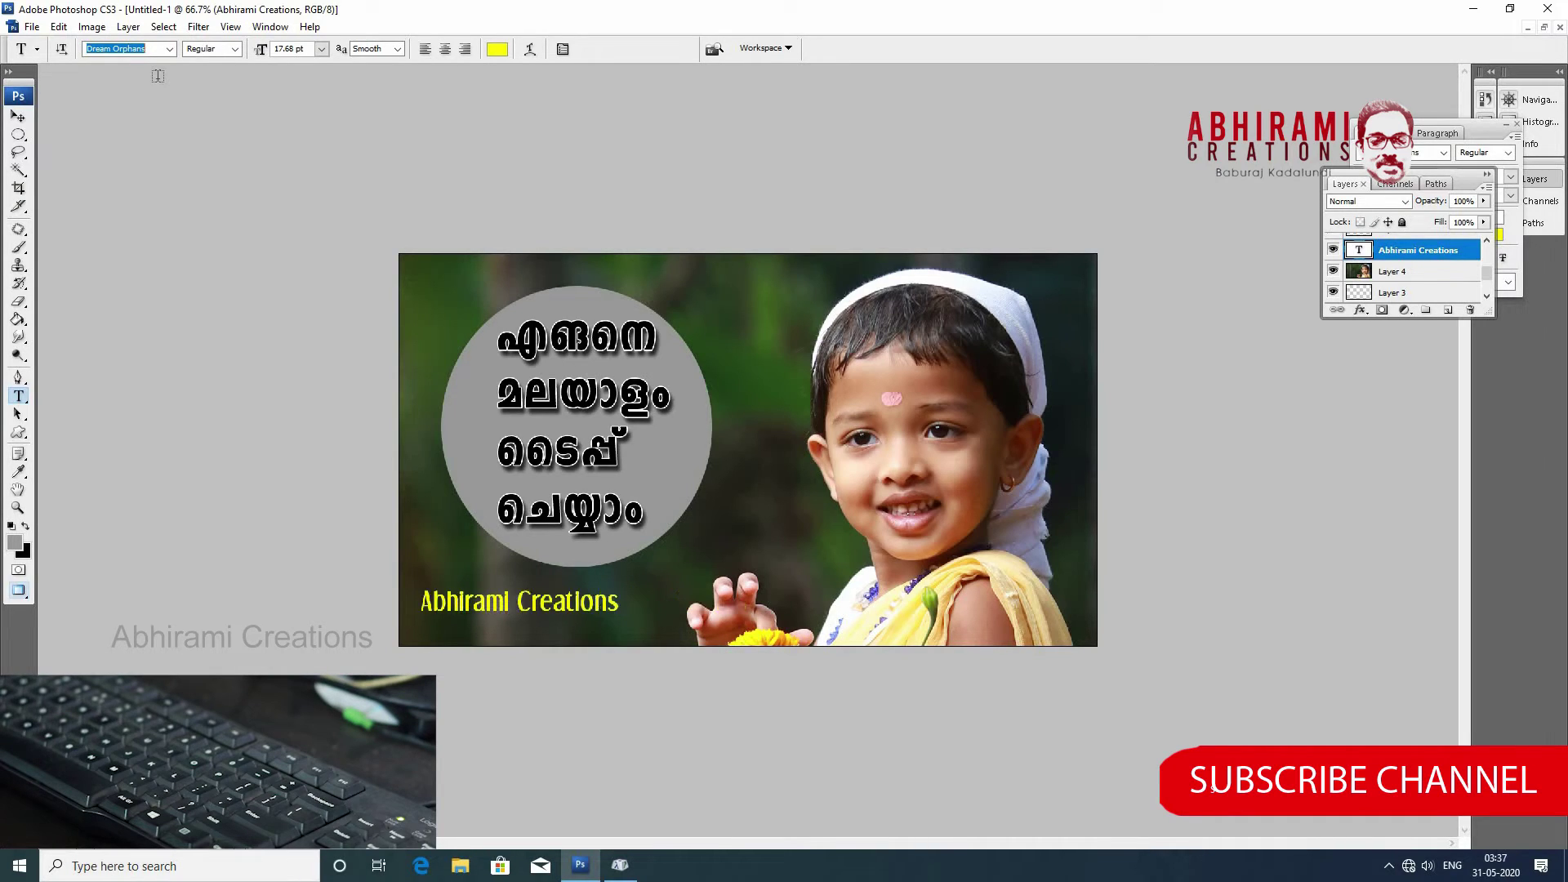
key(Up)
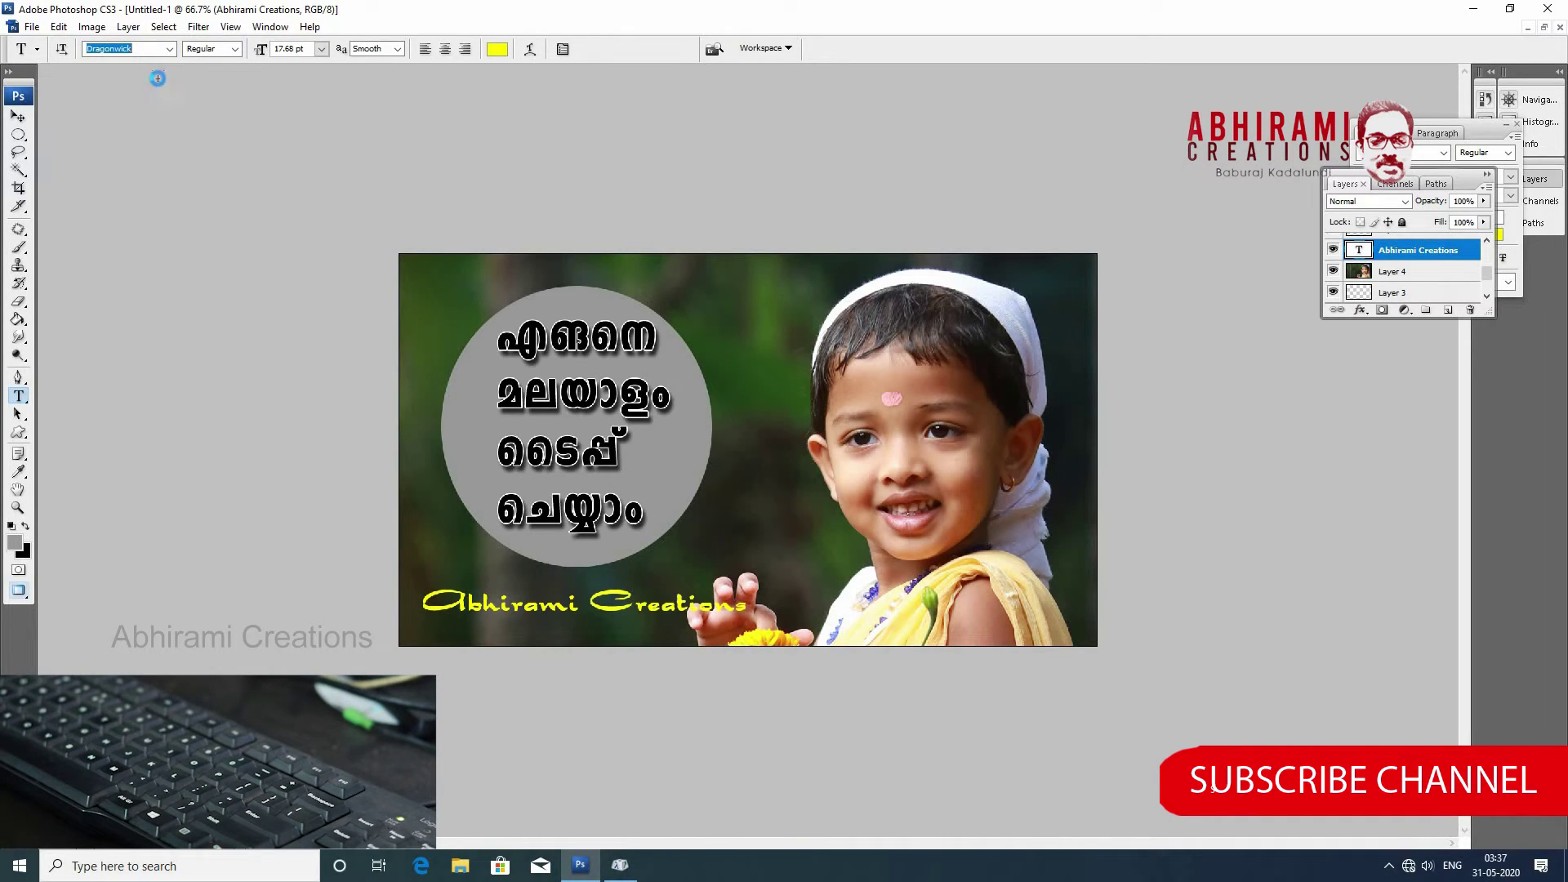
key(Down)
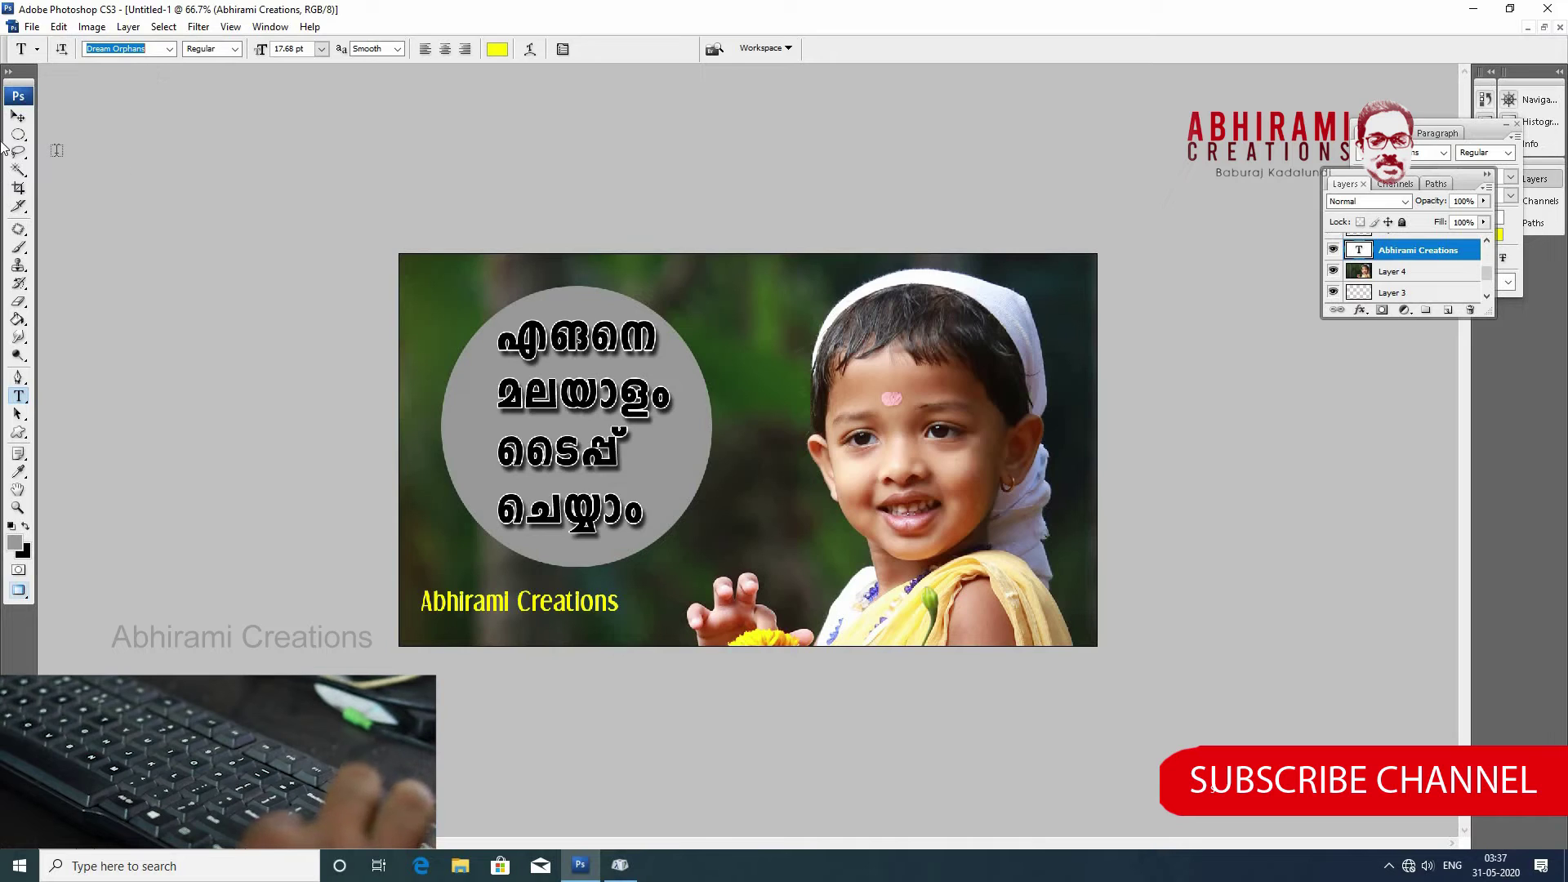
key(v)
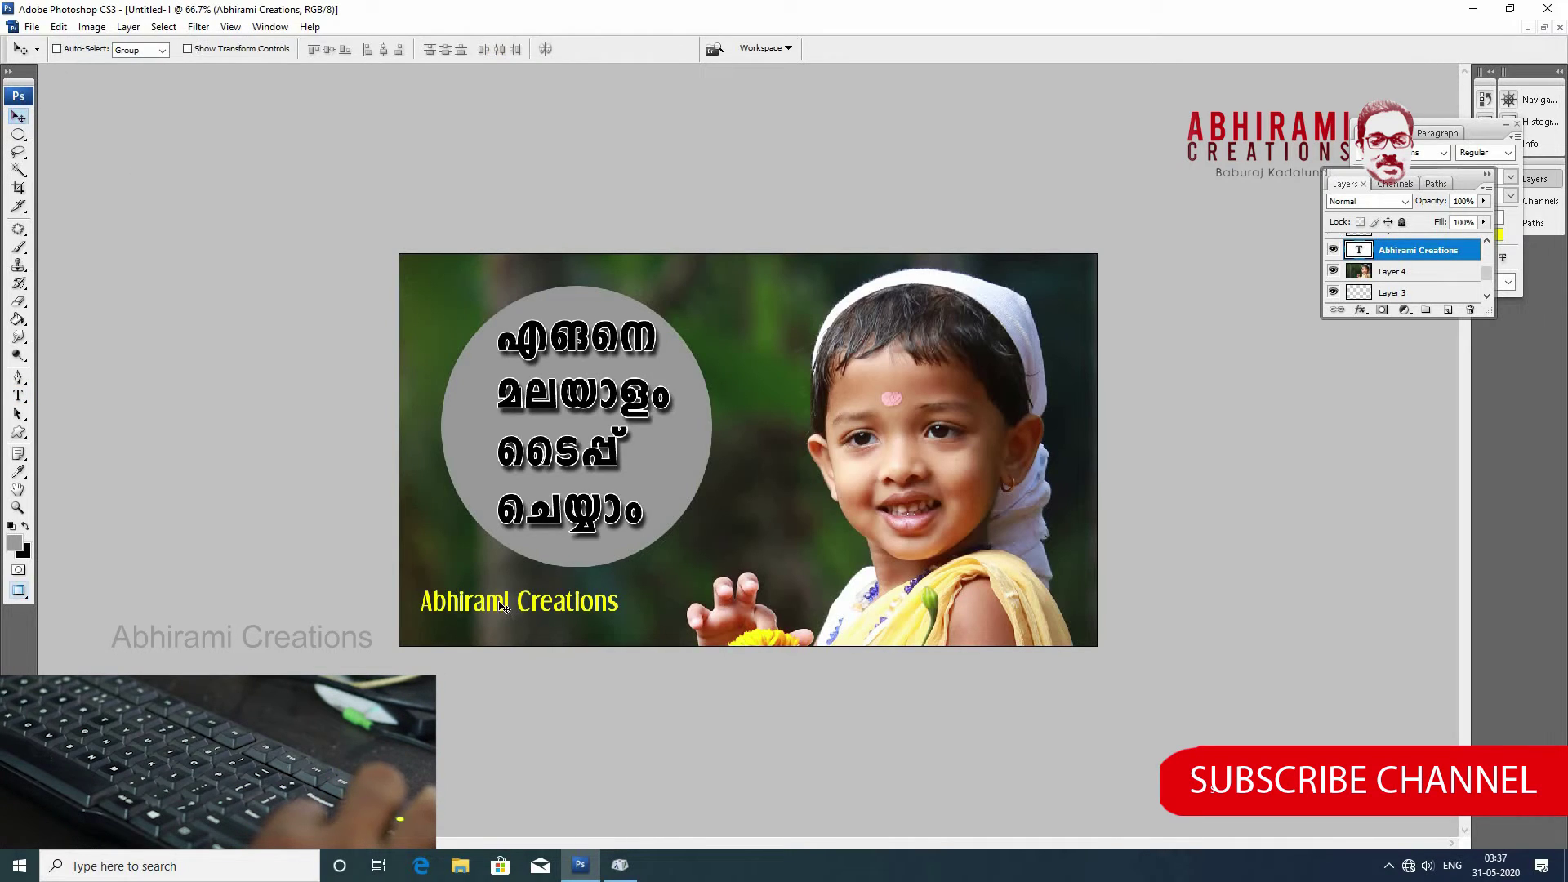
drag(529, 618, 567, 615)
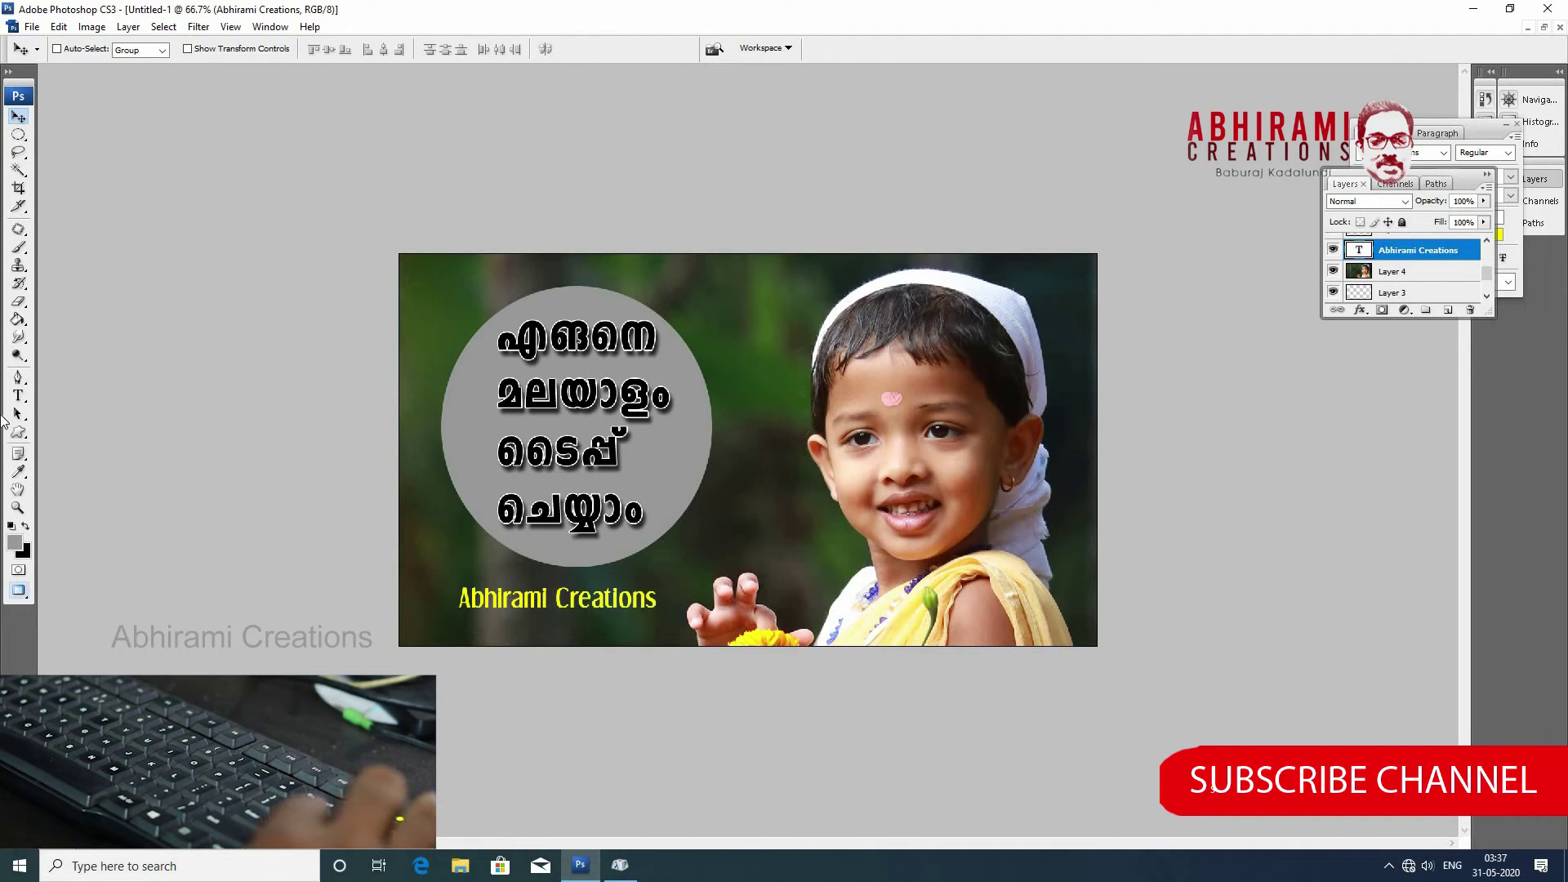
Make the first letter A of the credit 60 pt and pinkish red.
key(t)
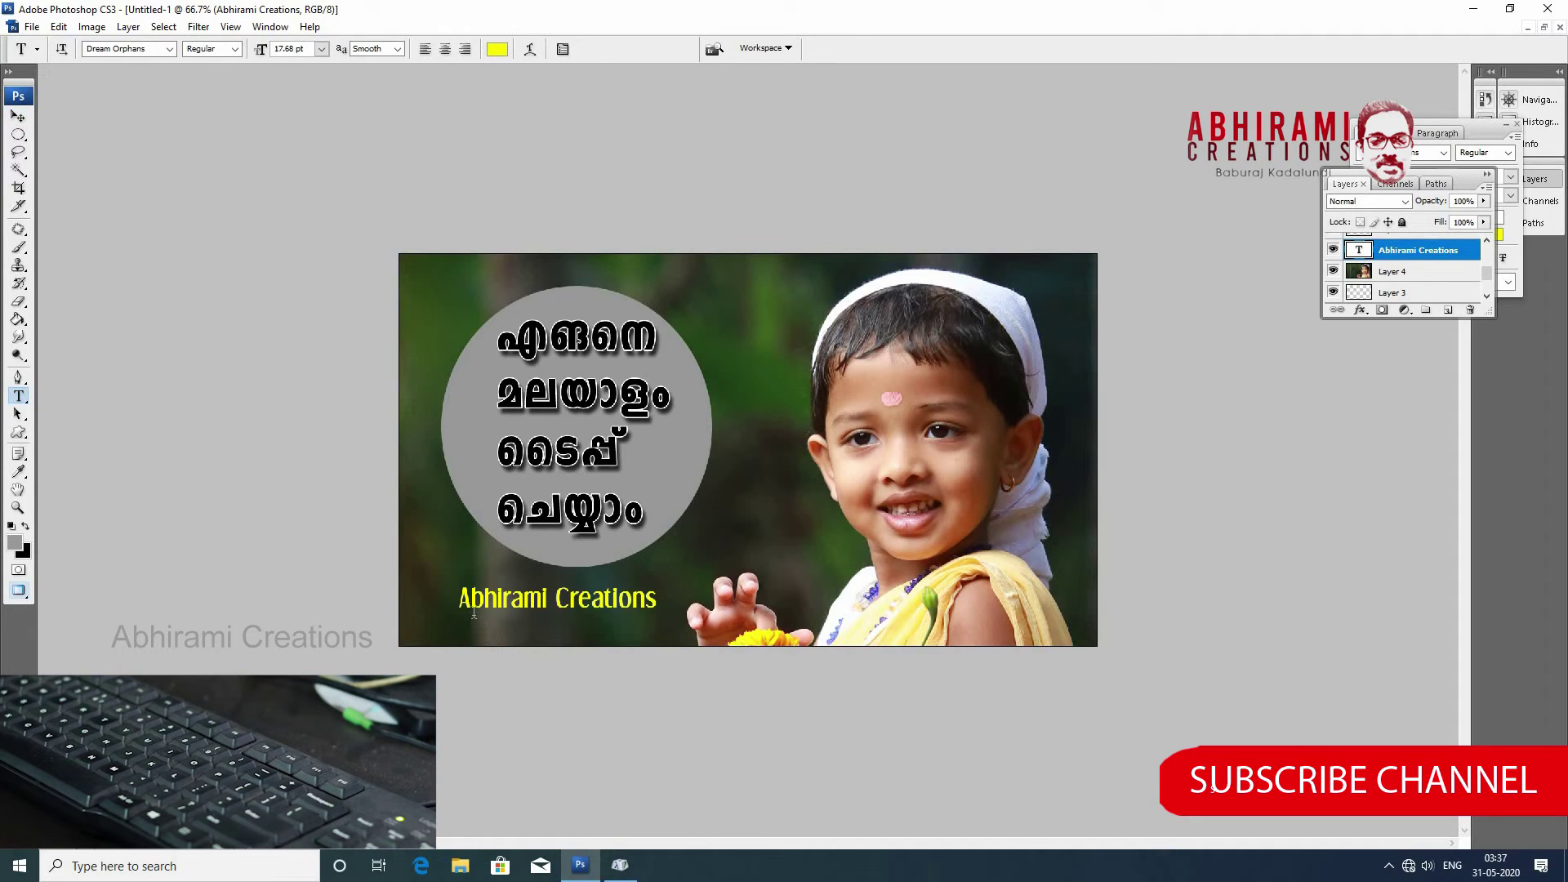
drag(458, 598, 473, 600)
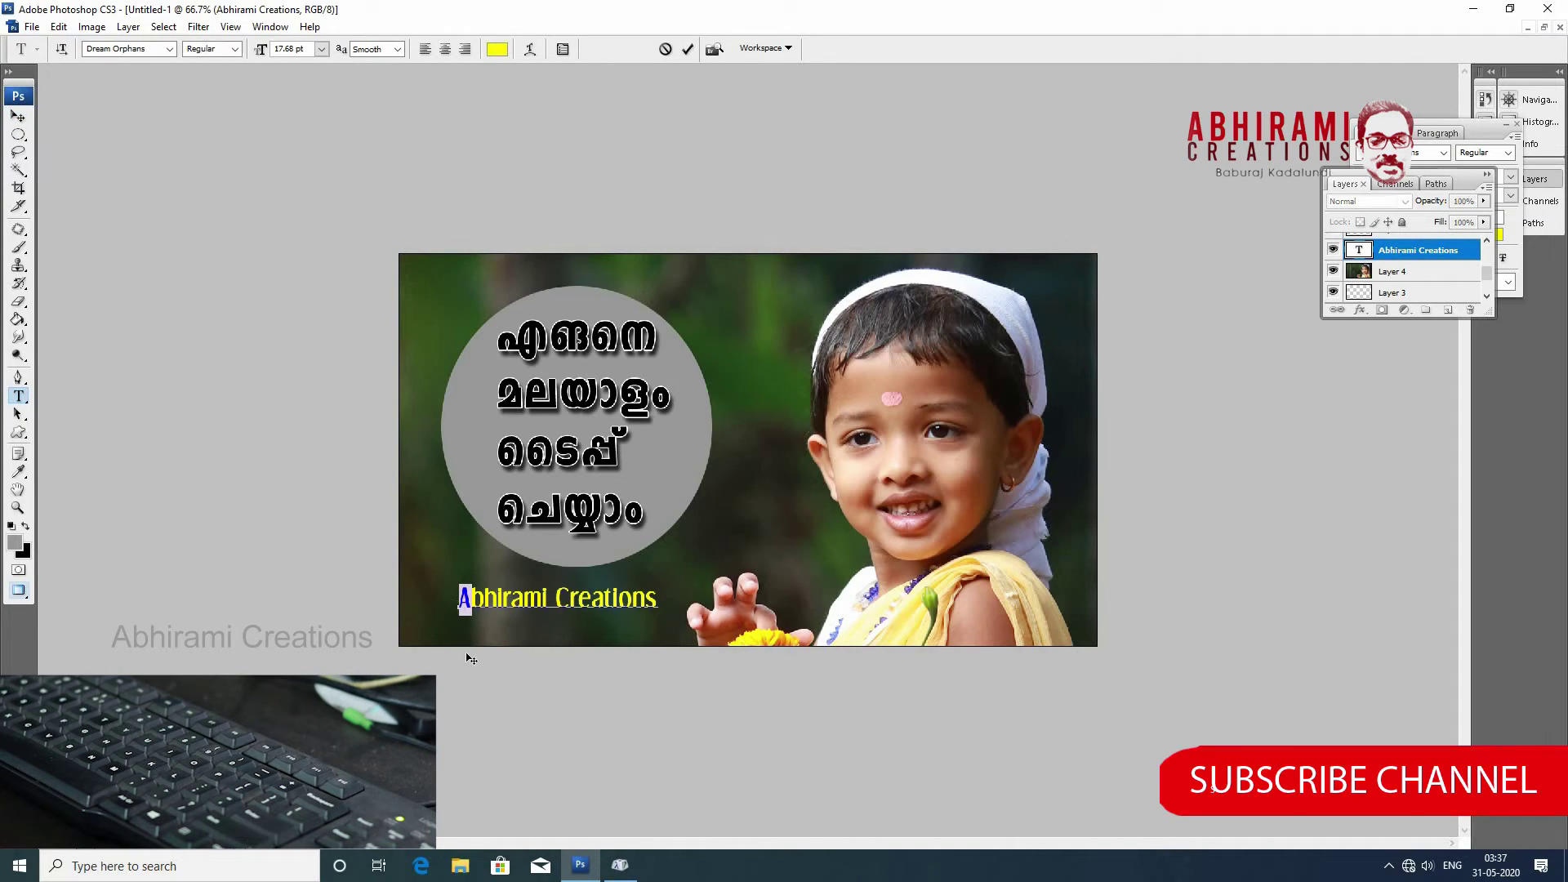
click(322, 48)
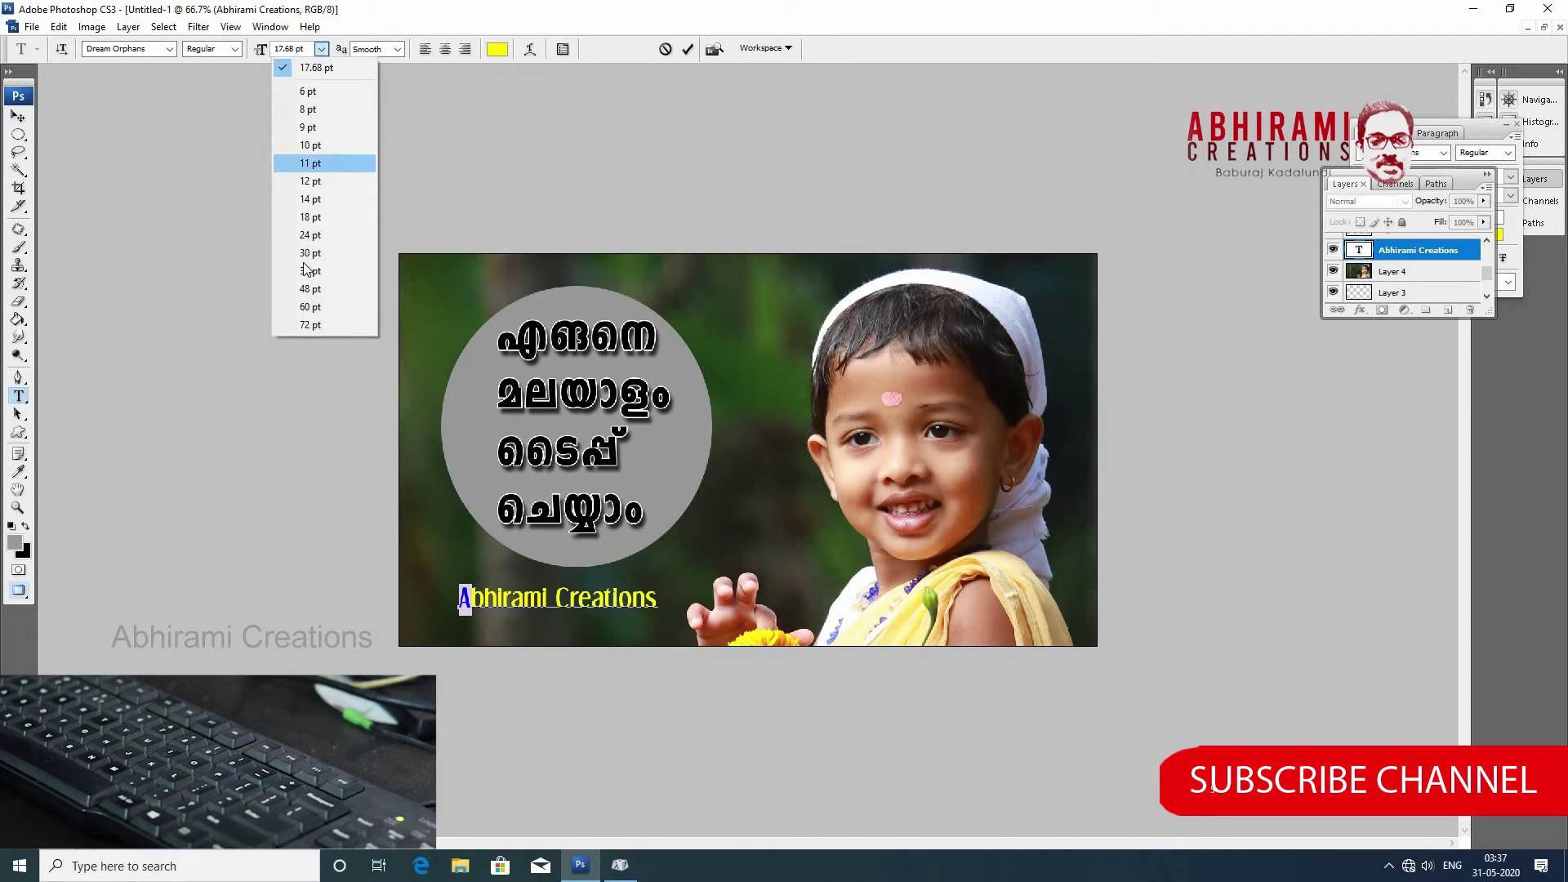
click(309, 308)
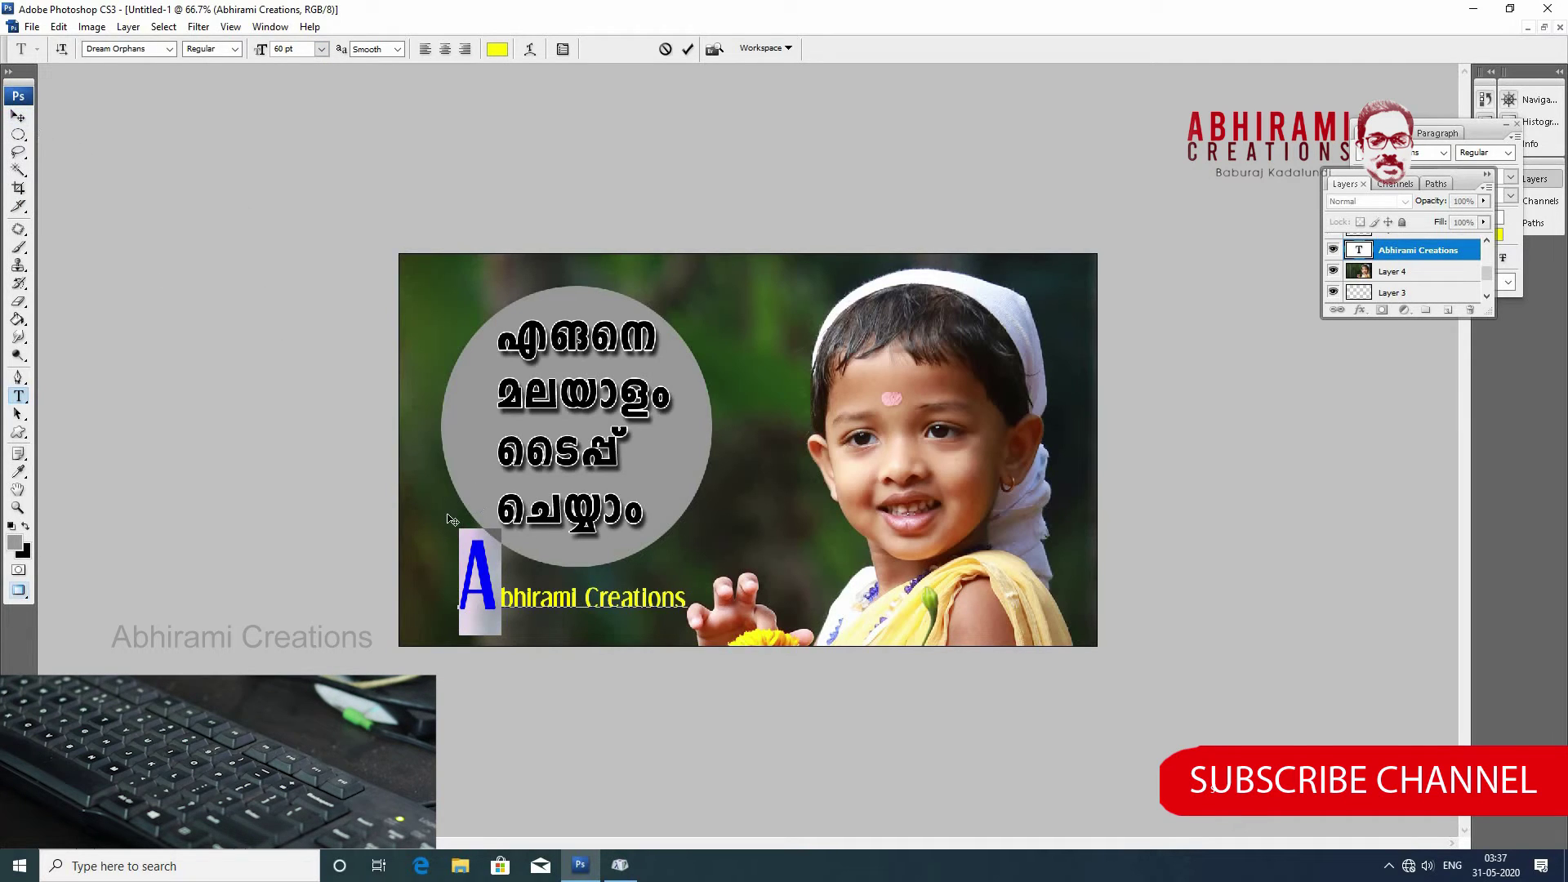
click(497, 49)
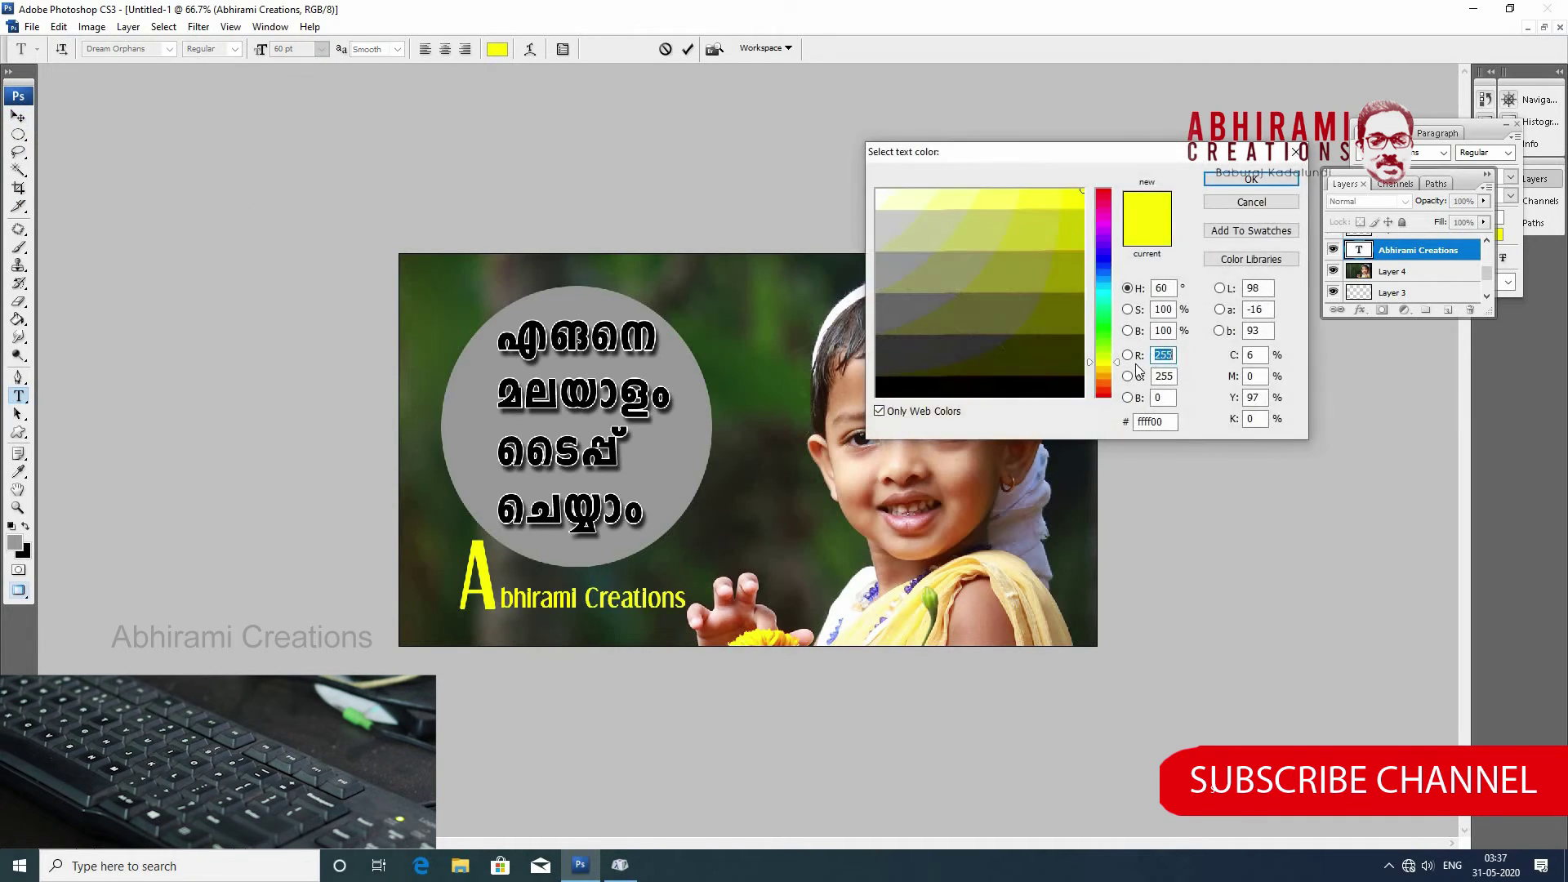
click(1101, 219)
click(1103, 197)
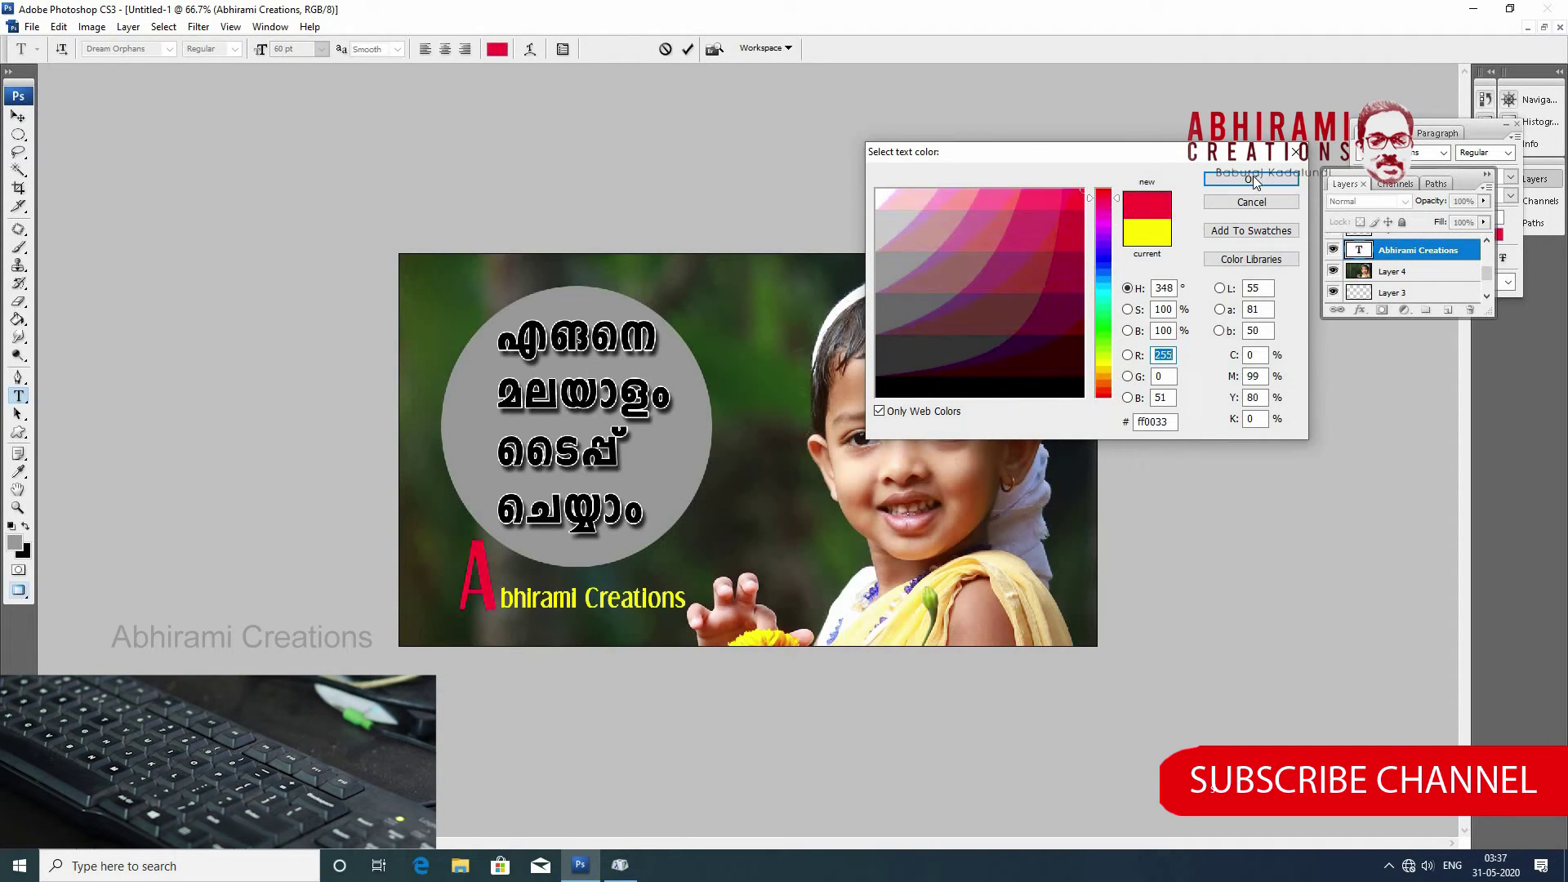
key(Return)
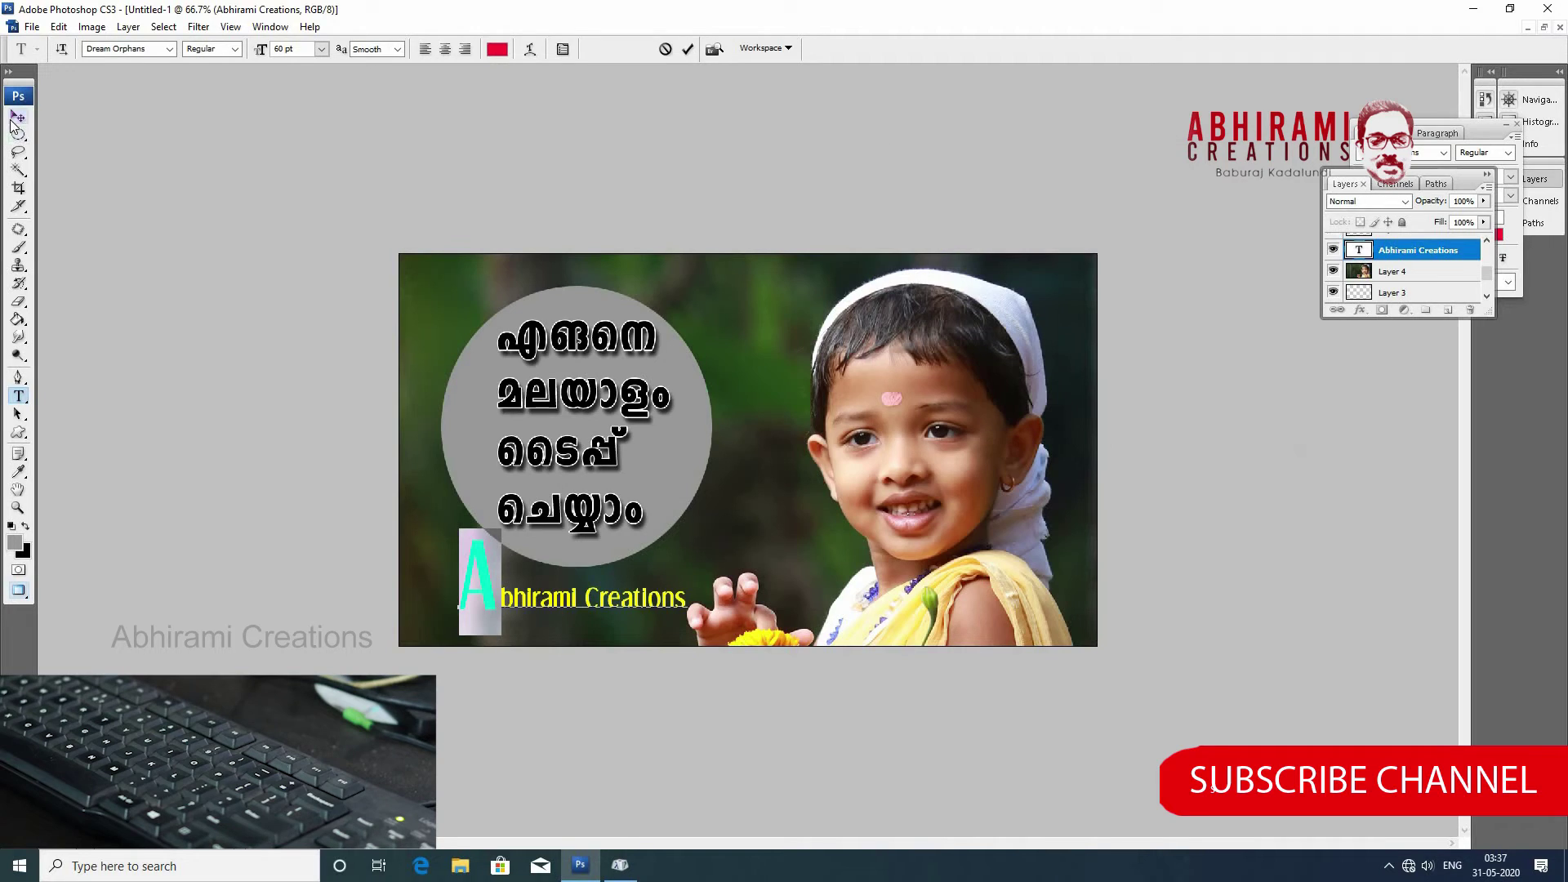
Move the Abhirami Creations credit, scale it to 92% and nudge it slightly right.
click(17, 116)
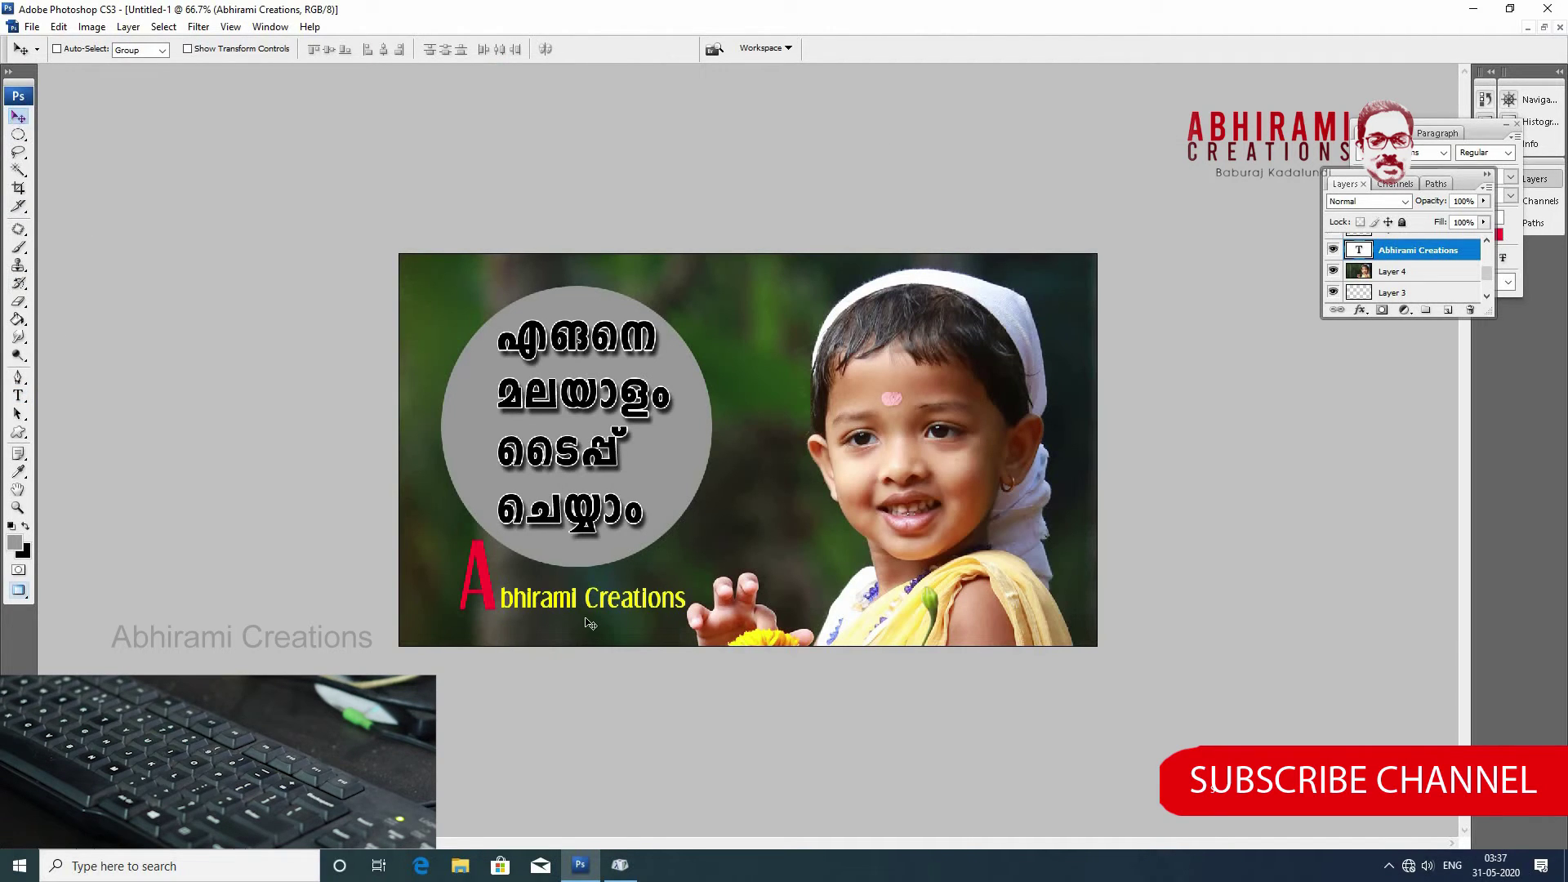
drag(588, 608, 569, 612)
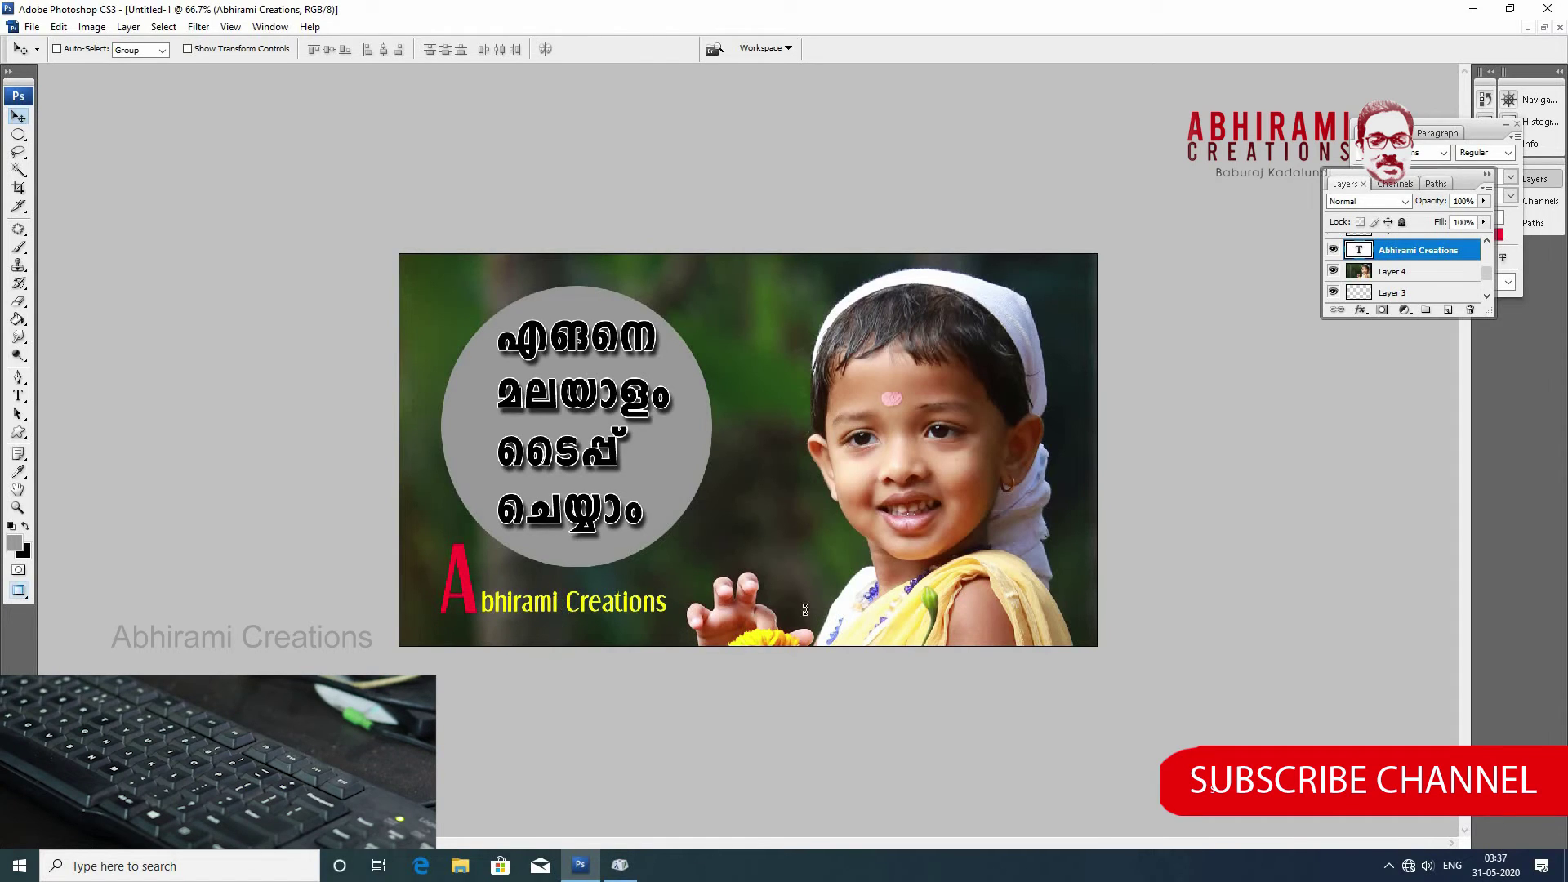
key(ctrl+t)
drag(667, 534, 657, 539)
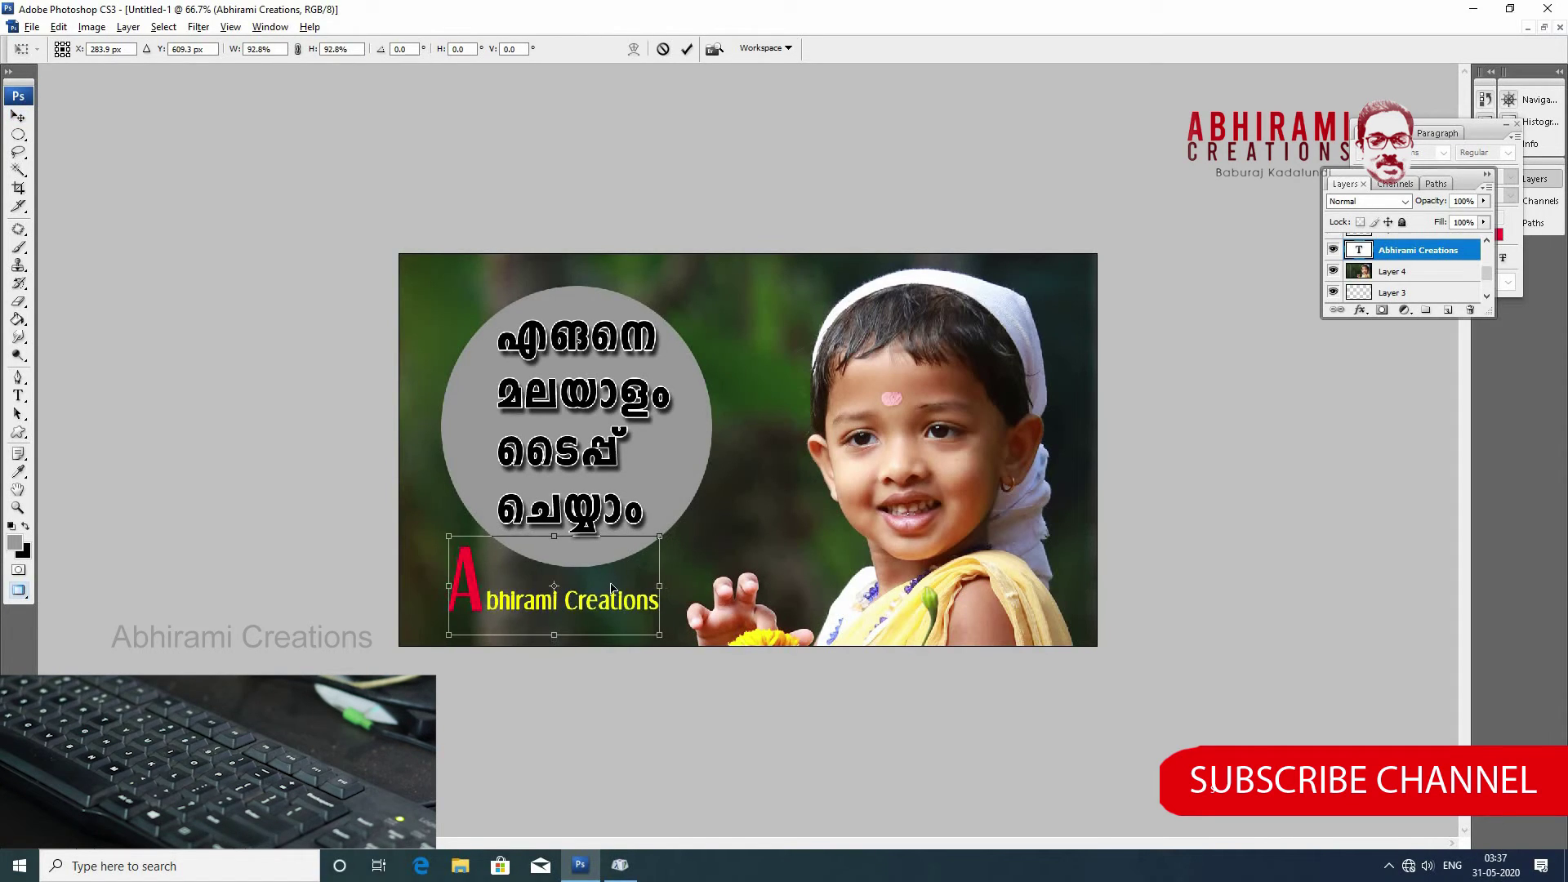
key(shift+Right)
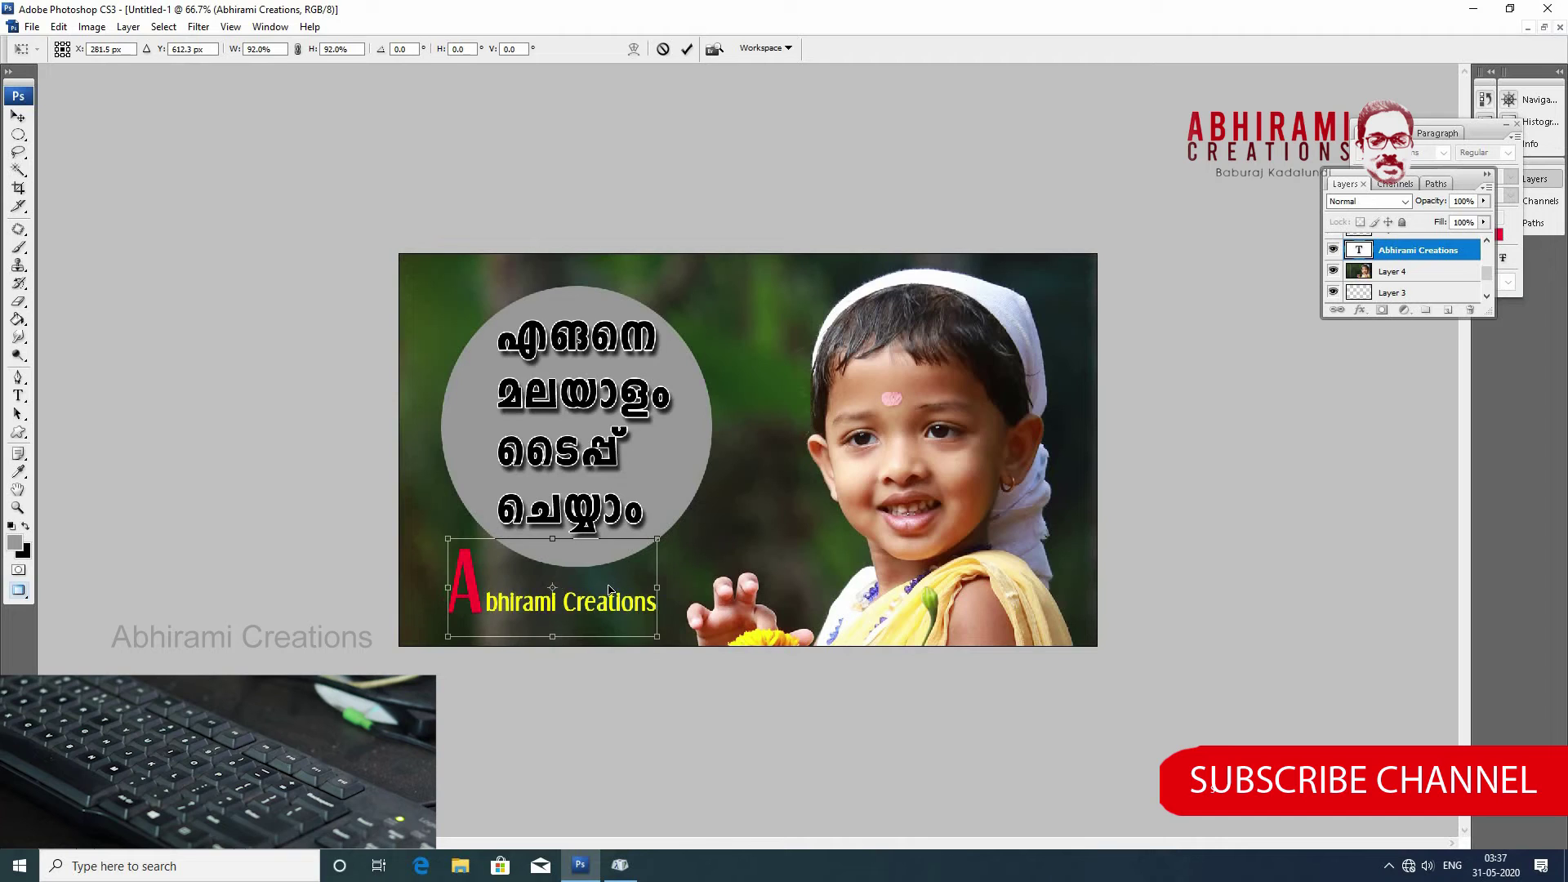
key(Return)
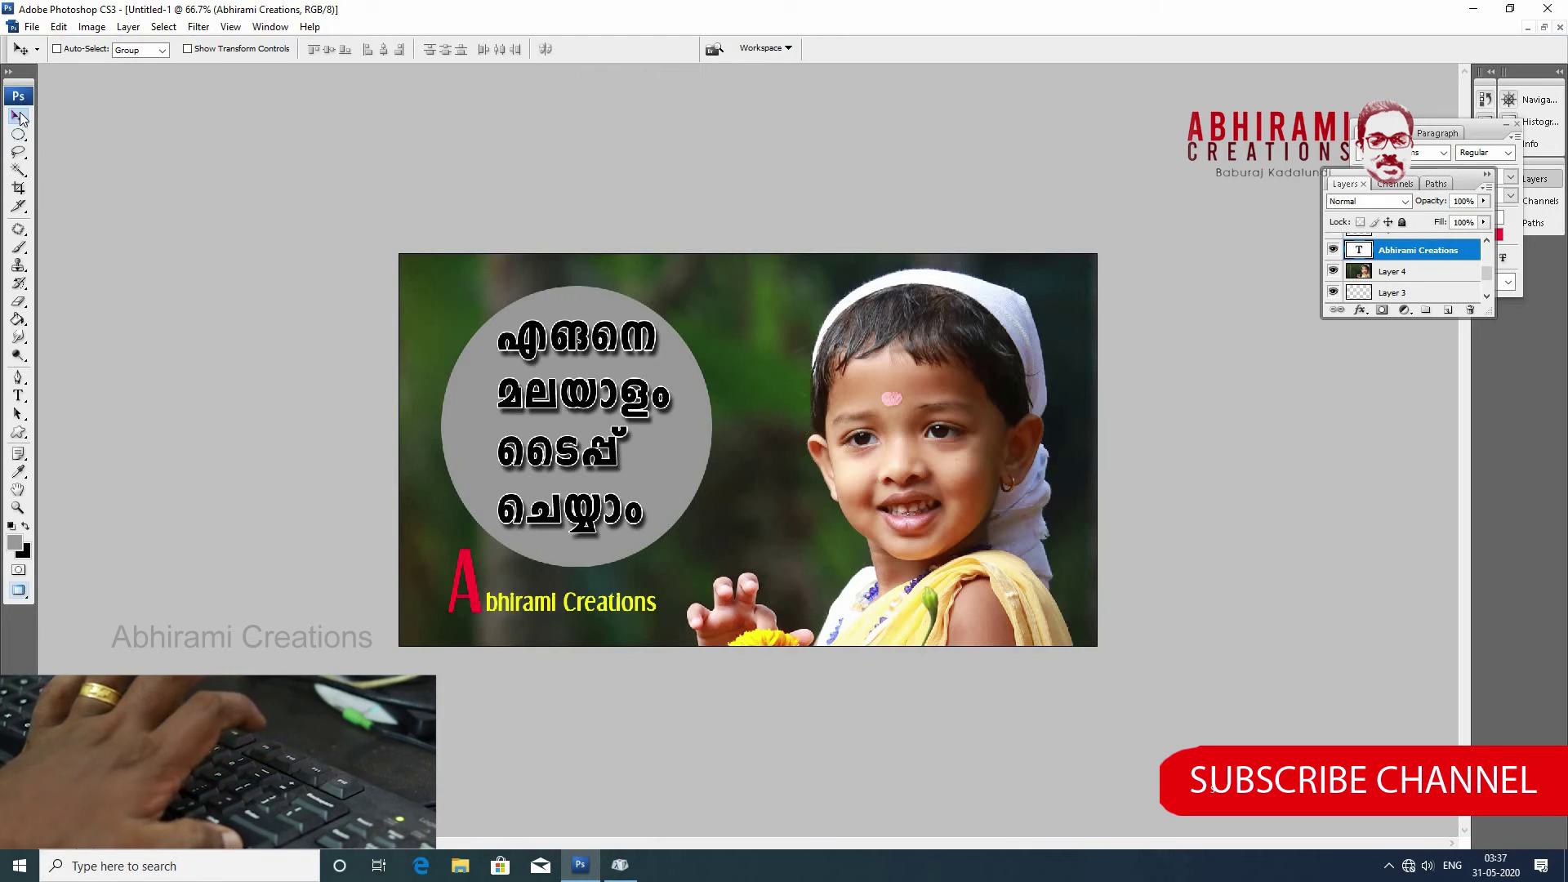
Select Layer 4 and set its Color Balance Cyan/Red to -17.
right_click(879, 380)
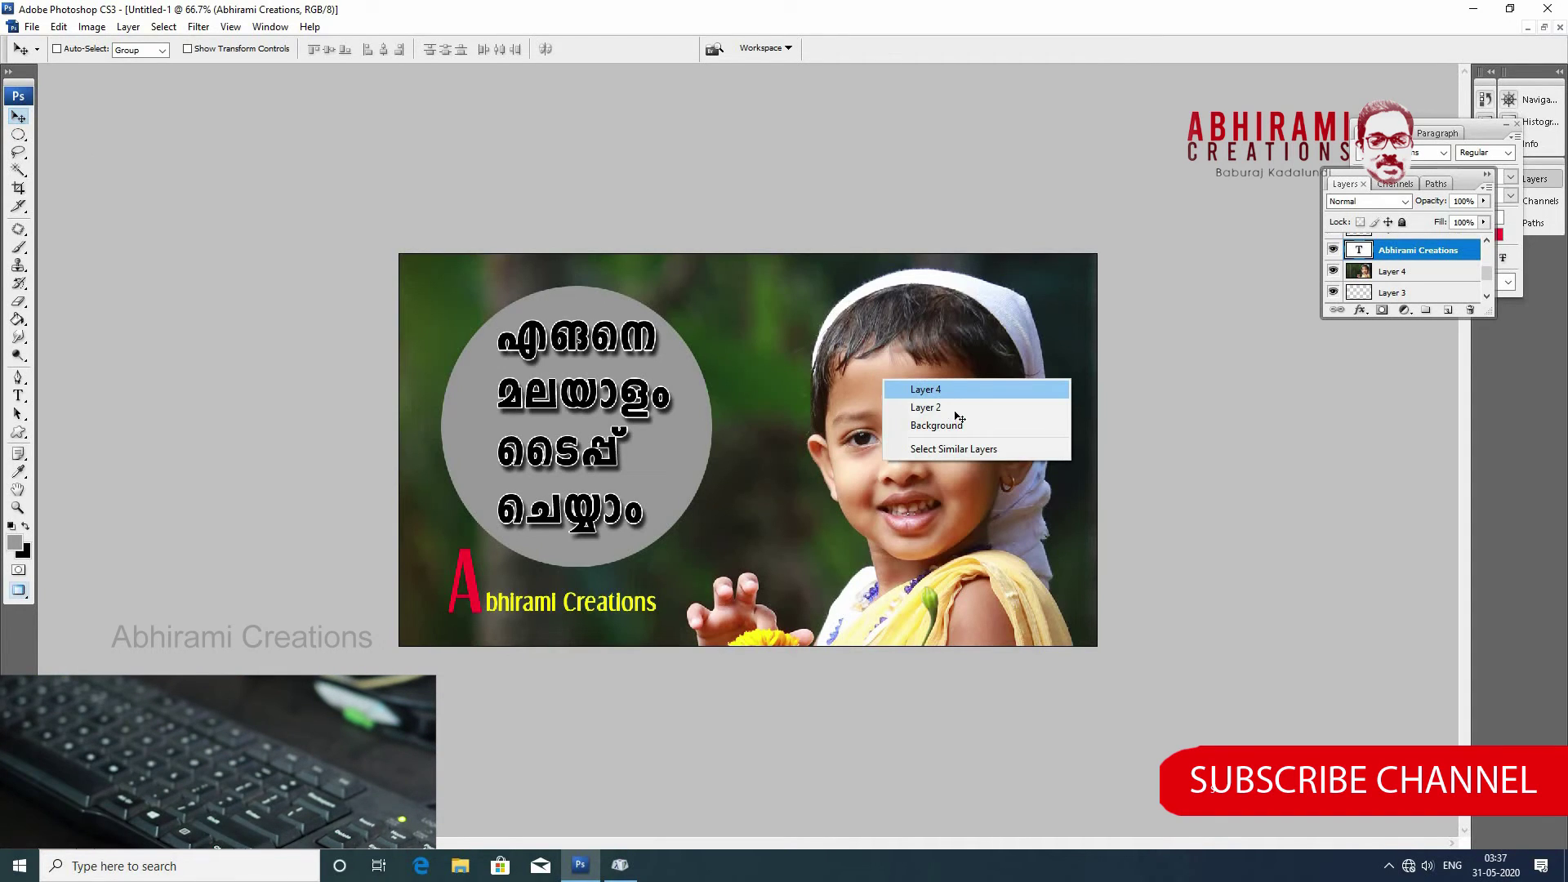
click(915, 390)
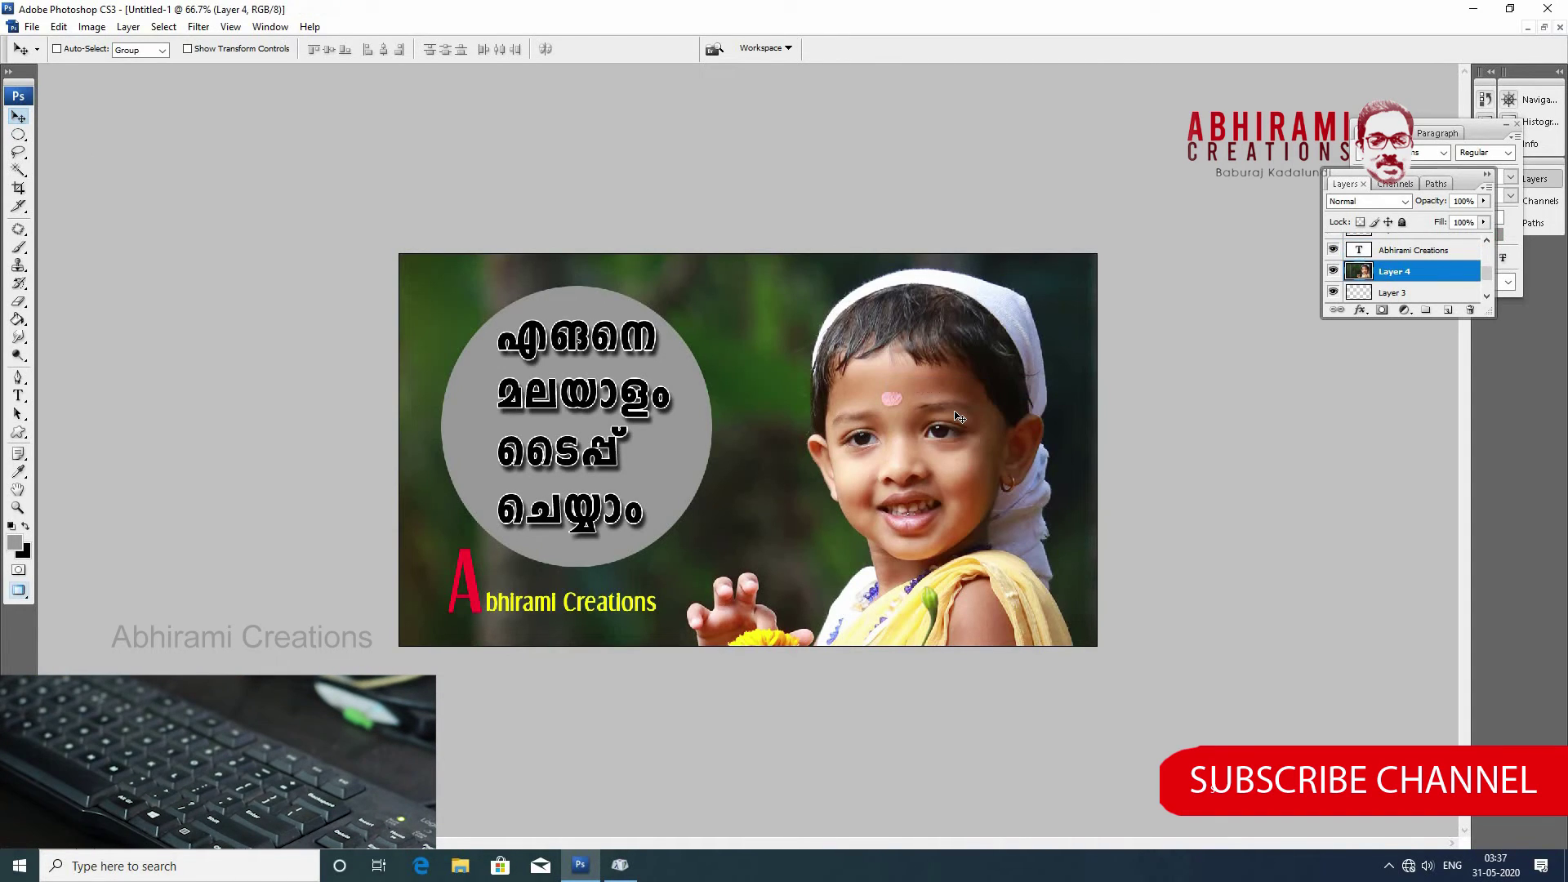
click(92, 26)
mouse_move(116, 69)
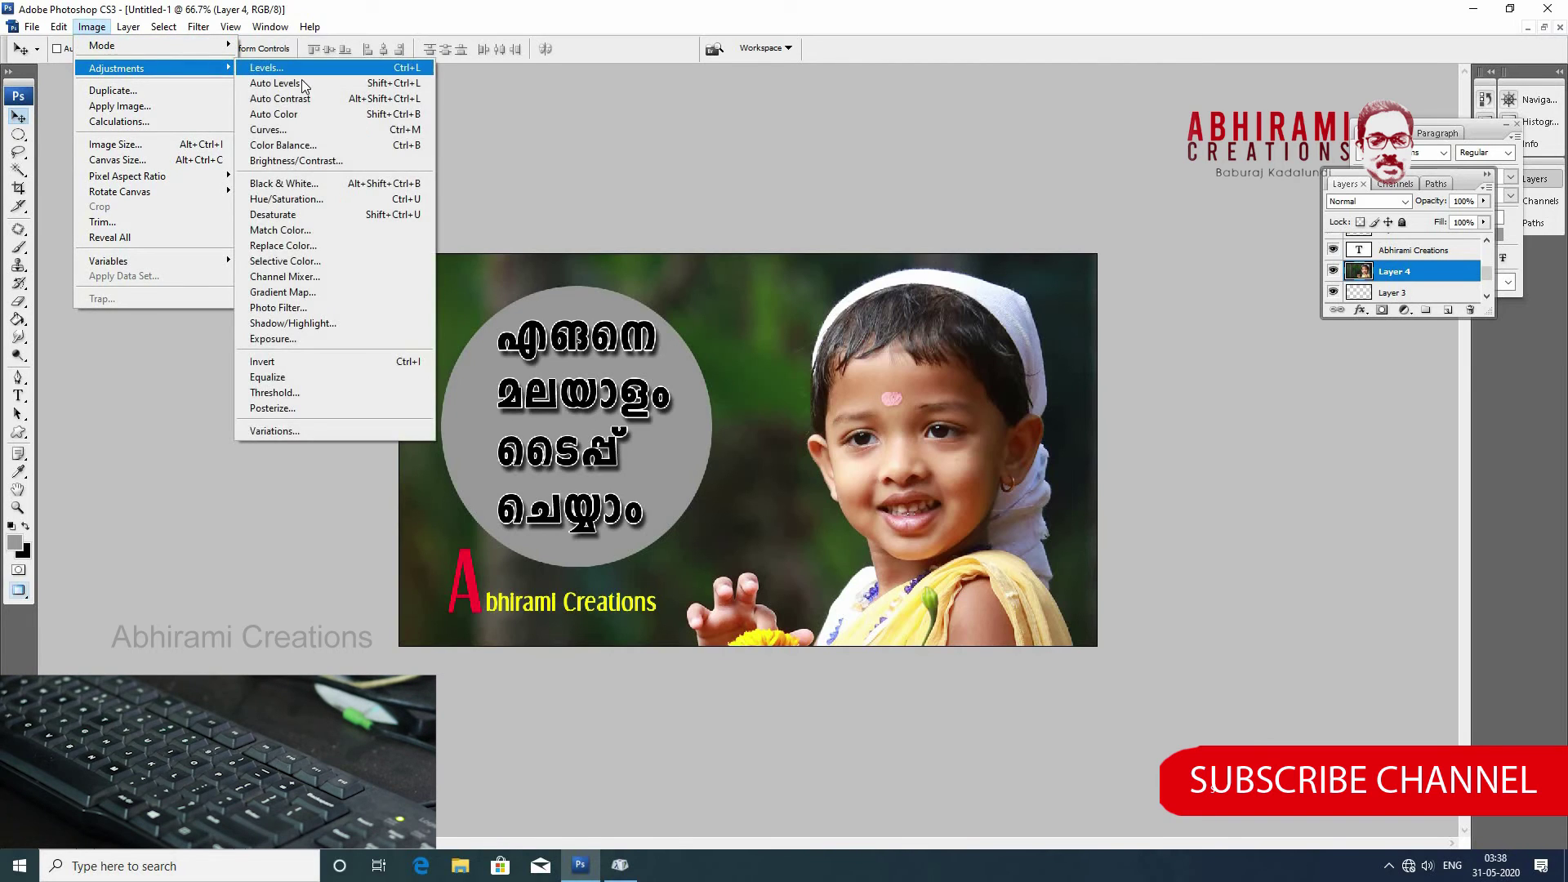
click(307, 143)
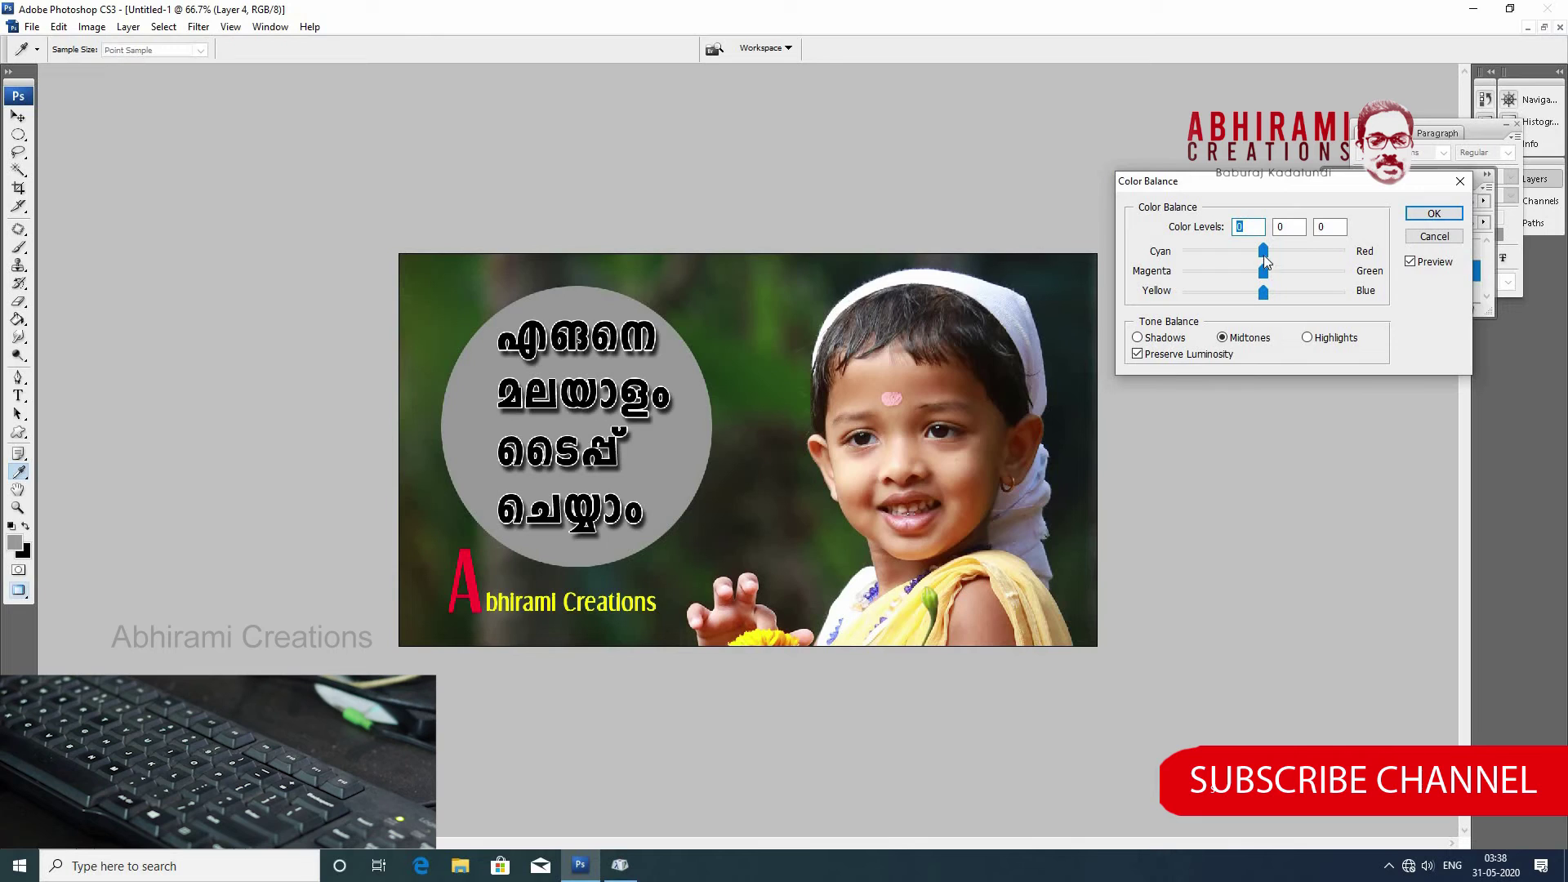
mouse_move(1254, 250)
mouse_down()
mouse_move(1240, 251)
mouse_move(1279, 297)
mouse_up()
click(1435, 214)
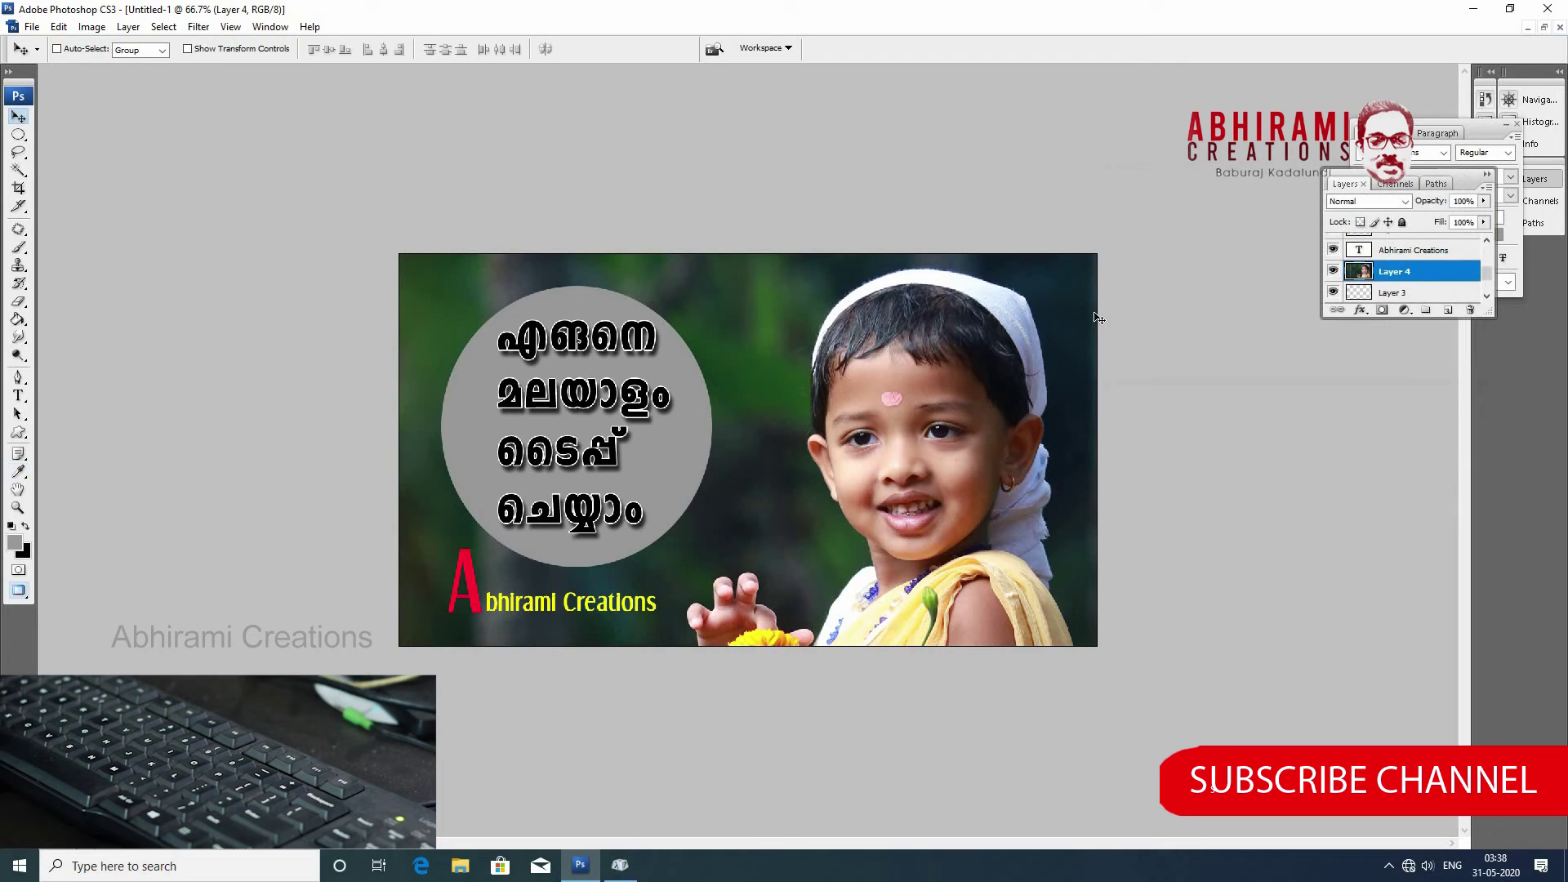
Apply Brightness +18 and Contrast -6 to the child photo.
click(91, 27)
mouse_move(116, 69)
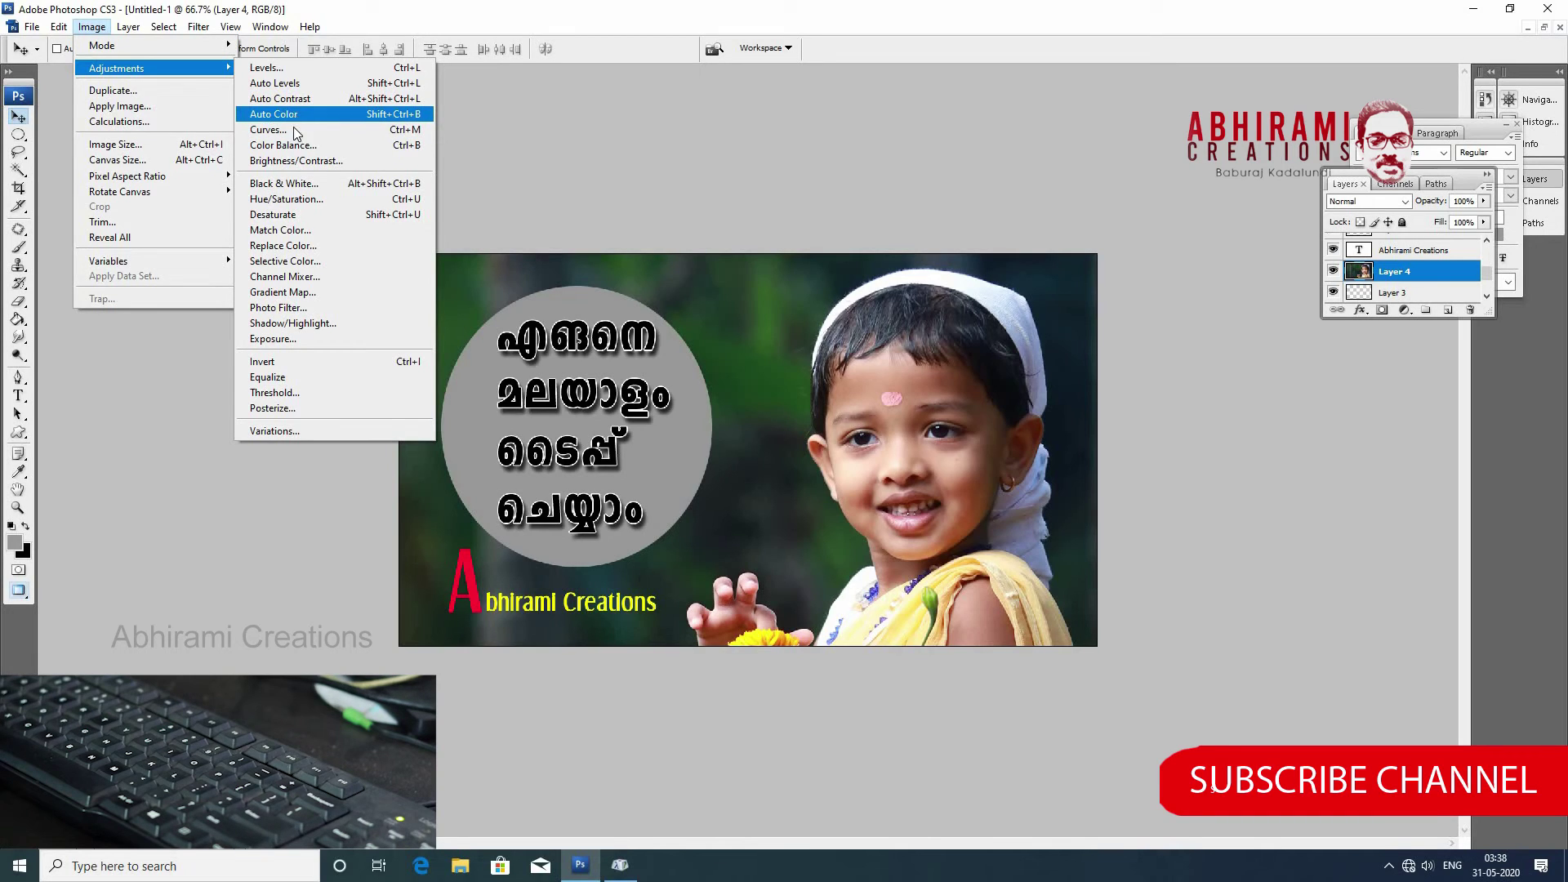
click(307, 157)
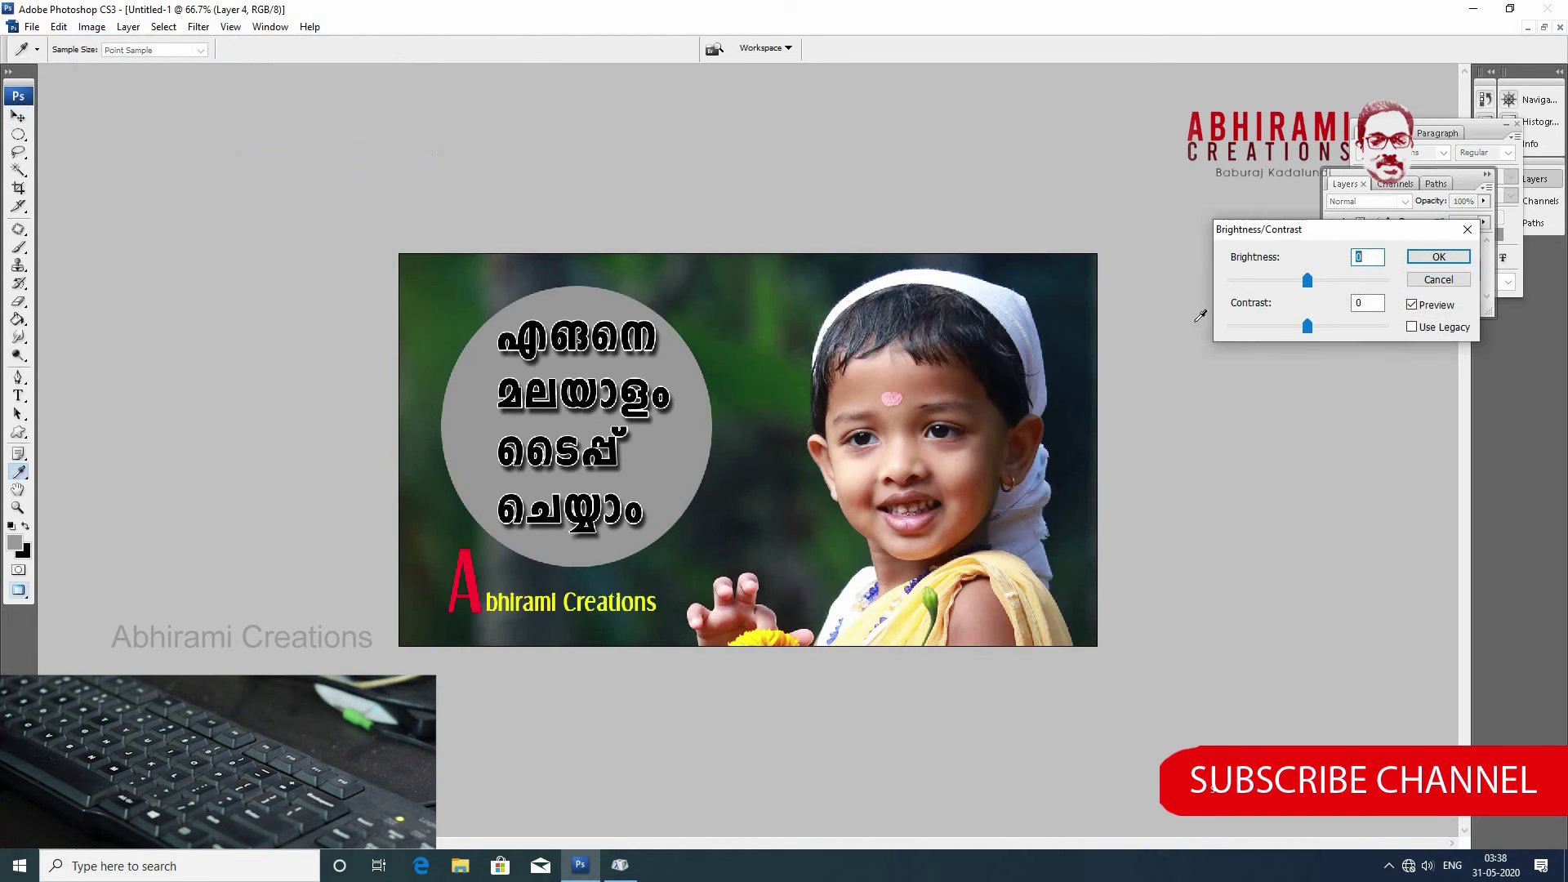
drag(1312, 282, 1301, 332)
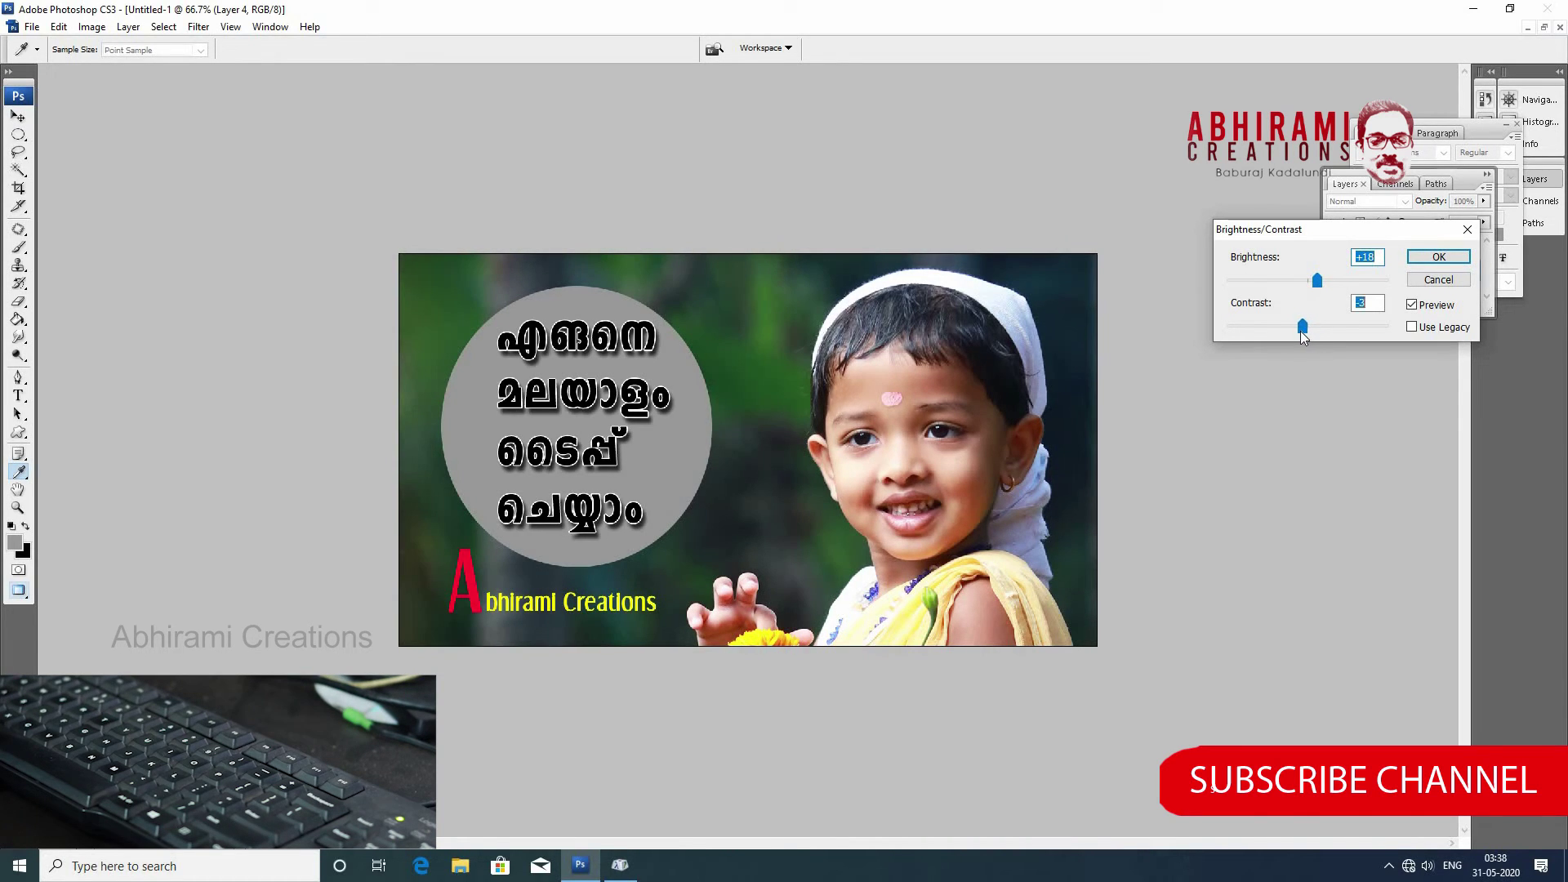
click(1437, 256)
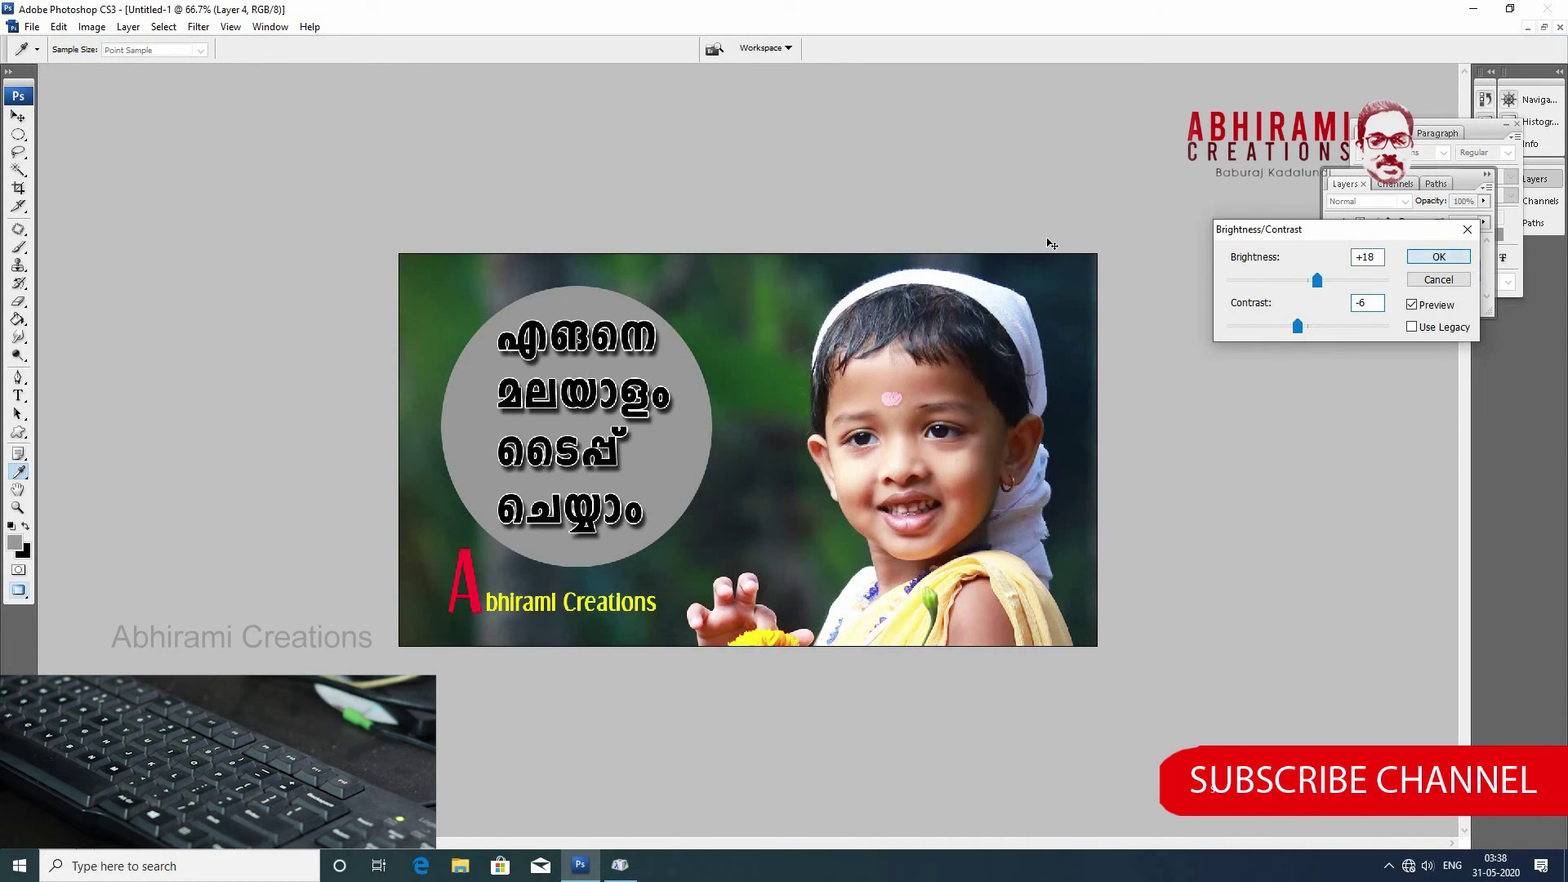
key(v)
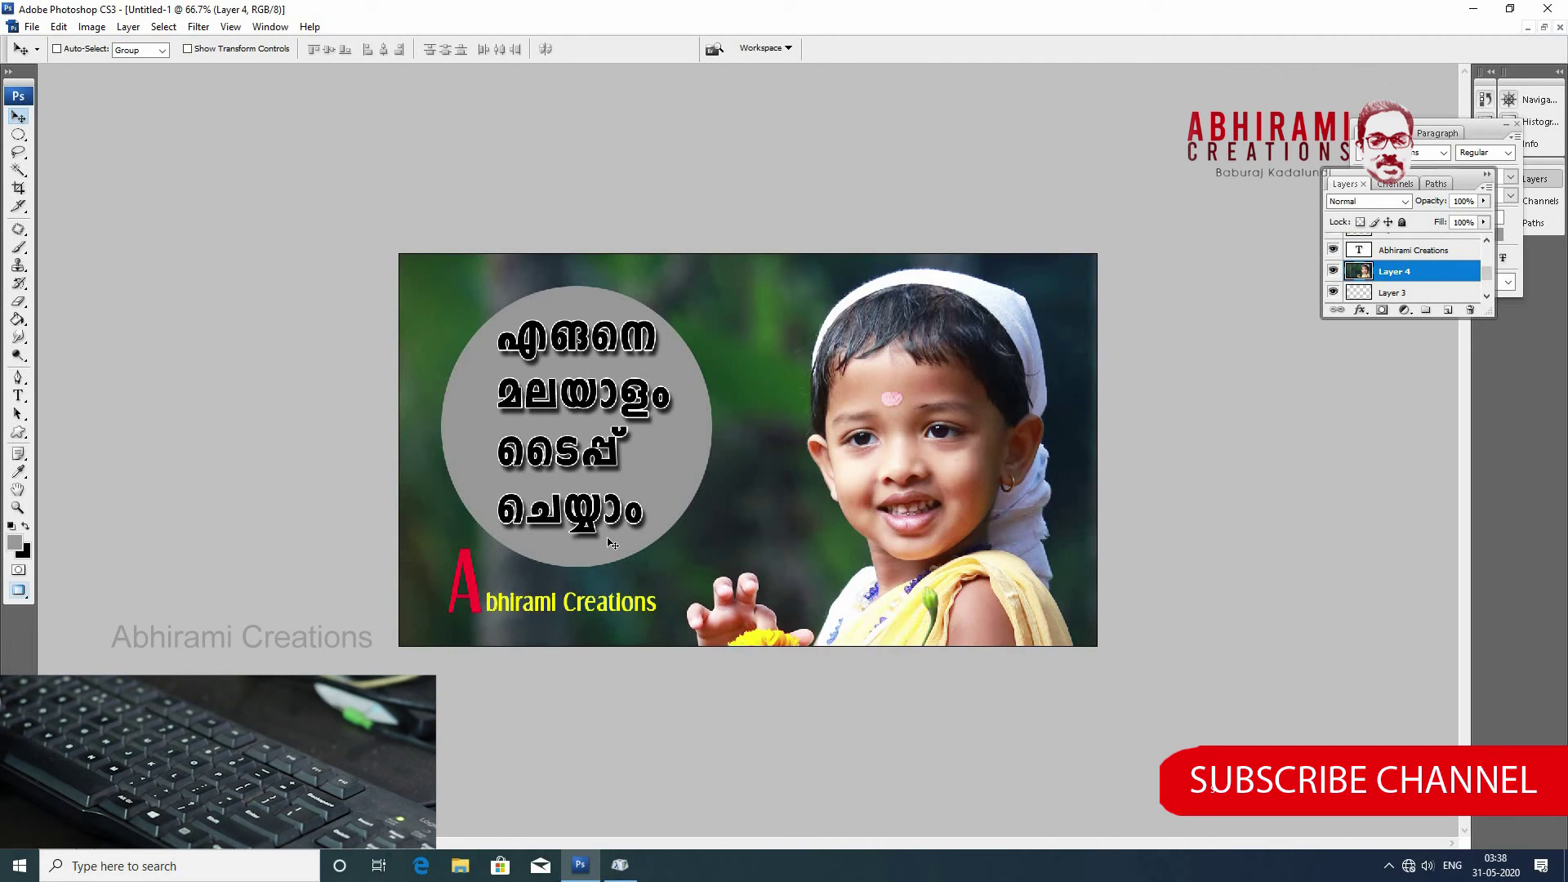
Save the thumbnail as JPEG 'engune malayalam' at Maximum quality 12.
click(32, 27)
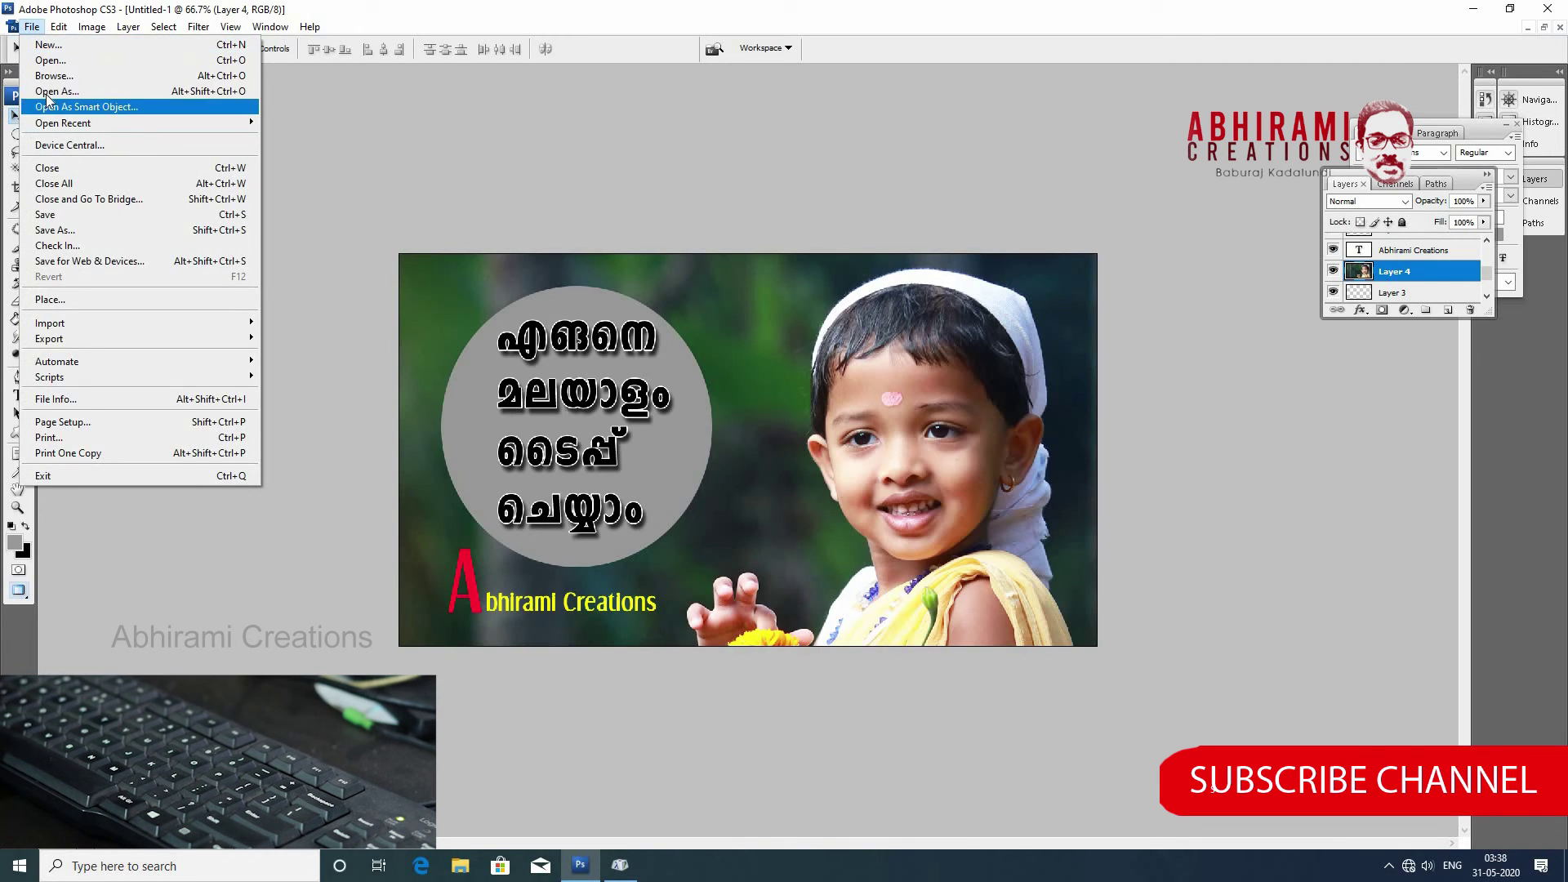
click(71, 233)
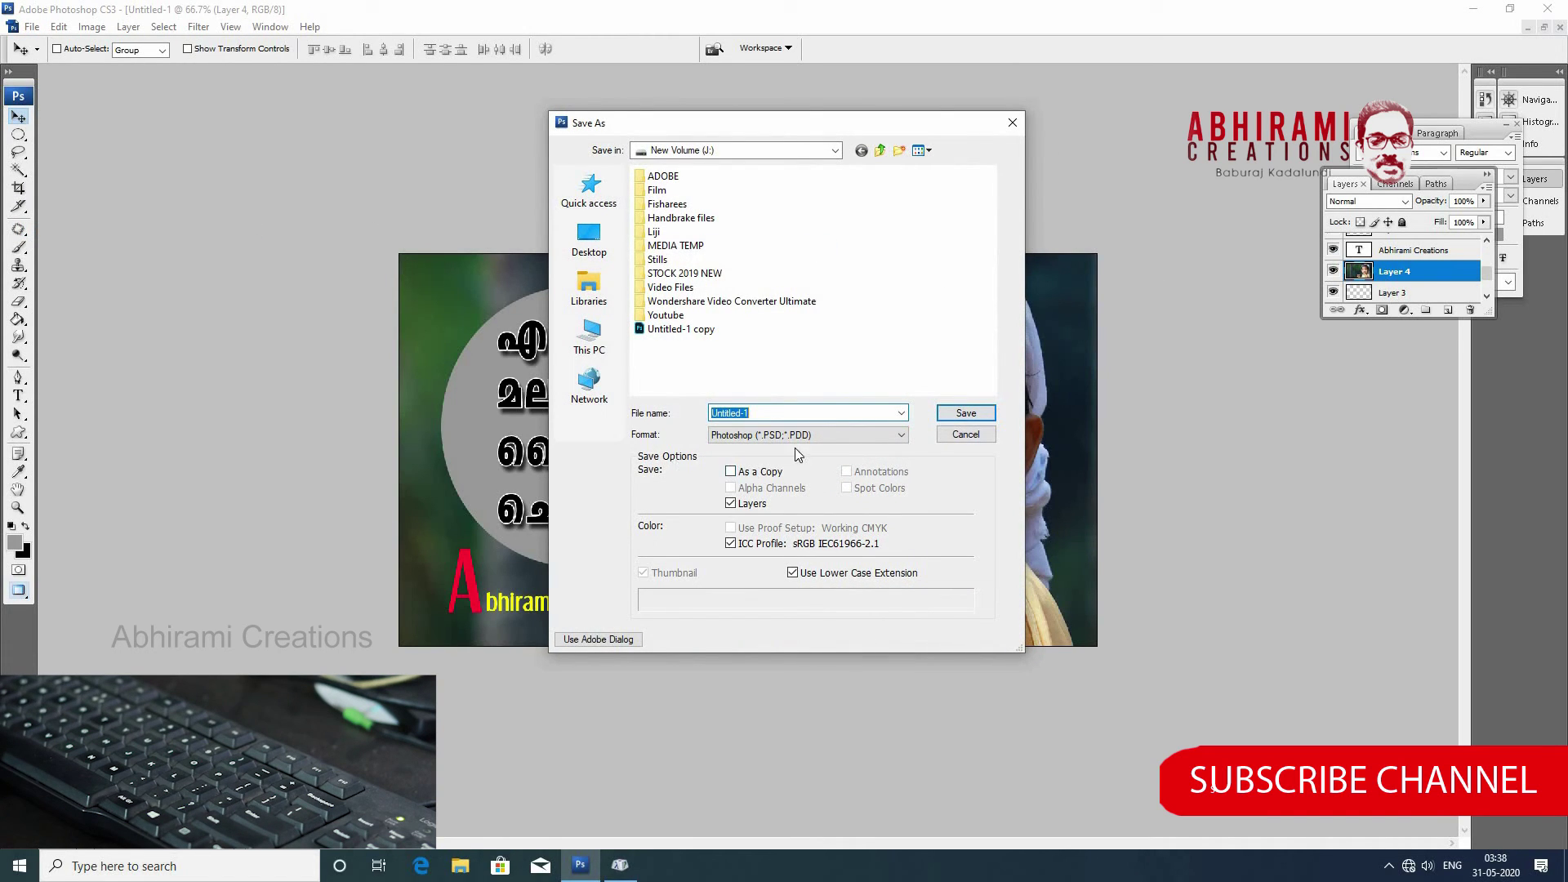
click(901, 435)
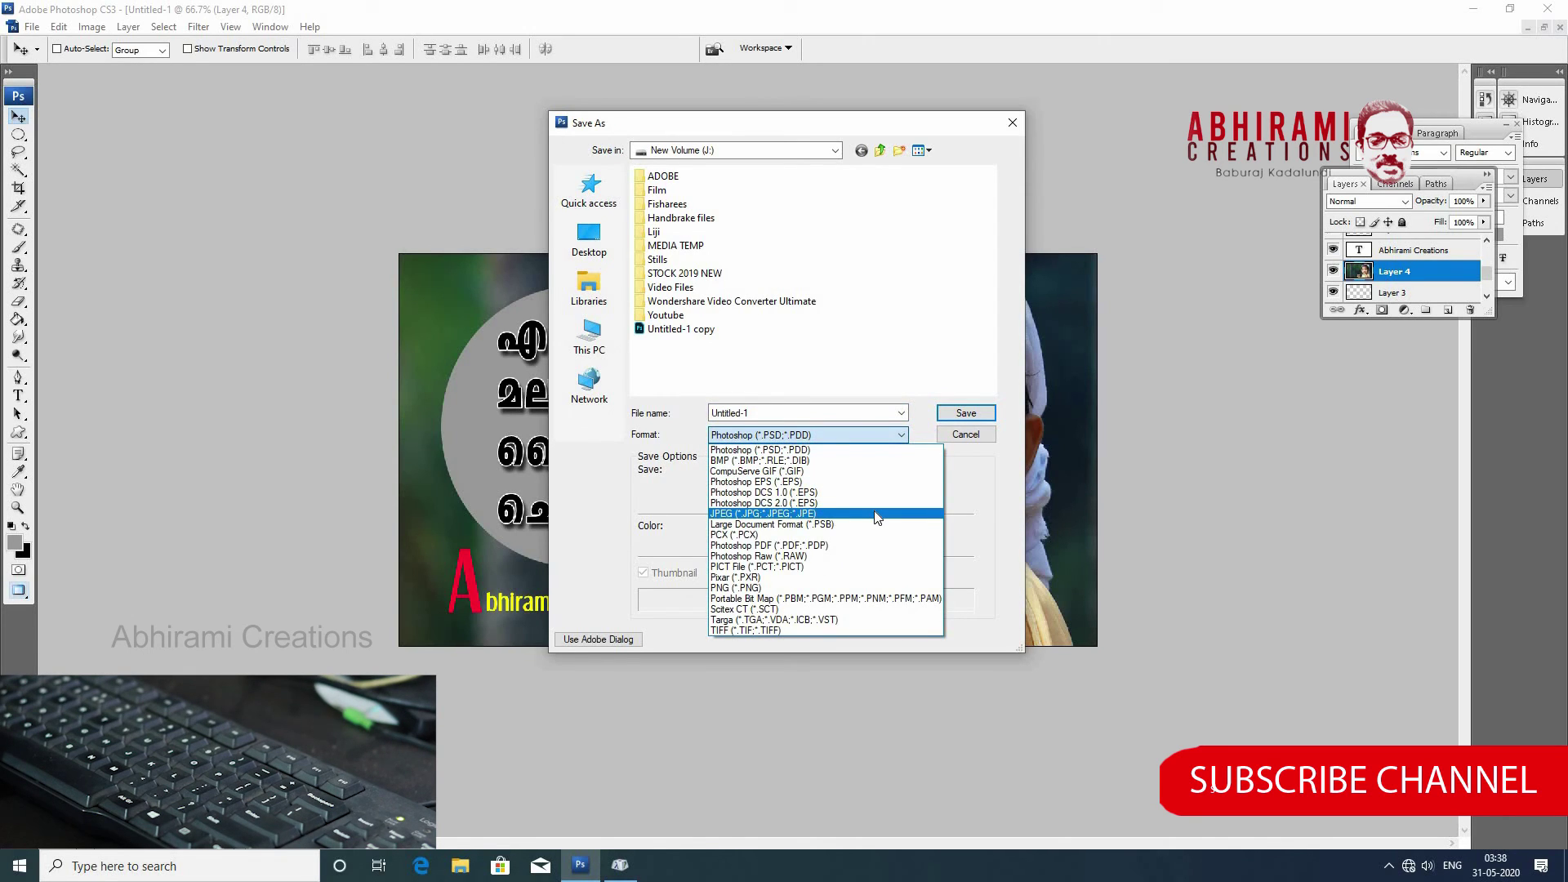
click(876, 514)
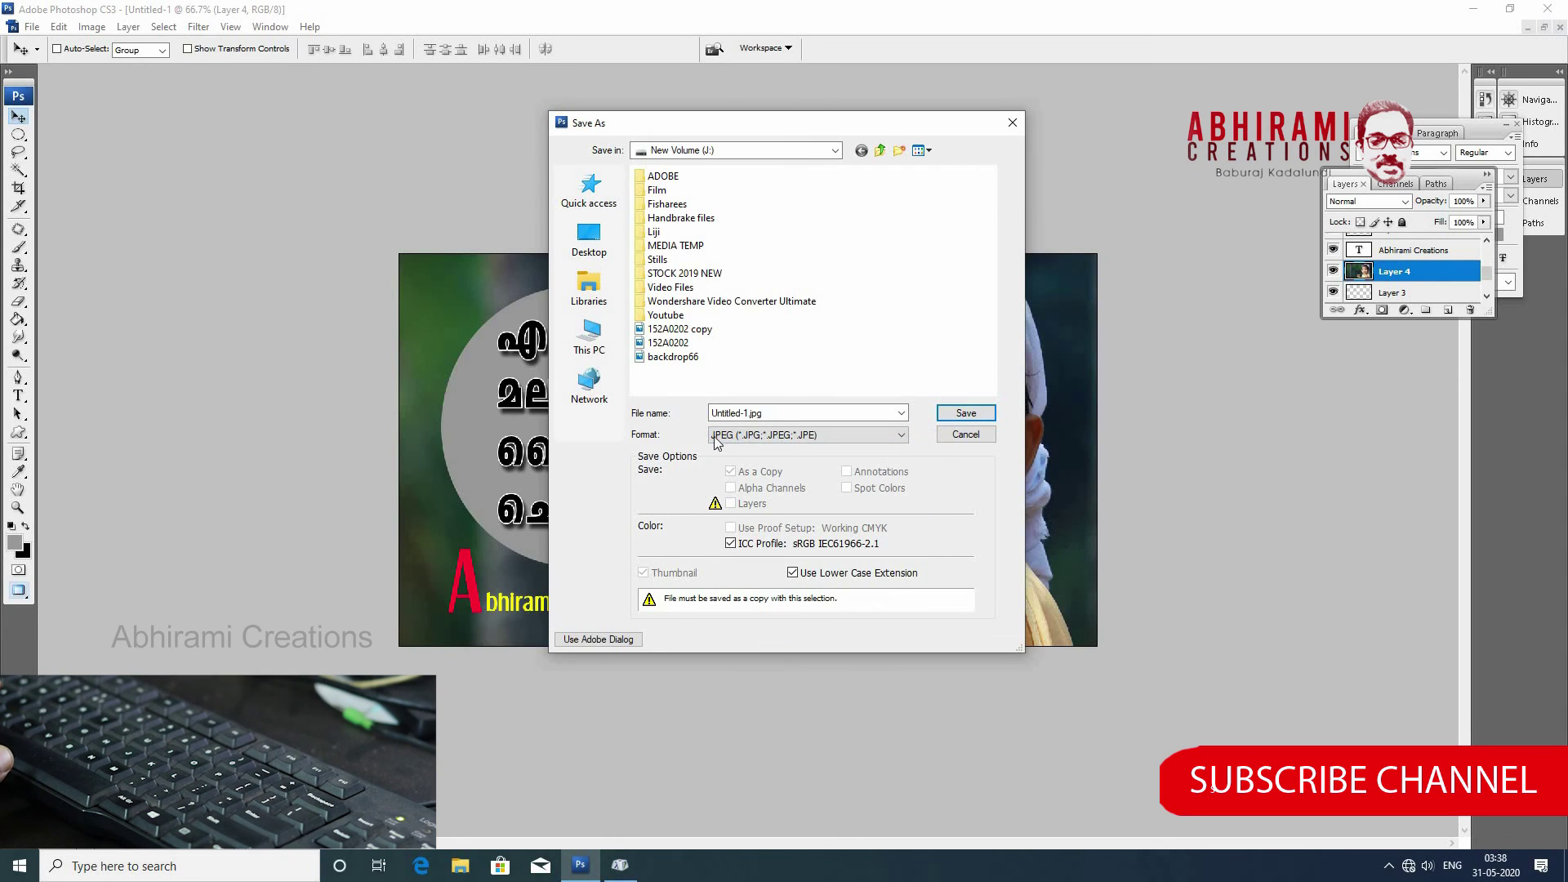
drag(786, 414, 659, 427)
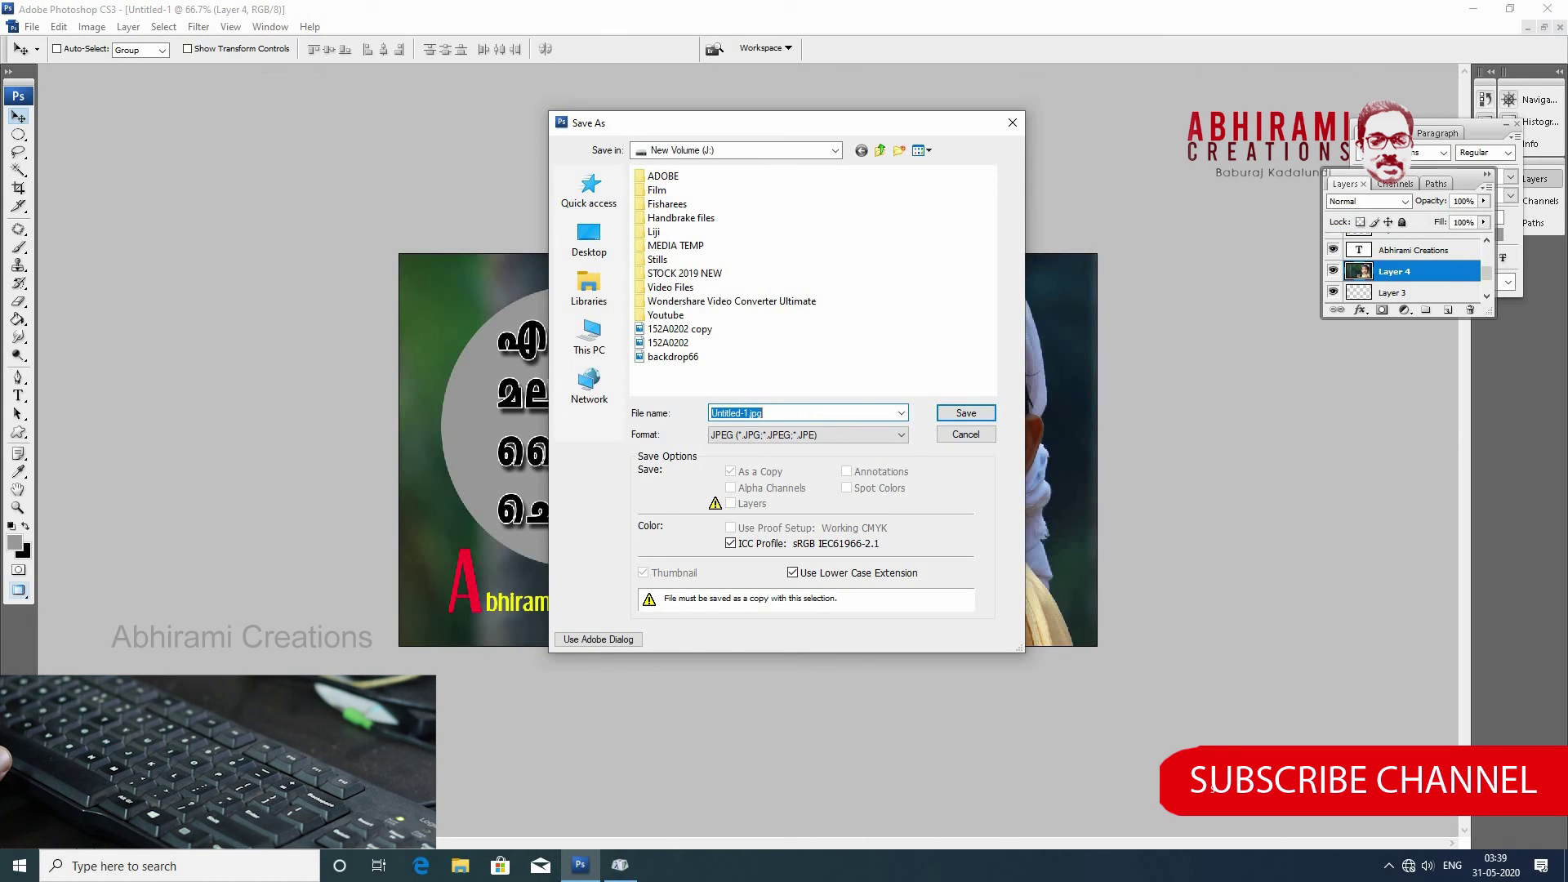
text(eng)
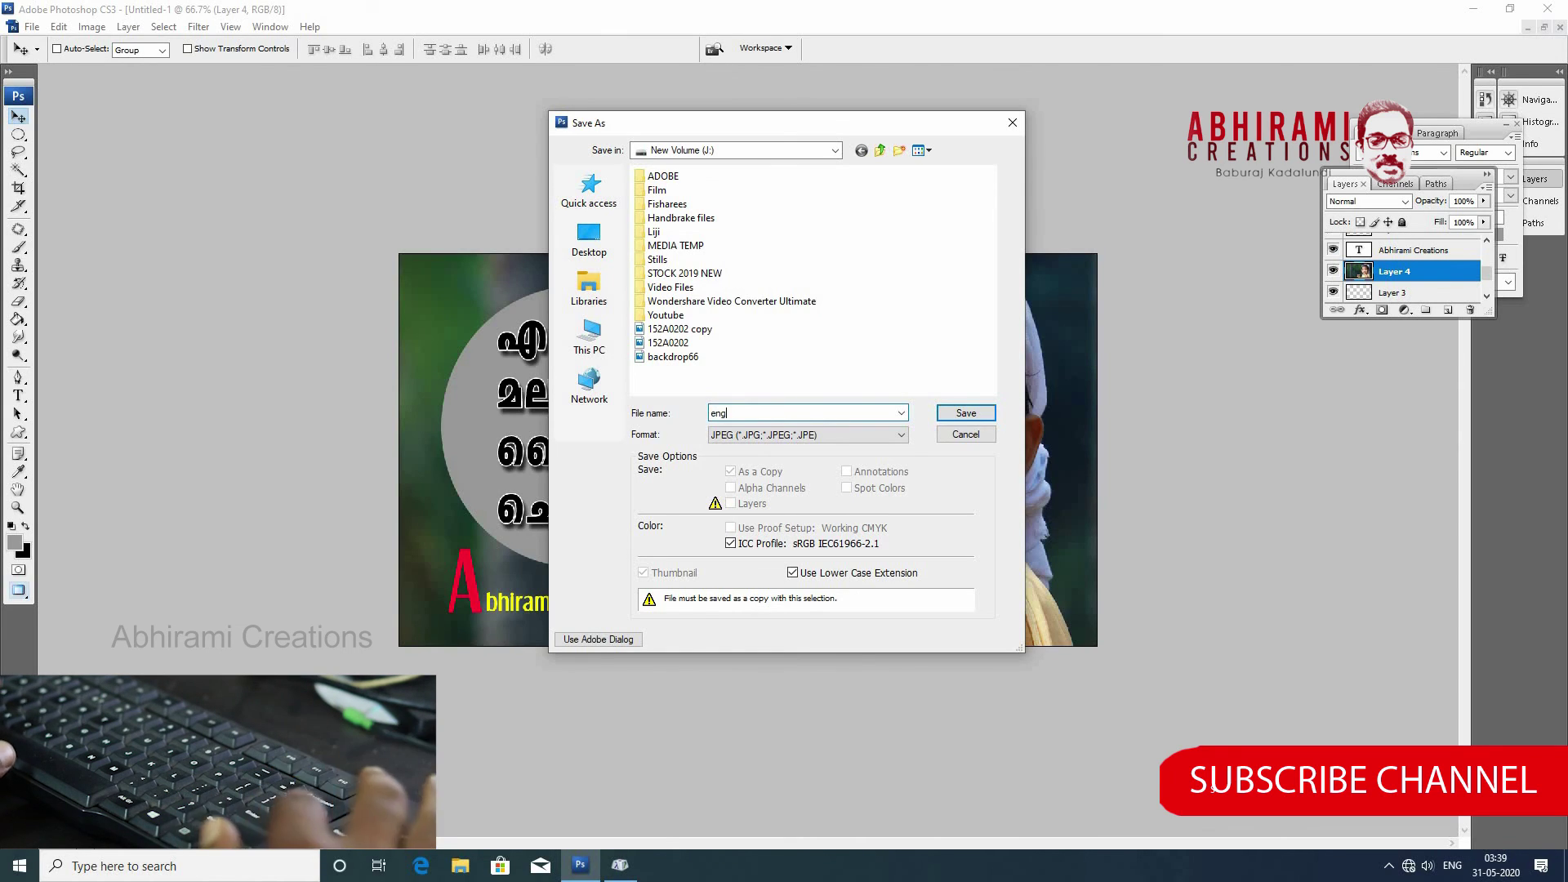
text(une m)
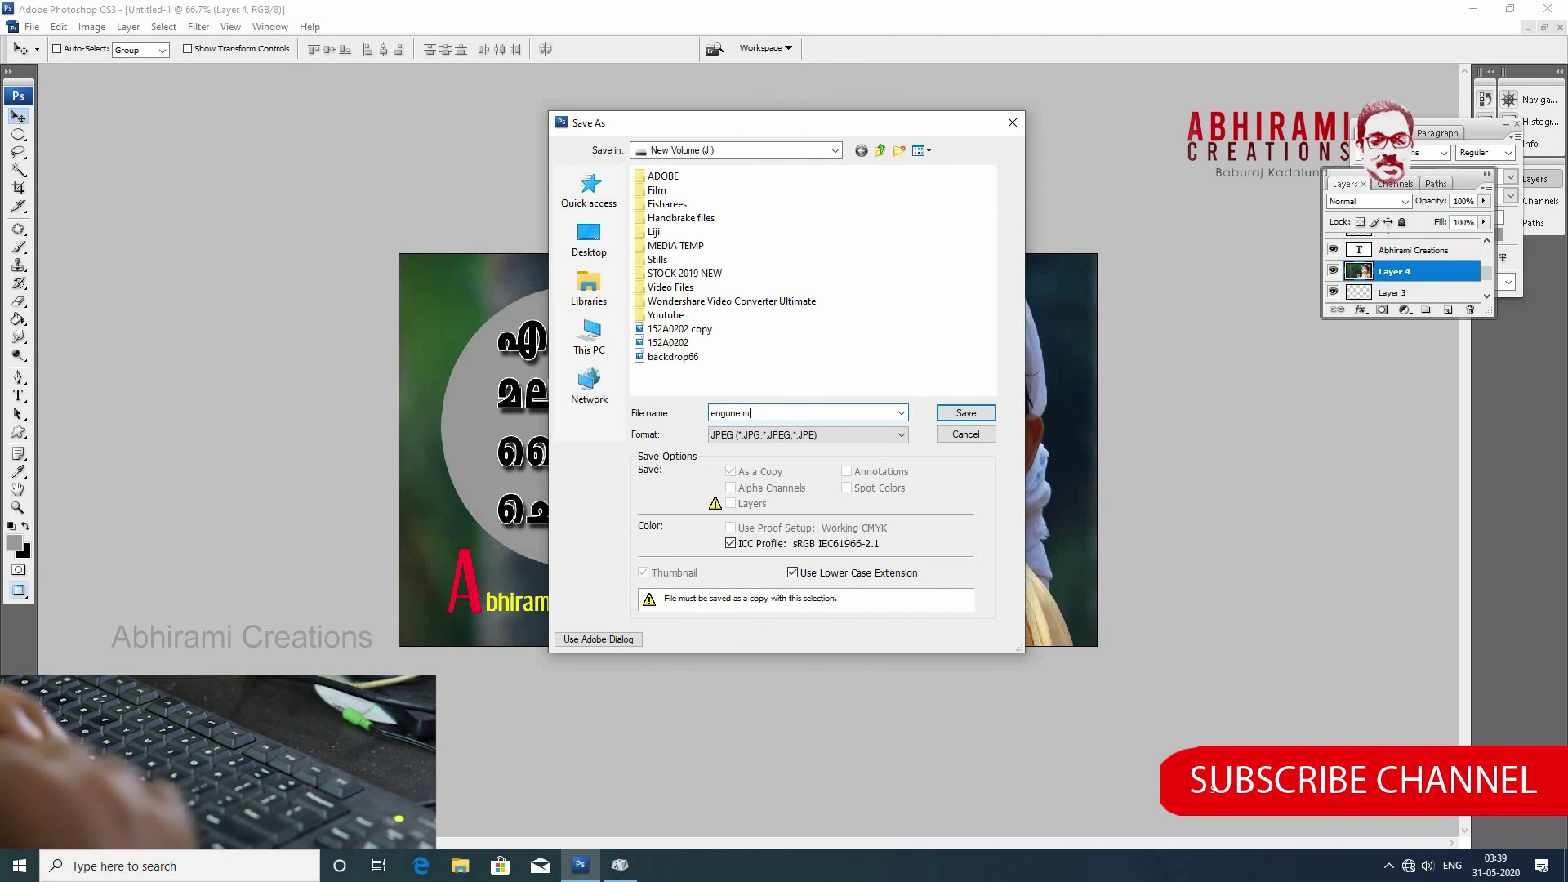
text(alaya)
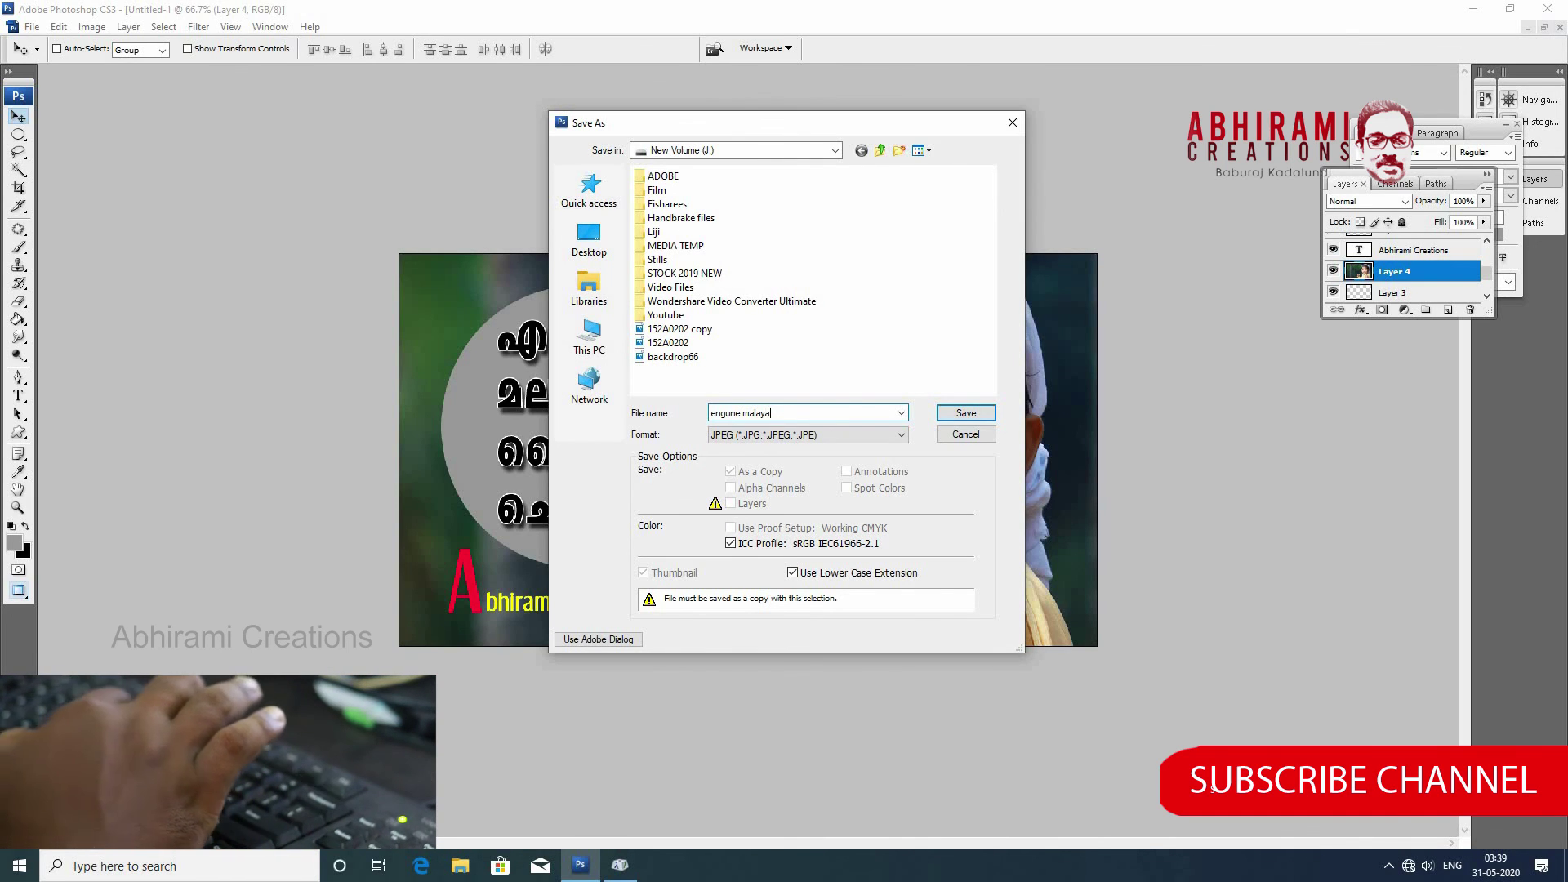
text(lam)
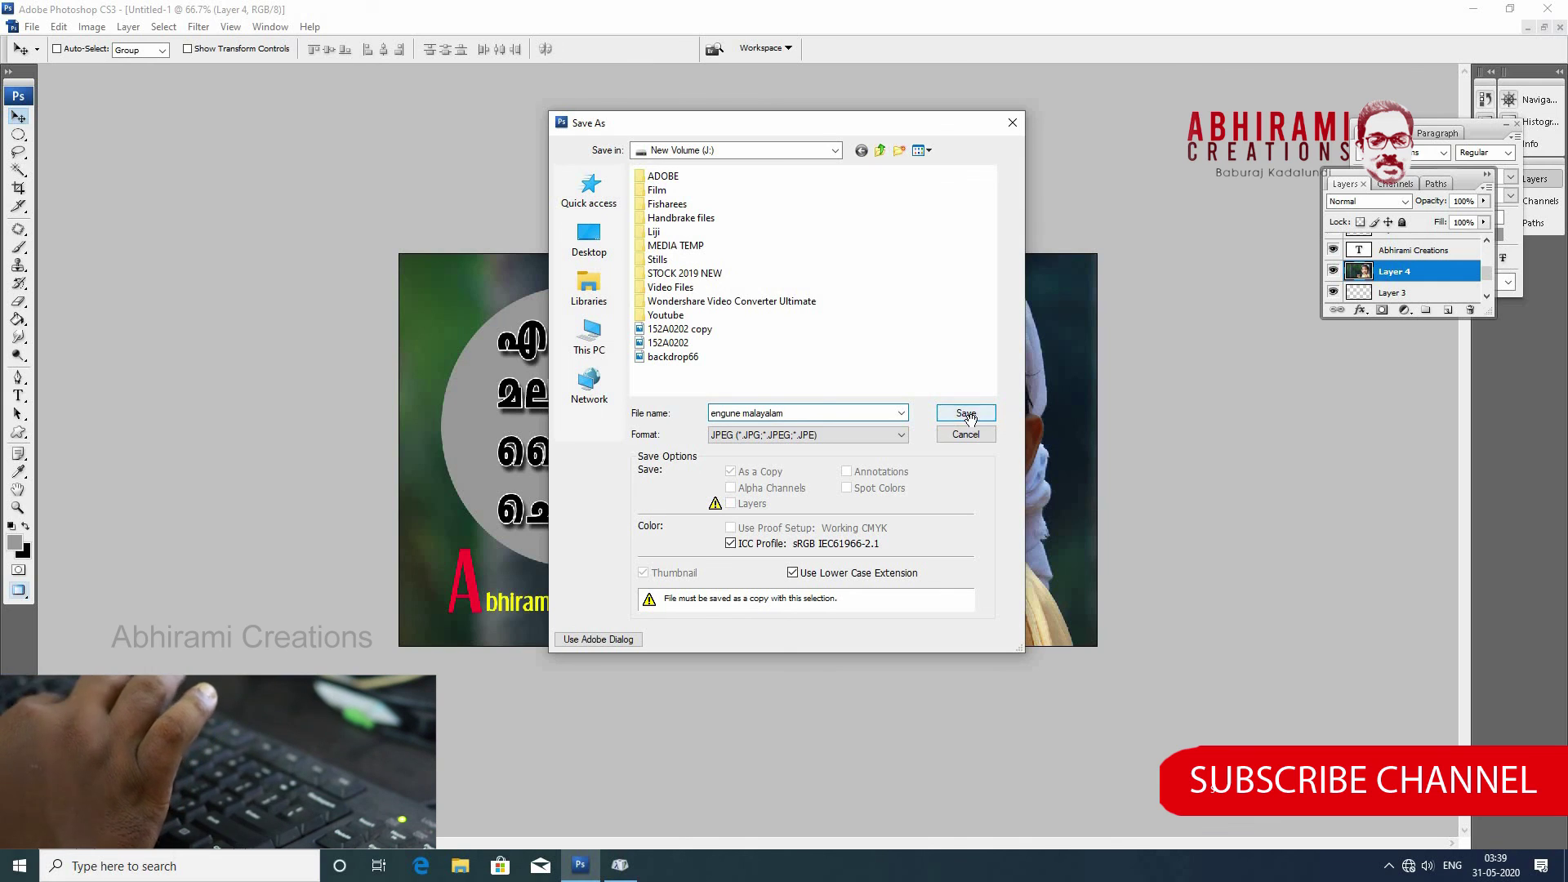
click(966, 413)
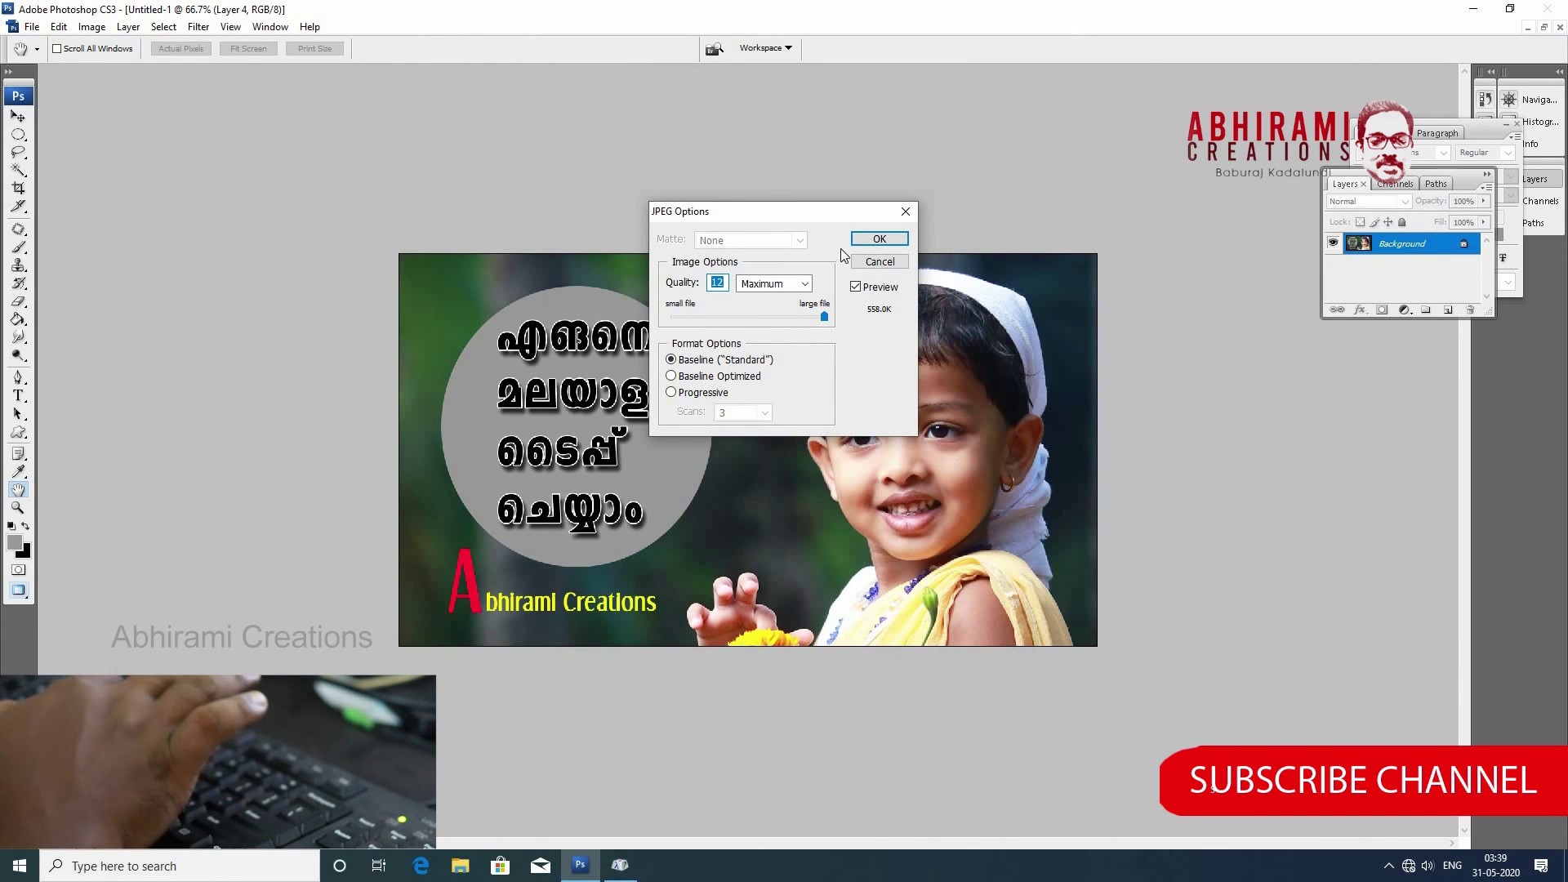
click(812, 313)
key(Return)
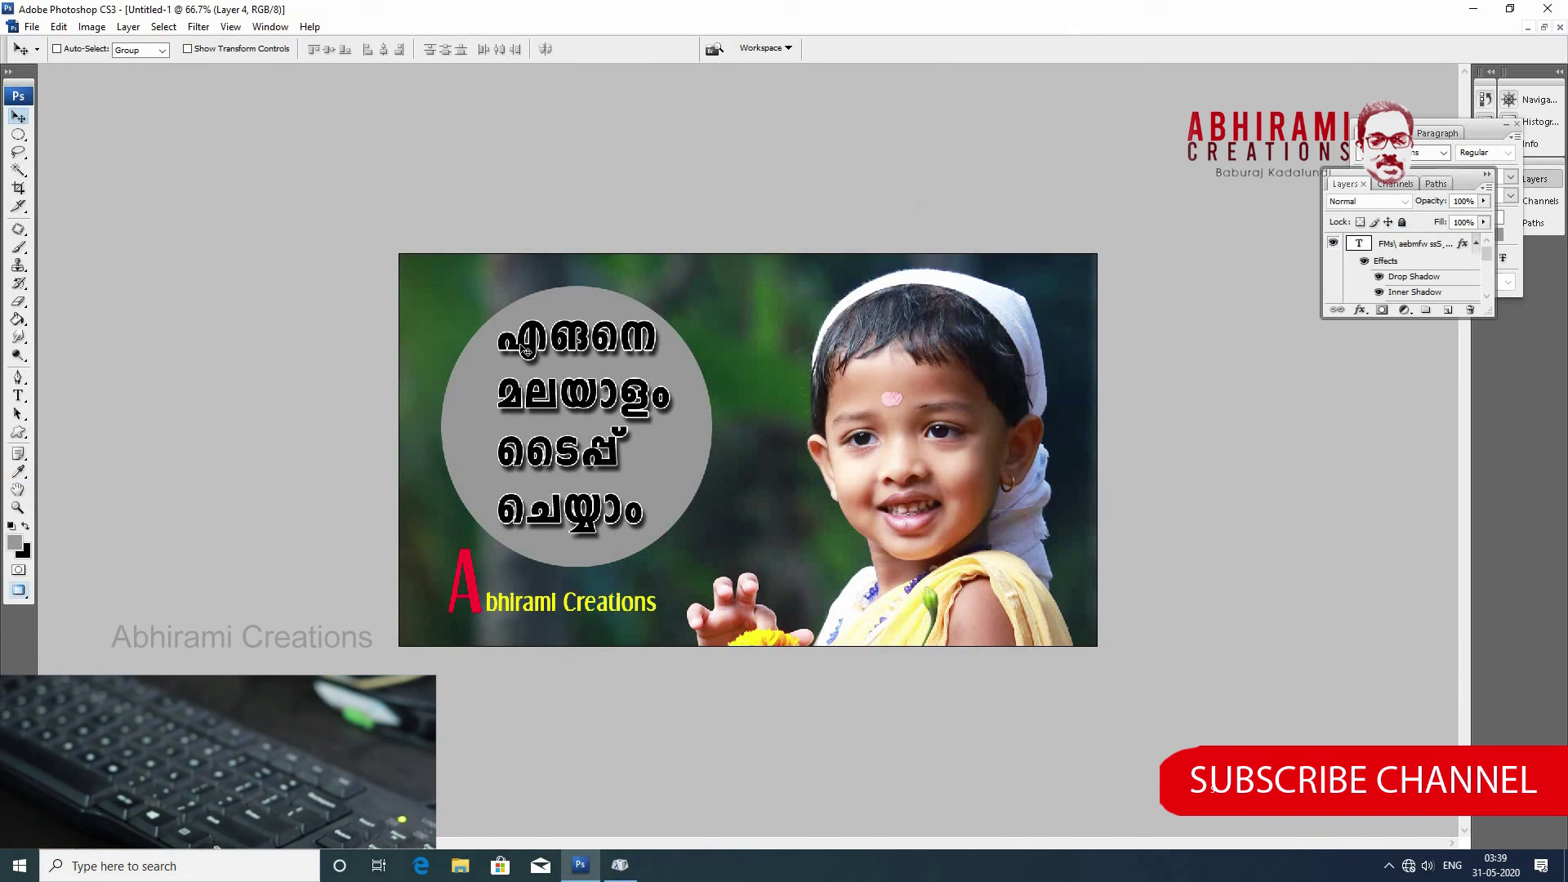